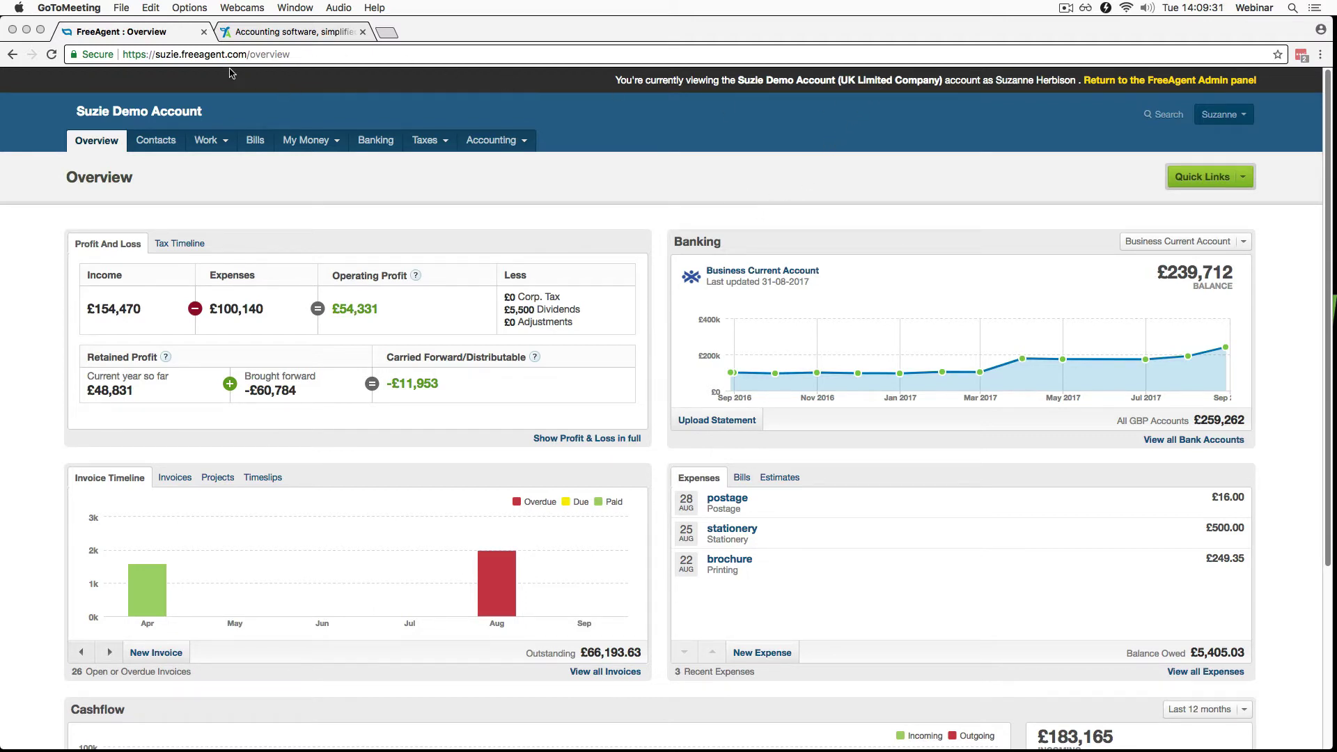
# Reload the account overview page and highlight the custom subdomain in its web address
pyautogui.click(182, 54)
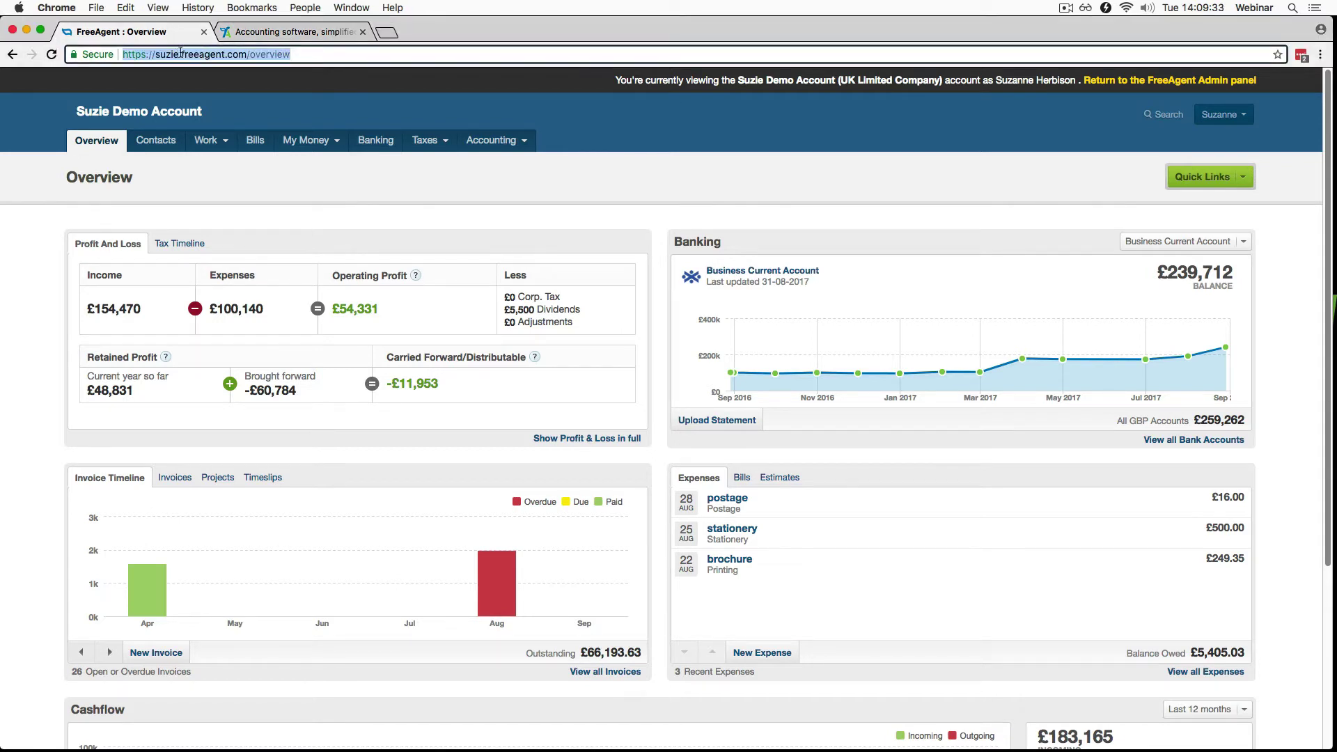
pyautogui.press('Return')
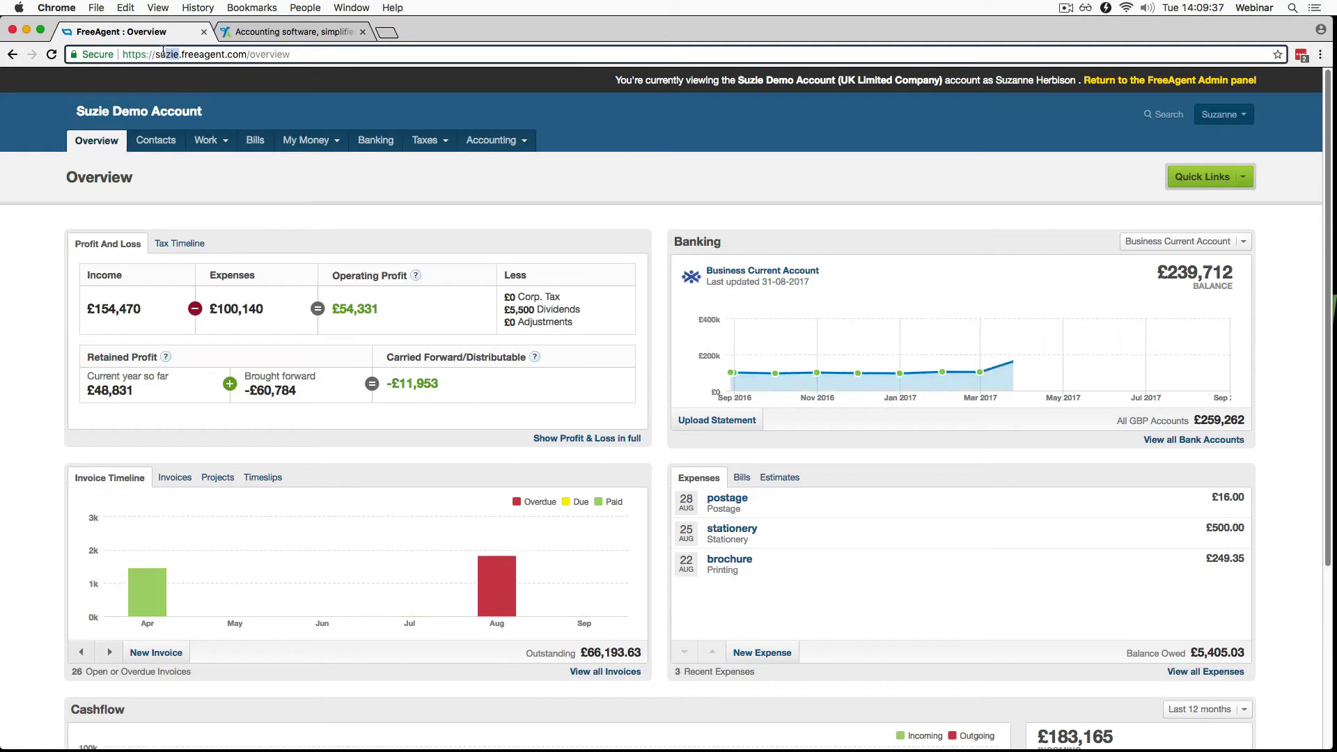
pyautogui.doubleClick(156, 54)
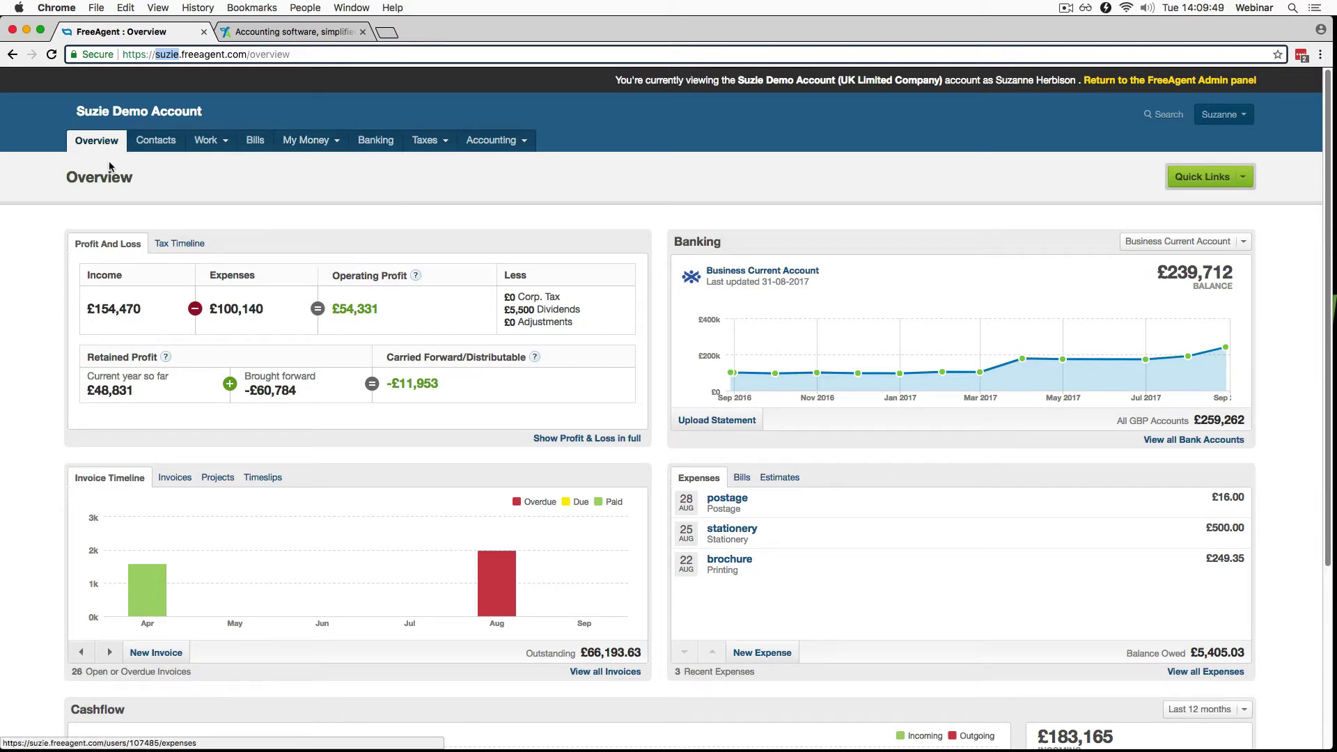
pyautogui.click(161, 159)
pyautogui.moveTo(514, 150)
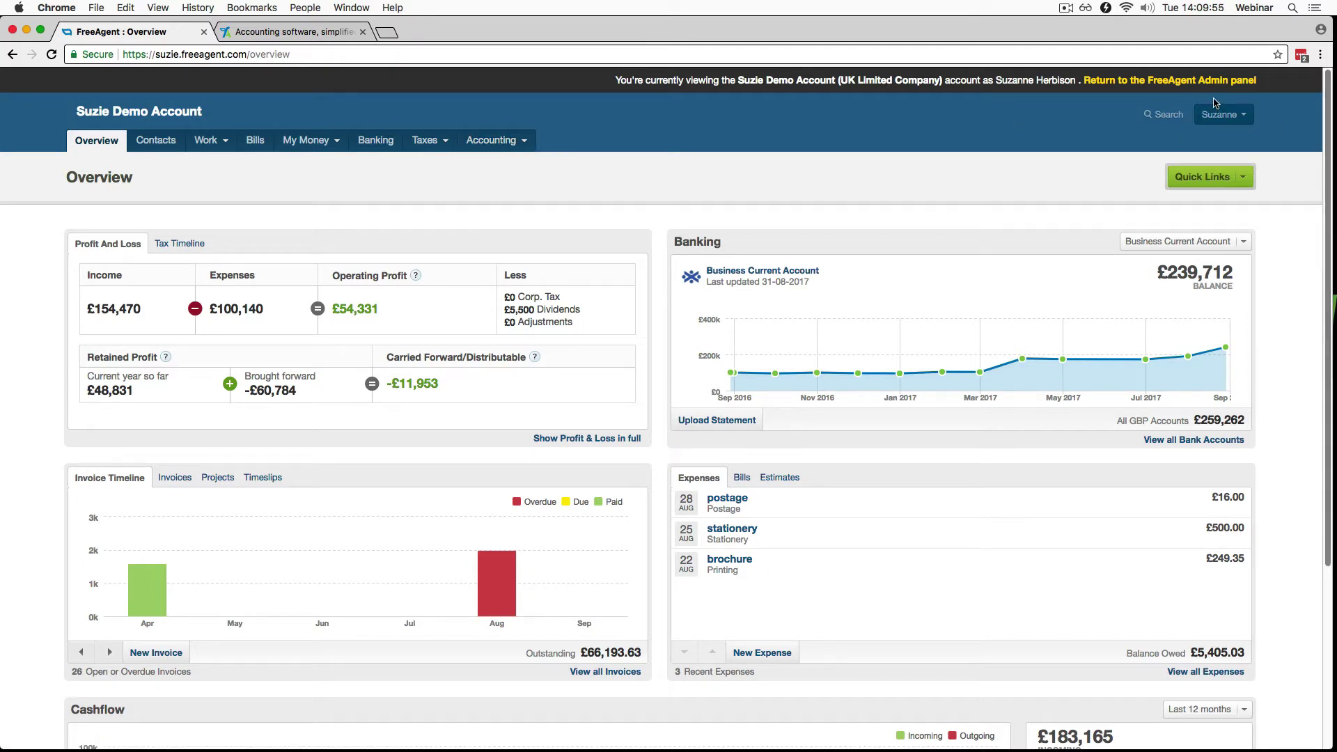
# Open the account settings and go to the list of company users
pyautogui.moveTo(1223, 113)
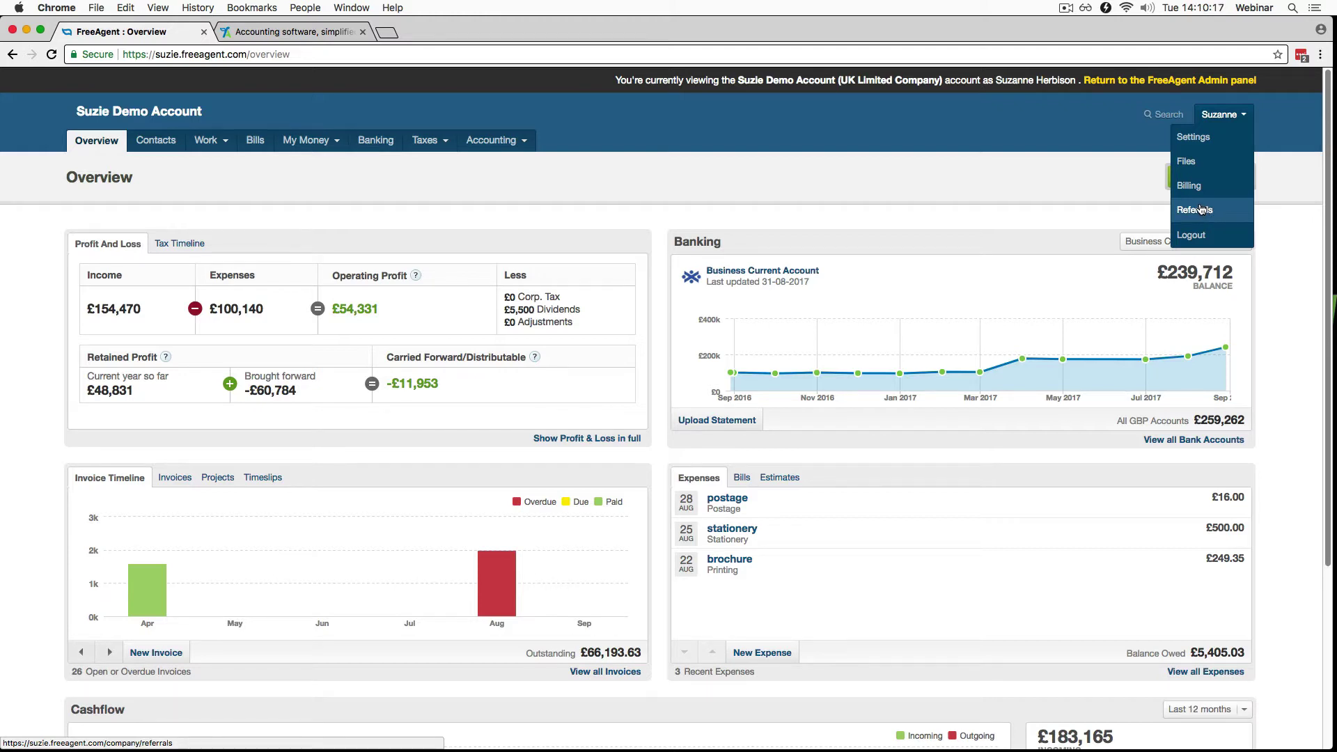
pyautogui.click(1195, 139)
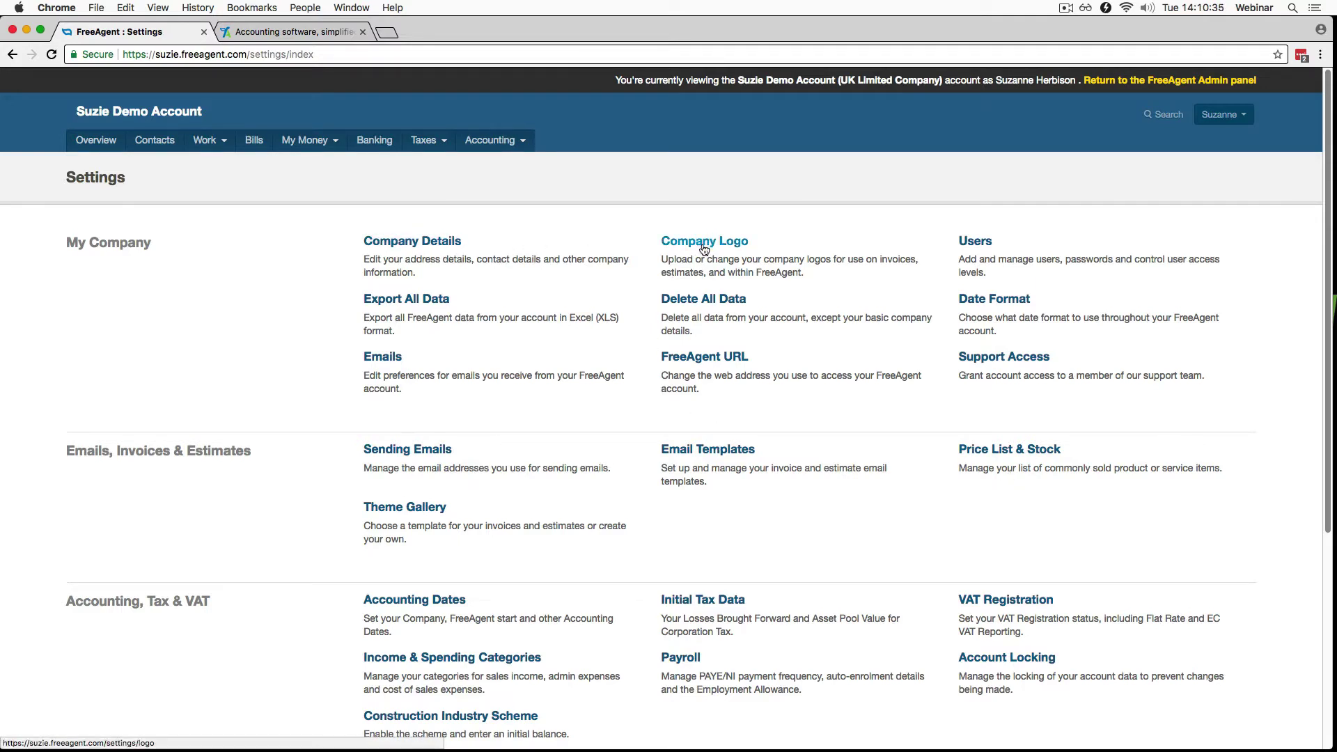
pyautogui.click(975, 241)
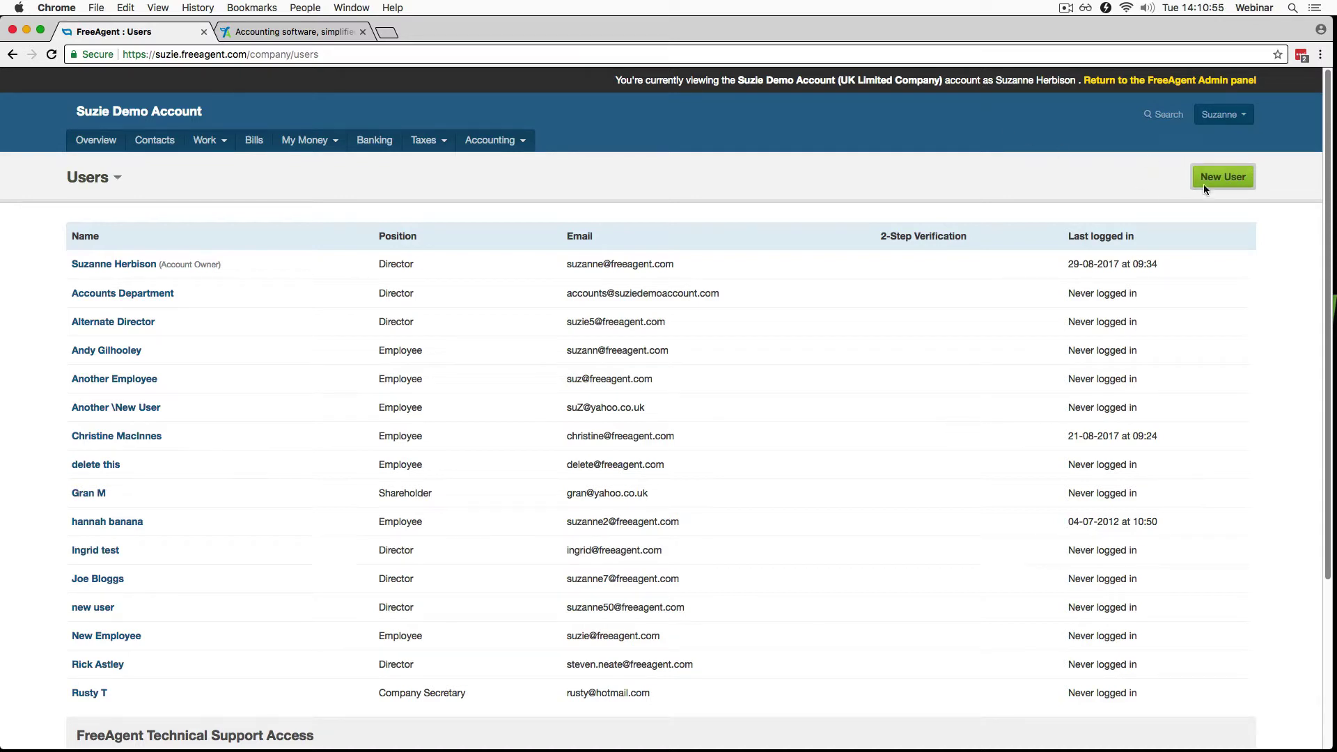
# Open the form for a new user and examine its detail fields and the available roles
pyautogui.click(1230, 178)
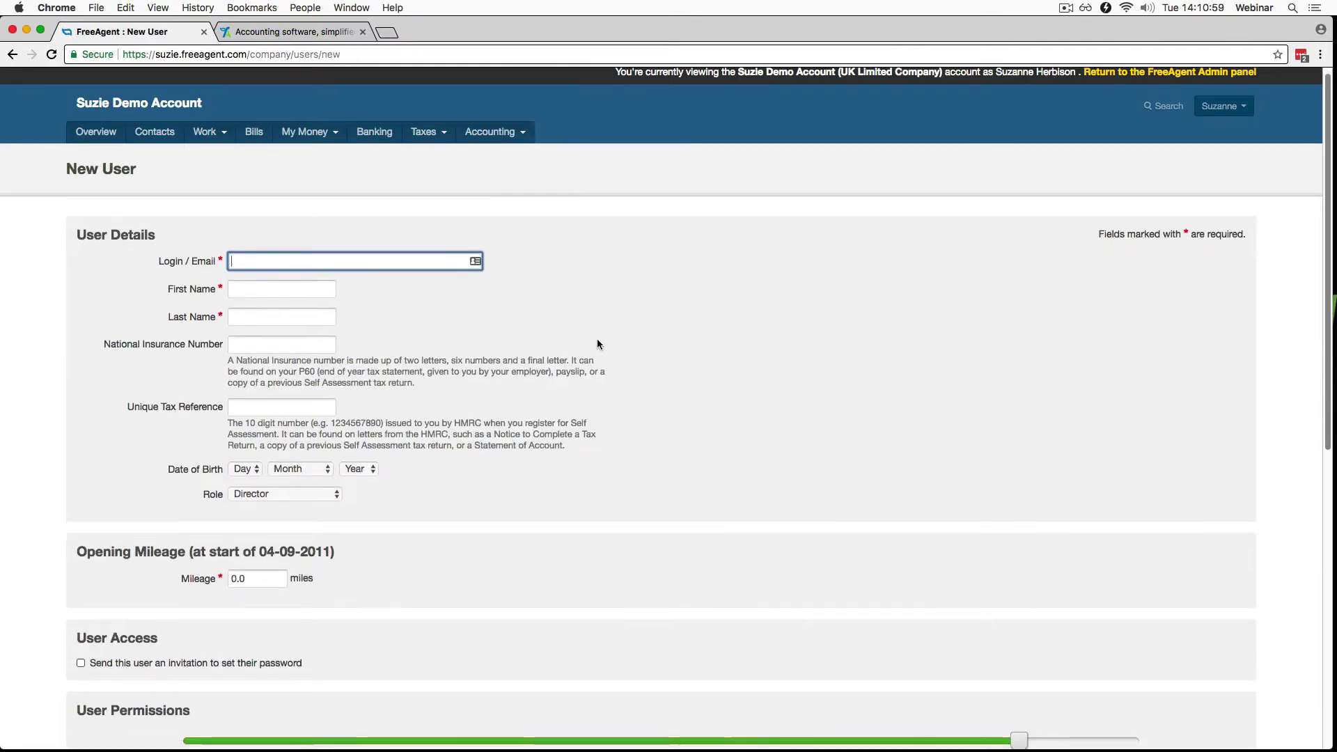
pyautogui.scroll(-2, 597, 343)
pyautogui.scroll(-1, 382, 210)
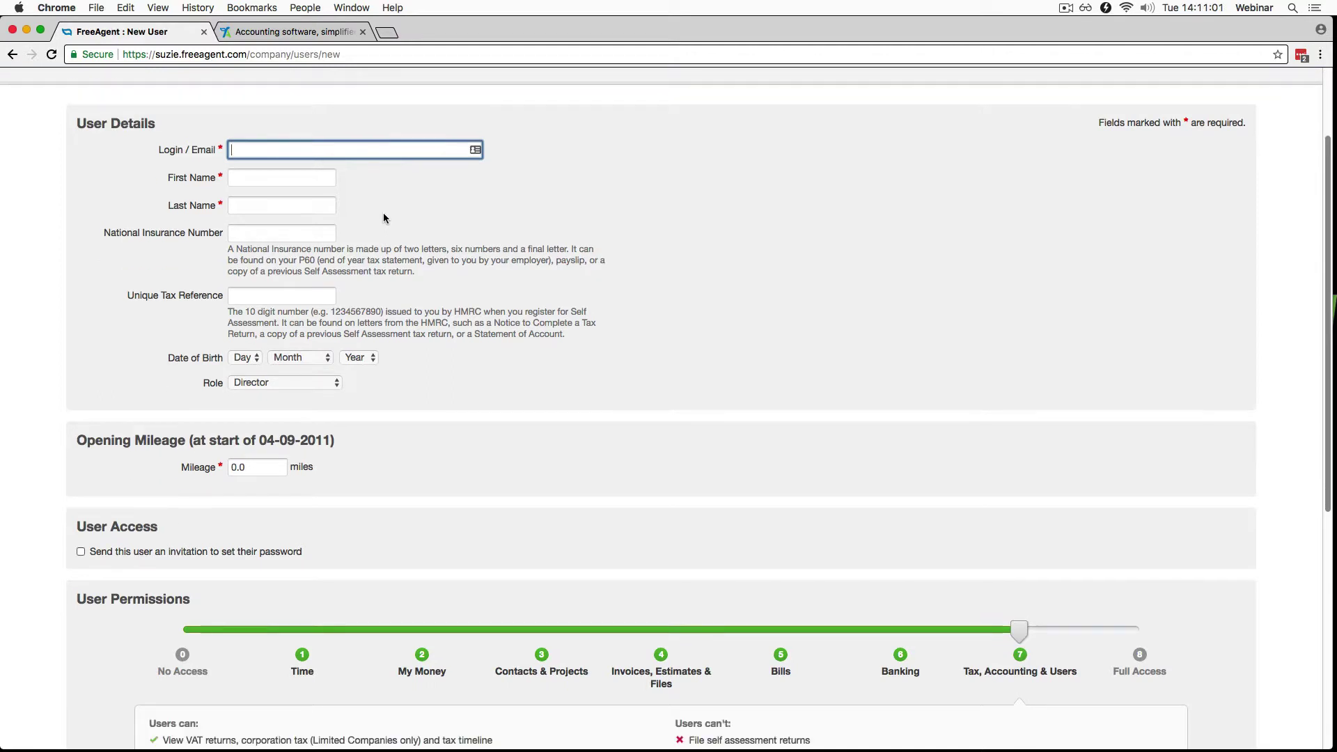
pyautogui.click(283, 234)
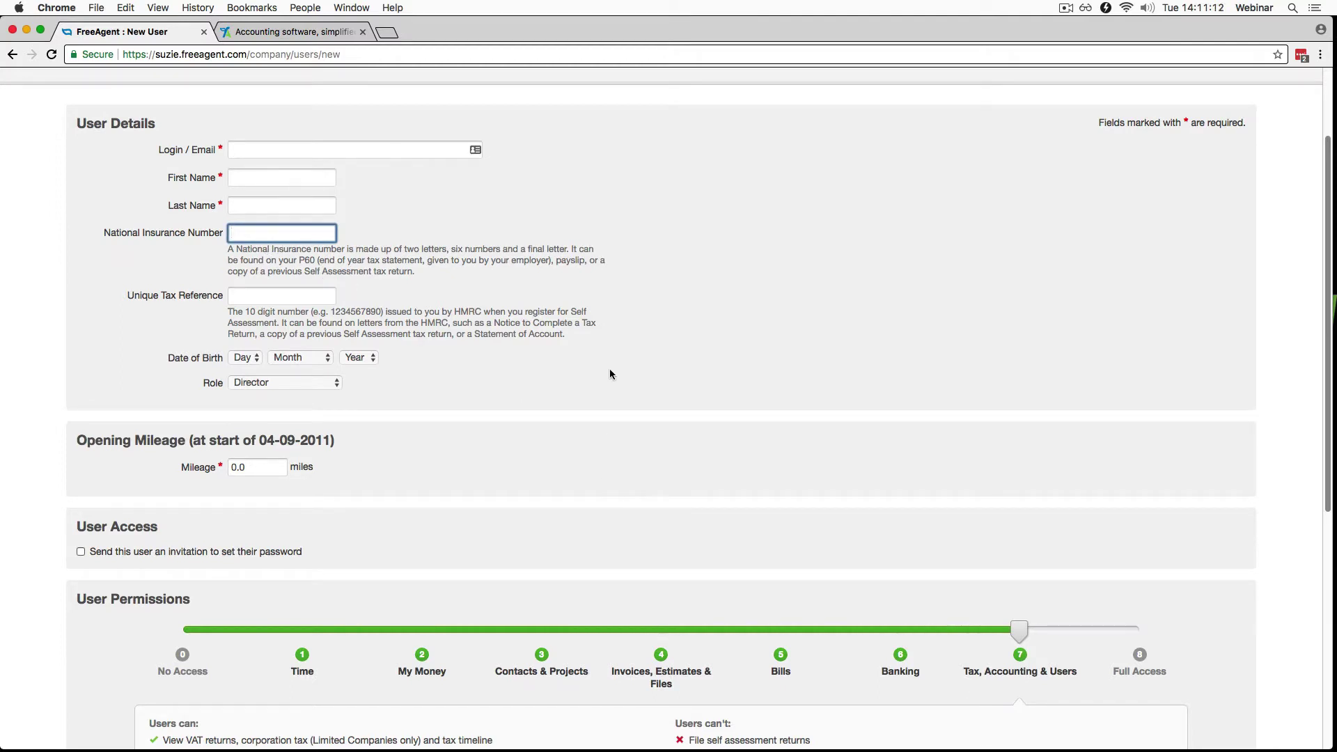
pyautogui.click(262, 384)
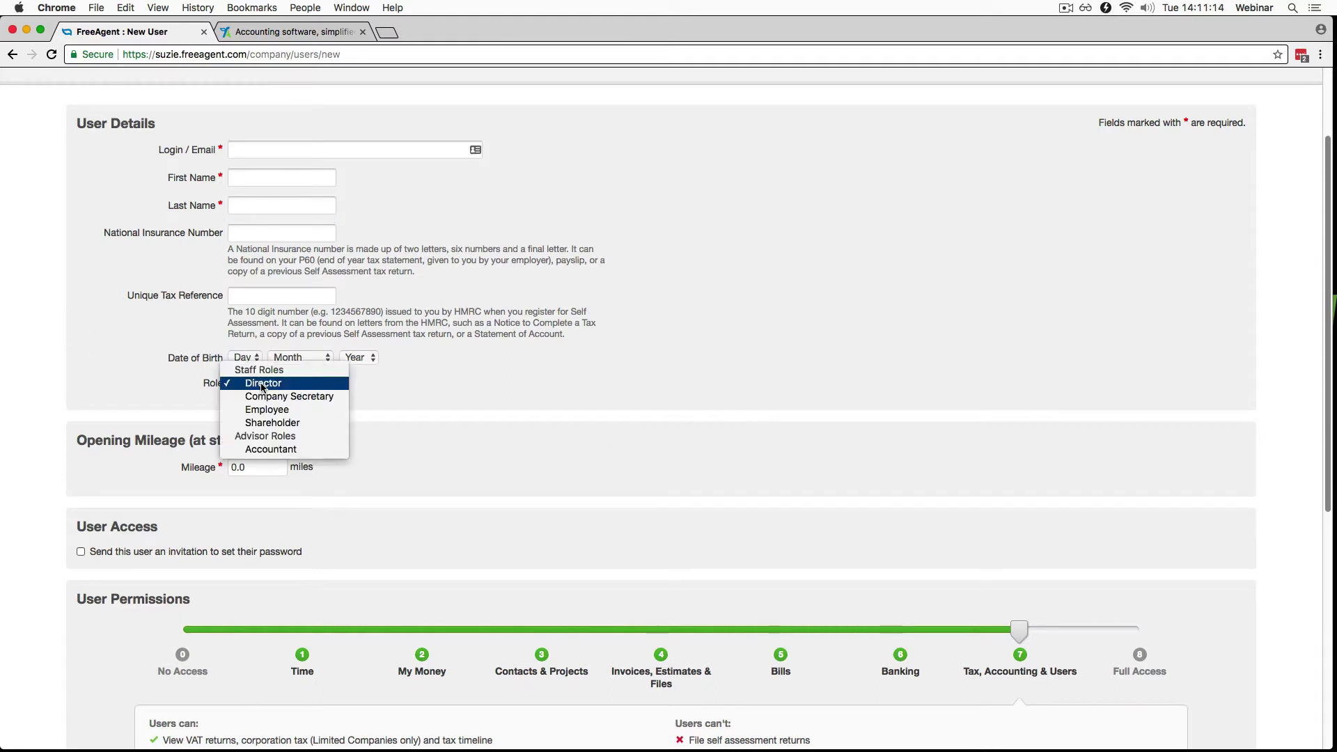
pyautogui.click(557, 467)
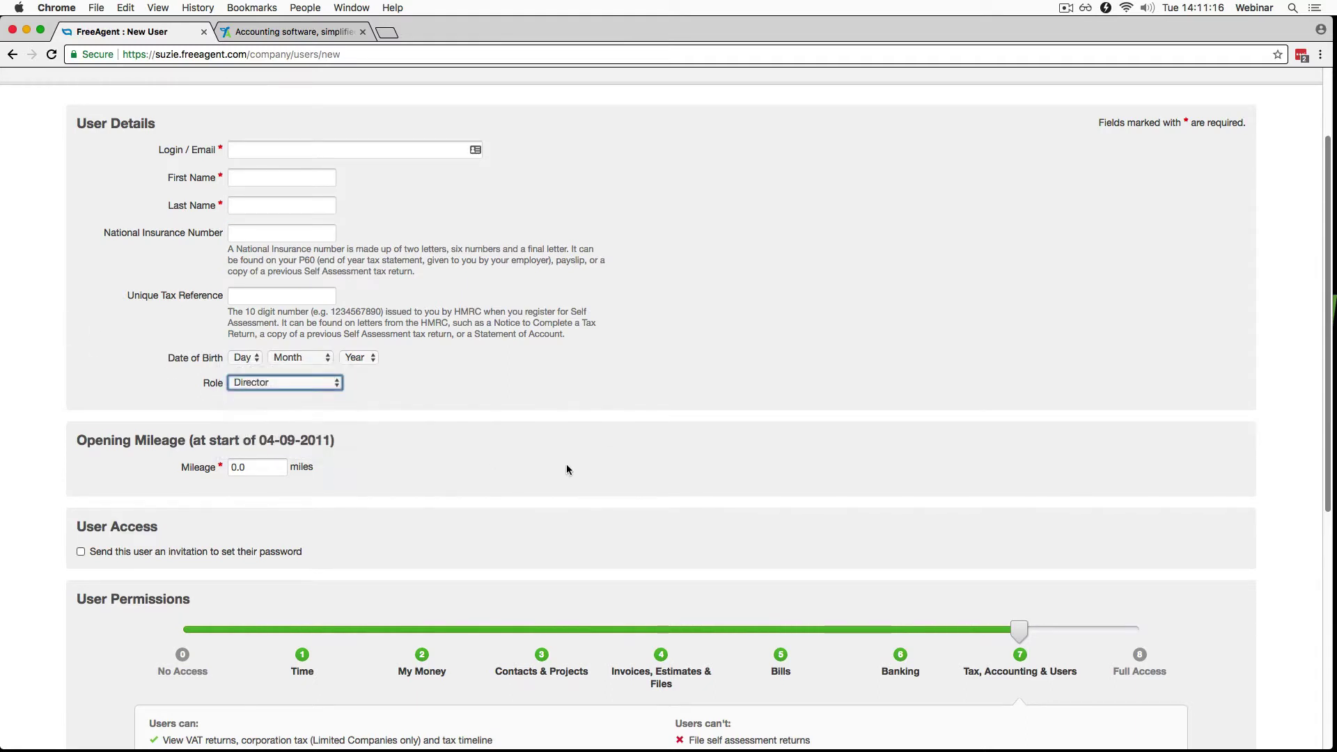
# Lower the new user's permission level to No Access and cancel creating the user
pyautogui.scroll(-5, 564, 463)
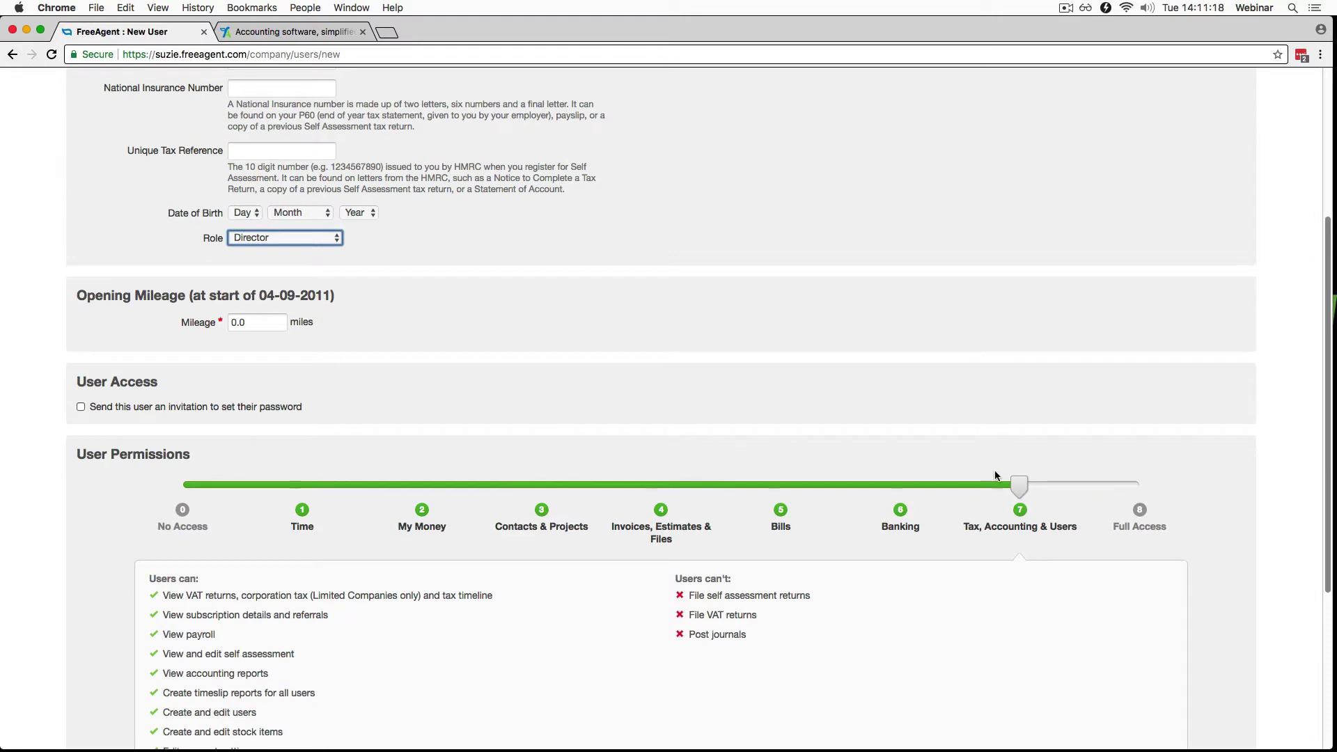
pyautogui.moveTo(1017, 486); pyautogui.dragTo(214, 525)
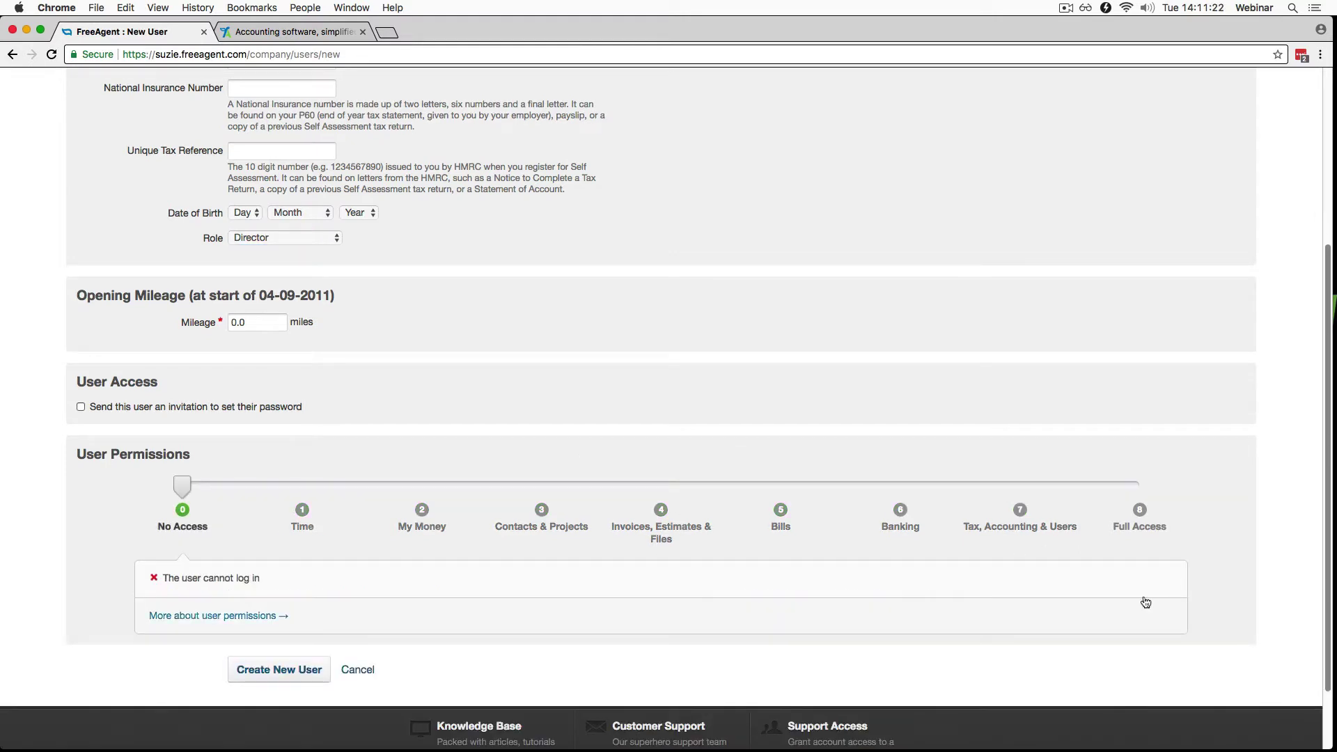
pyautogui.click(368, 671)
# Go from the user list to the Accounting Dates settings to examine the company and FreeAgent start dates
pyautogui.click(1234, 115)
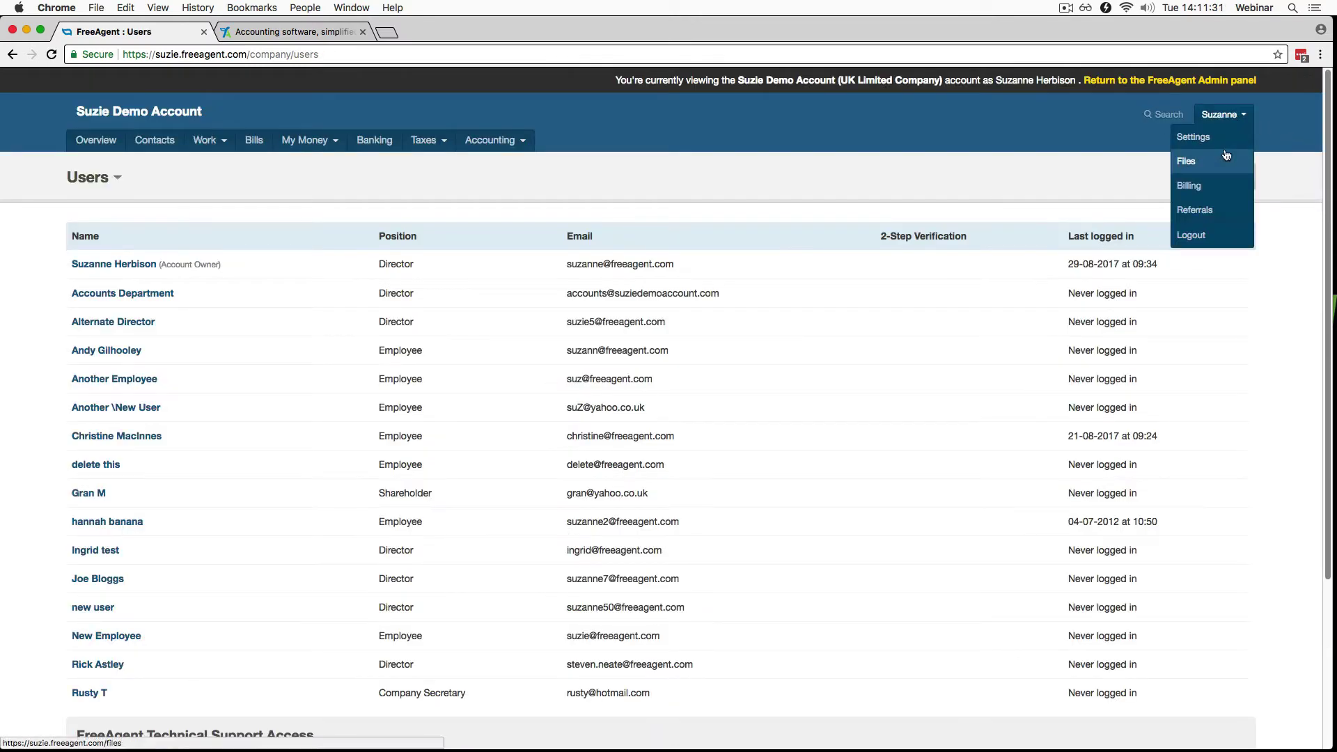
pyautogui.click(116, 179)
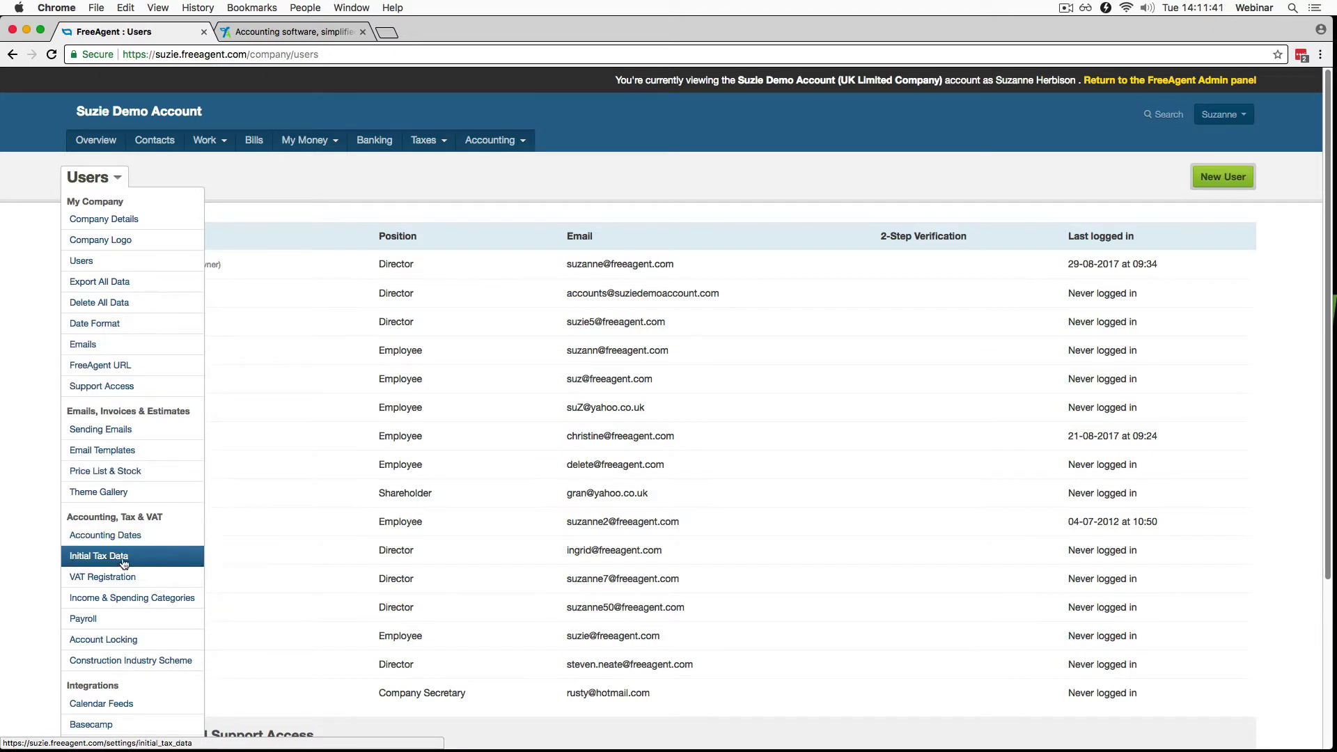
pyautogui.click(132, 535)
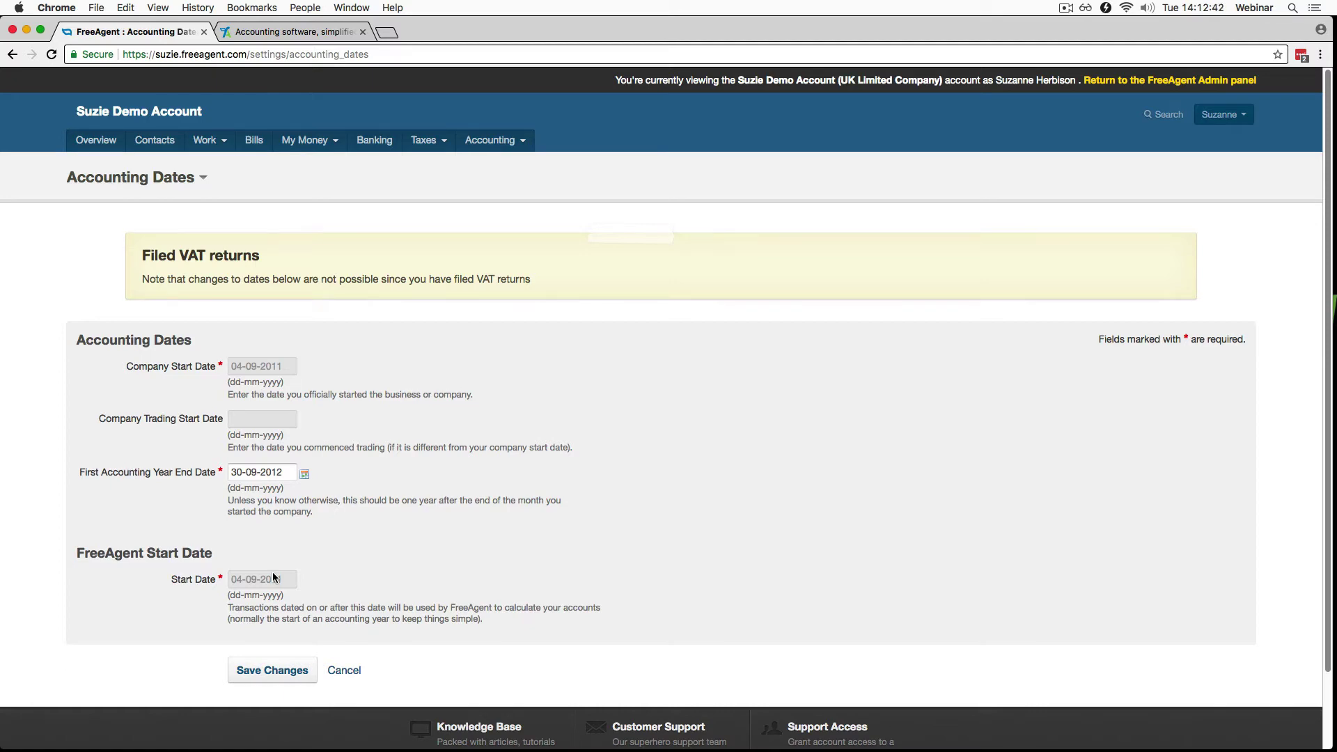
# On the FreeAgent website, open the Knowledge Base's Getting started category in the support section and look through its account setup guides
pyautogui.click(291, 31)
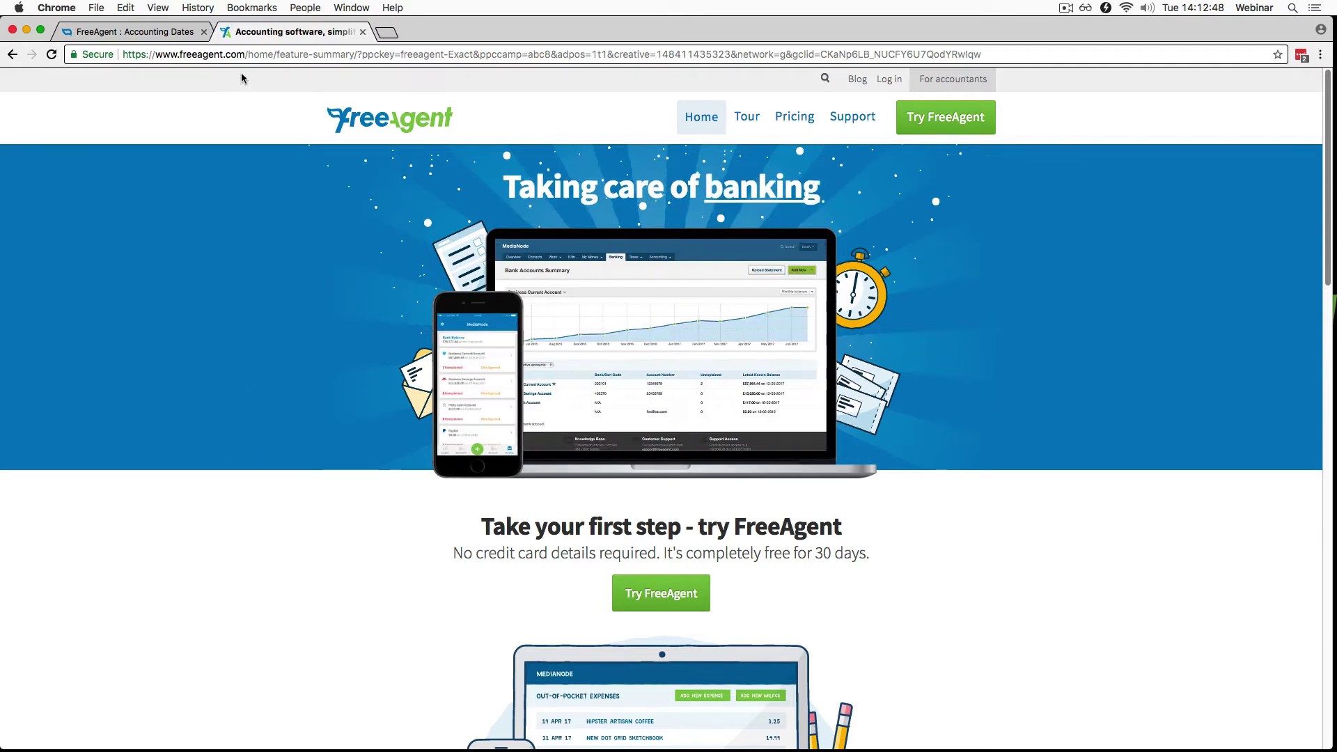
pyautogui.click(852, 117)
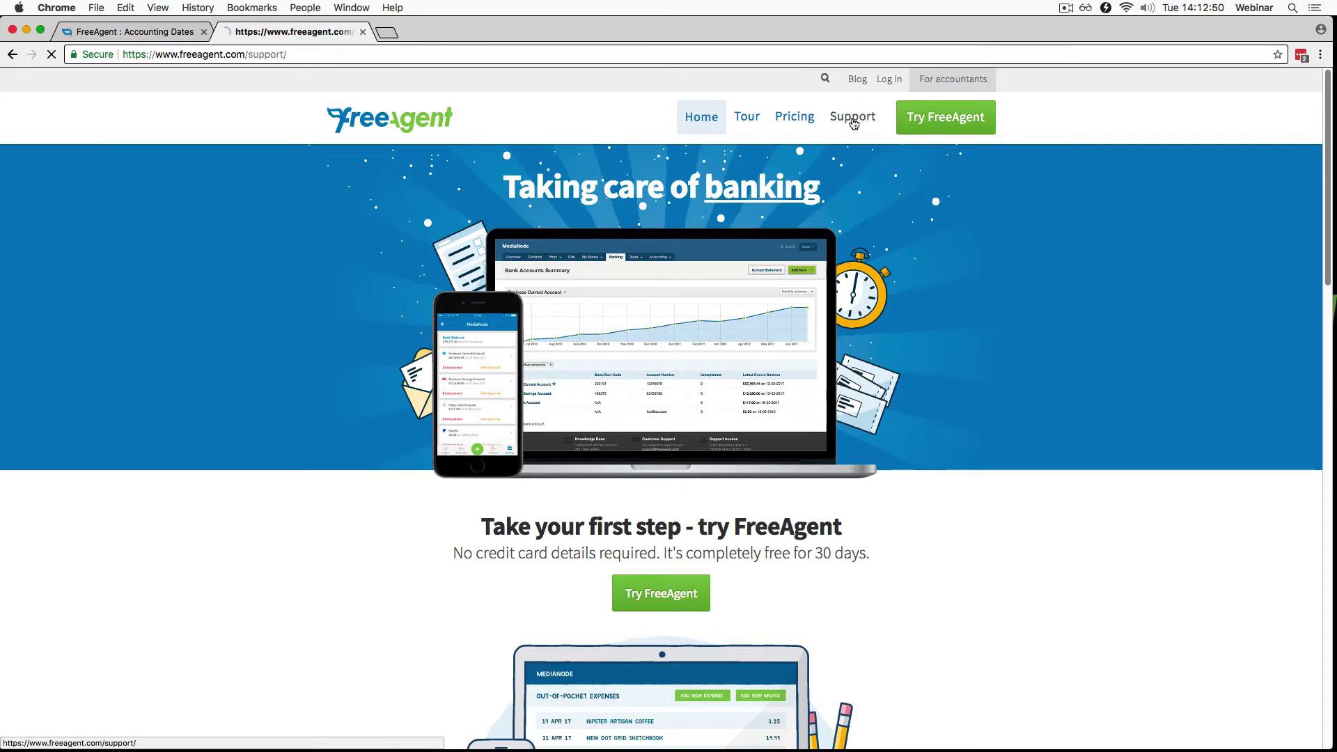
pyautogui.click(734, 161)
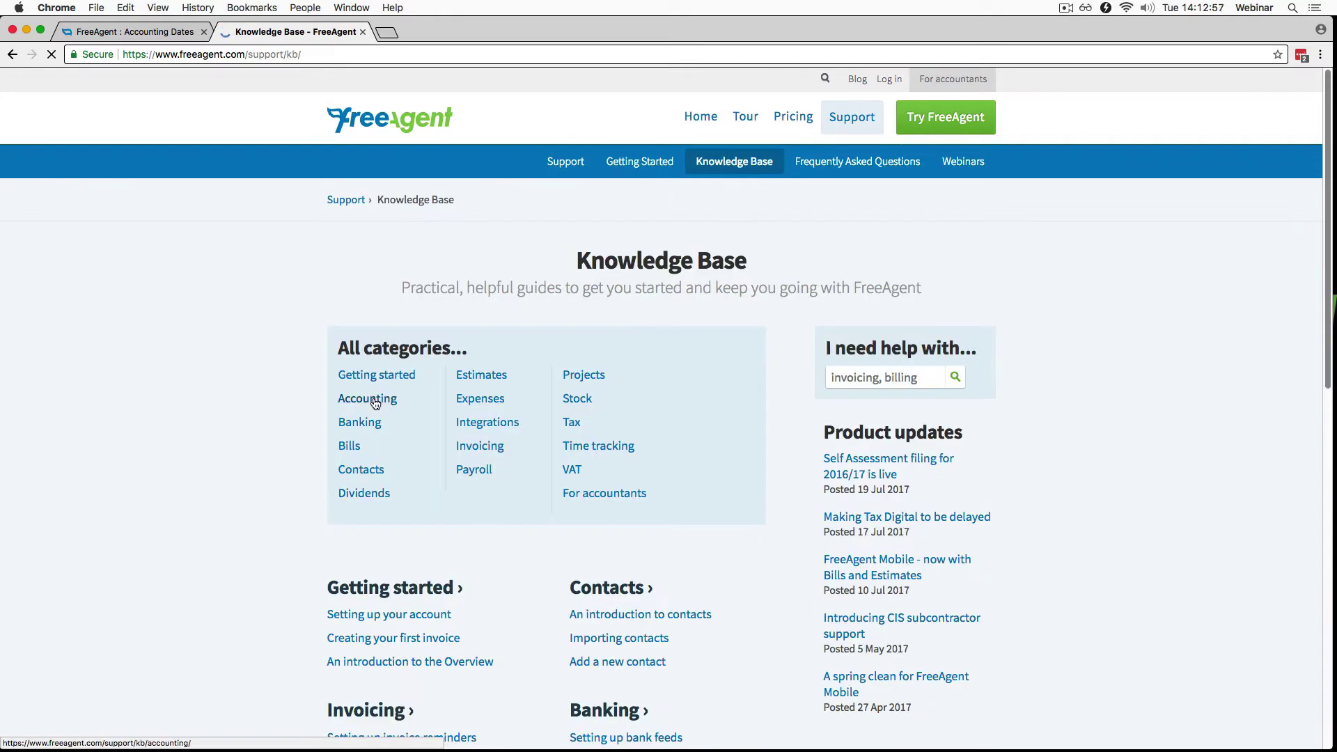
pyautogui.click(377, 374)
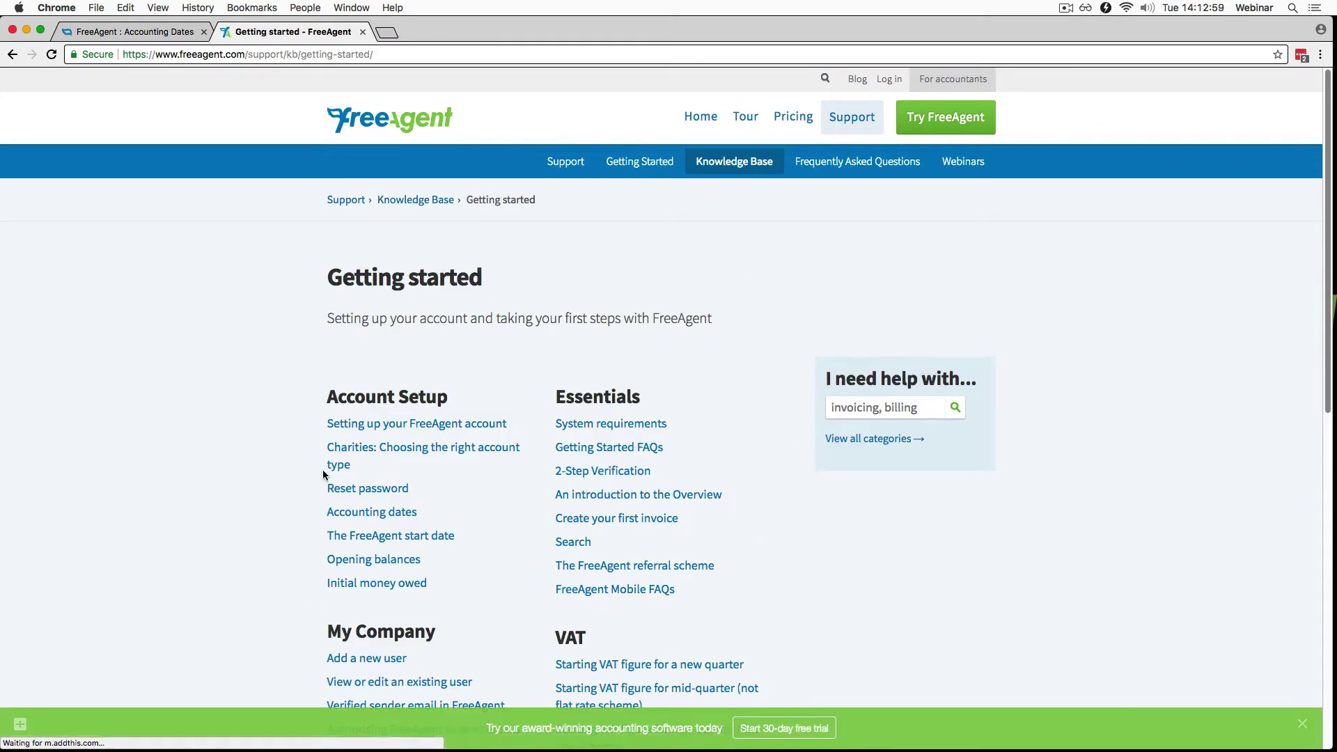
pyautogui.scroll(-3, 186, 461)
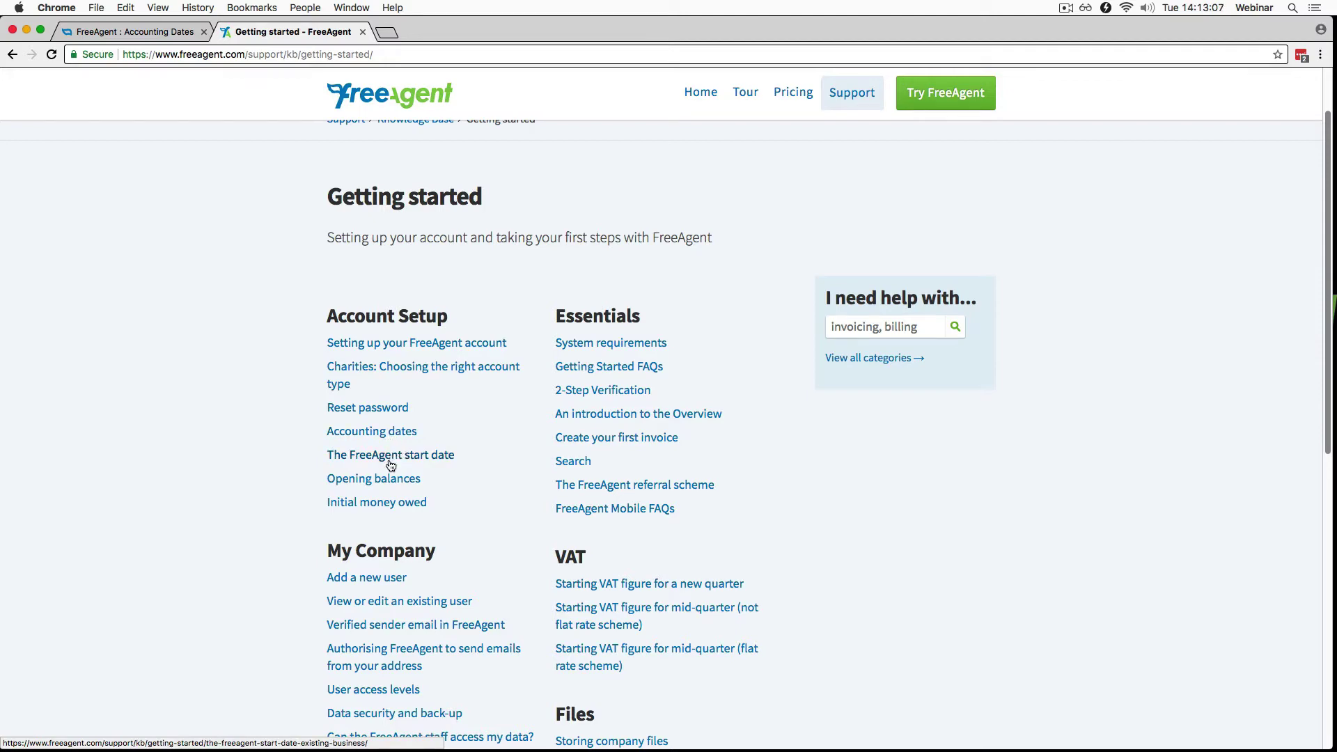
pyautogui.scroll(-1, 173, 514)
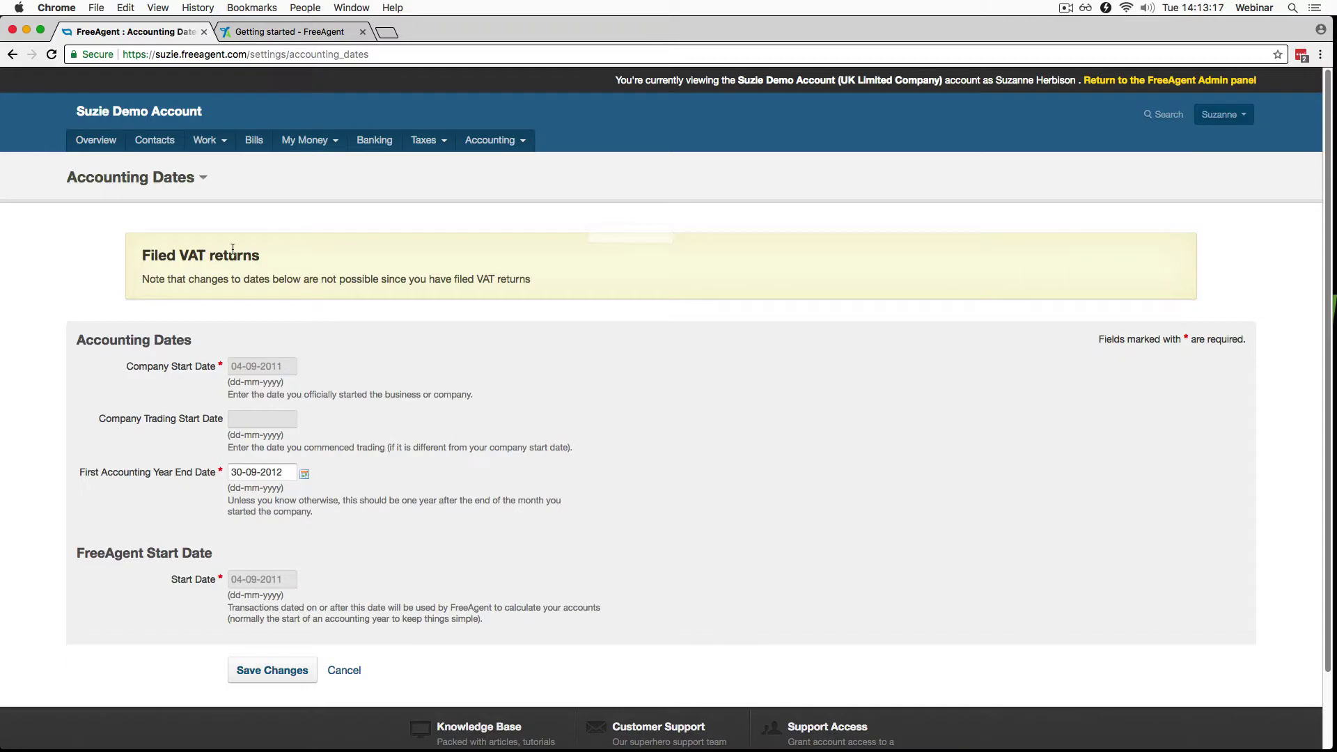
# Return to the account settings, open the New Invoice email template and examine the available sender addresses
pyautogui.click(202, 179)
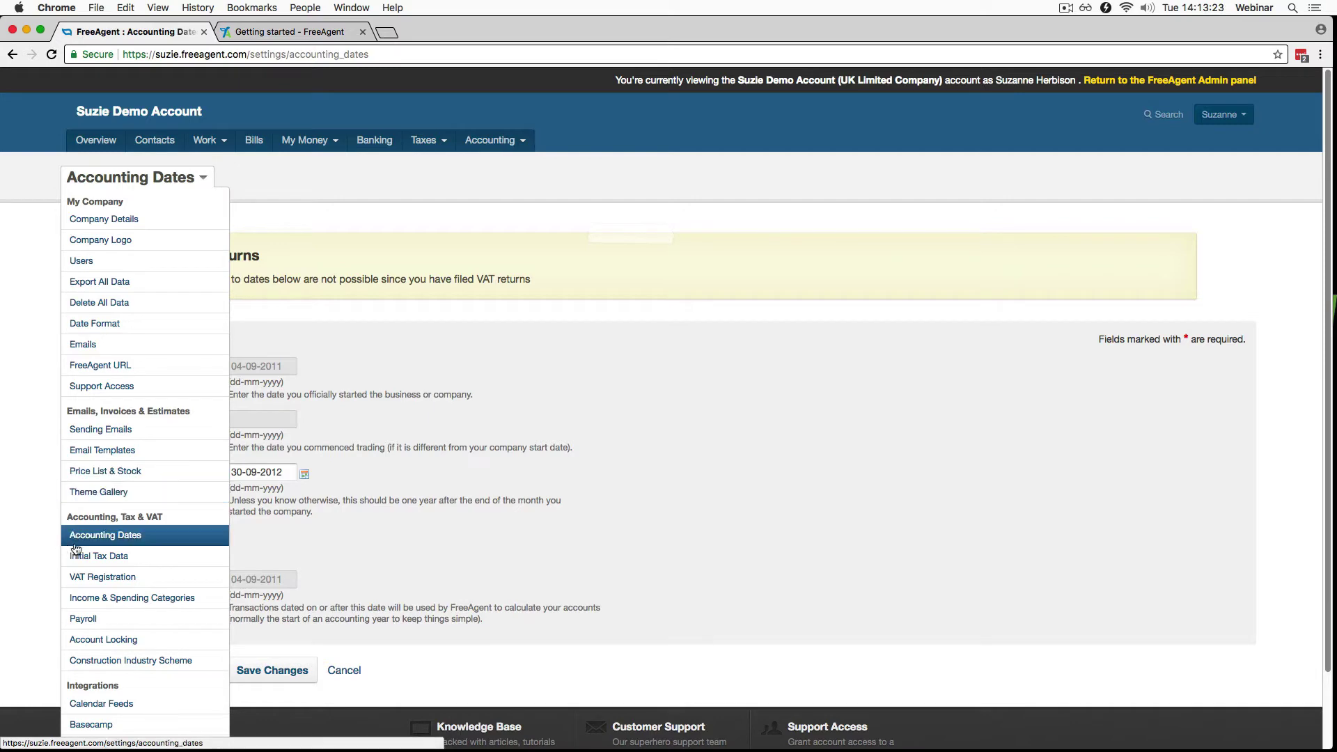
pyautogui.click(102, 452)
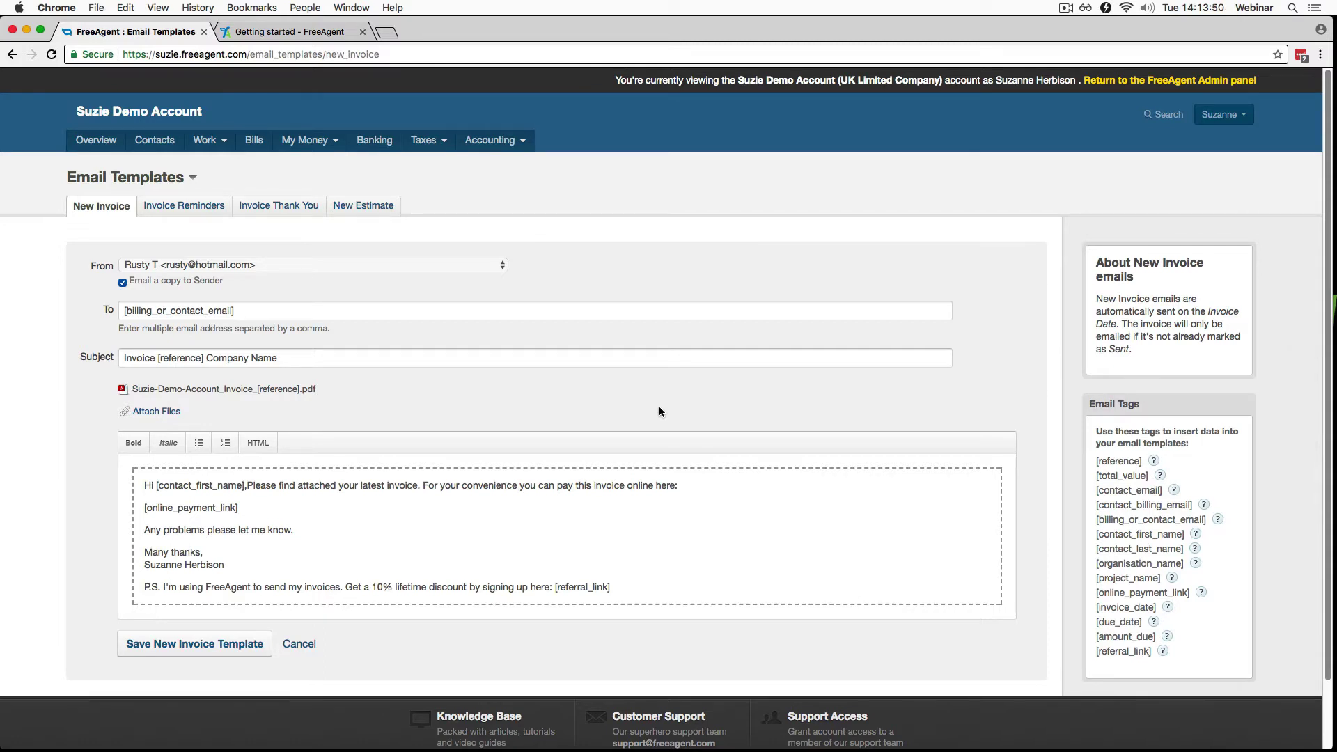
pyautogui.click(477, 265)
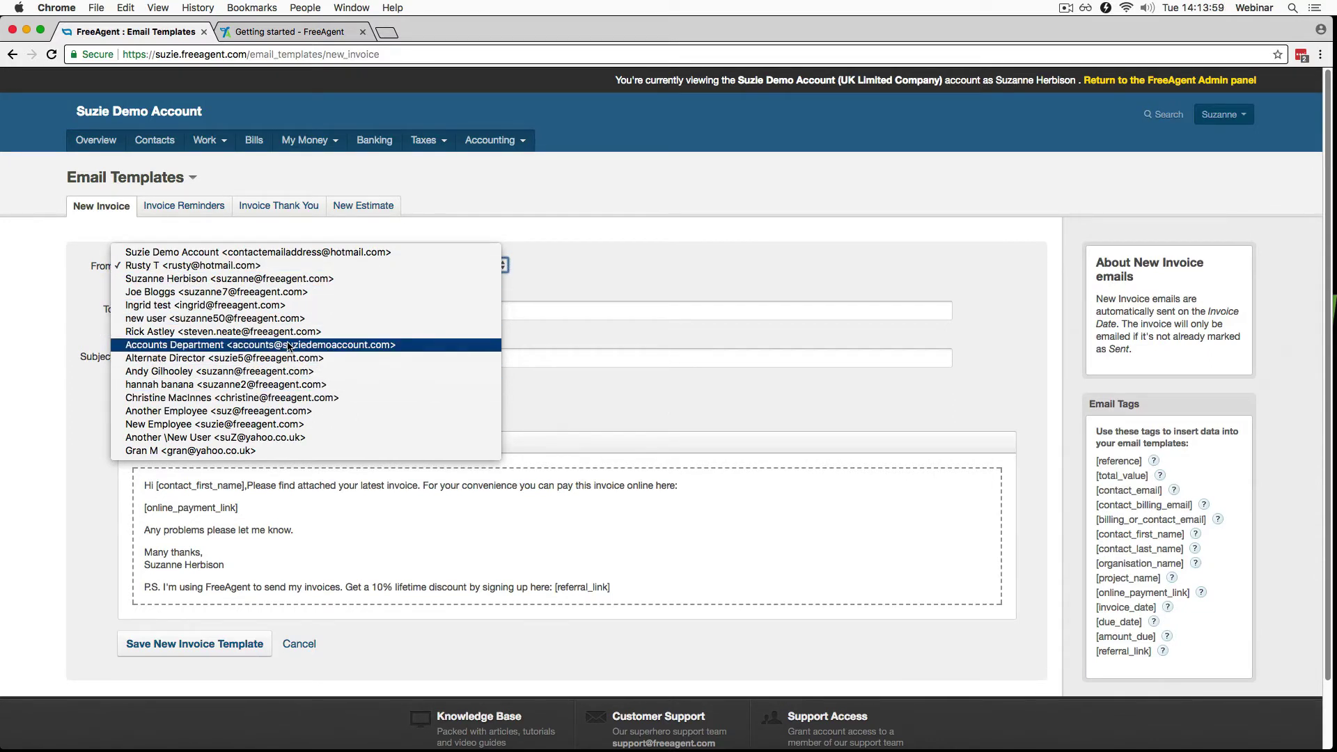
pyautogui.click(688, 266)
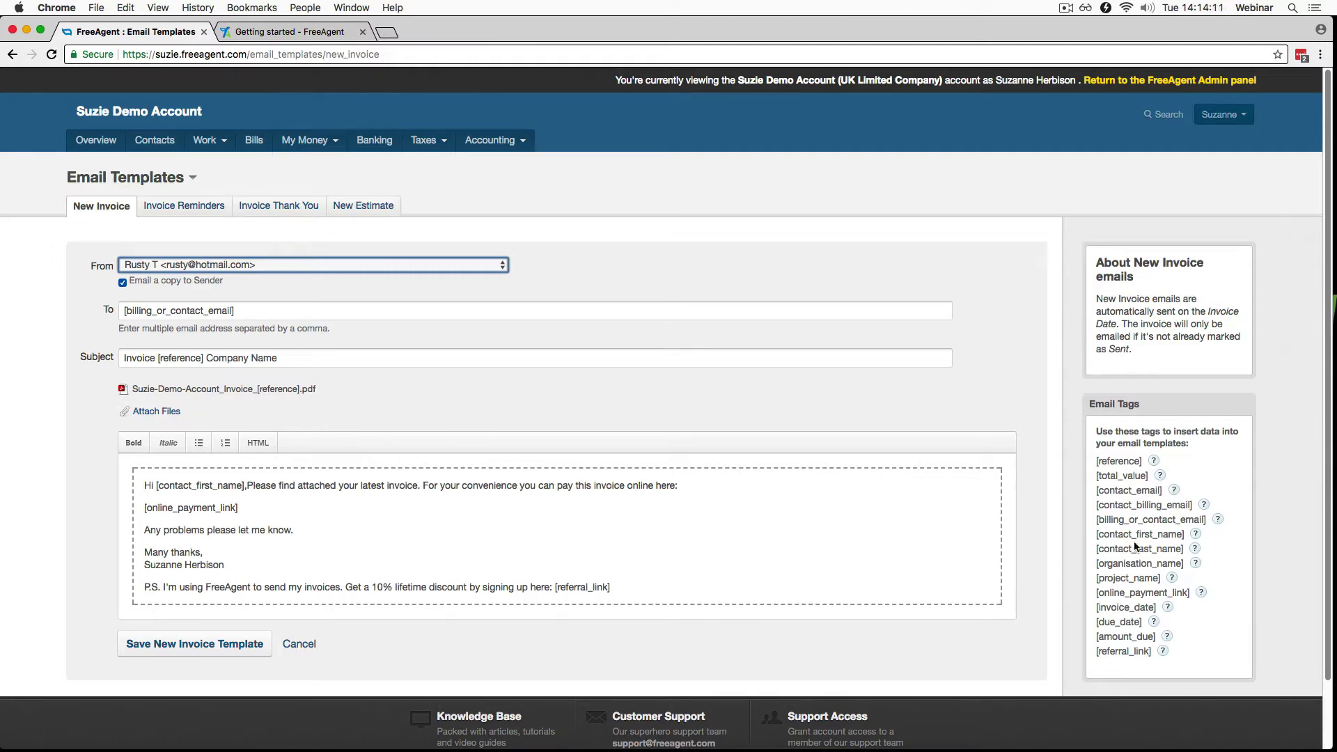
# Examine the email tags for the New Invoice template, highlight [online_payment_link], and leave the template without saving
pyautogui.scroll(-2, 1178, 361)
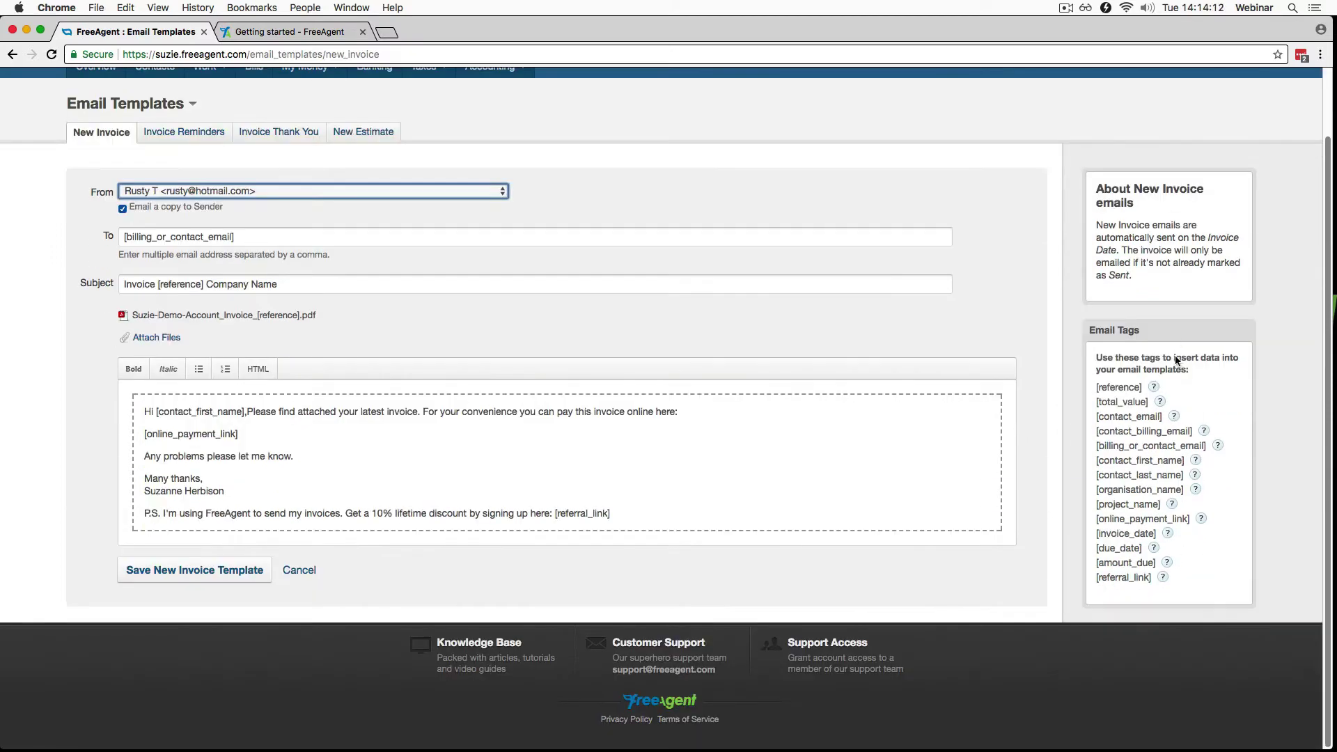
pyautogui.click(1268, 498)
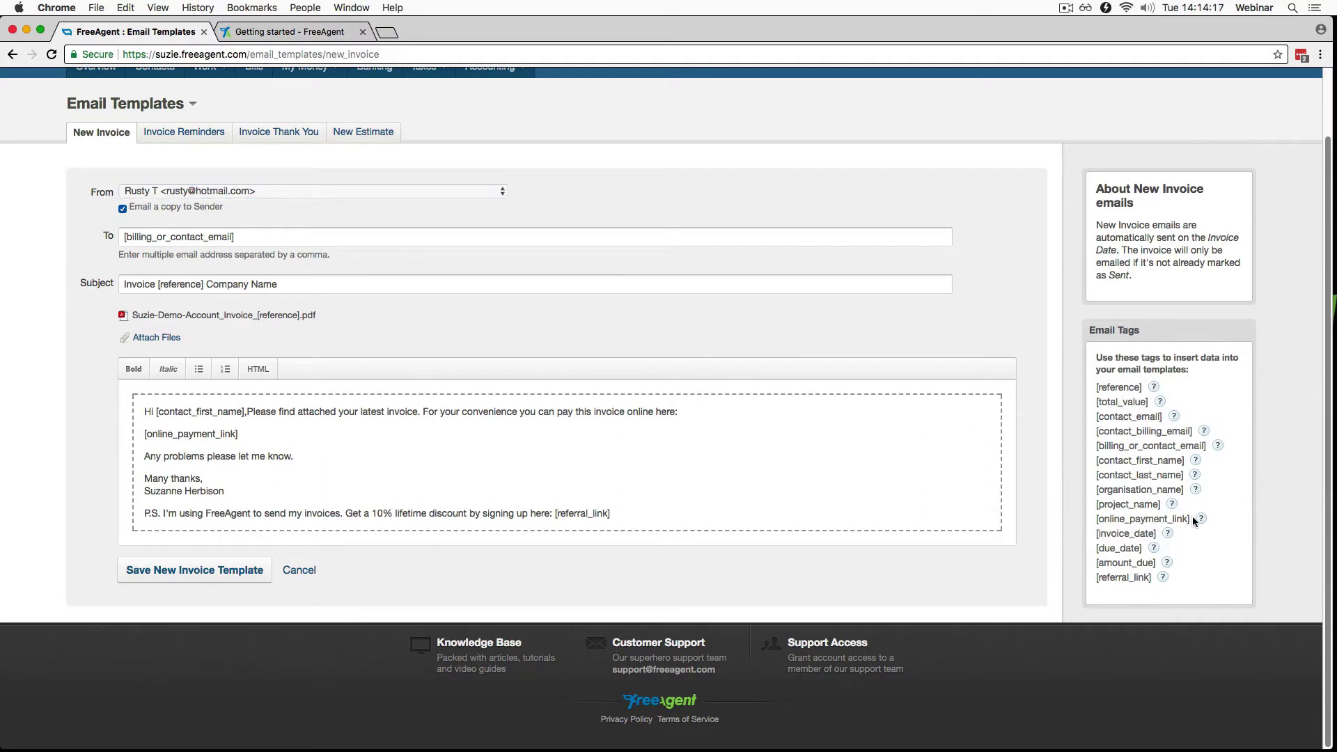
pyautogui.moveTo(1194, 521); pyautogui.dragTo(1091, 517)
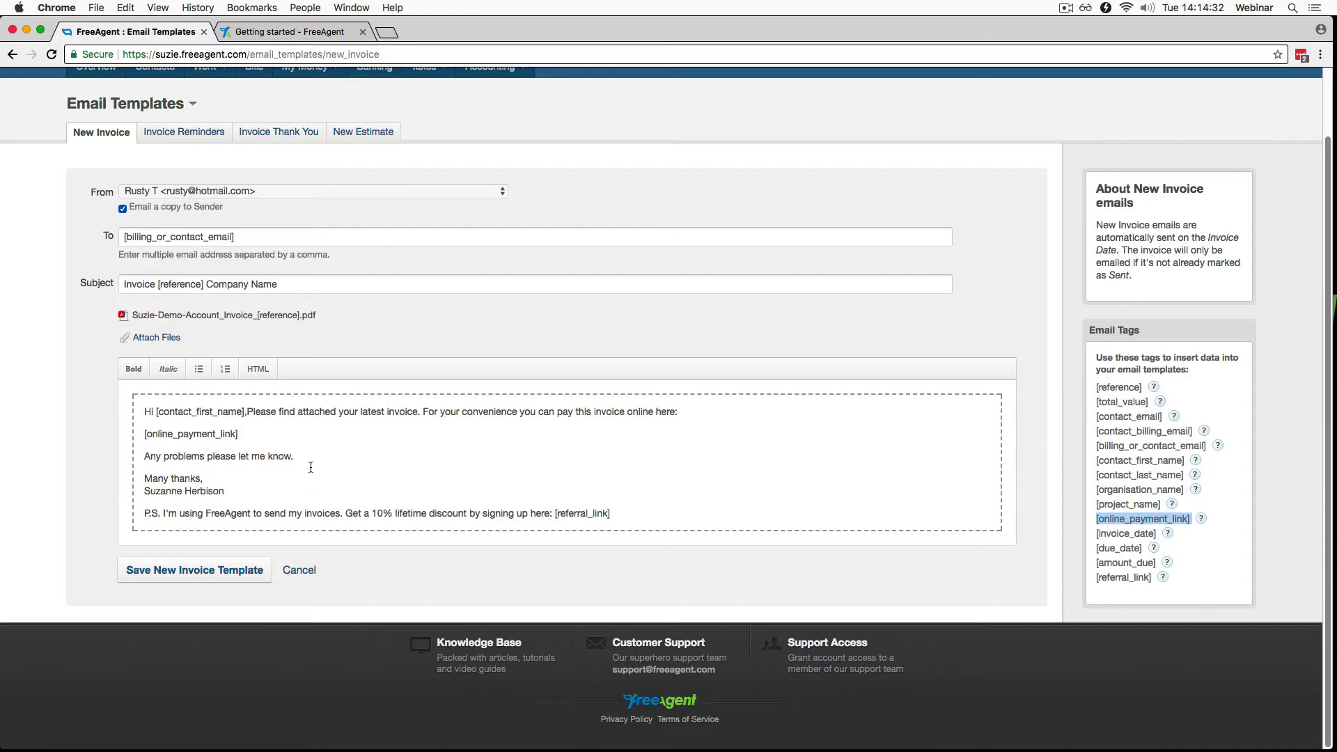
pyautogui.click(315, 571)
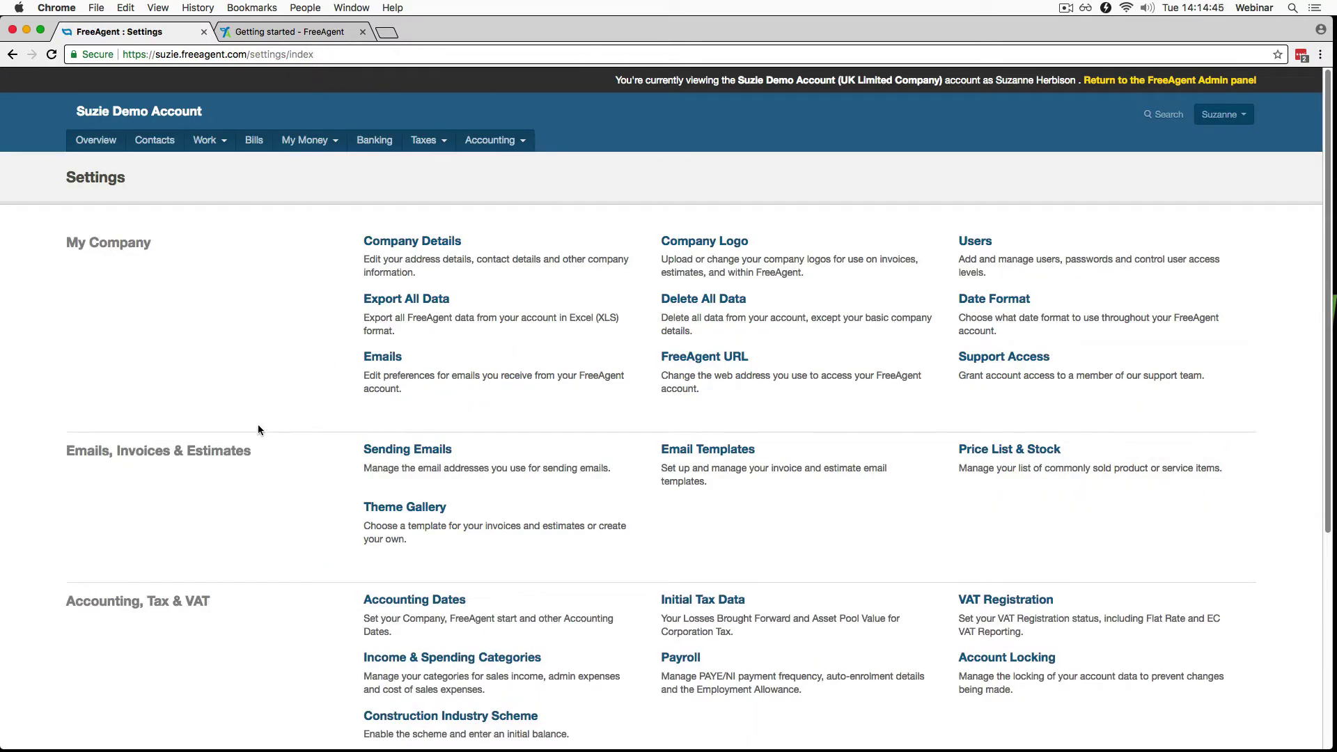
# Look through the remaining settings categories, view the Support Access page, and return to the settings overview
pyautogui.scroll(-5, 282, 416)
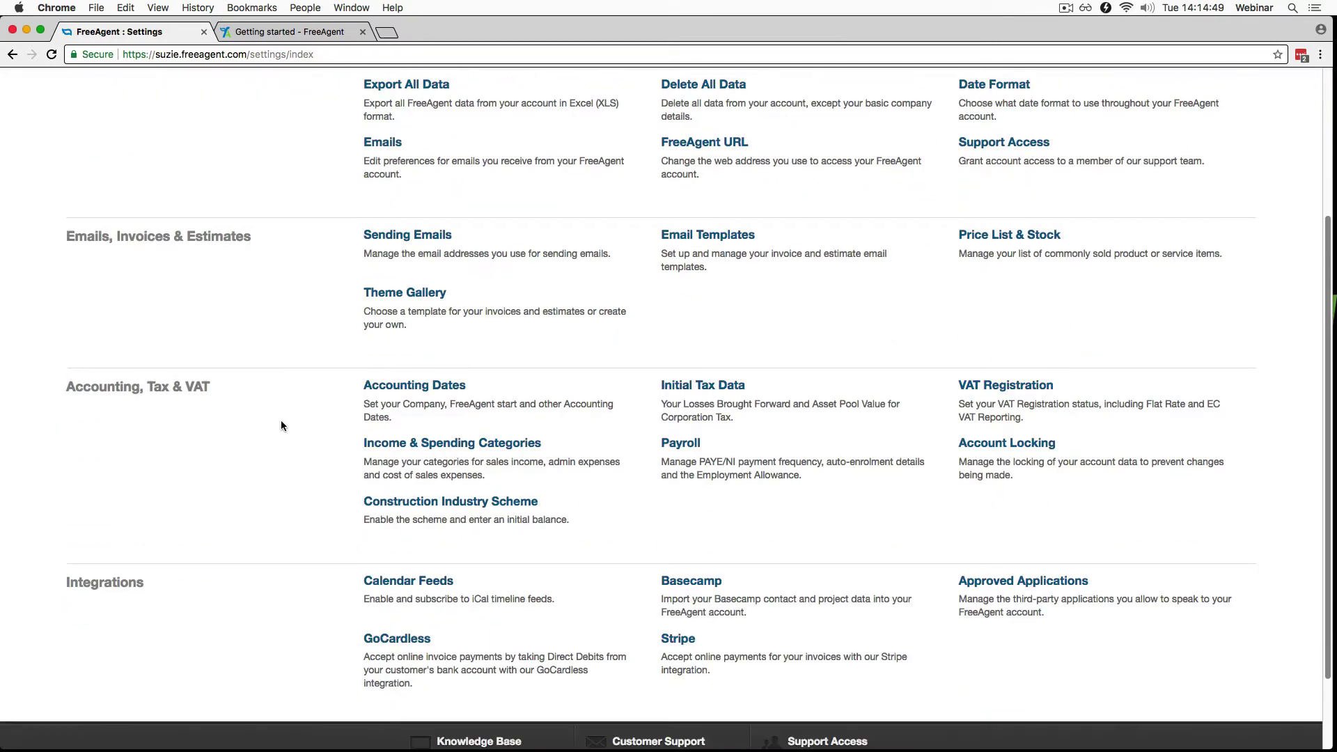
pyautogui.scroll(-3, 281, 426)
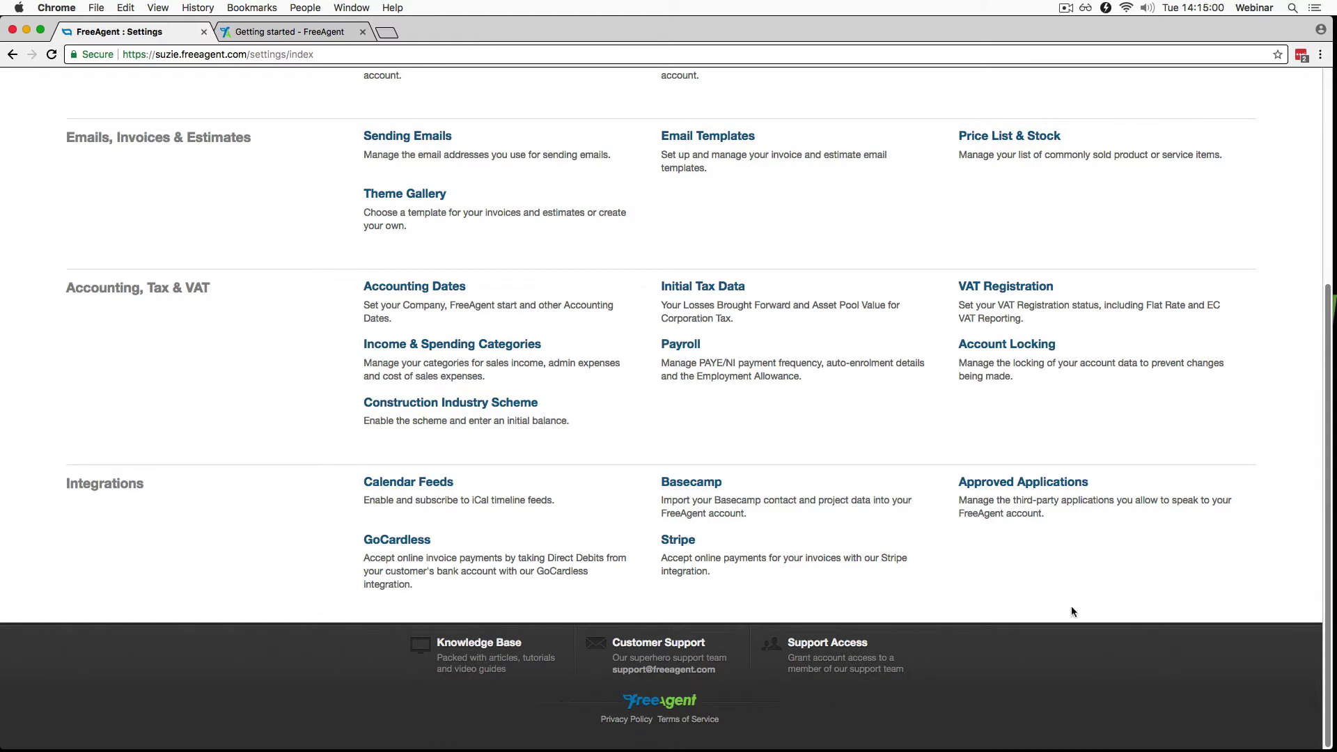
pyautogui.click(836, 644)
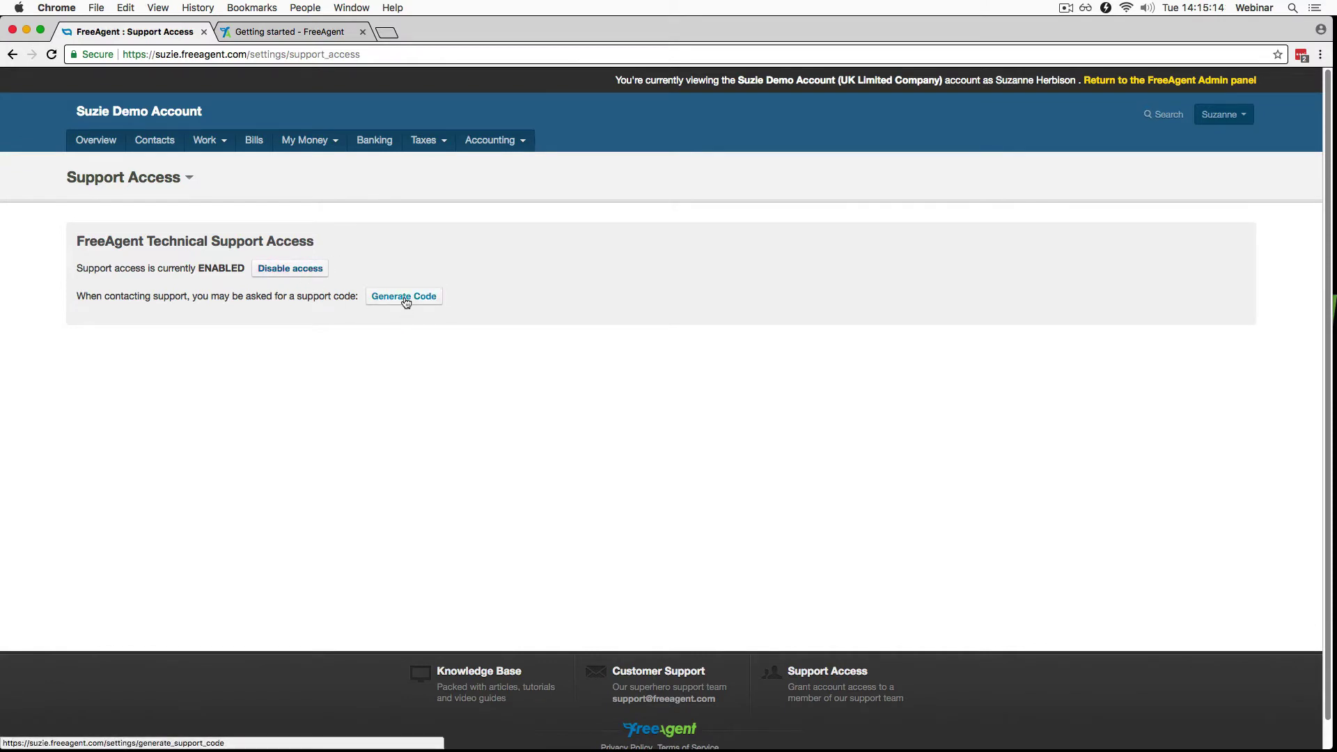
pyautogui.click(13, 55)
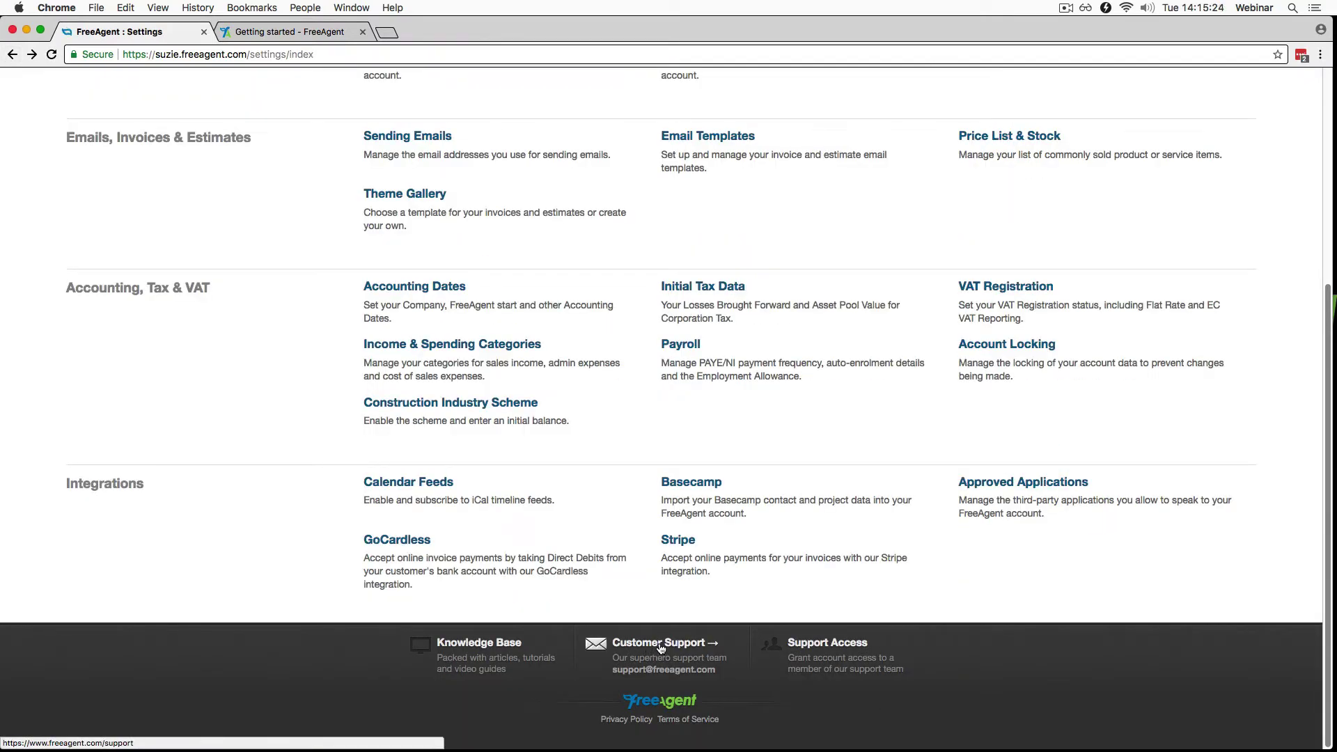
# Search the Knowledge Base for "user", look through the results, and close both the results page and the Knowledge Base dialog
pyautogui.click(493, 647)
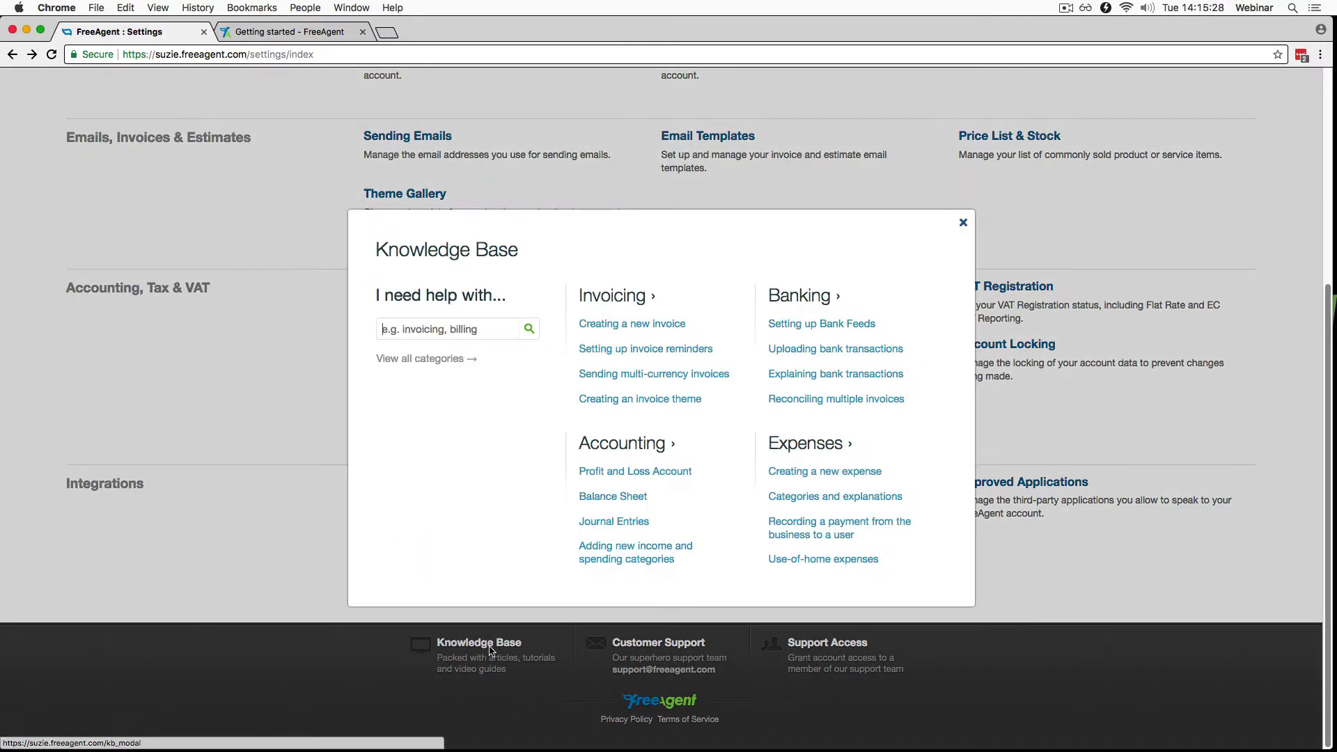
pyautogui.click(453, 327)
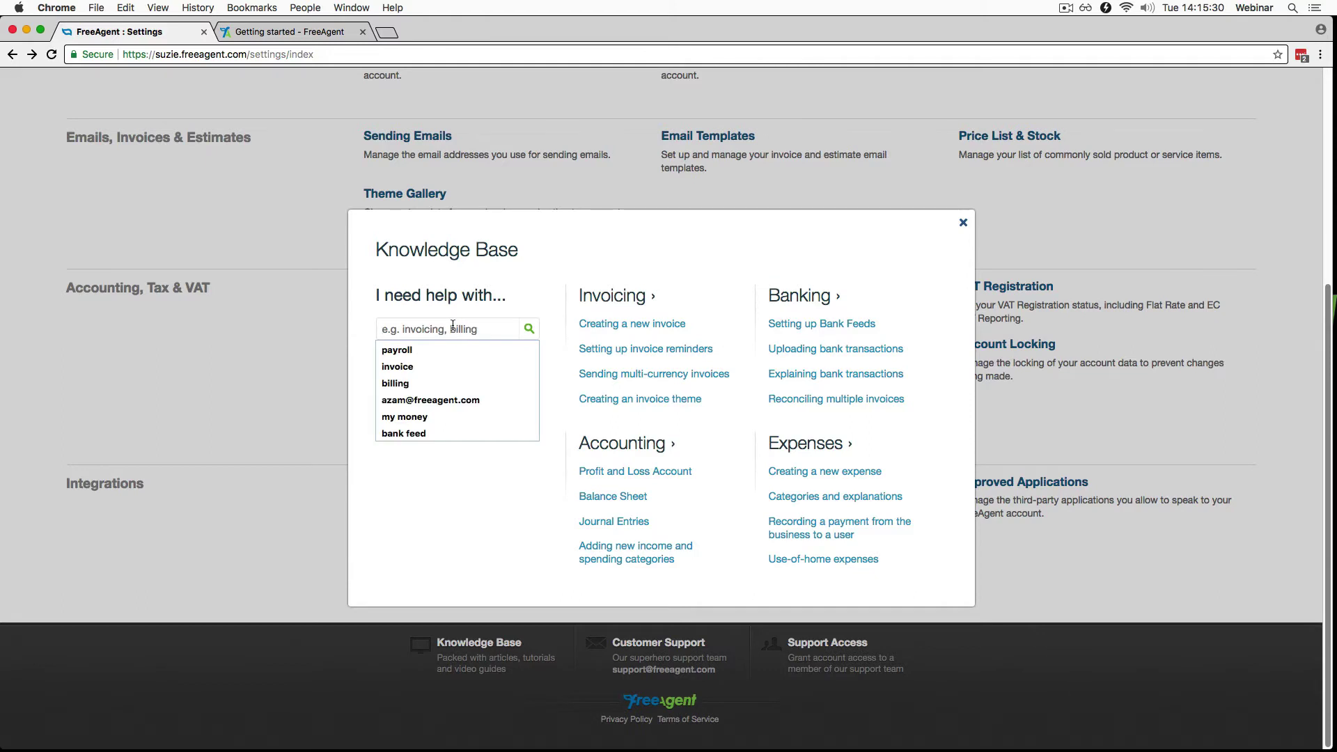
pyautogui.write('user')
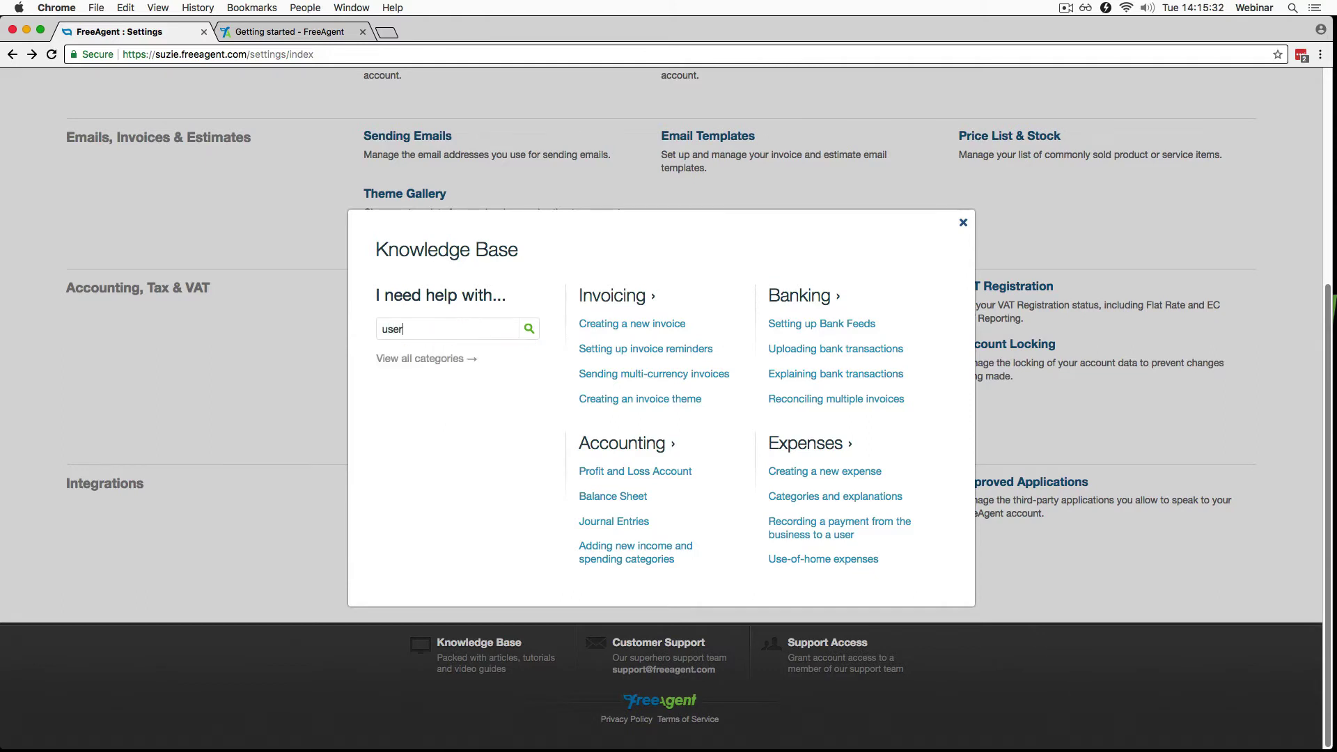
pyautogui.click(528, 328)
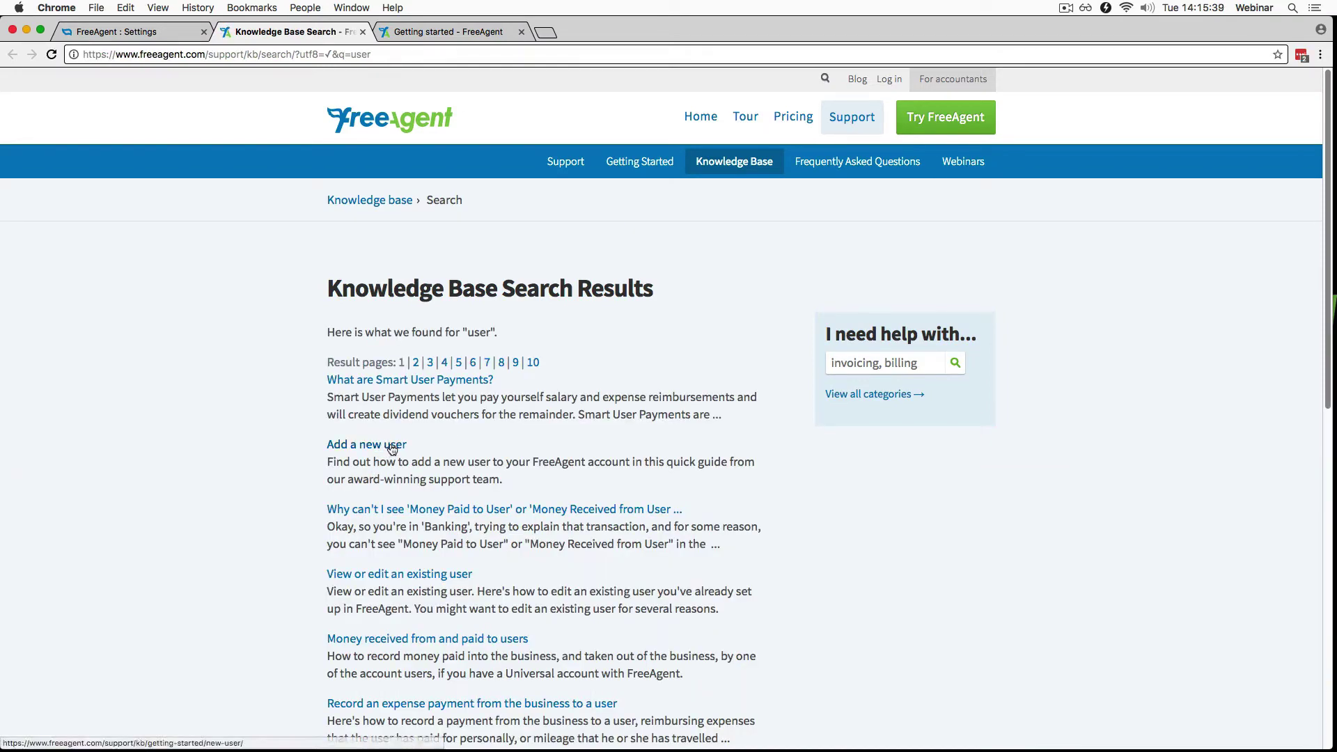
pyautogui.click(364, 32)
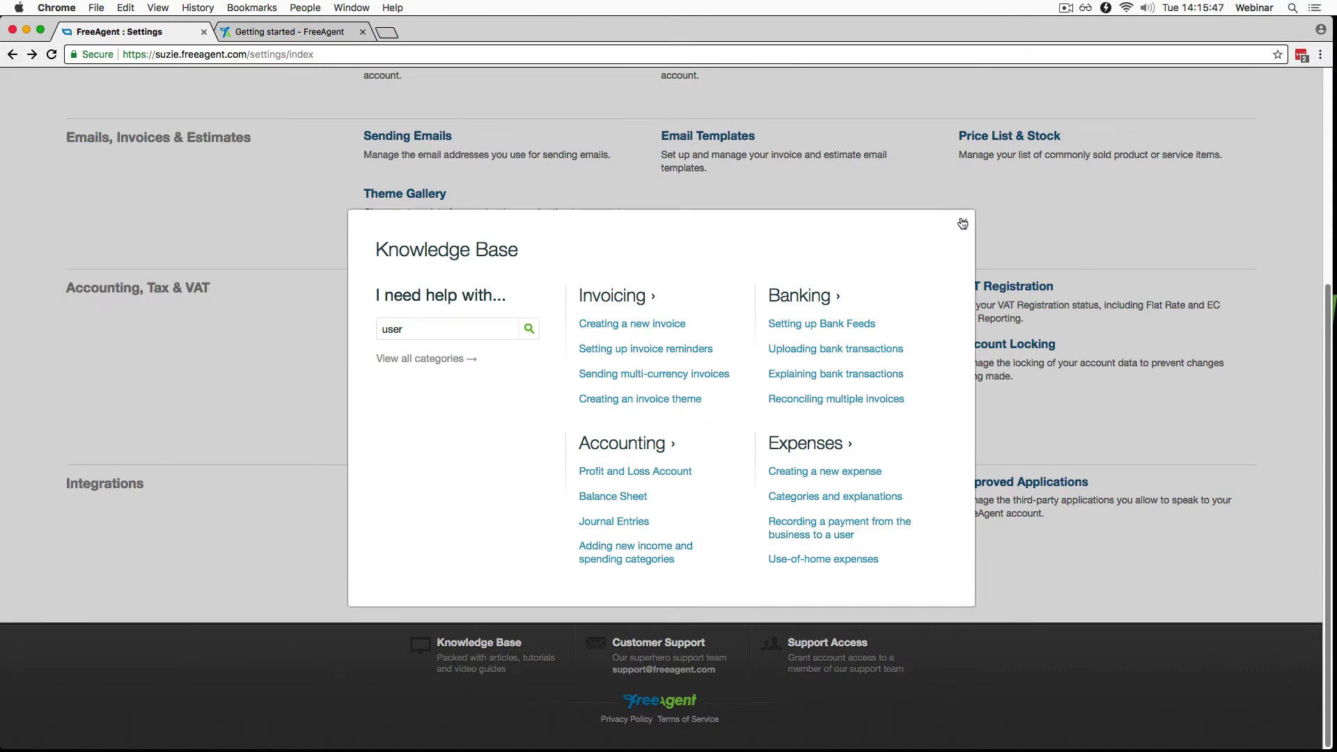
pyautogui.click(963, 222)
# Return to the account Overview, view the Tax Timeline and its VAT Return 09 17 entry, and examine the Quick Links options
pyautogui.click(13, 54)
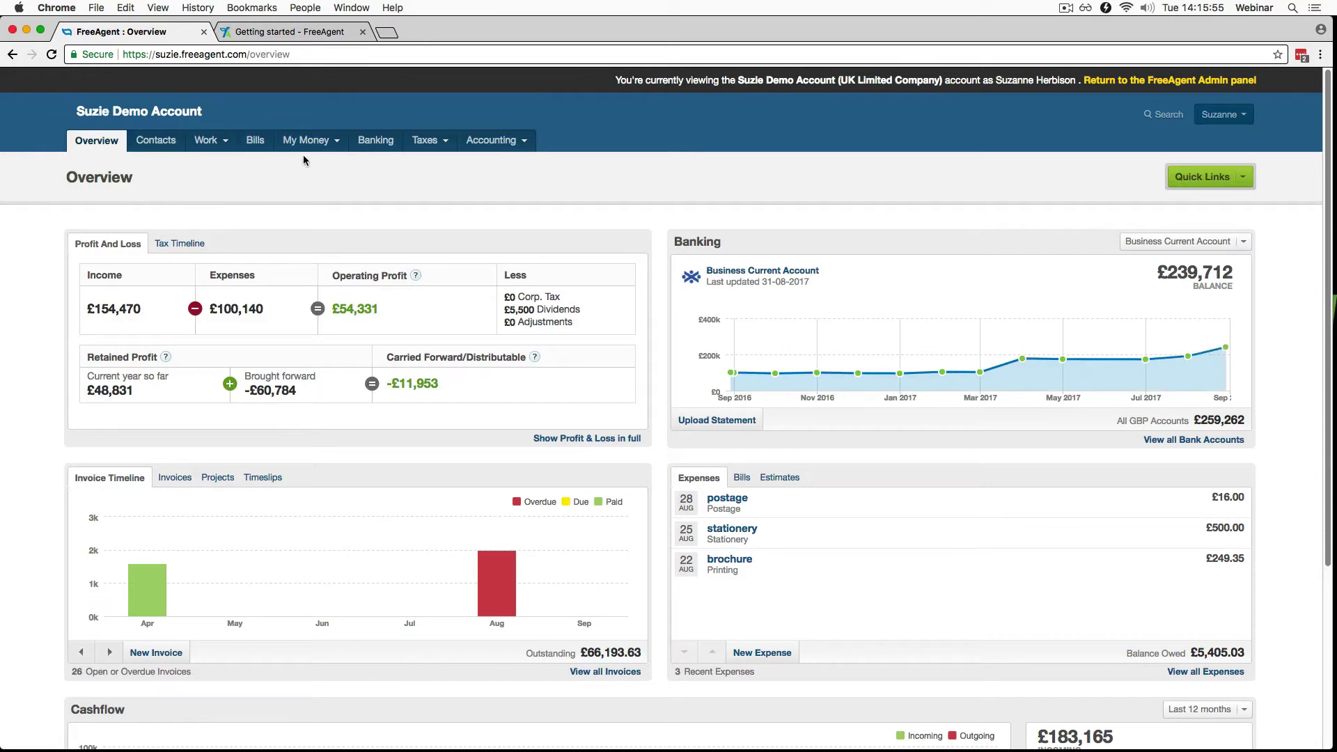
pyautogui.moveTo(471, 148)
pyautogui.moveTo(466, 237)
pyautogui.mouseDown()
pyautogui.moveTo(1282, 391)
pyautogui.moveTo(1045, 292)
pyautogui.moveTo(105, 174)
pyautogui.moveTo(475, 286)
pyautogui.moveTo(459, 240)
pyautogui.mouseUp()
pyautogui.click(186, 245)
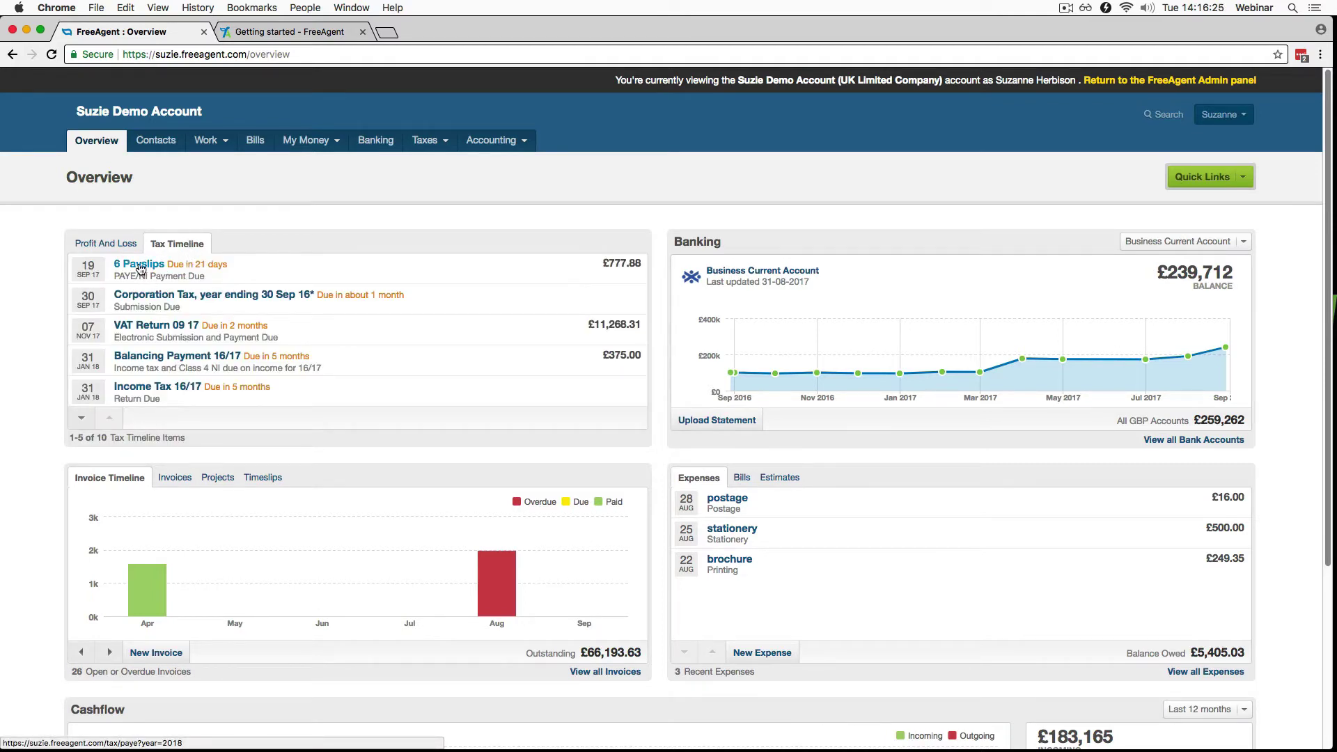
pyautogui.click(155, 328)
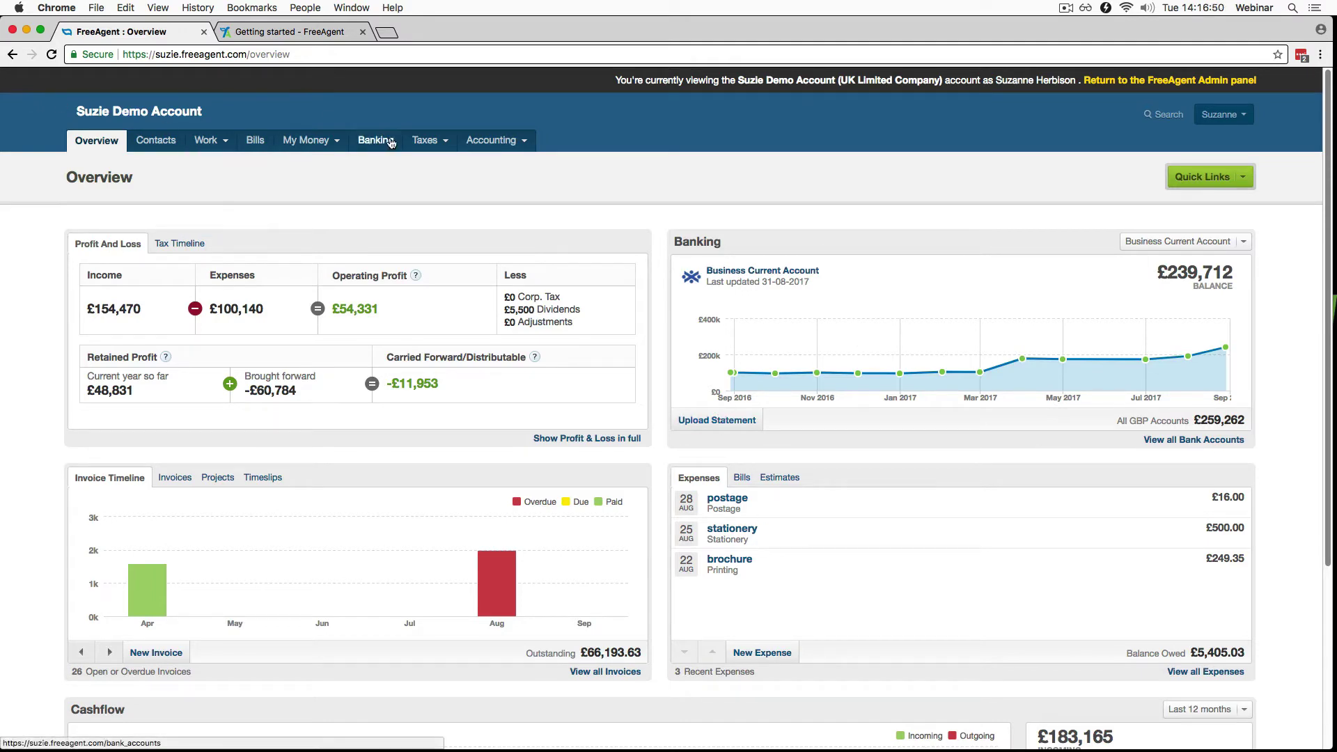
pyautogui.click(1246, 179)
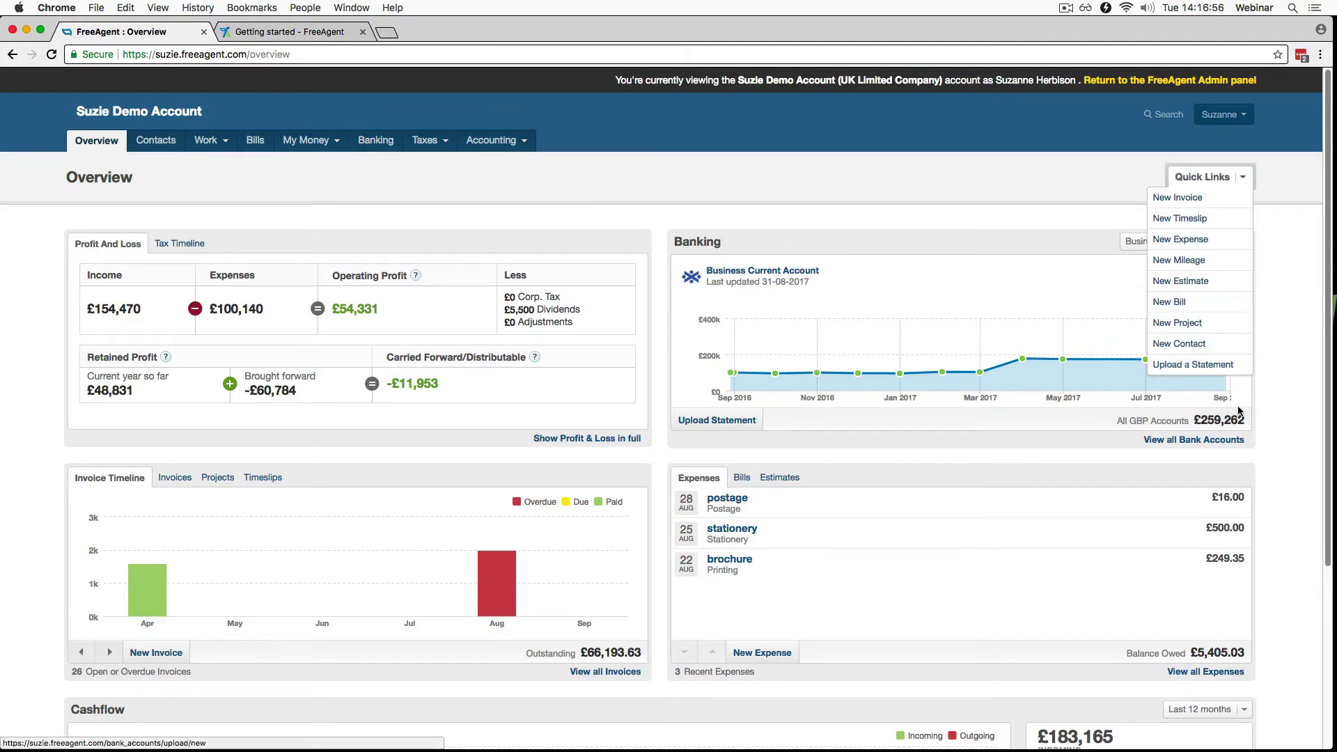
# Open the Contacts area and look through the form for adding a new contact
pyautogui.click(167, 142)
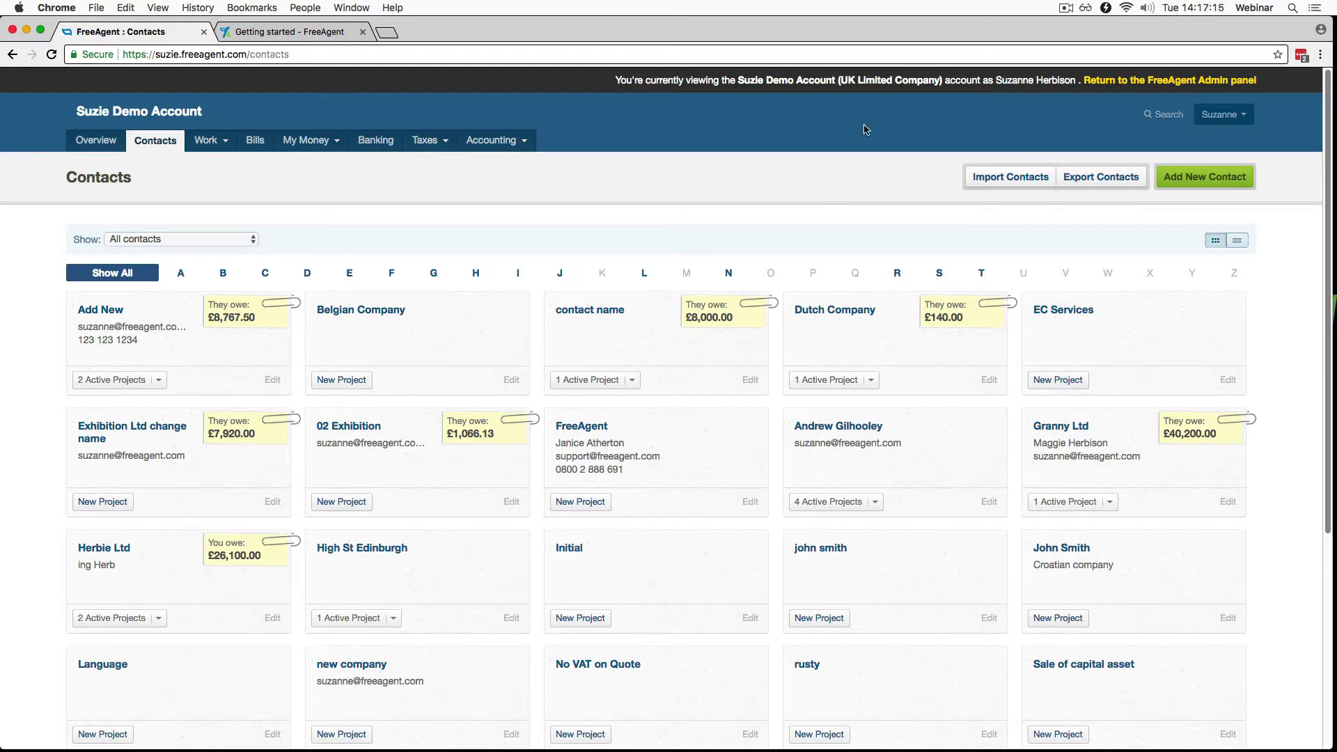
pyautogui.click(1215, 182)
pyautogui.scroll(-5, 608, 422)
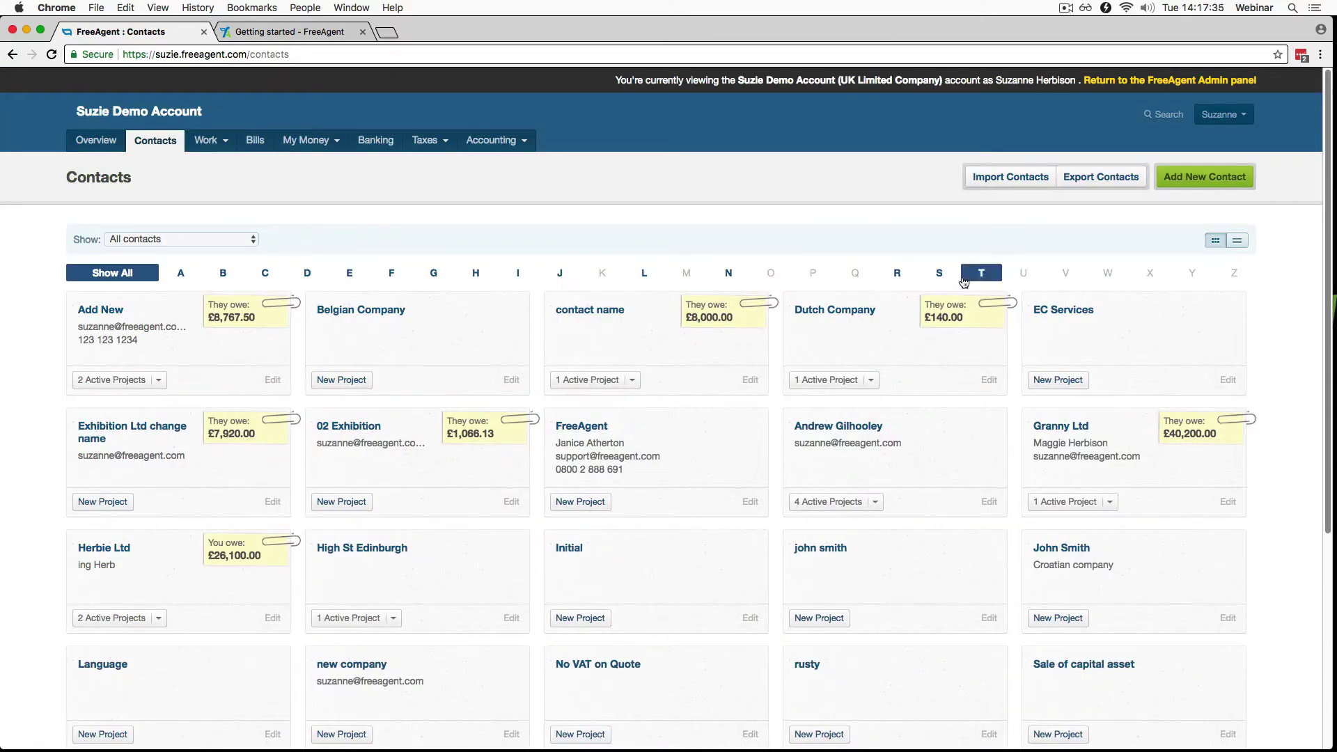
# View the recent contact imports and the contacts file upload page, then compare the list and grid views of all contacts
pyautogui.click(1016, 183)
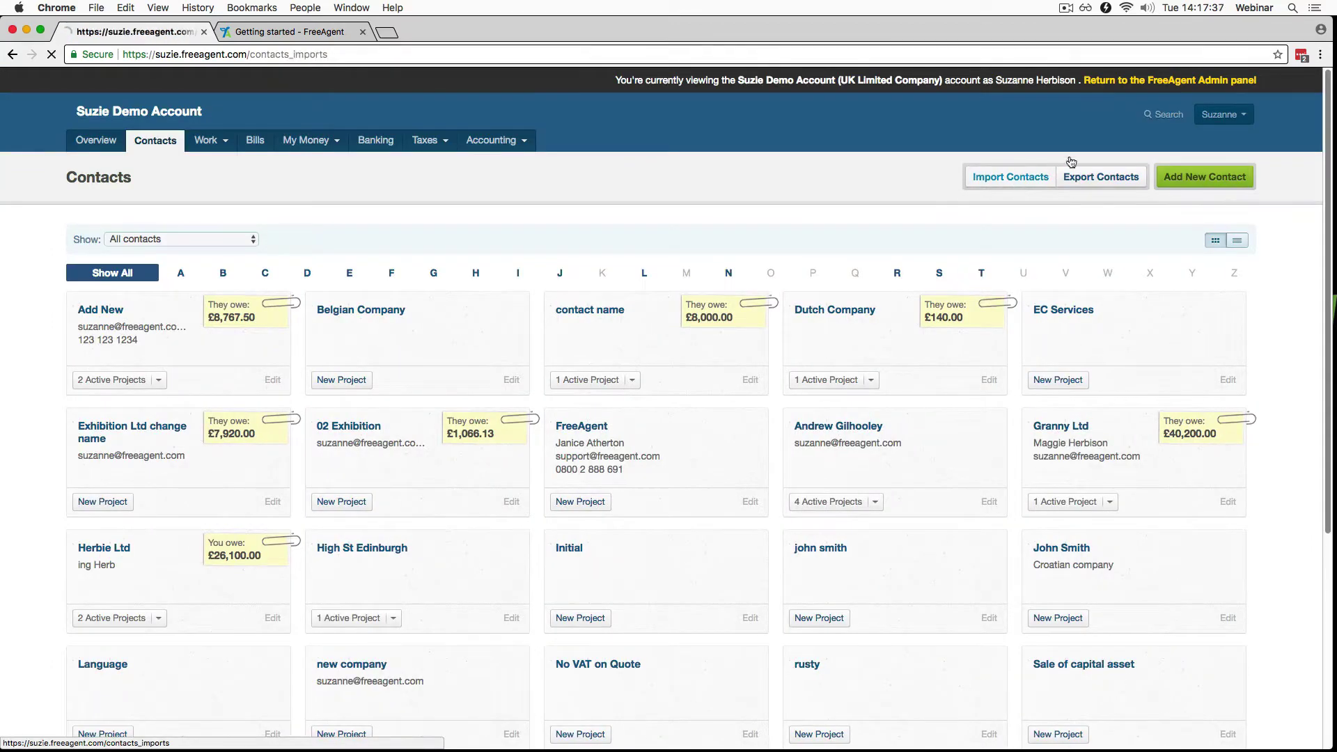
pyautogui.click(1171, 180)
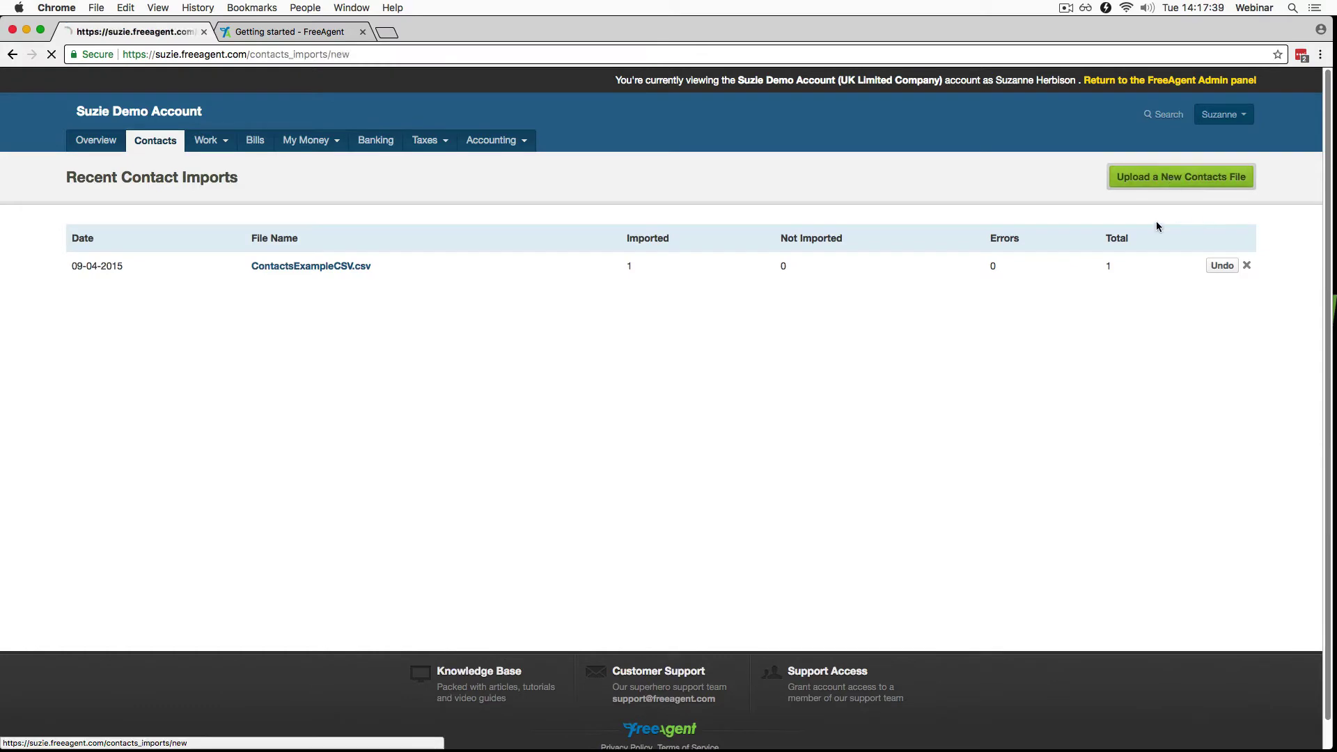
pyautogui.press('super+Left')
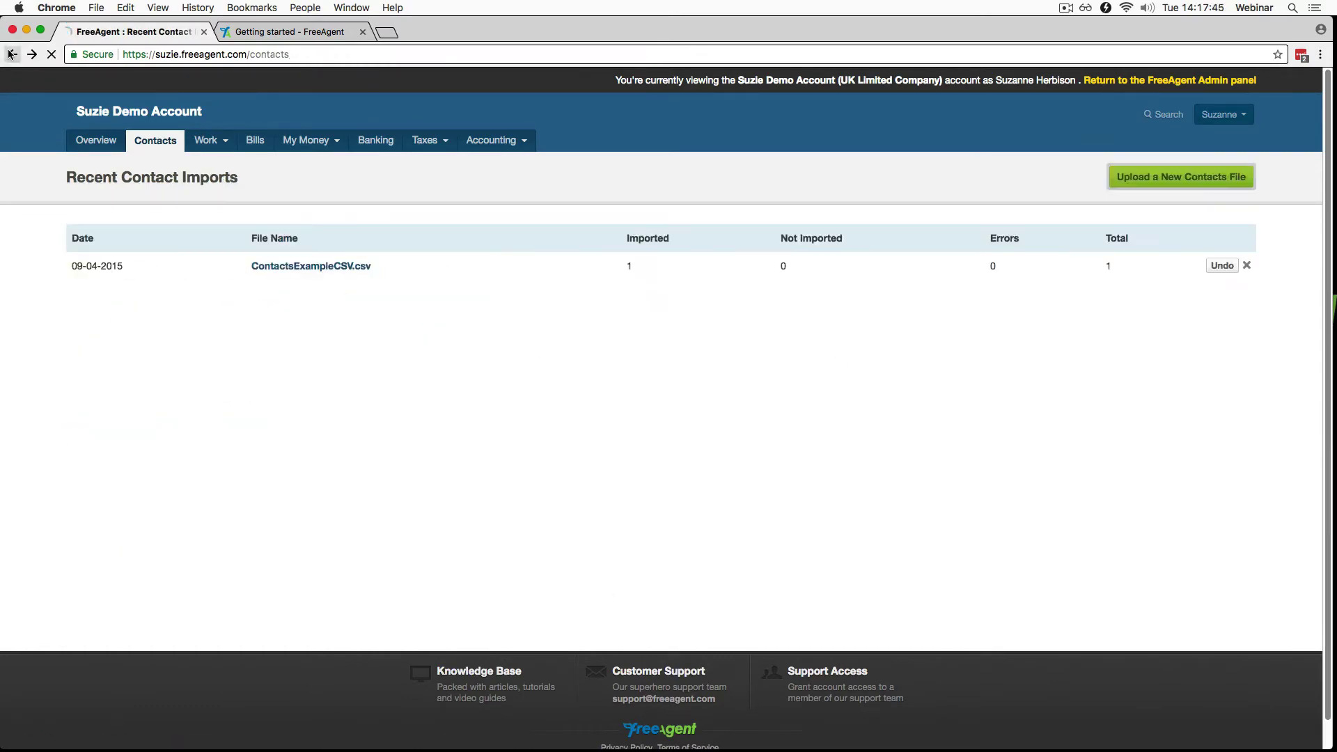
pyautogui.press('super+Left')
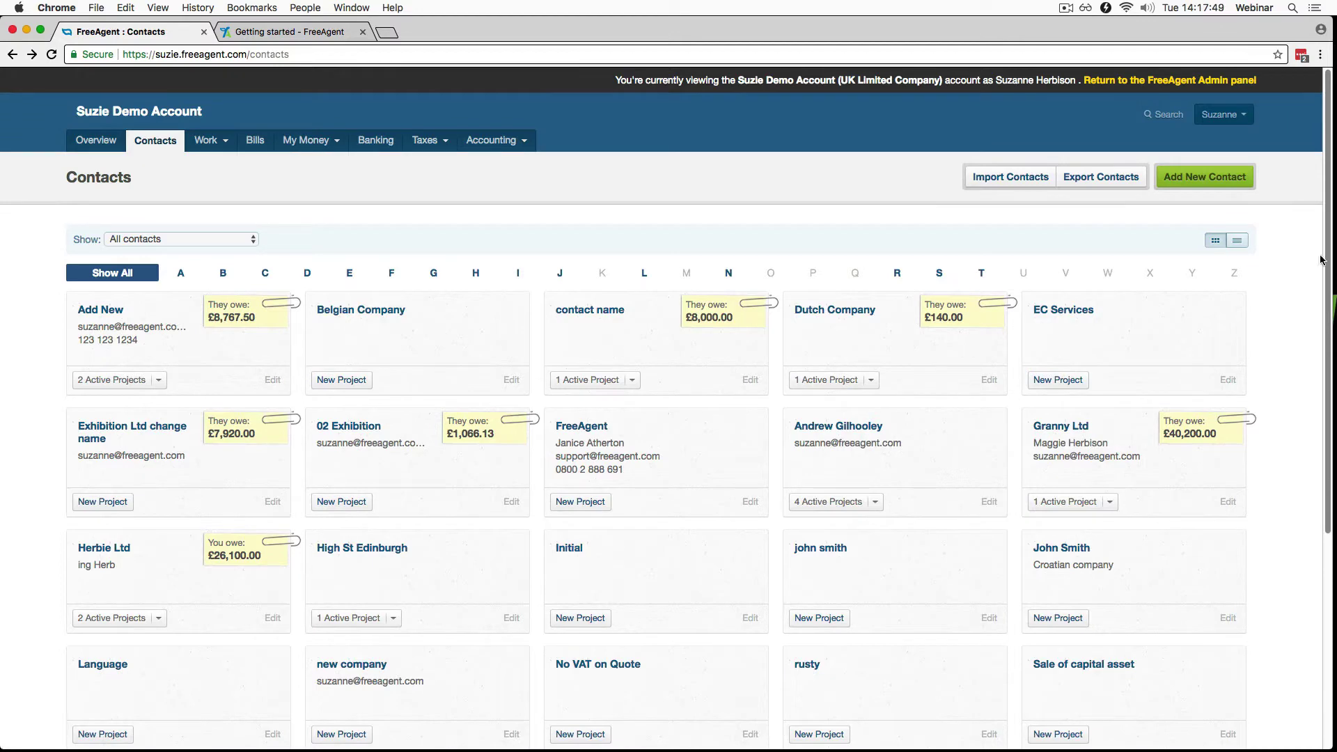
pyautogui.click(1234, 241)
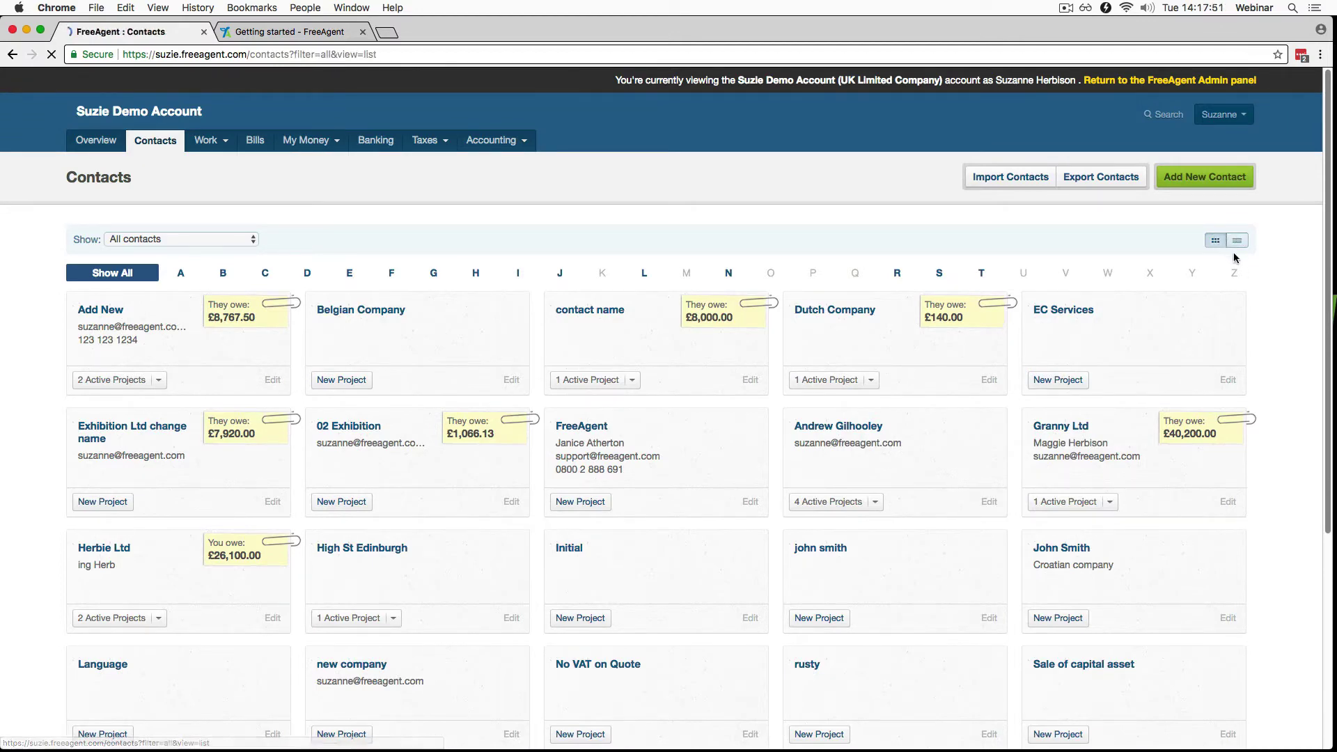
pyautogui.click(1216, 241)
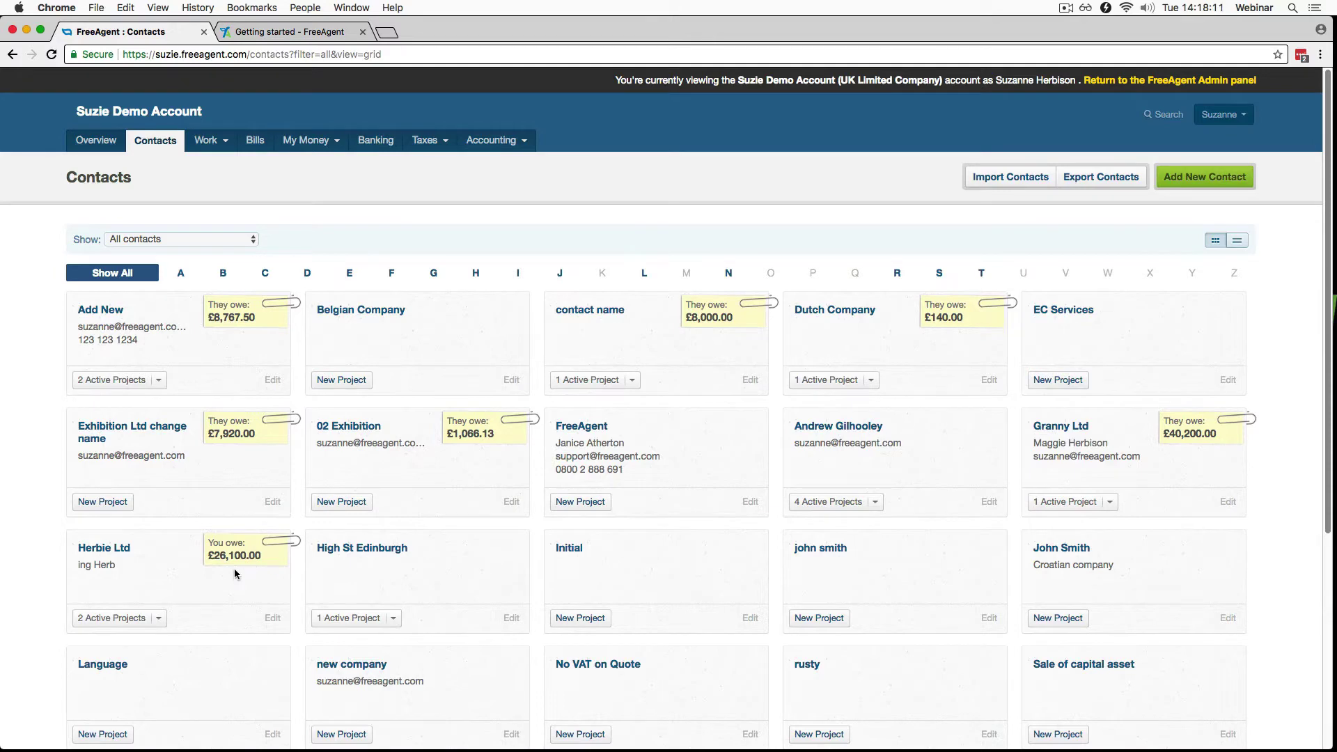
# Open the contact named Add New and examine its status options, projects, invoices, estimates, statement and account history
pyautogui.click(113, 317)
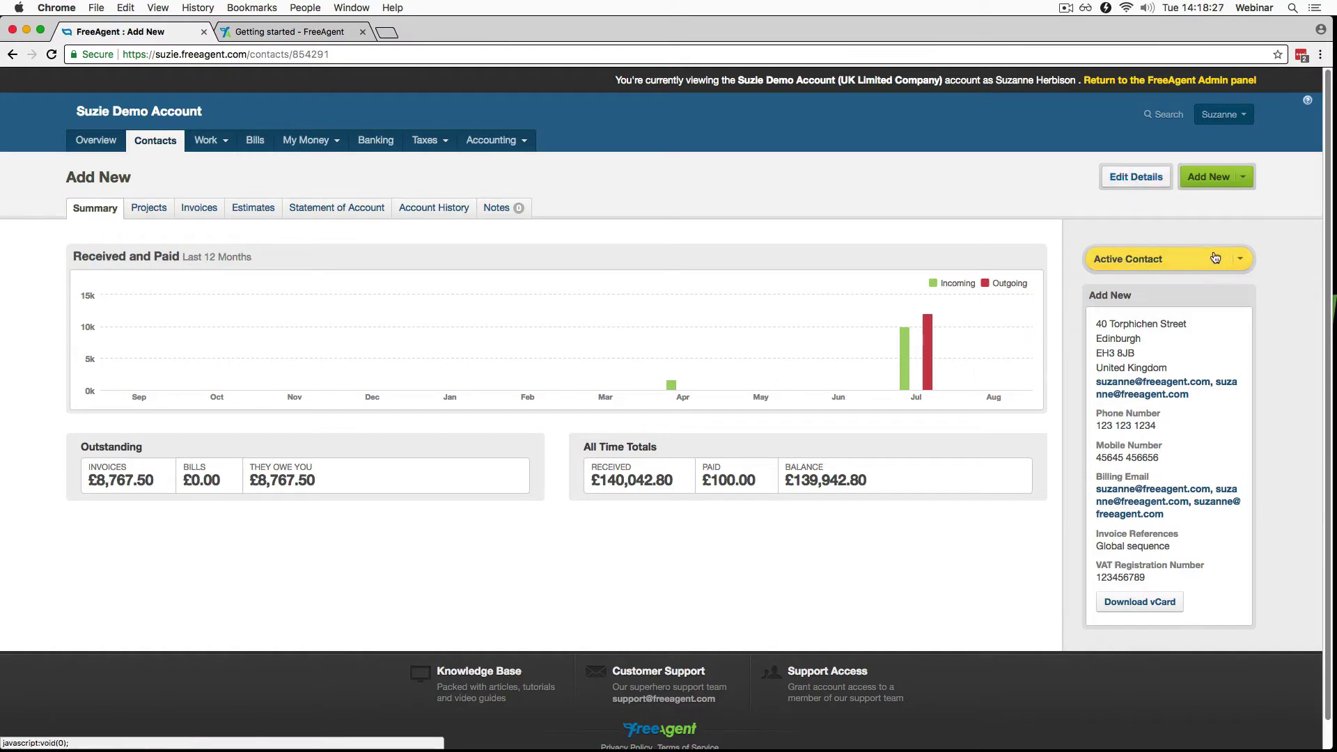
pyautogui.click(1241, 259)
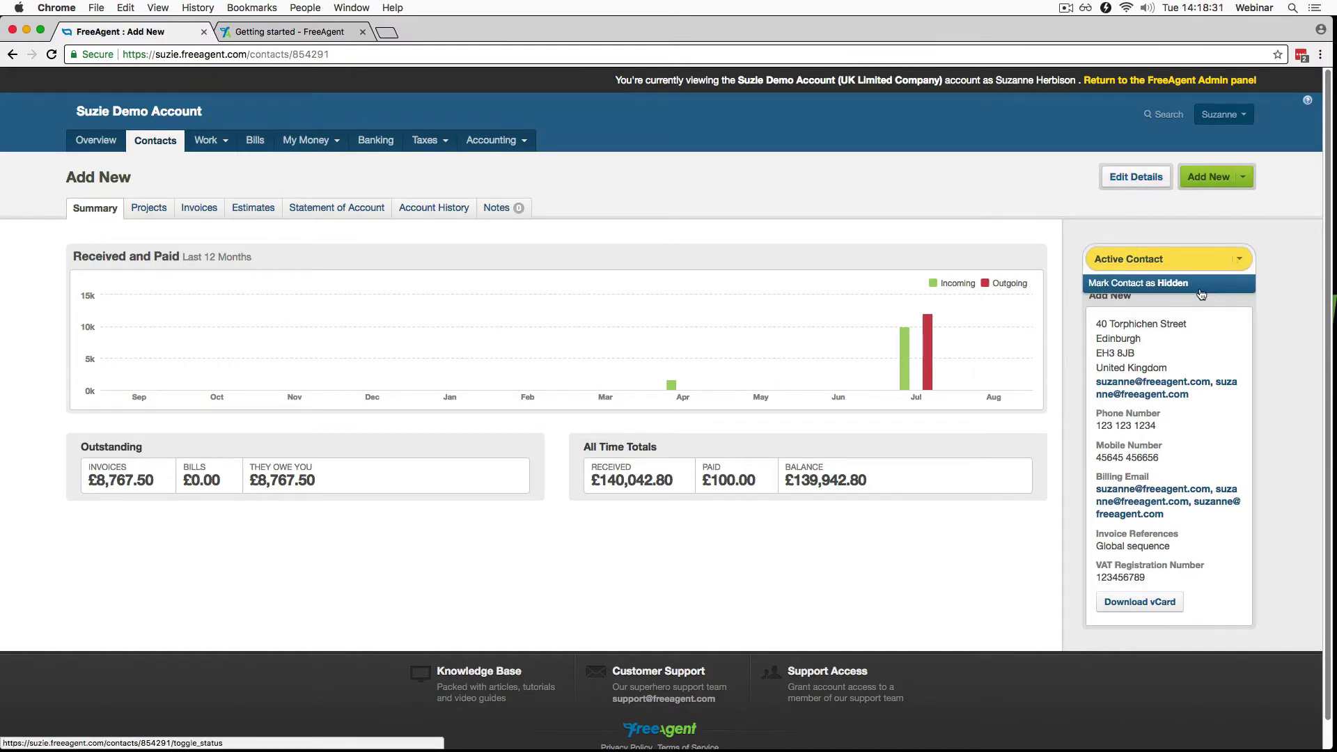
pyautogui.click(148, 208)
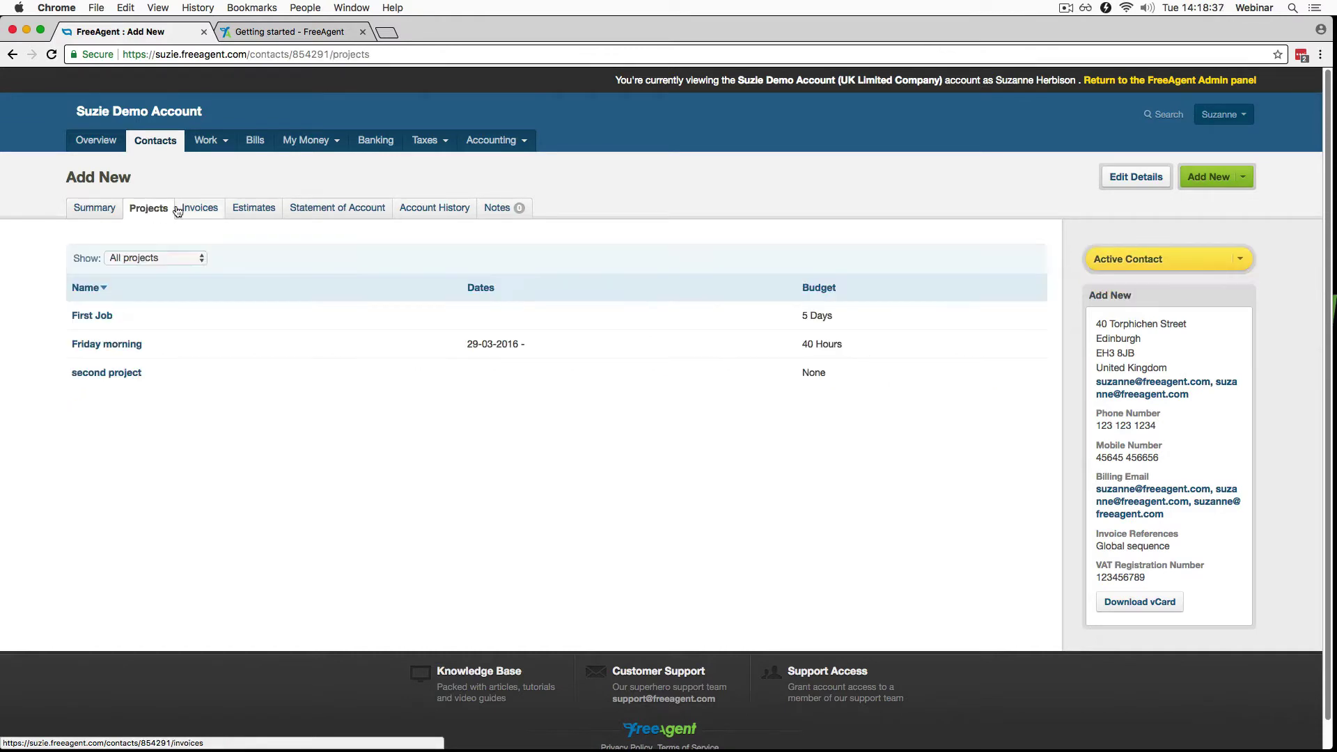
pyautogui.click(196, 209)
pyautogui.click(249, 208)
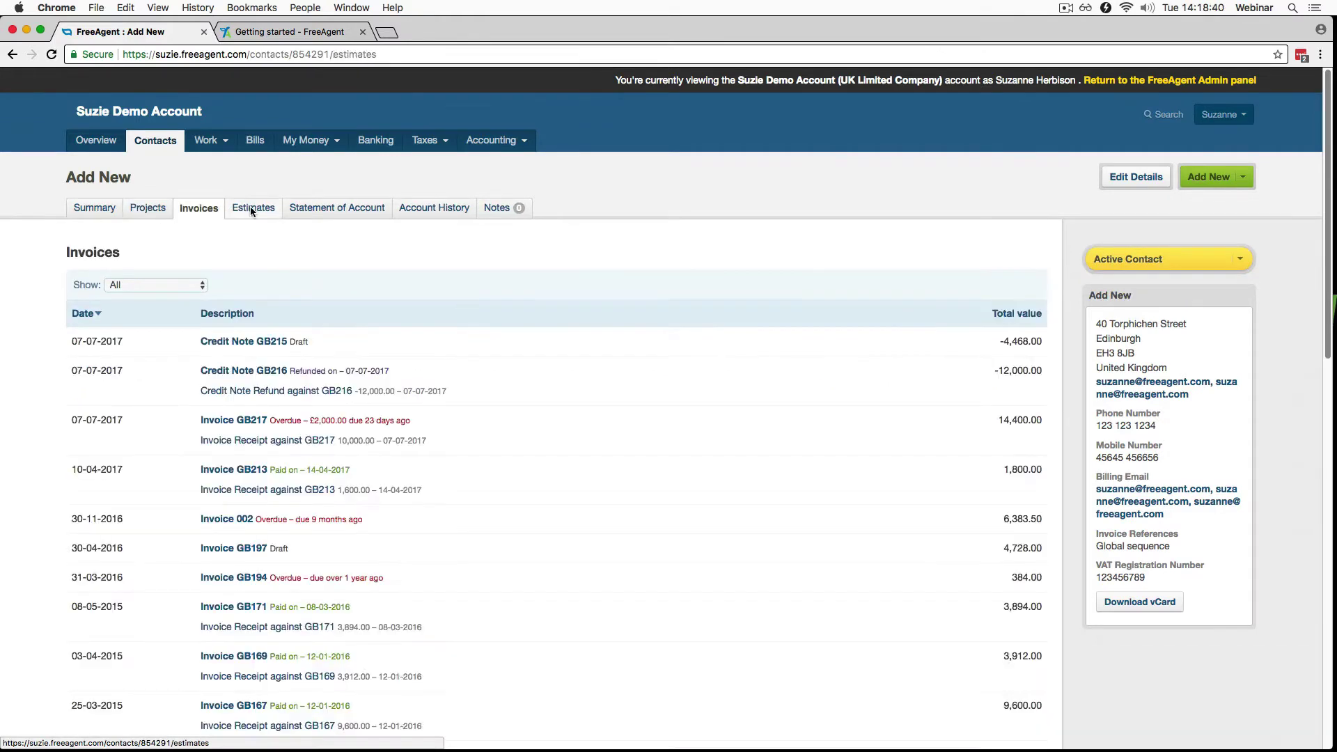
pyautogui.click(314, 213)
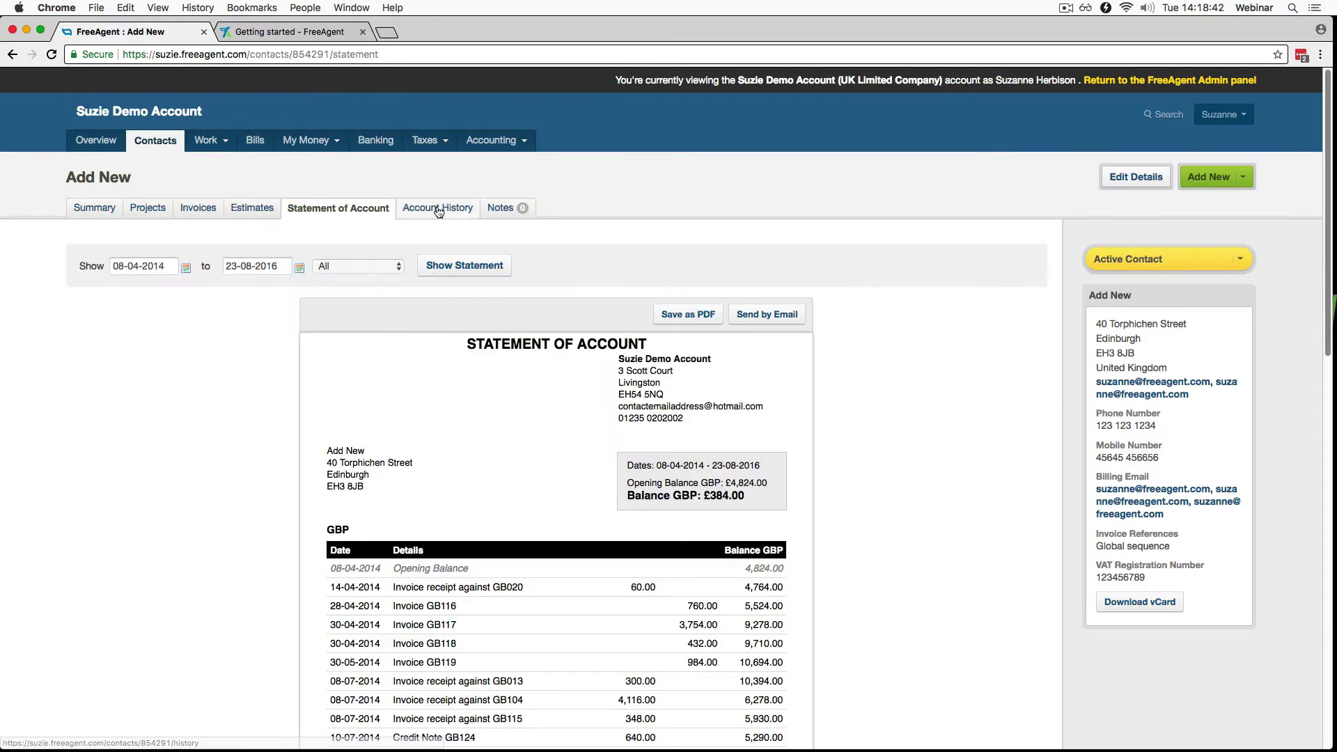
pyautogui.click(437, 210)
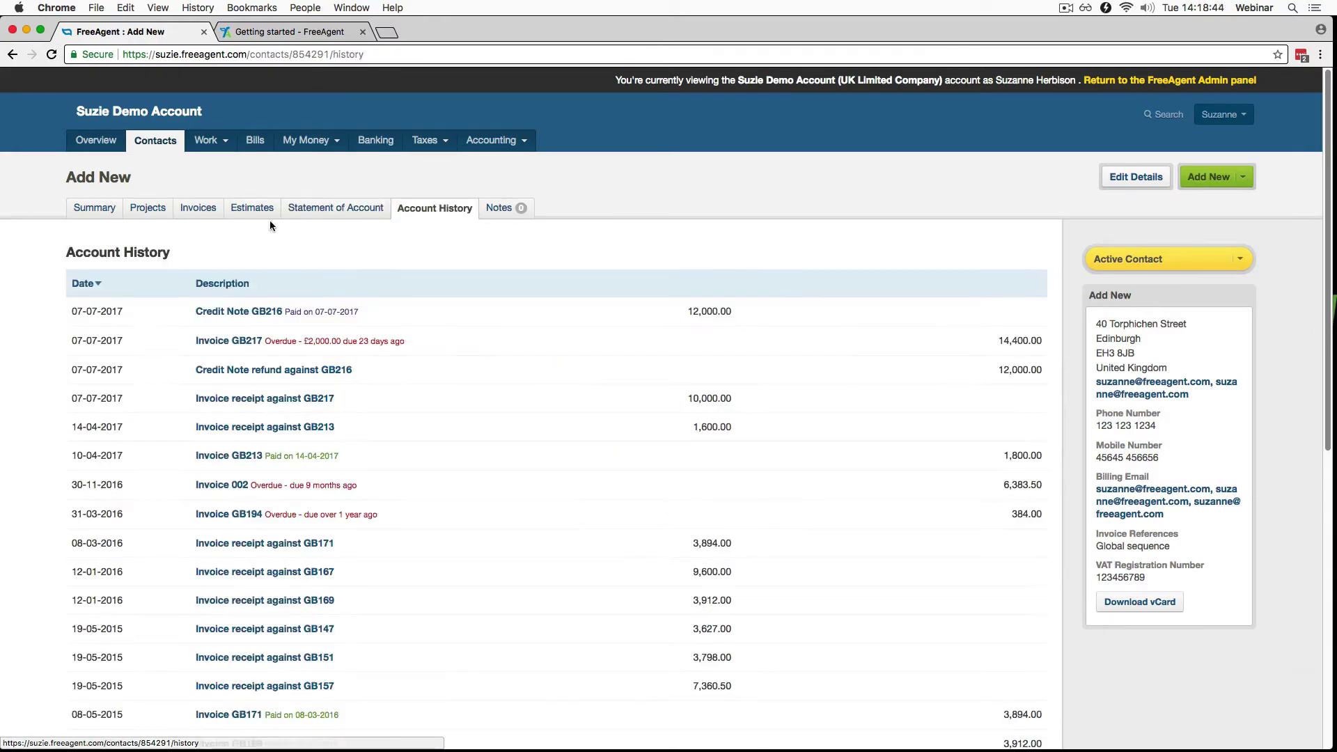
# Show the Add New contact's statement of account for 08-04-2014 to 23-08-2016, filtered to Open or Overdue items
pyautogui.click(312, 210)
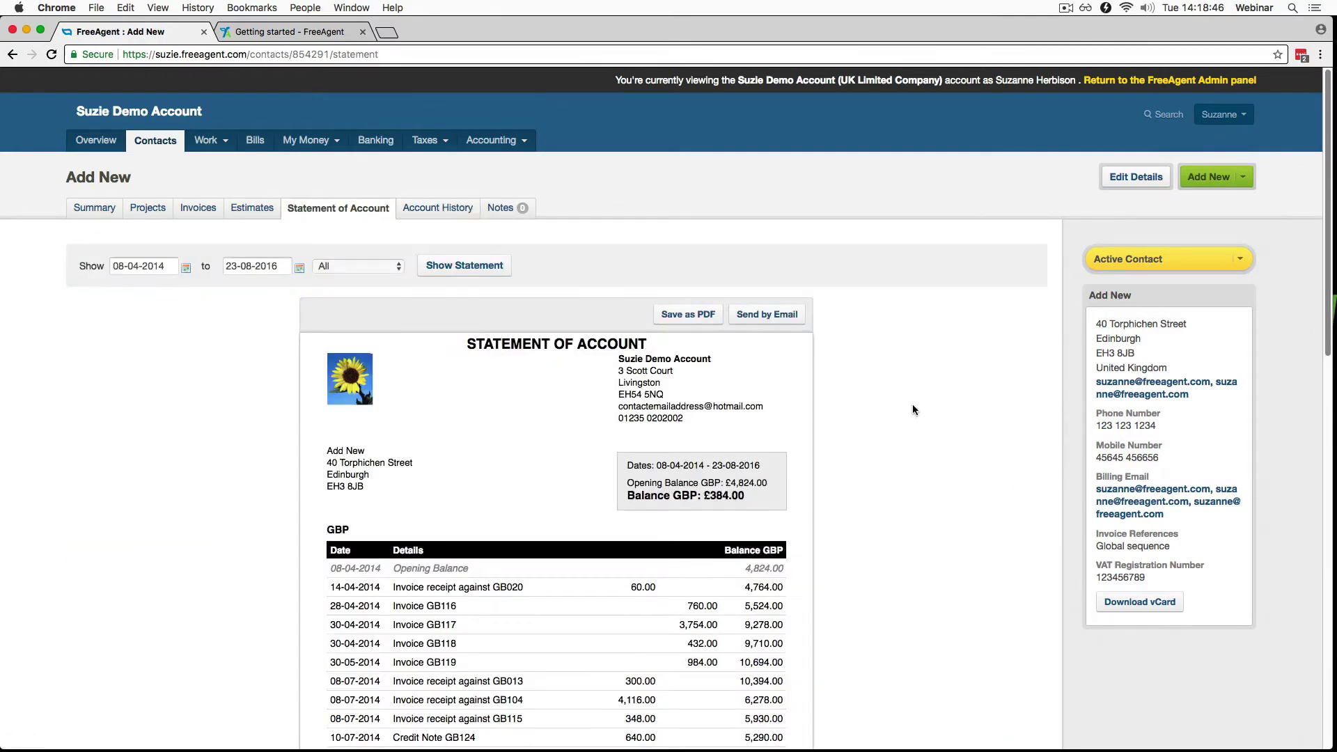
pyautogui.scroll(-1, 472, 456)
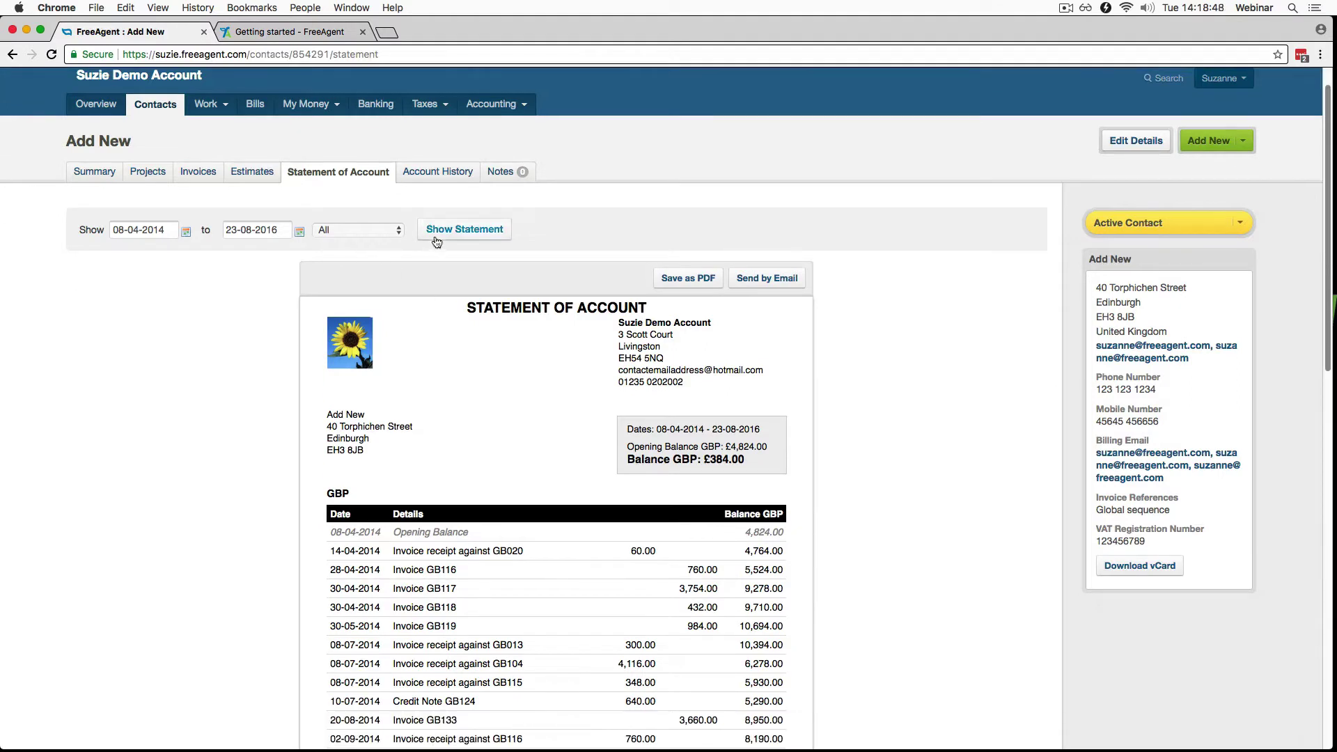
pyautogui.click(394, 232)
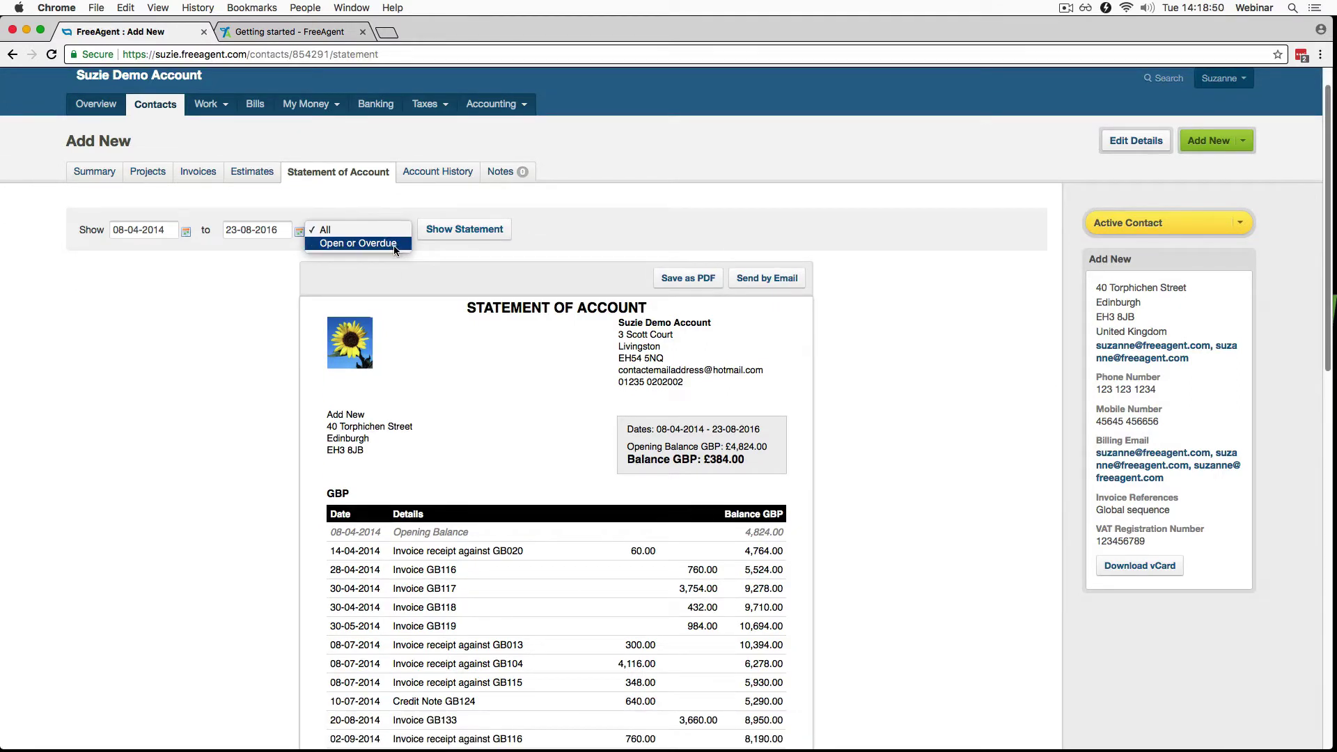
pyautogui.click(395, 245)
pyautogui.click(445, 230)
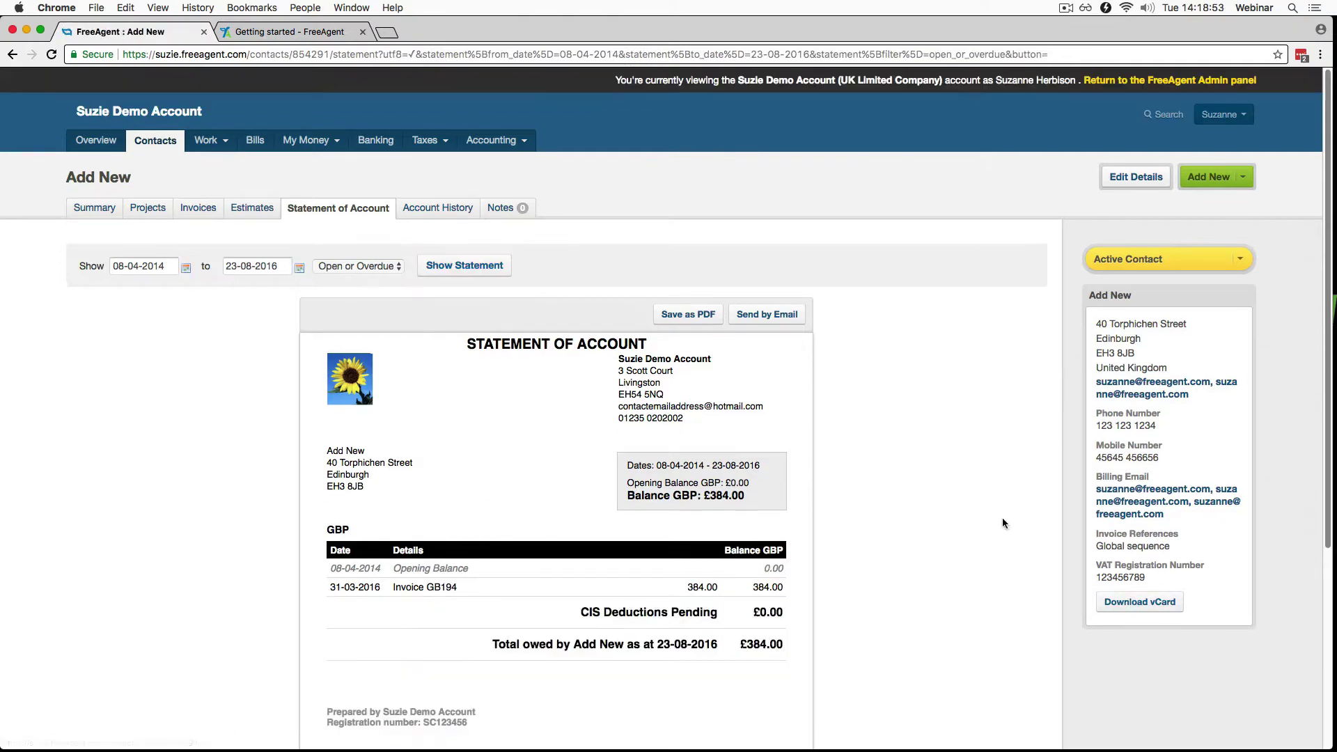
# Open the estimates list and view estimate DO SOME STUFF 001 with its available status actions
pyautogui.moveTo(200, 143)
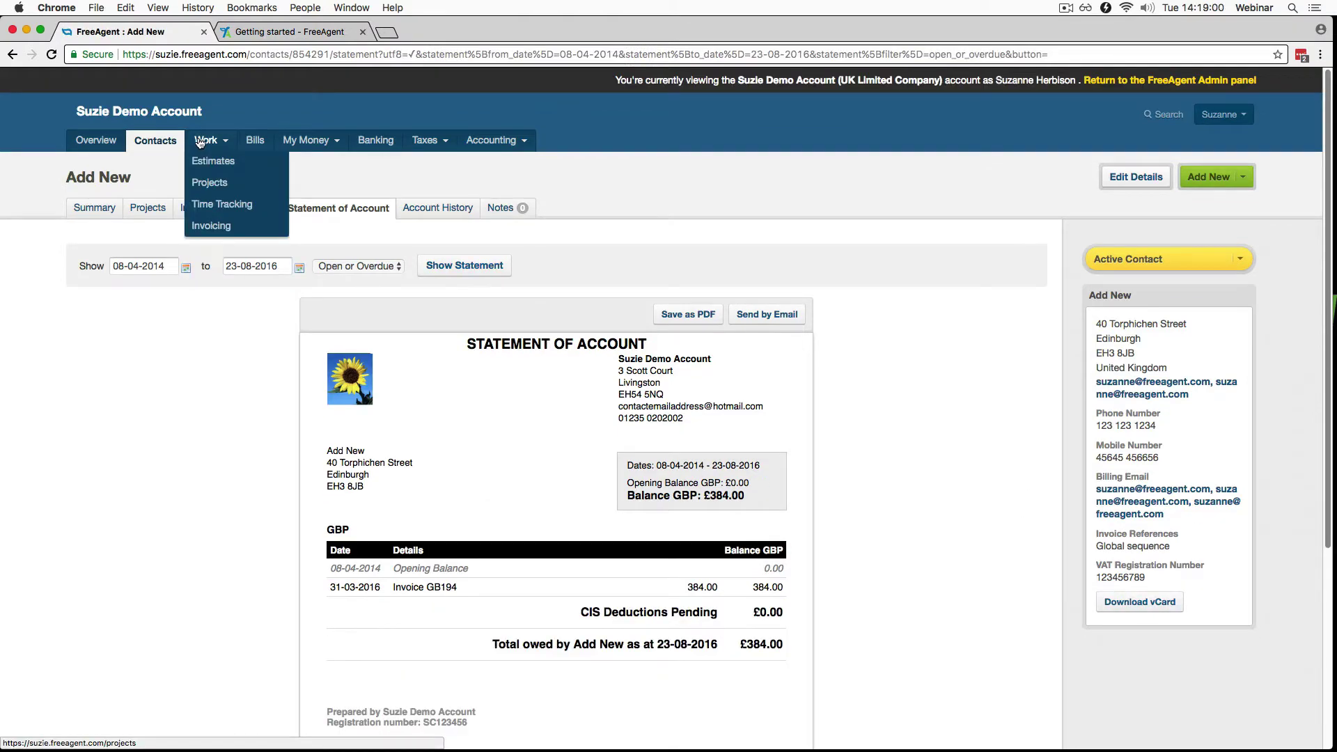
pyautogui.click(206, 163)
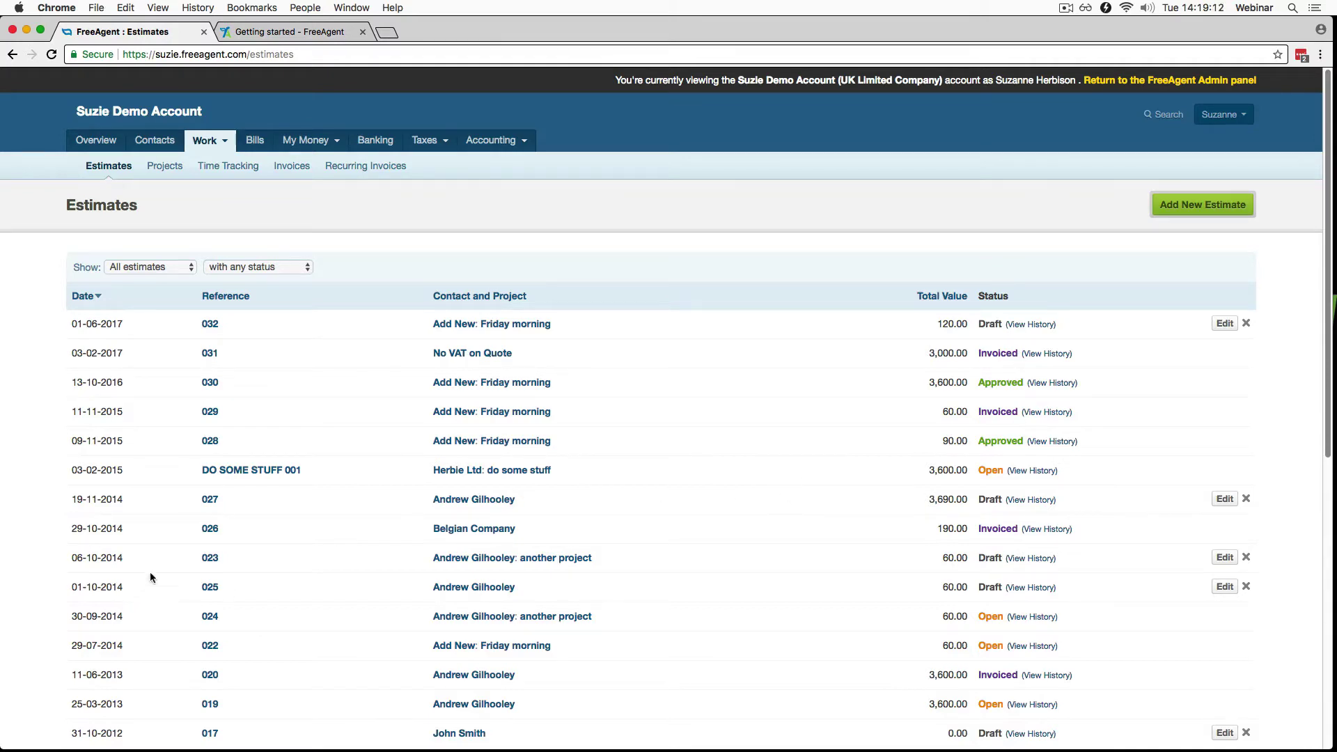
pyautogui.click(216, 470)
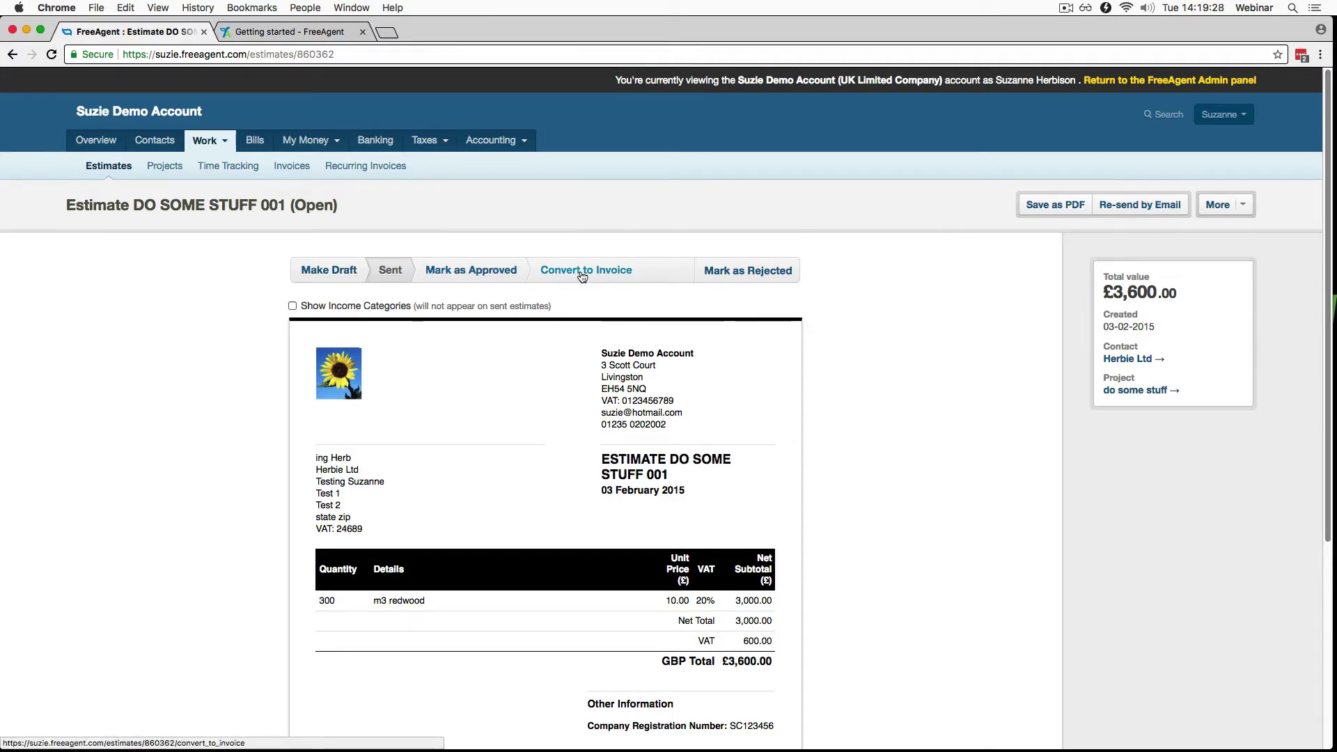
# Open the recurring invoice profiles and set the list to show All Profiles
pyautogui.click(209, 140)
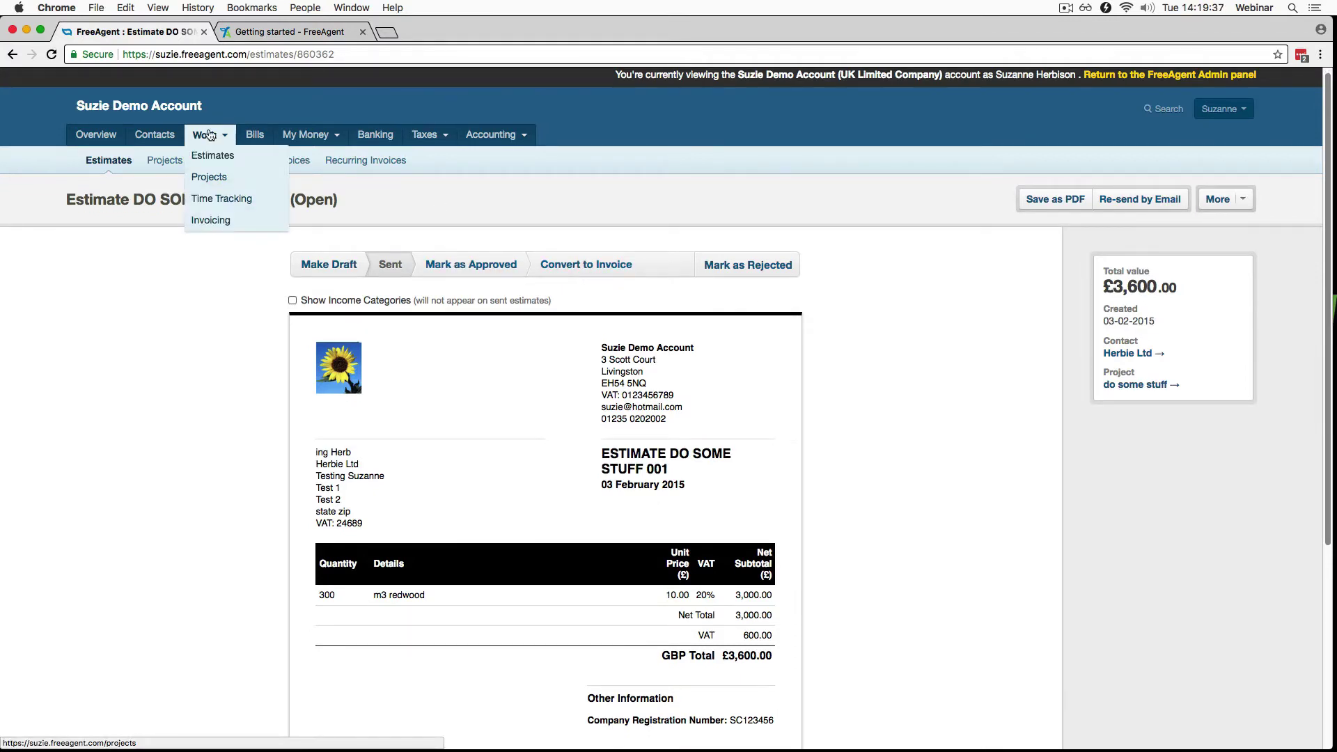
pyautogui.click(382, 161)
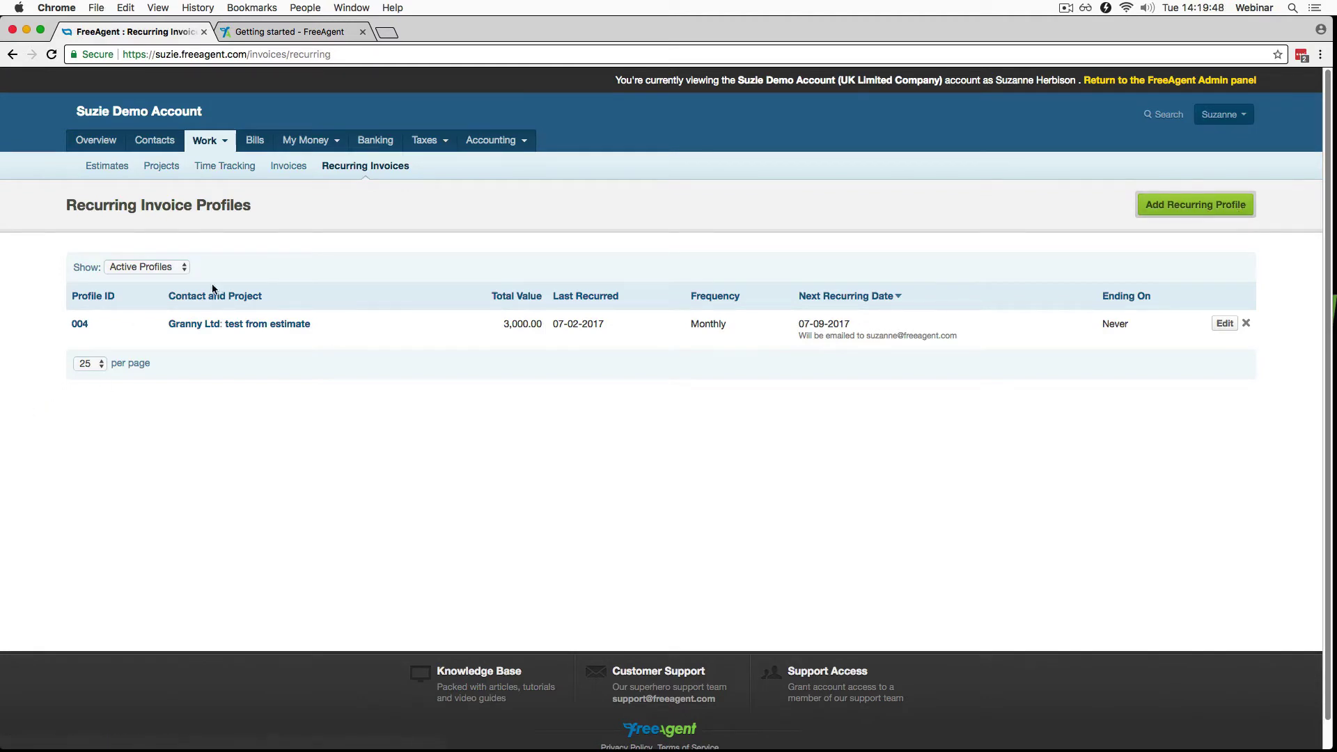
pyautogui.click(145, 266)
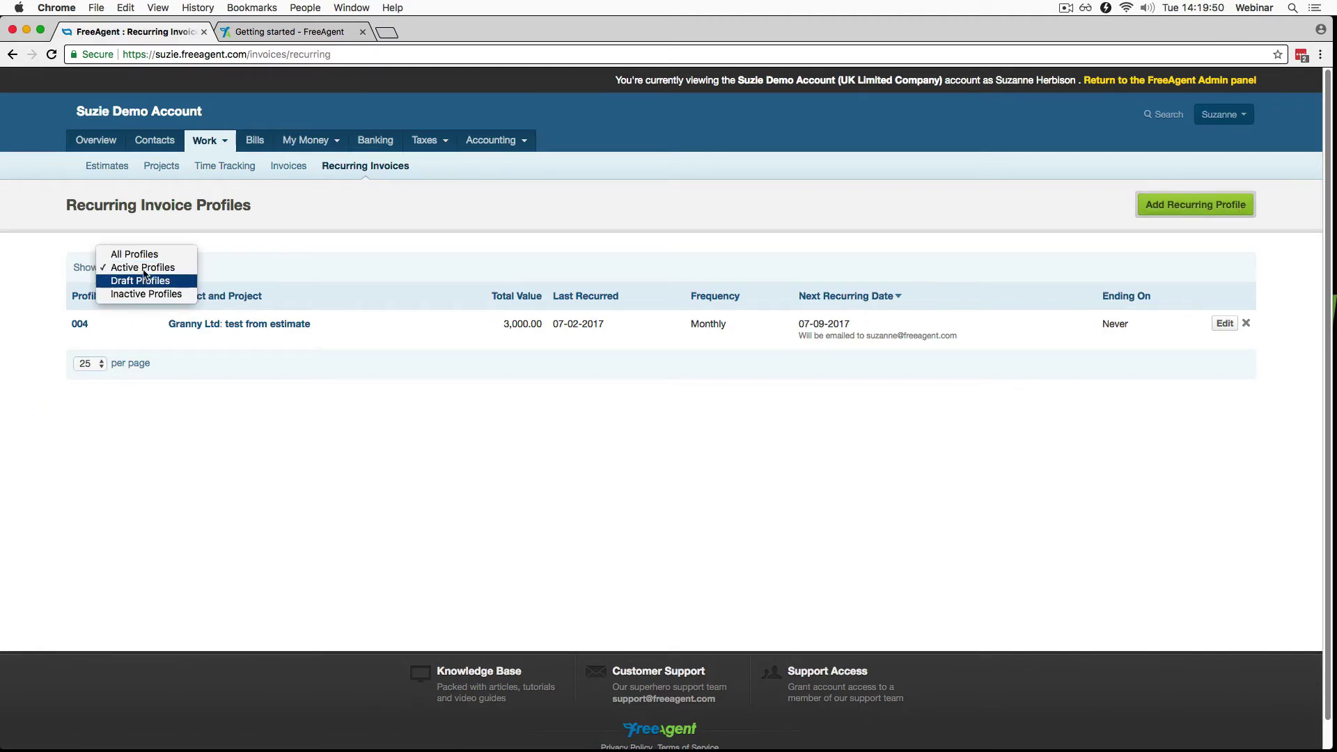
pyautogui.click(134, 255)
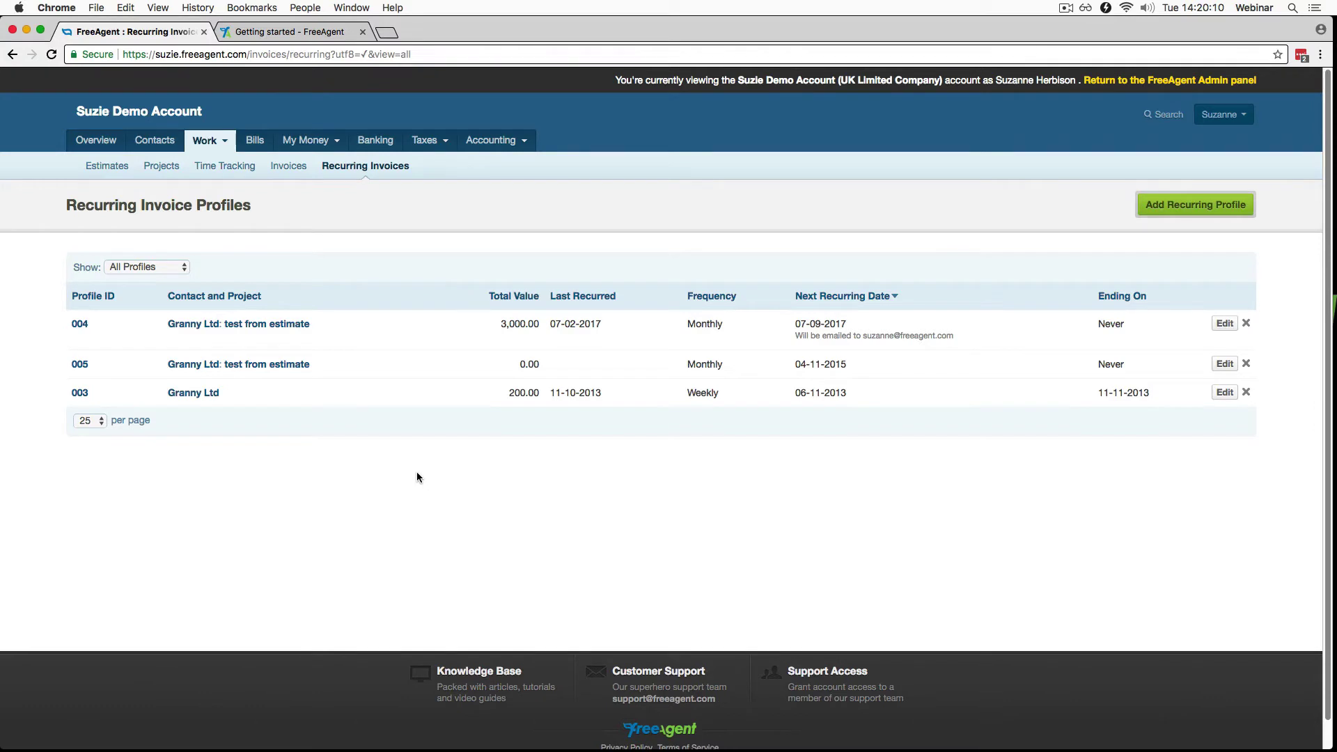
pyautogui.moveTo(219, 142)
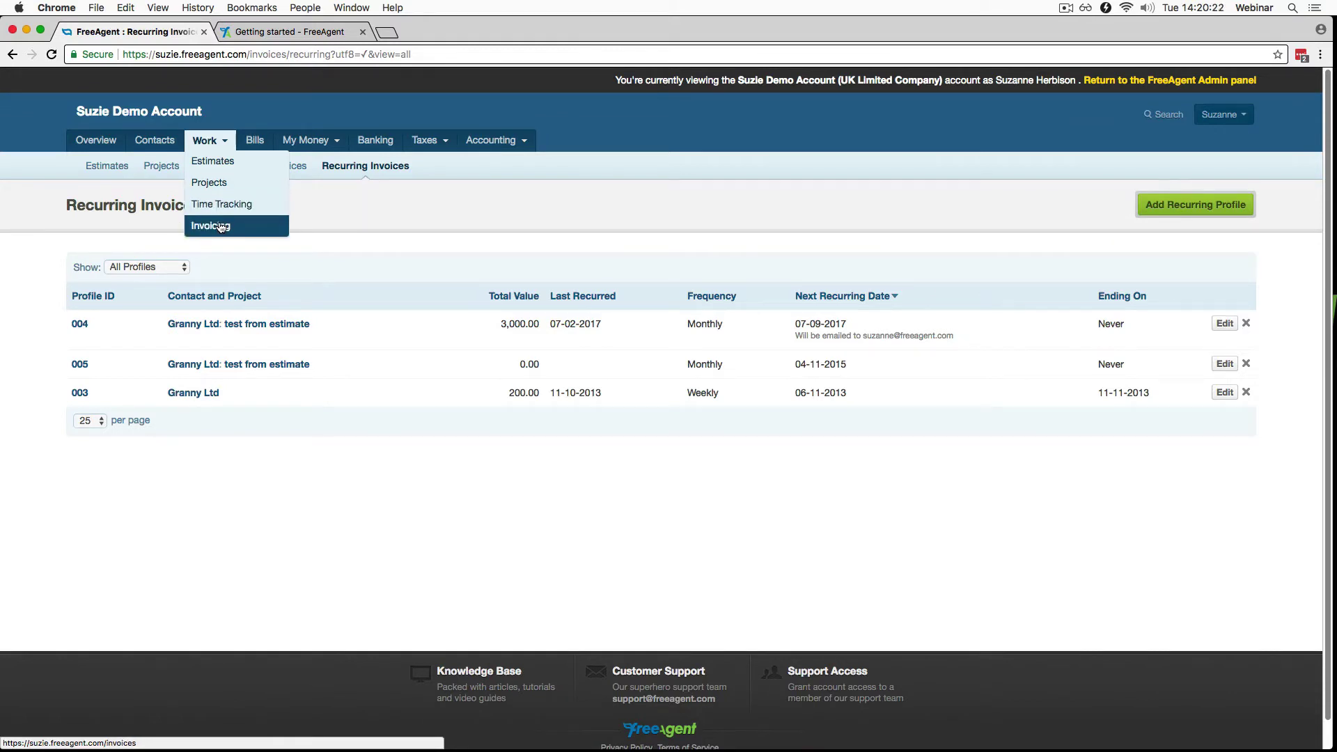
# Open the Friday morning project from the projects list and examine its summary and the items that can be added to it
pyautogui.click(217, 185)
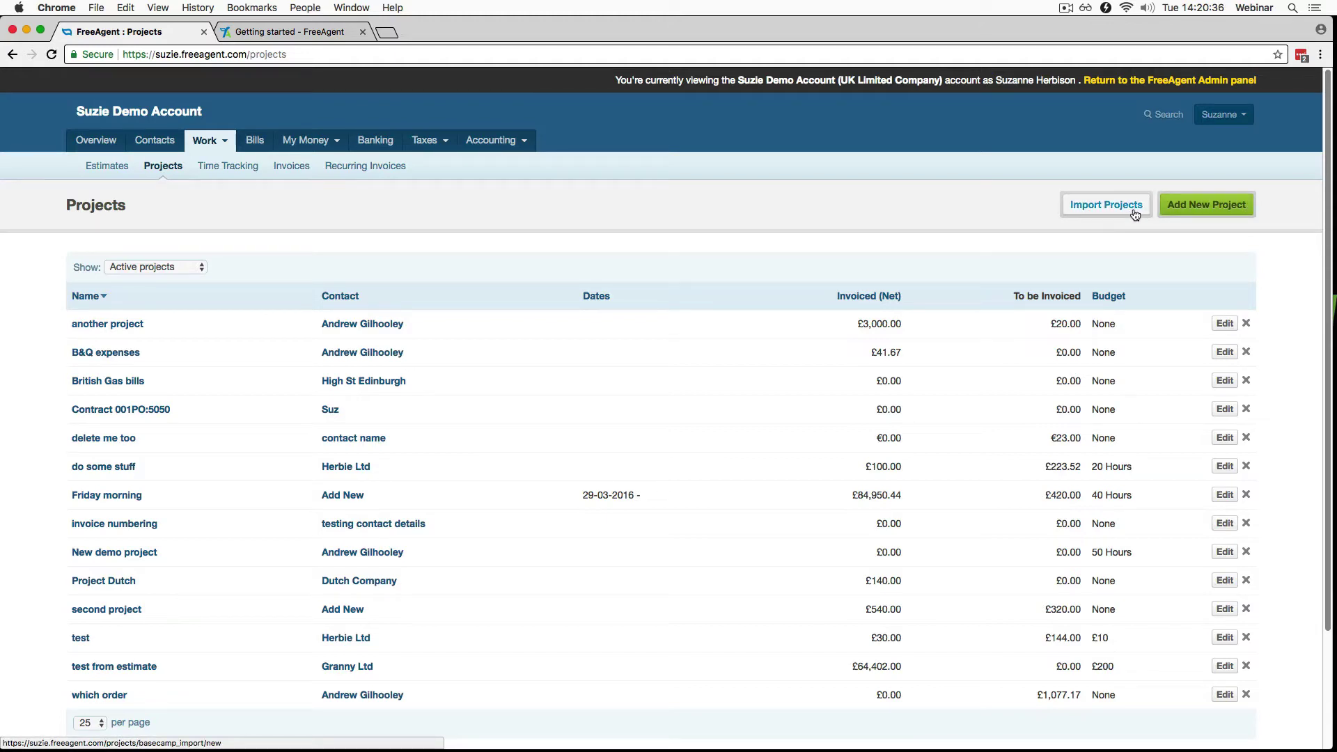
pyautogui.click(115, 495)
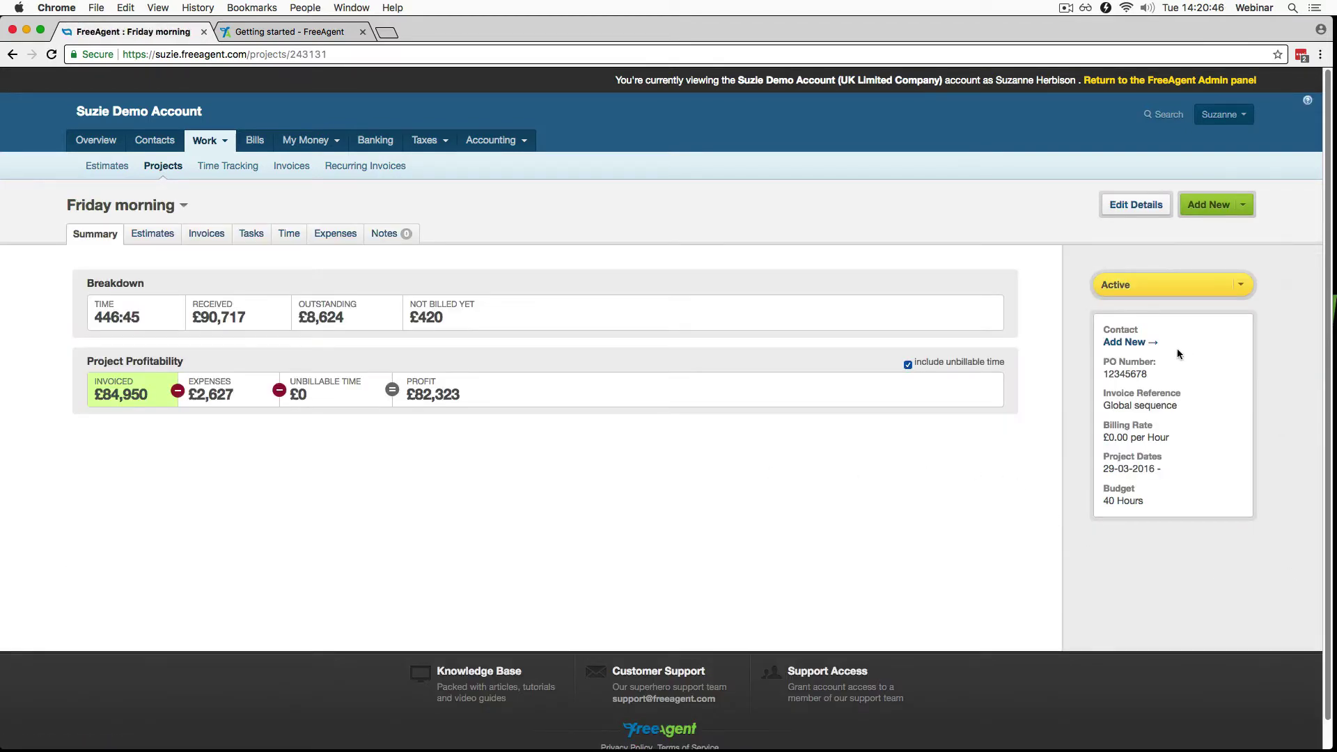
pyautogui.click(1242, 204)
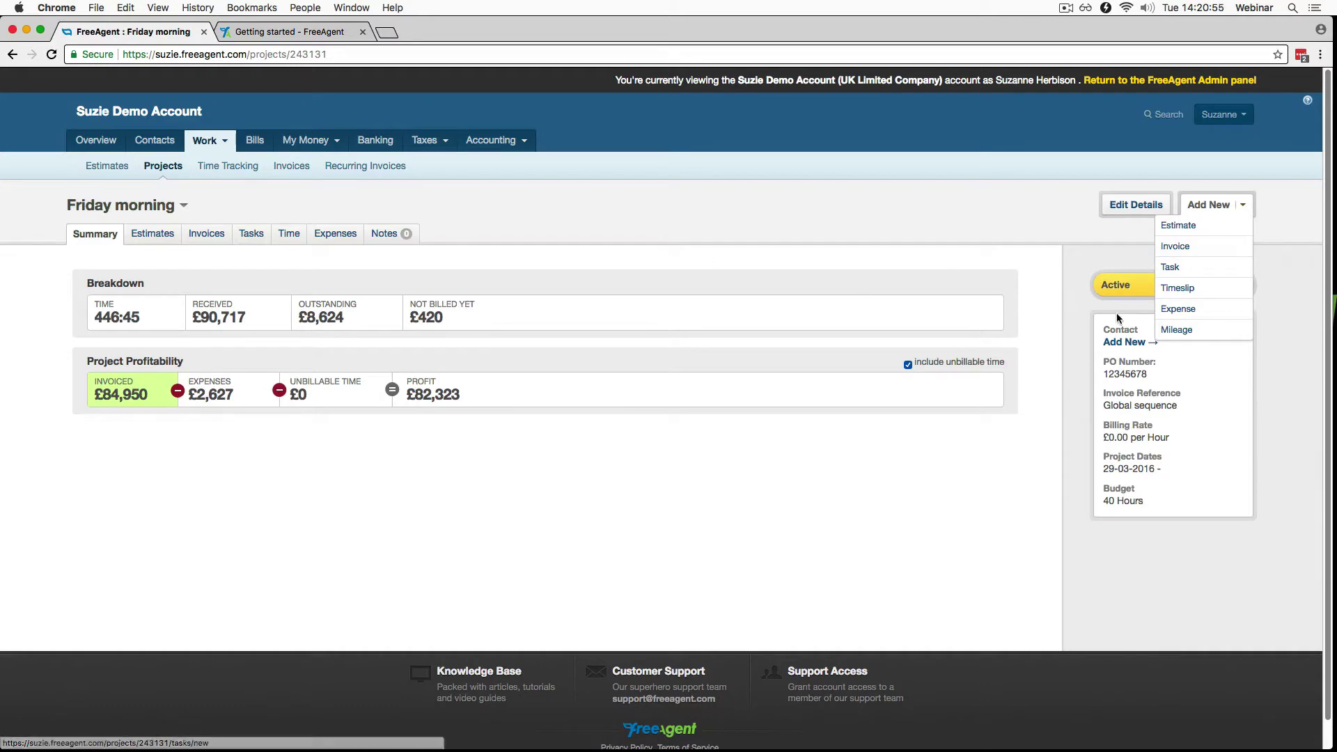
pyautogui.click(1088, 226)
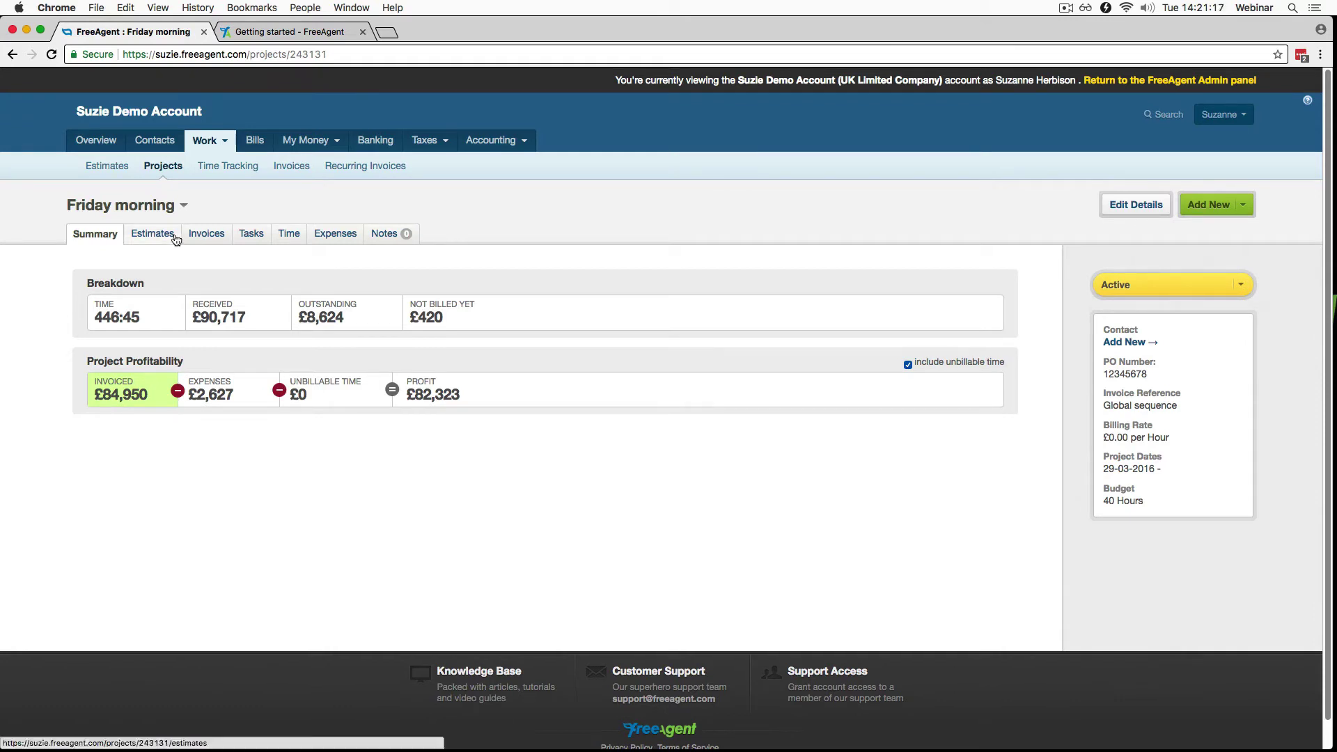
pyautogui.click(178, 212)
pyautogui.click(97, 225)
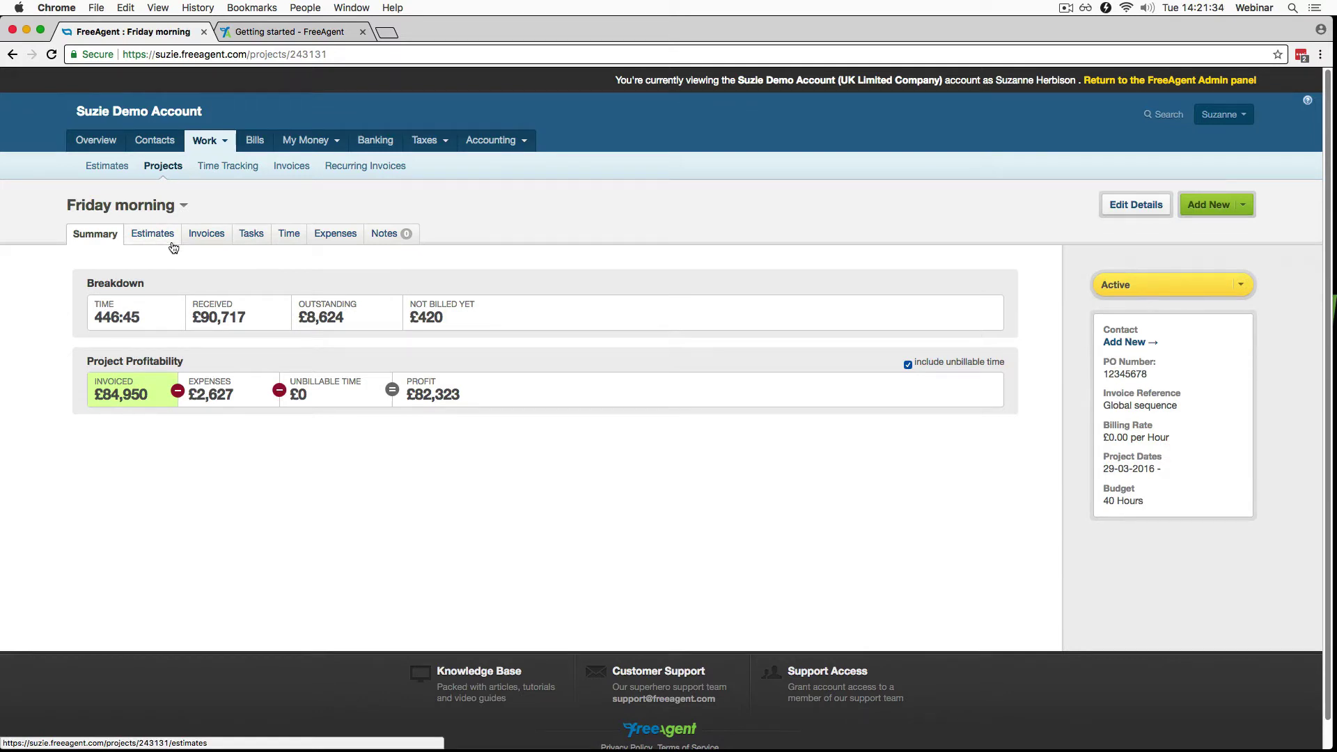
# Review the Friday morning project's estimates, invoices, tasks and time records
pyautogui.click(154, 237)
pyautogui.click(201, 243)
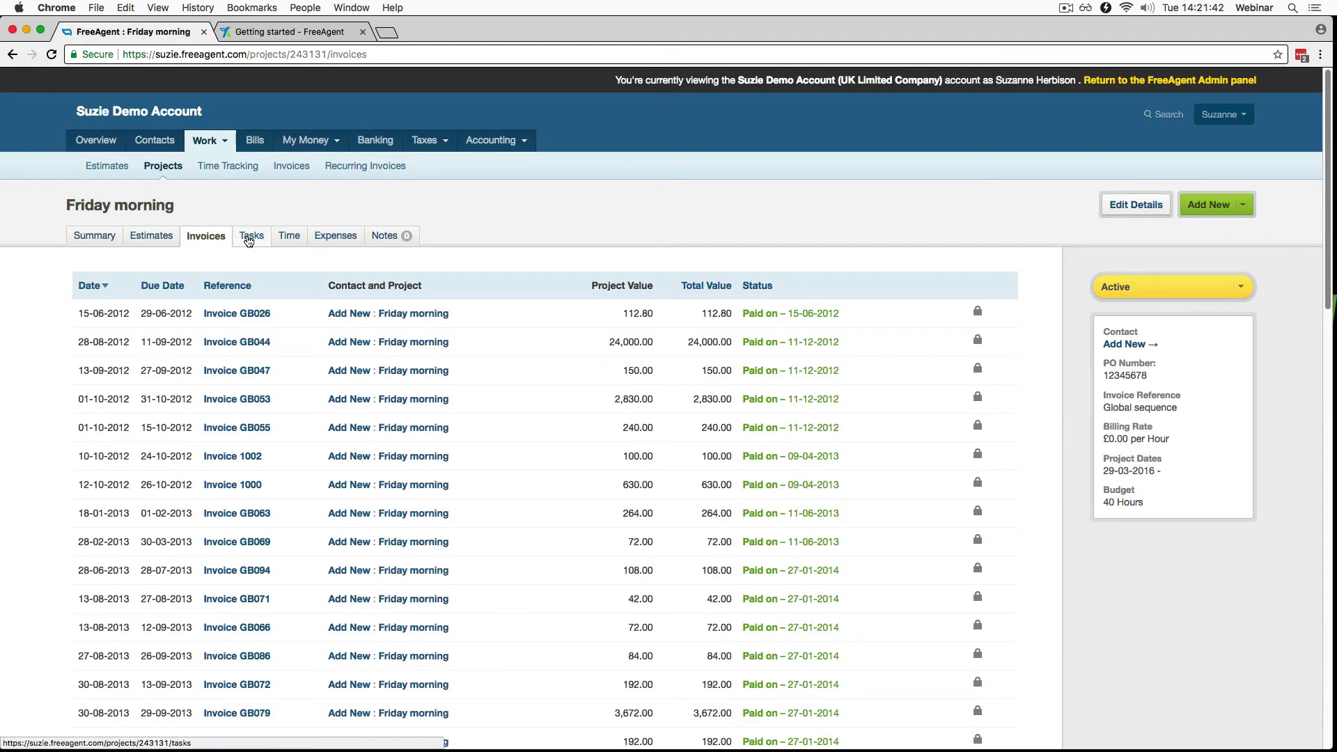
pyautogui.click(287, 241)
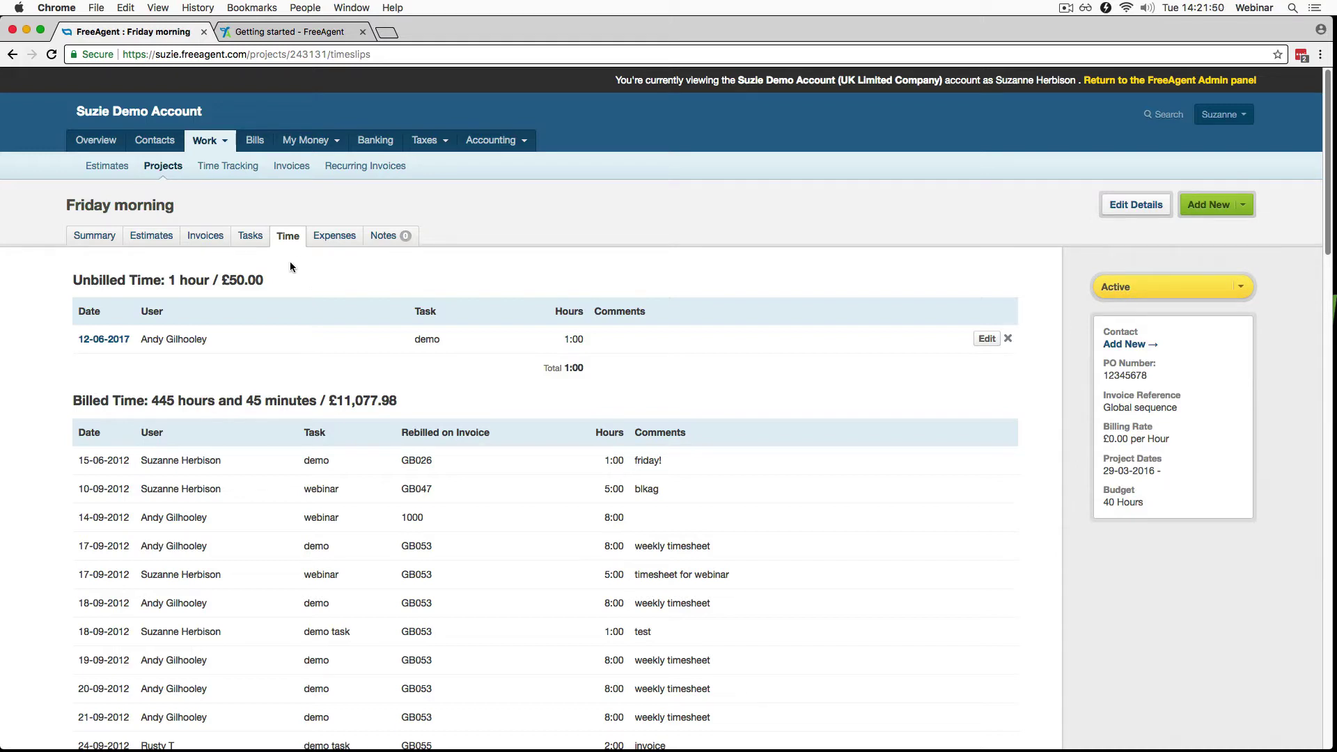
pyautogui.click(250, 236)
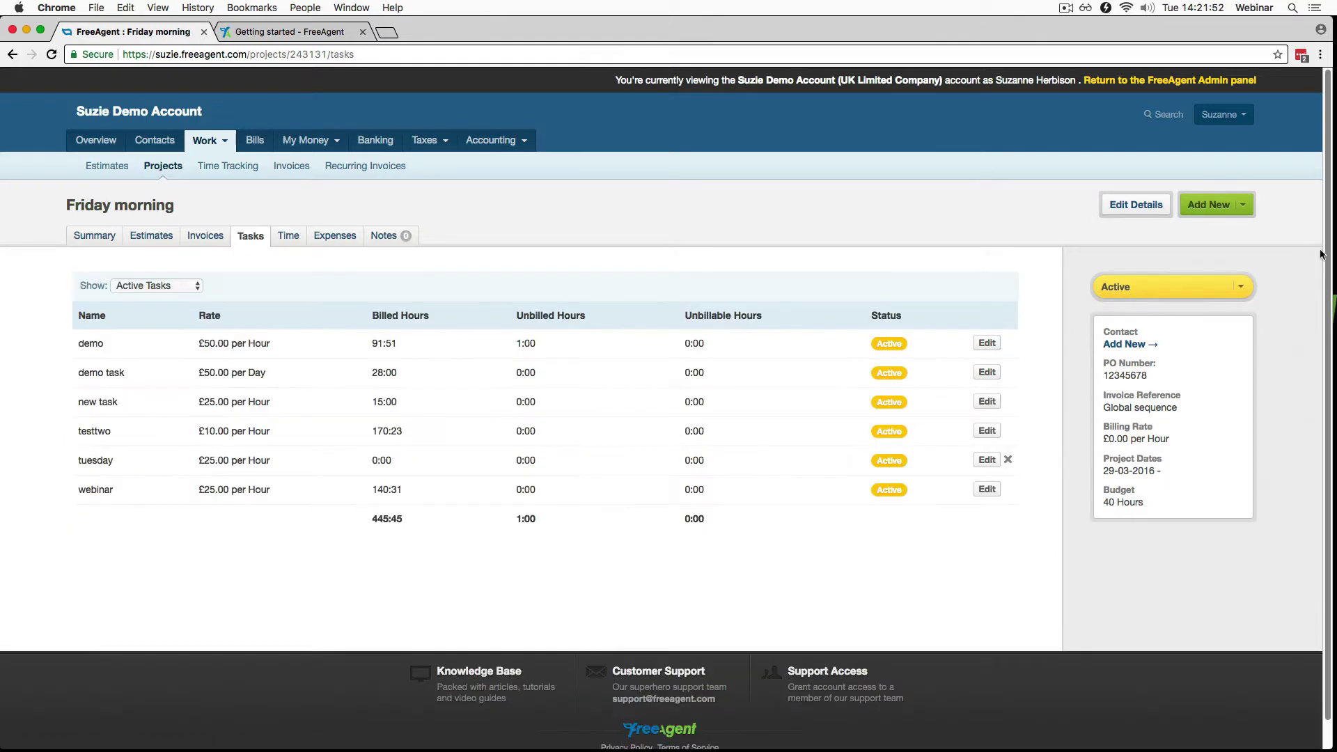
pyautogui.click(285, 238)
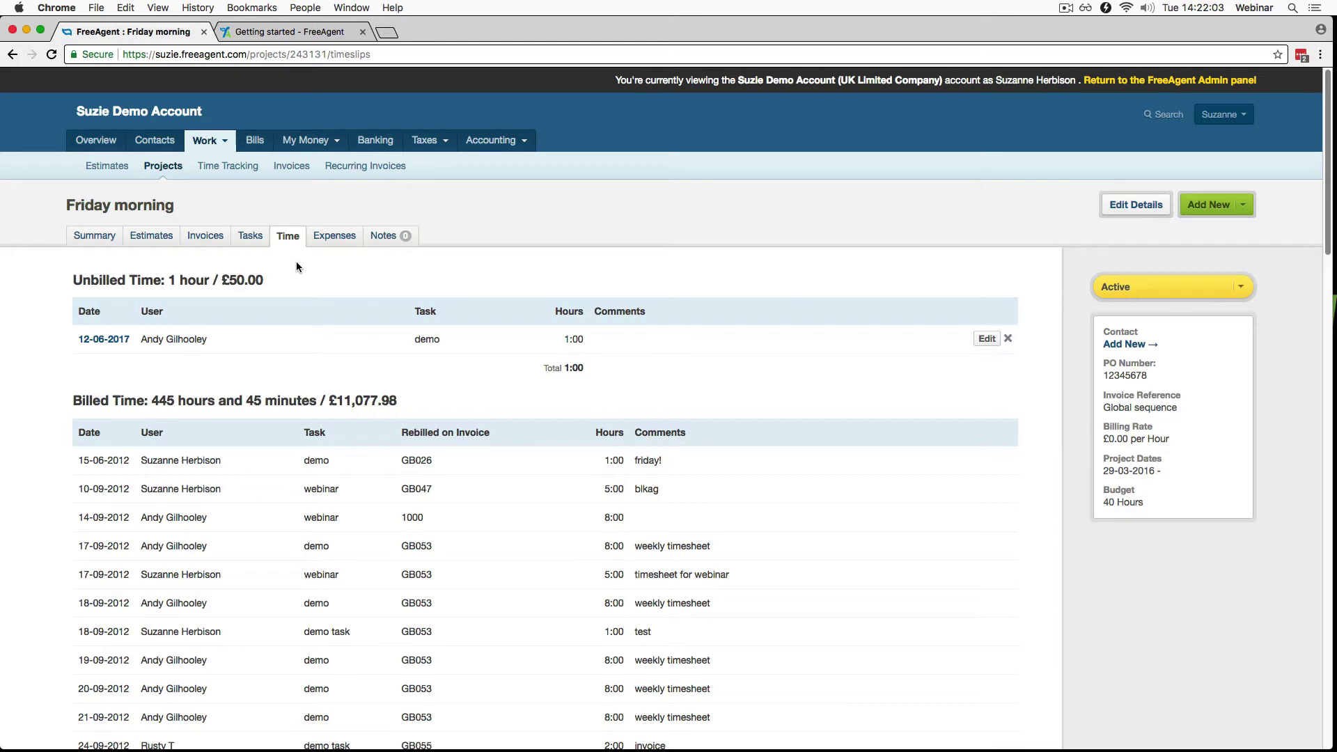
# View the new timeslip form for the Friday morning project and the weekly timesheet form, ending on the time tracking overview
pyautogui.click(1243, 205)
pyautogui.click(1220, 294)
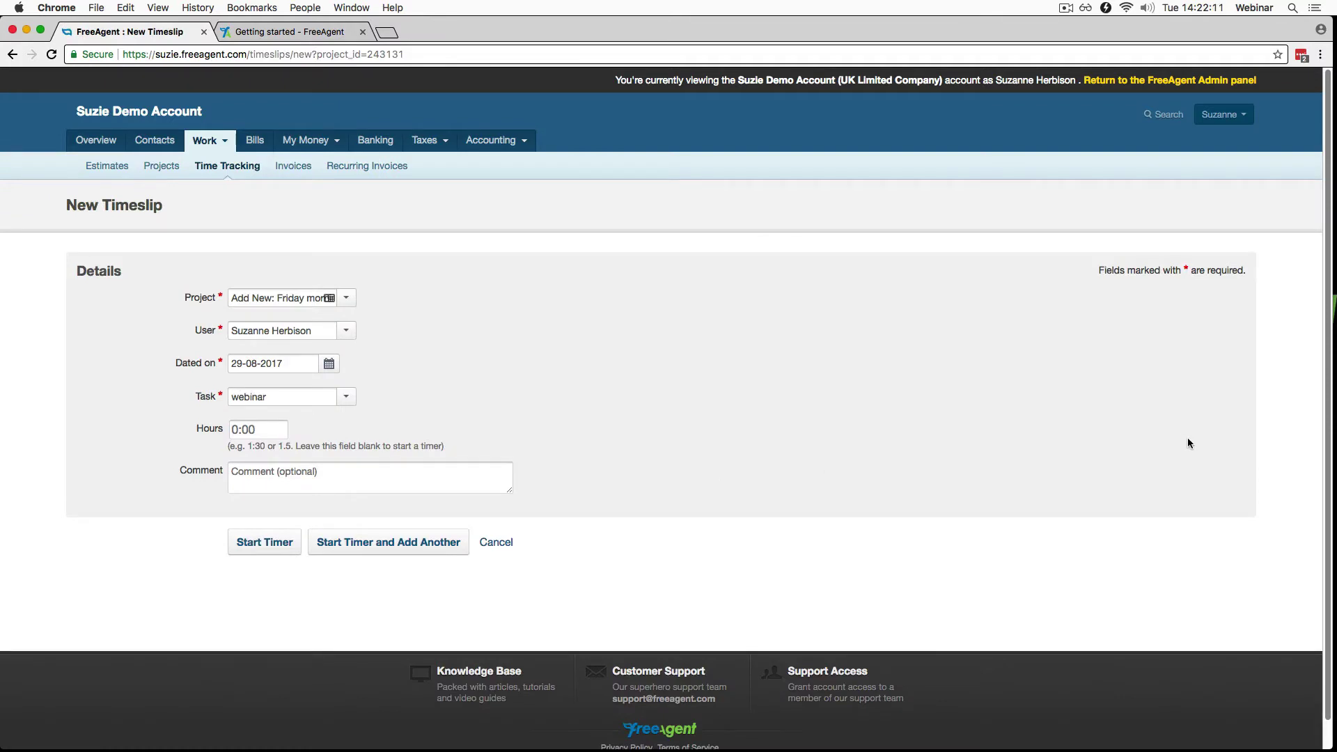
pyautogui.click(253, 174)
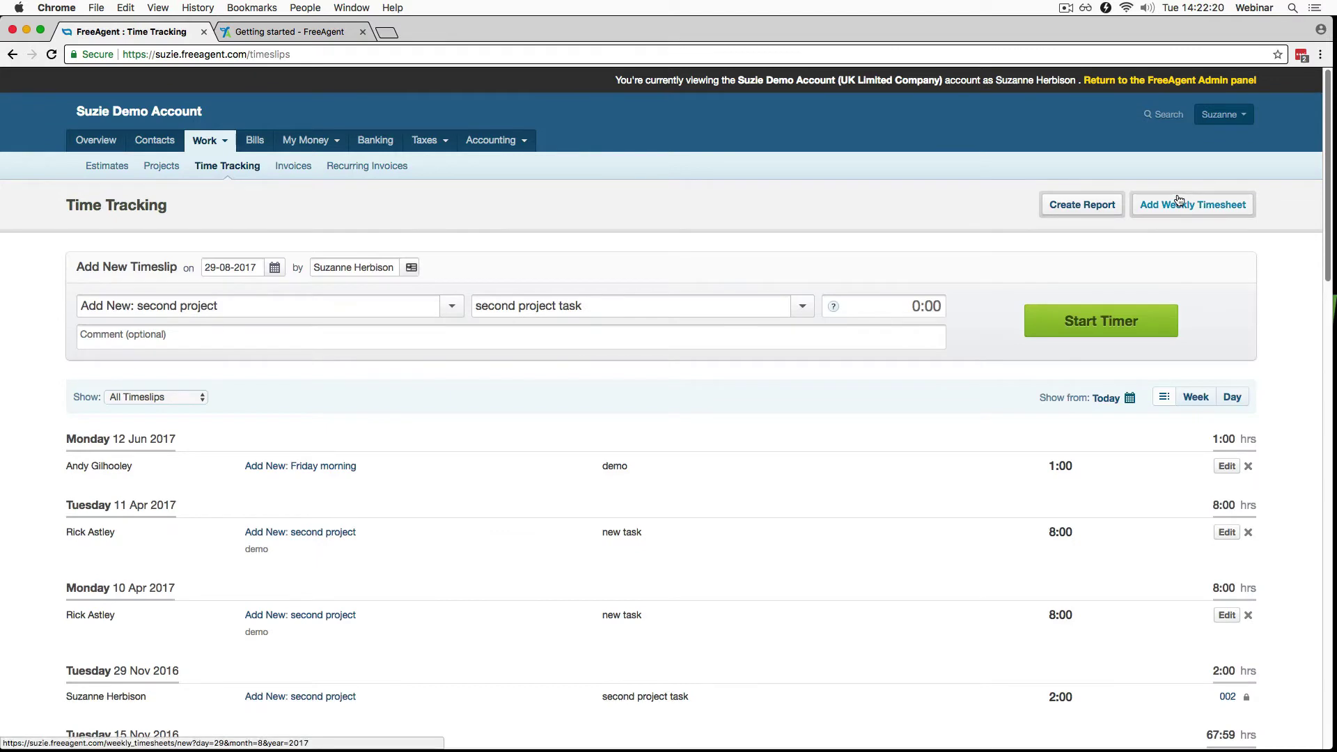
pyautogui.click(1179, 206)
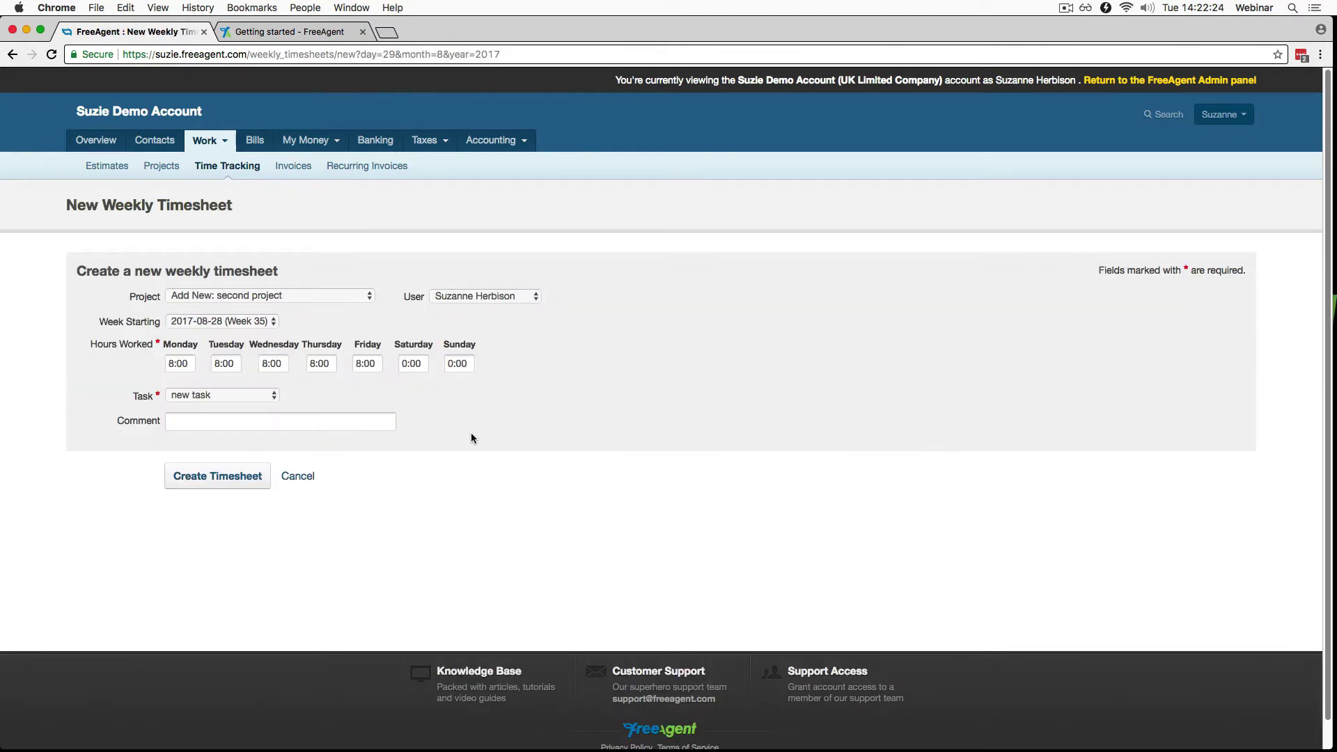
pyautogui.click(222, 167)
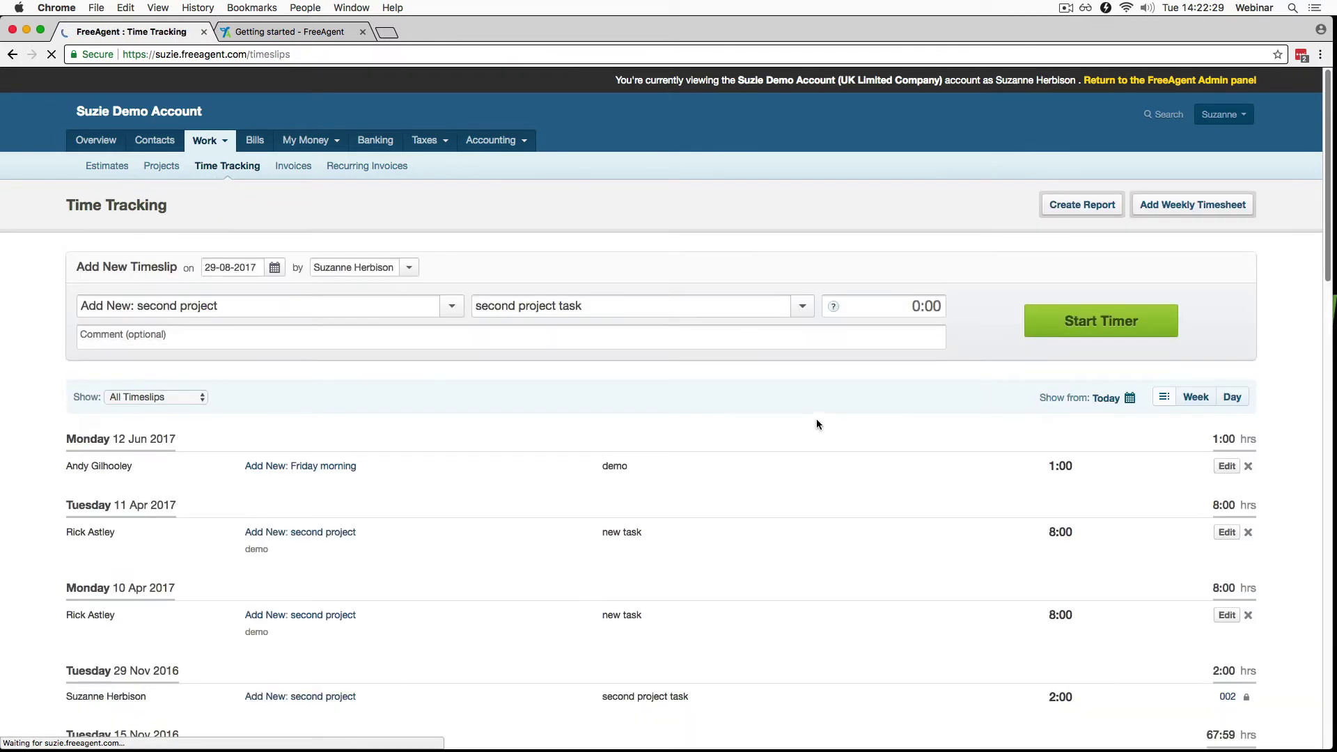
# Start two timers on 29-08-2017 for second project with the task second project task, and stop both
pyautogui.click(1106, 323)
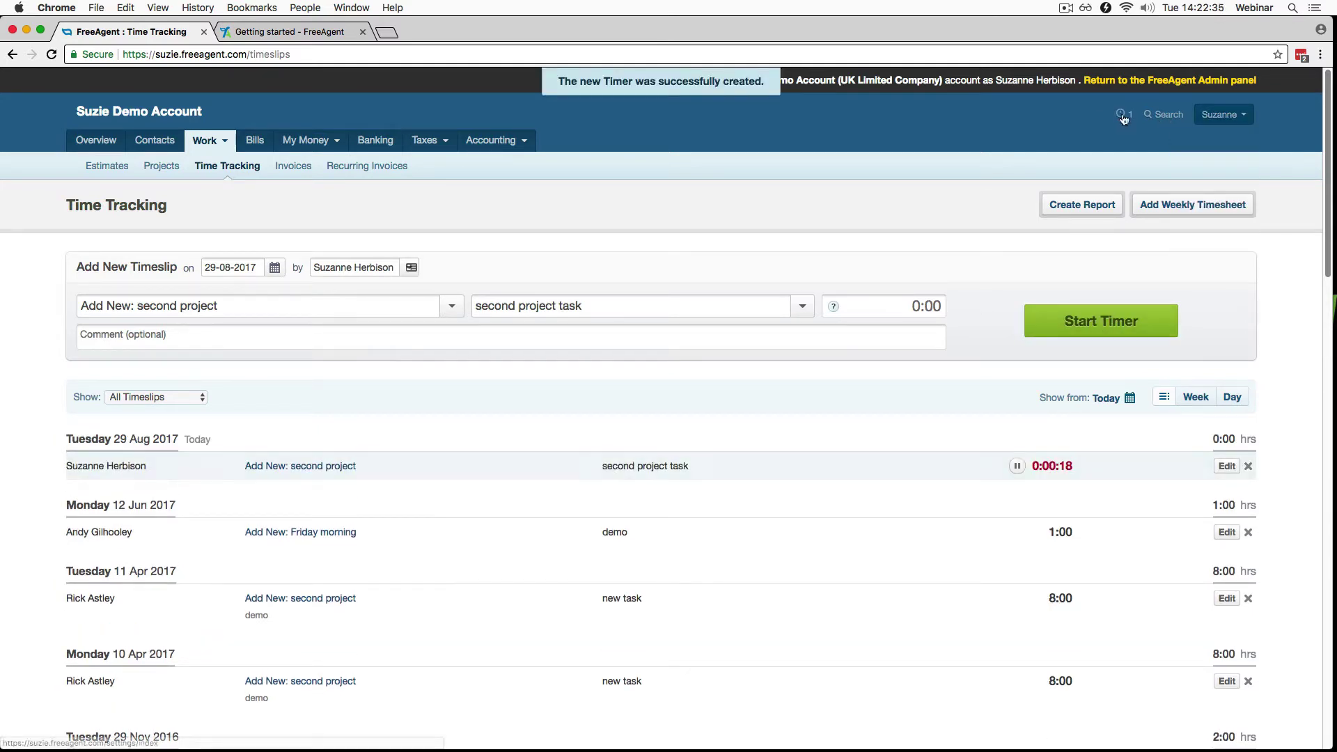
pyautogui.click(1101, 332)
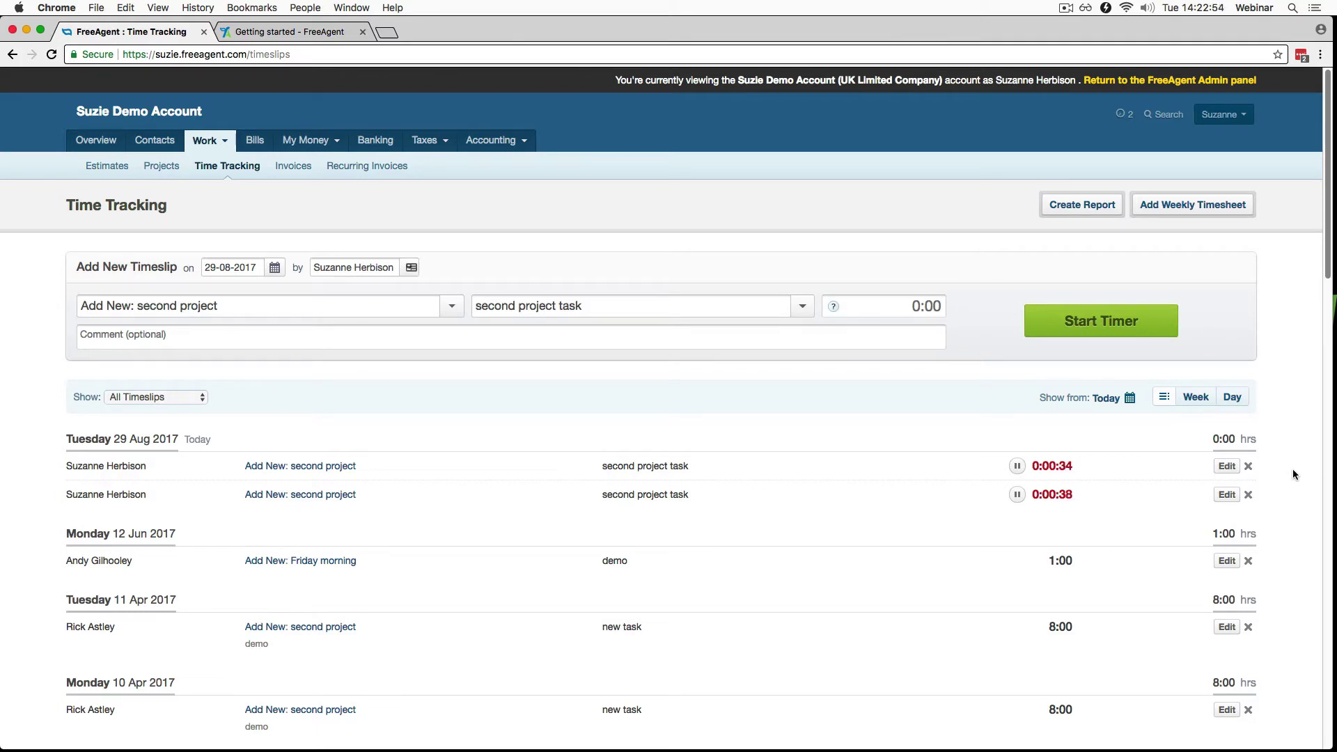
pyautogui.click(1019, 471)
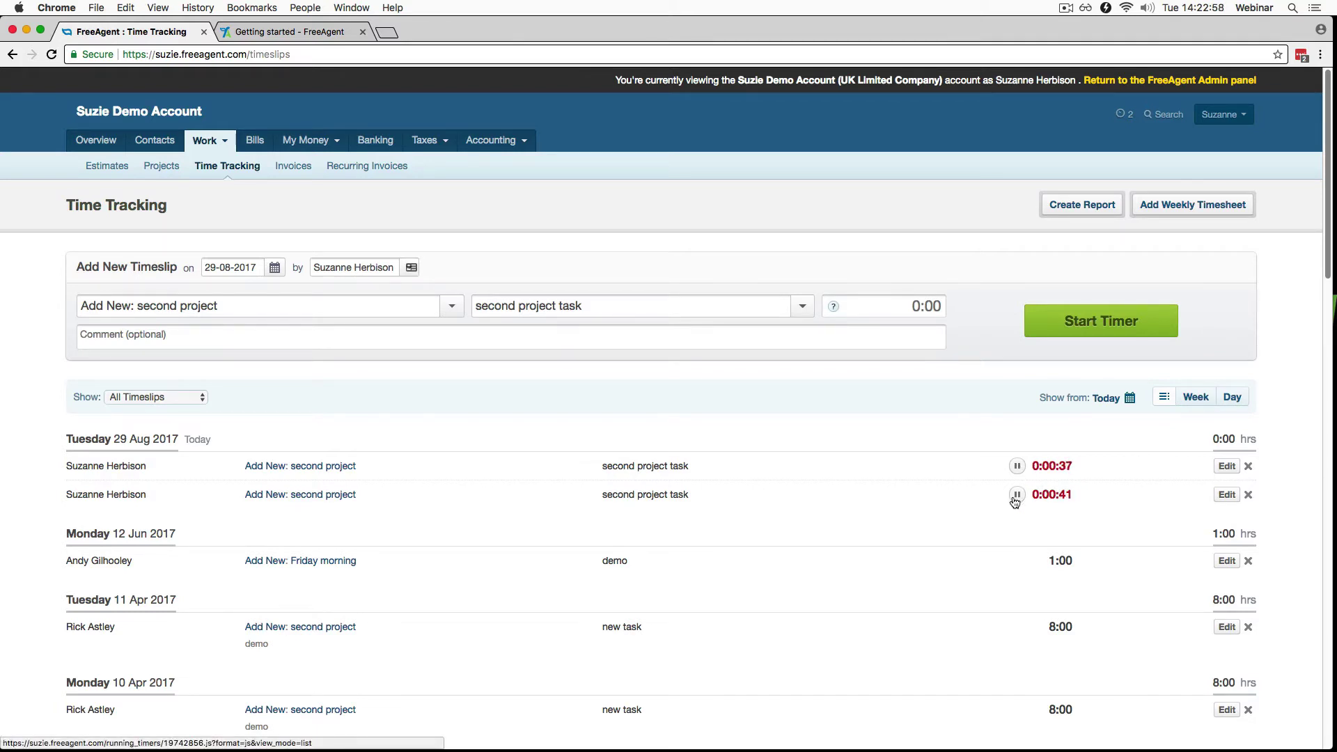
pyautogui.click(1017, 495)
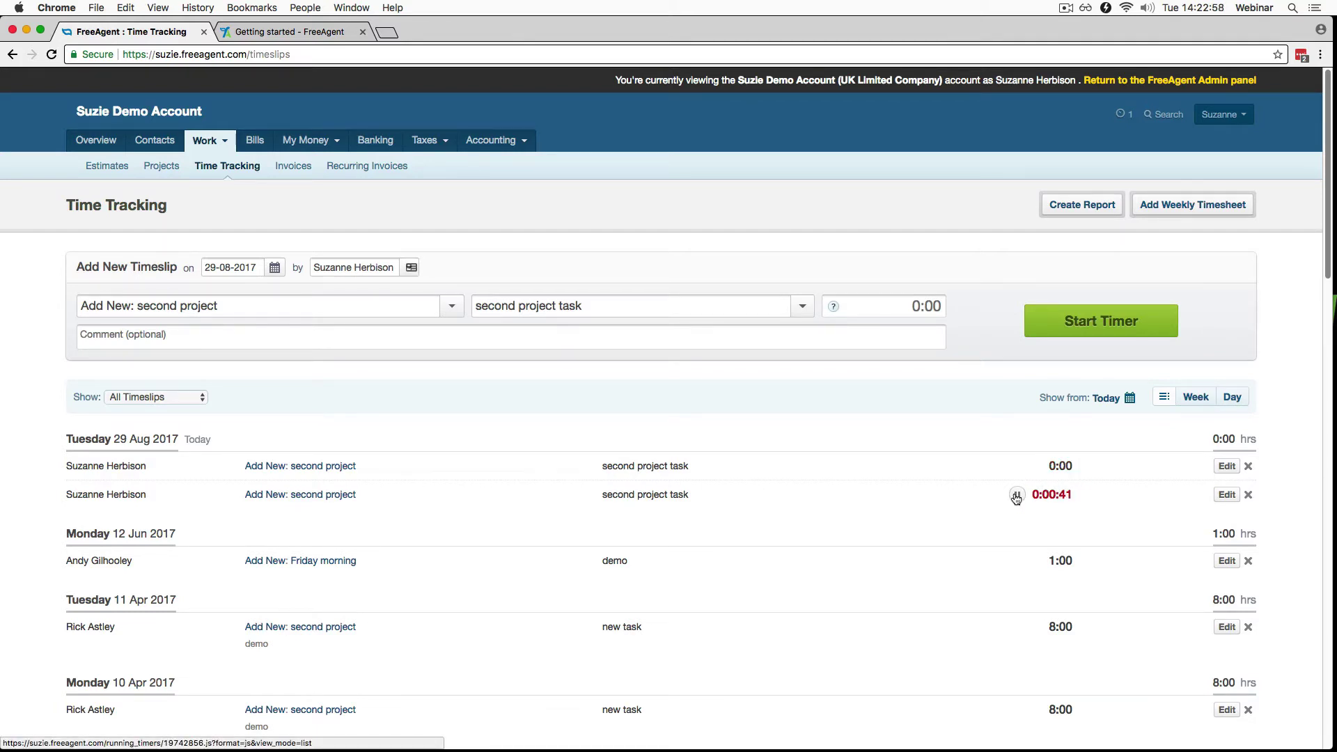
# Delete both 29 Aug 2017 timeslips for second project, confirming each deletion
pyautogui.click(1249, 466)
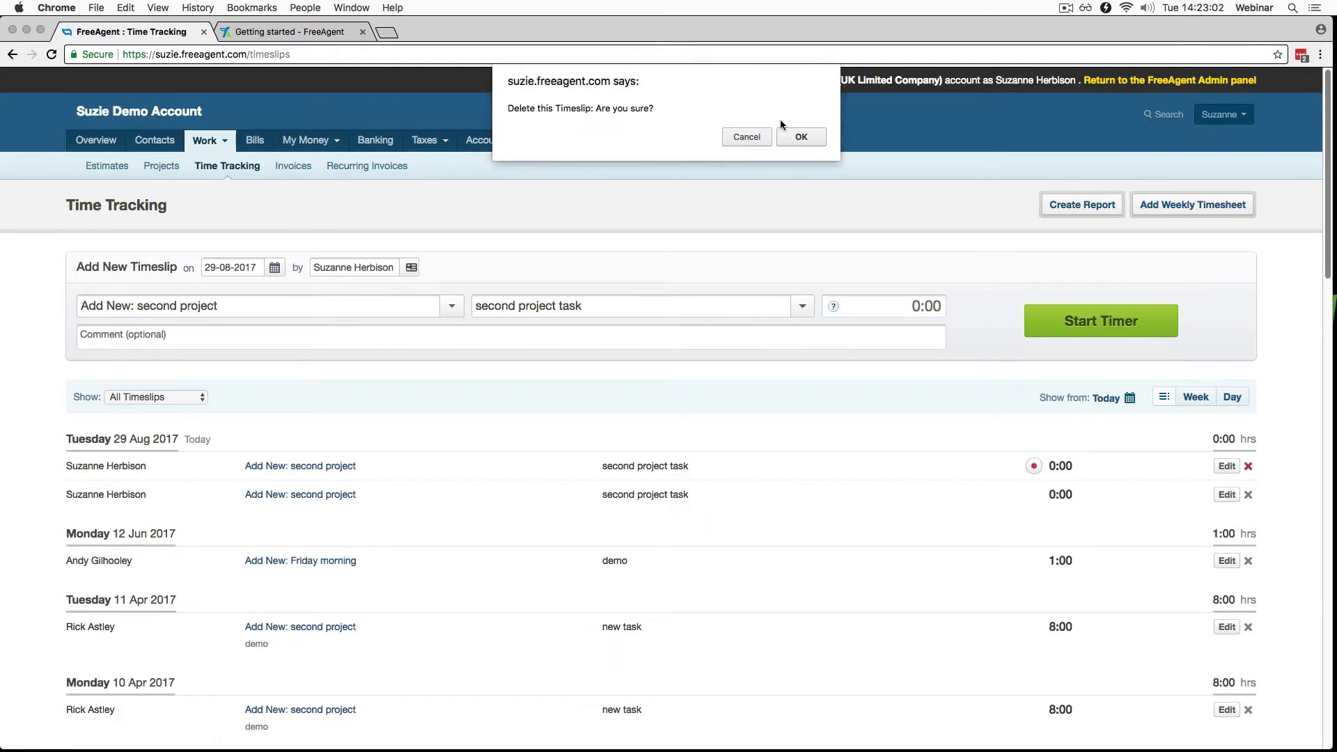
pyautogui.click(800, 137)
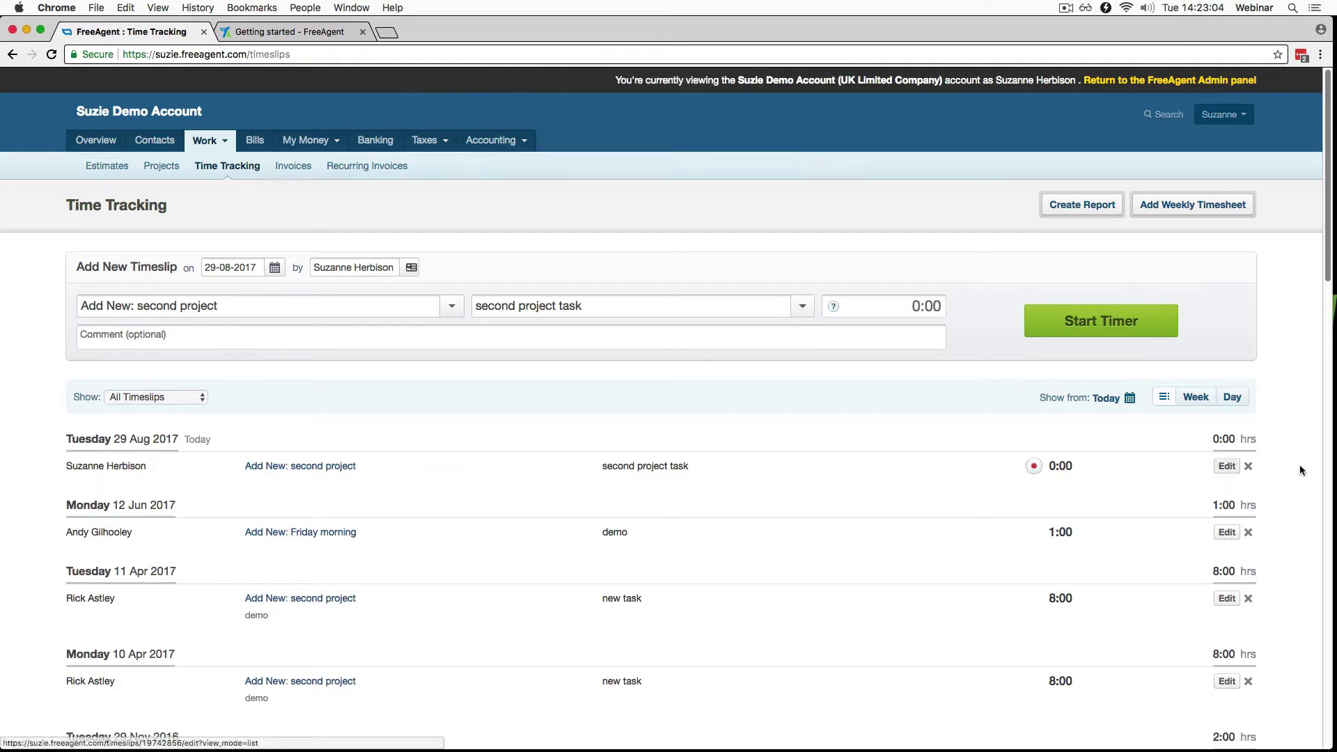
pyautogui.click(1248, 466)
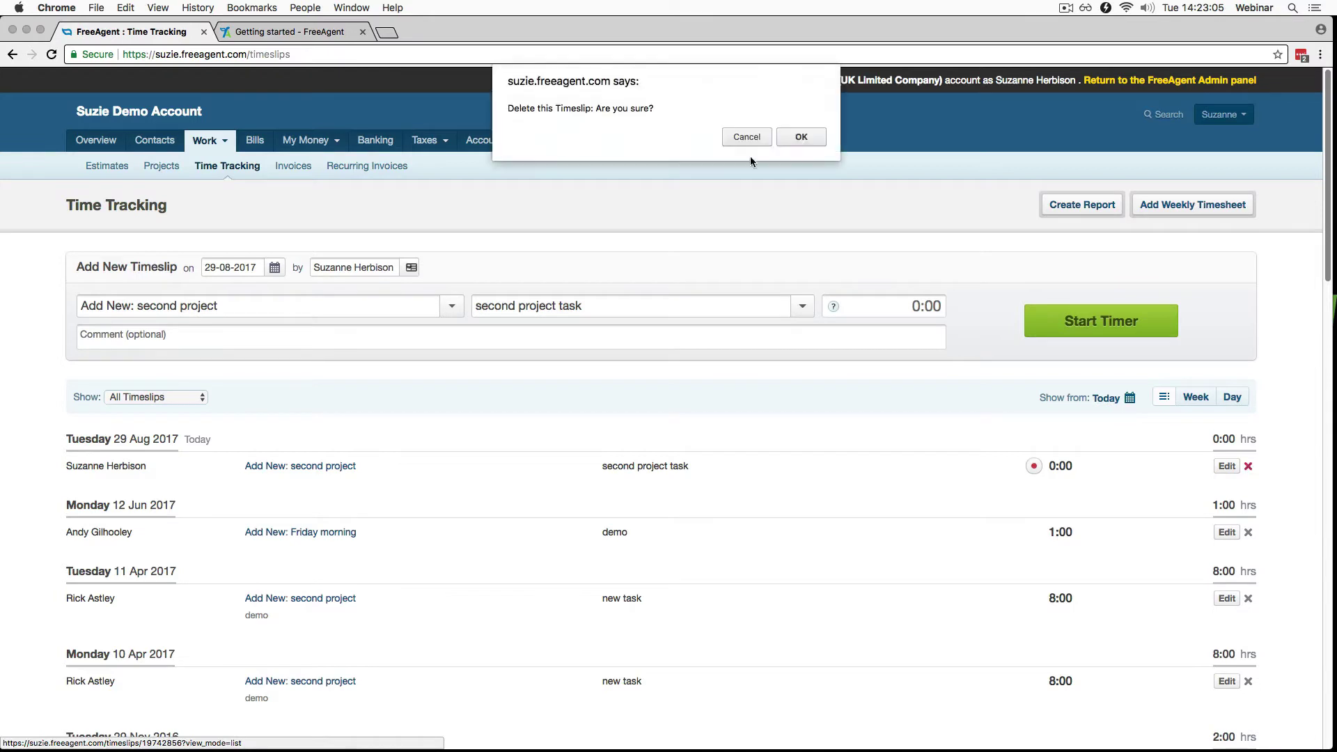
pyautogui.click(794, 137)
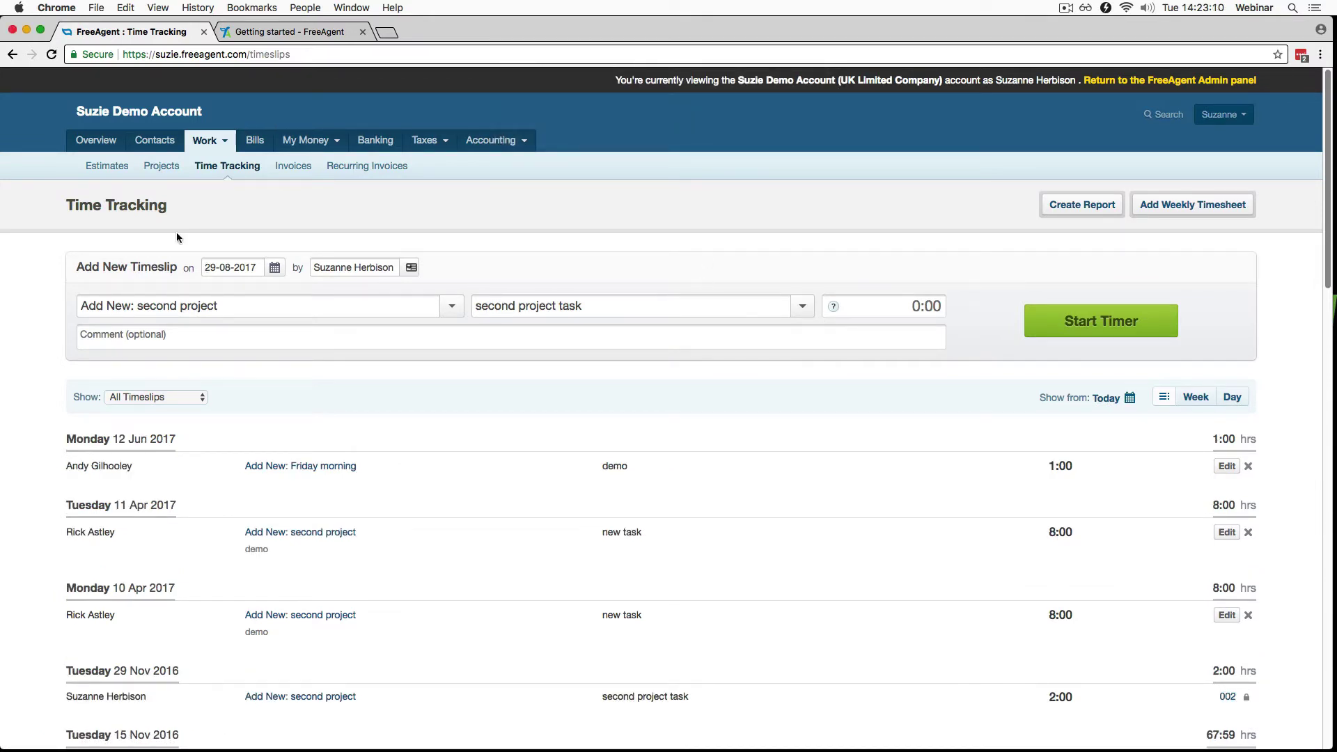
# Reopen the Friday morning project and start a new out-of-pocket expense linked to it
pyautogui.click(263, 157)
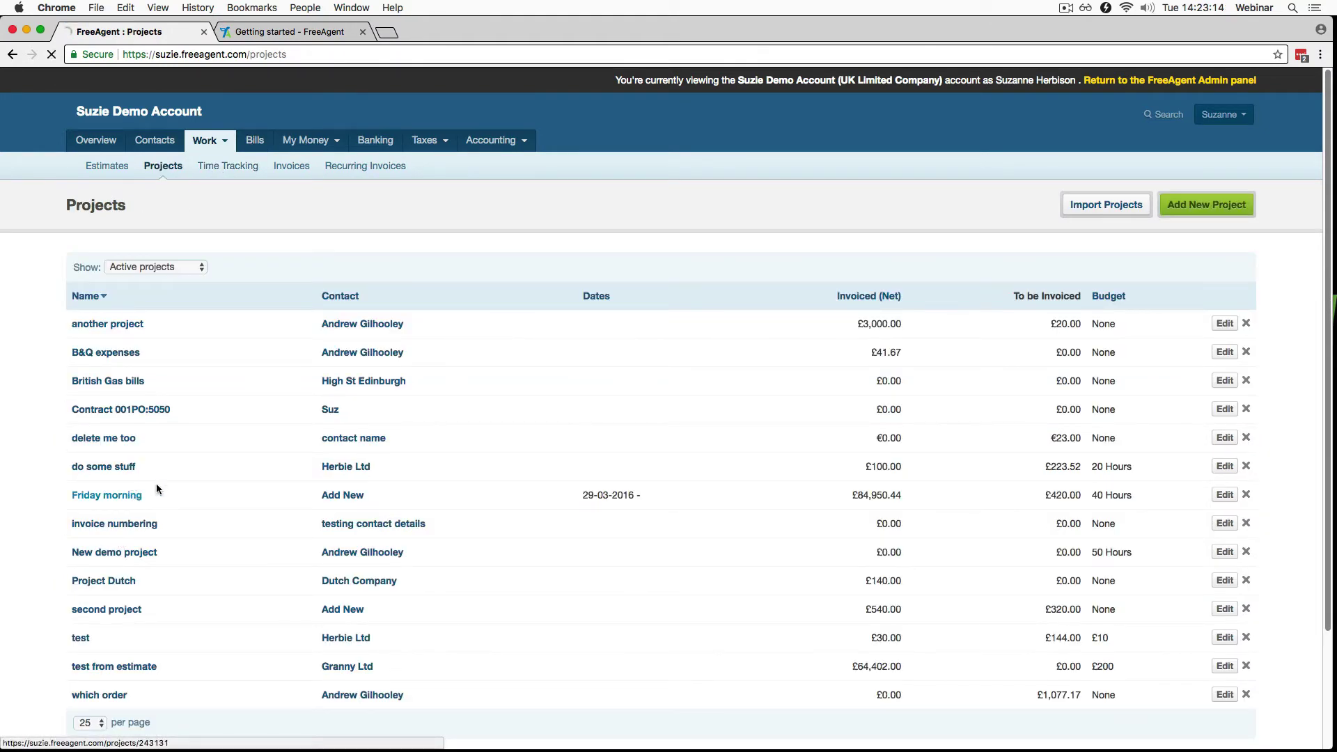
pyautogui.click(132, 494)
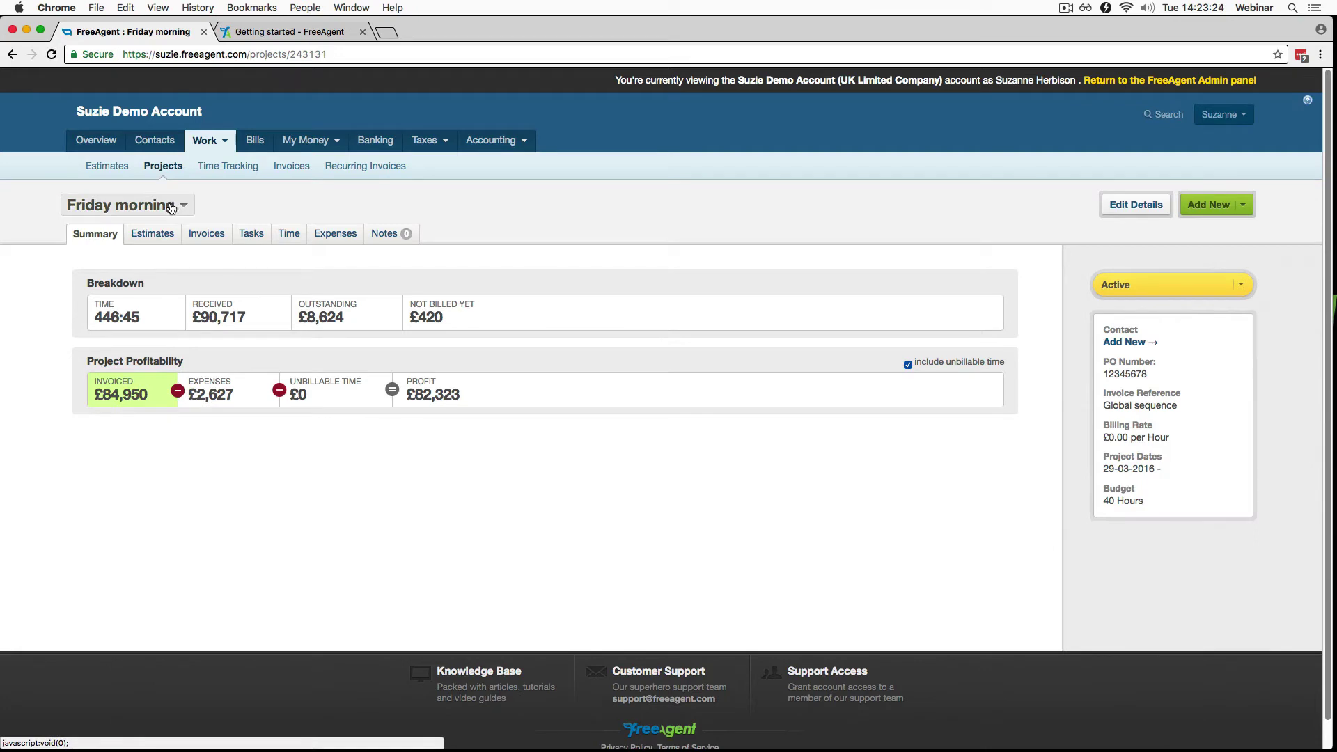
pyautogui.click(1246, 204)
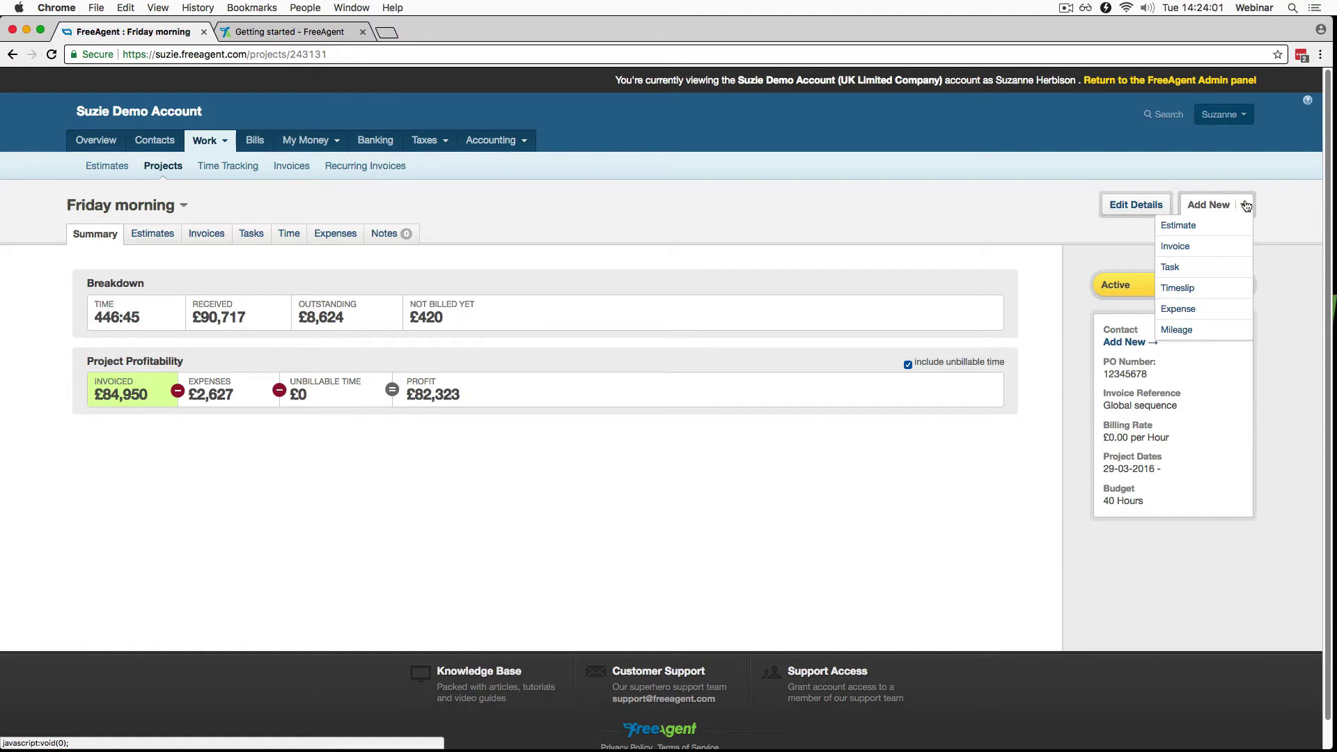
pyautogui.click(1207, 310)
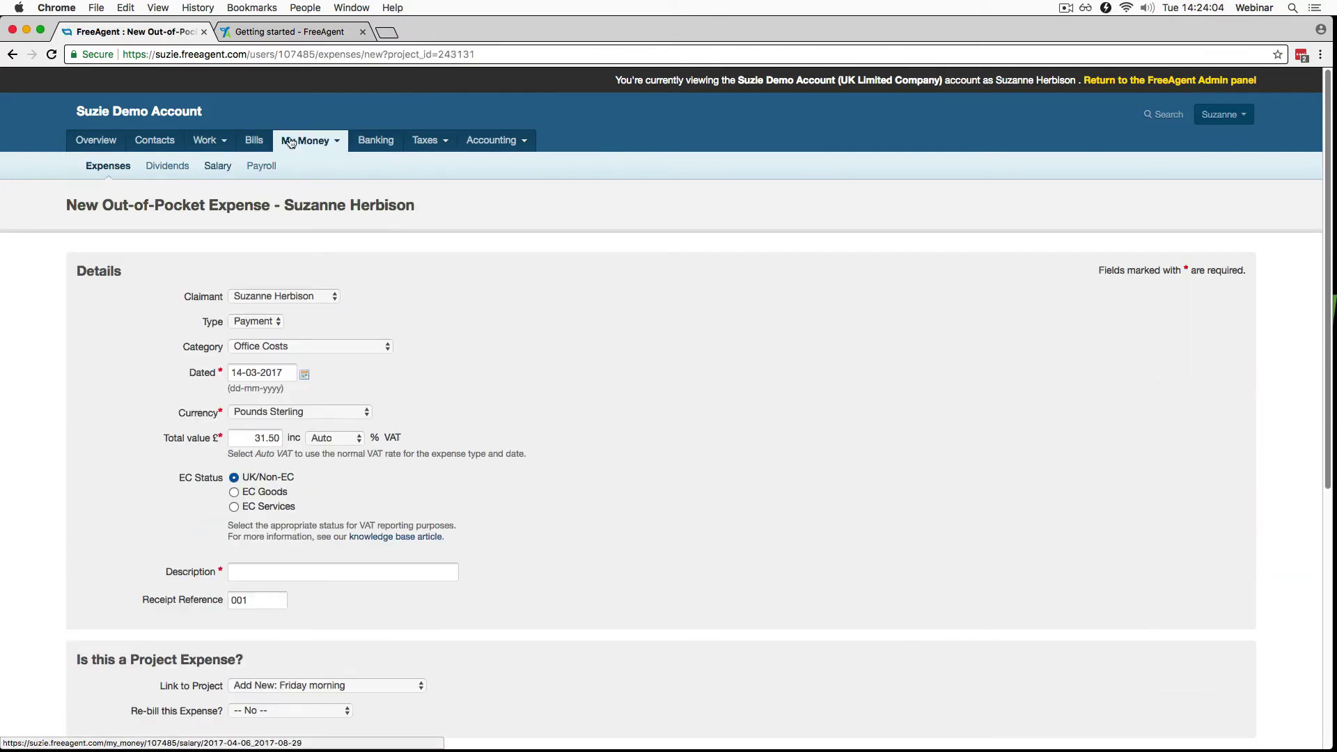
pyautogui.moveTo(334, 142)
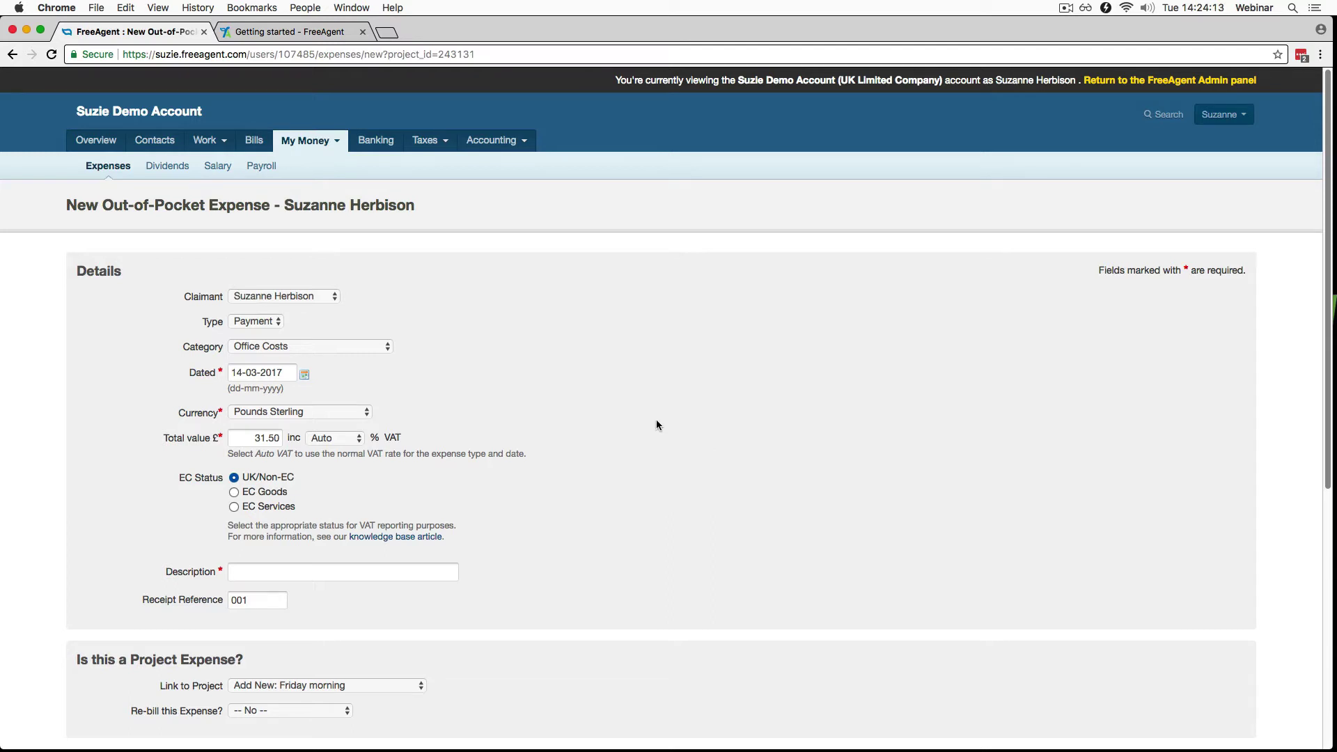
# Keep the preselected claimant for the expense and set its category to Stationery after browsing the available categories
pyautogui.scroll(-1, 554, 355)
pyautogui.click(285, 260)
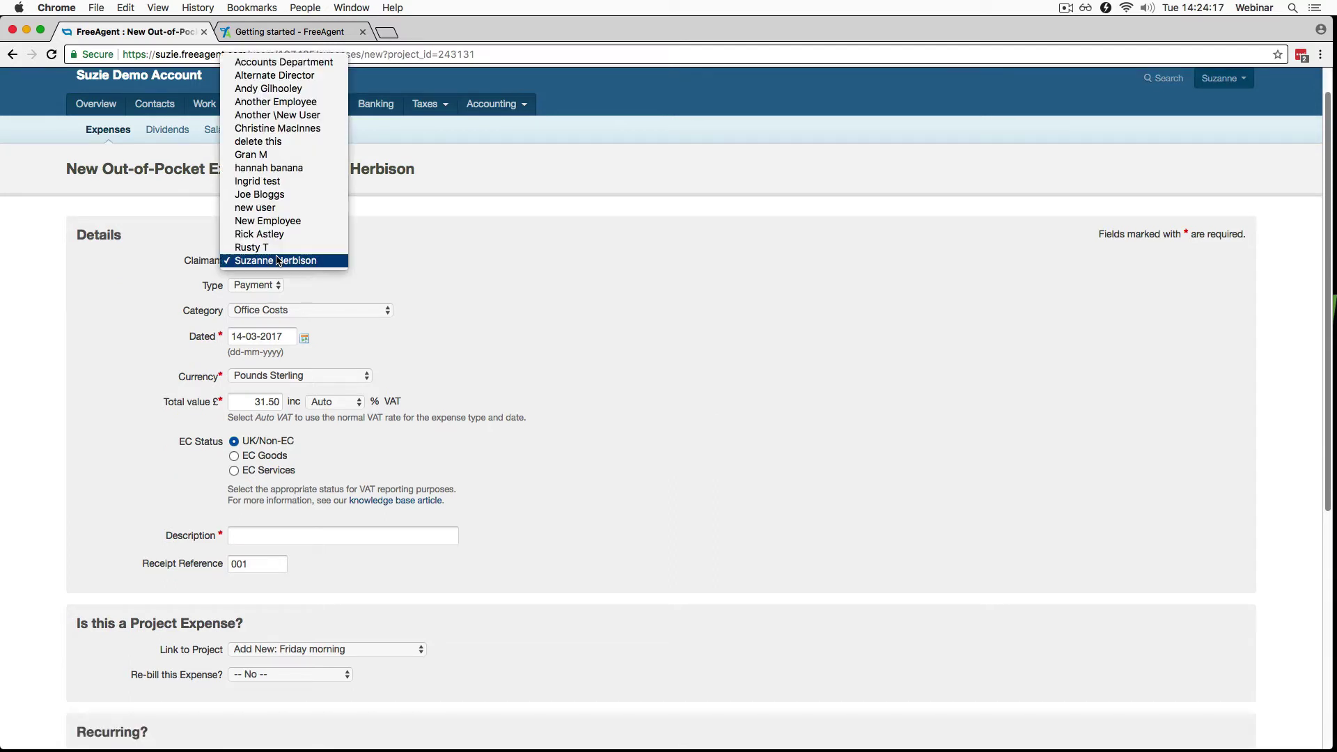
pyautogui.click(299, 261)
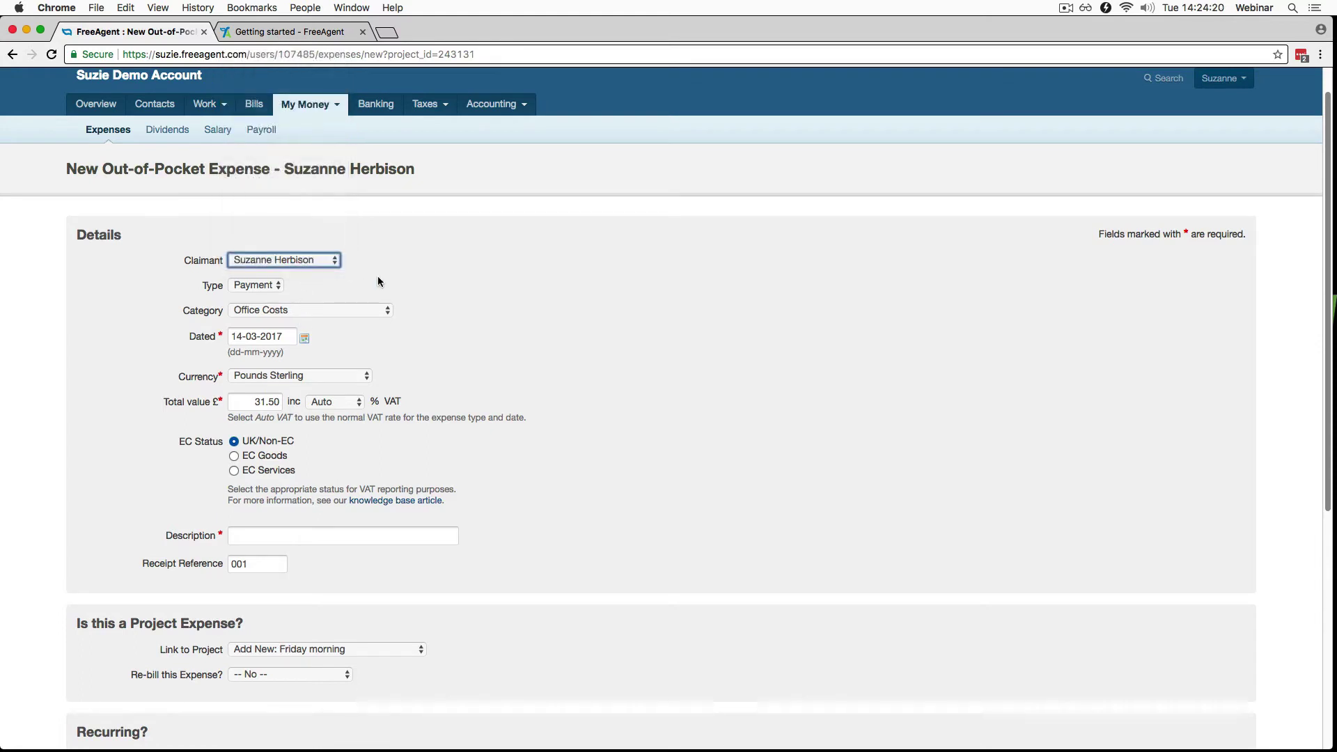
pyautogui.click(322, 311)
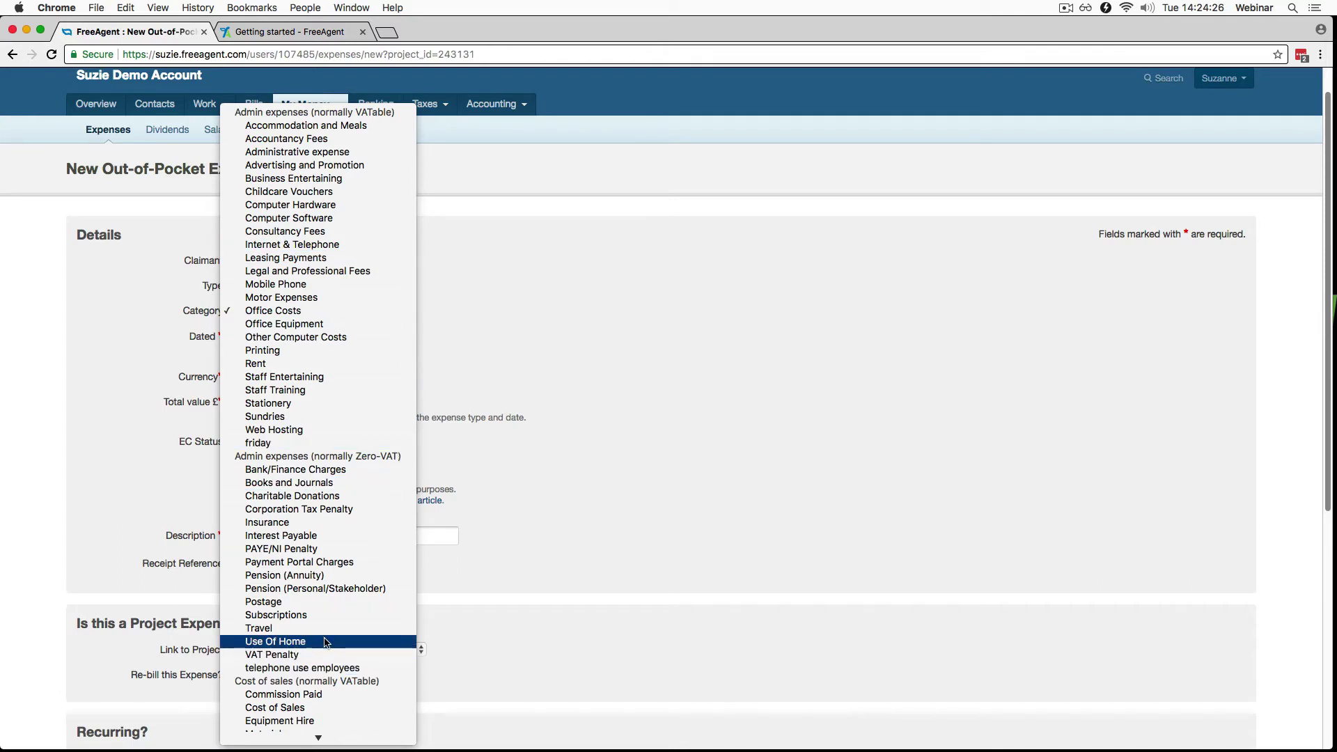
pyautogui.scroll(-5, 325, 634)
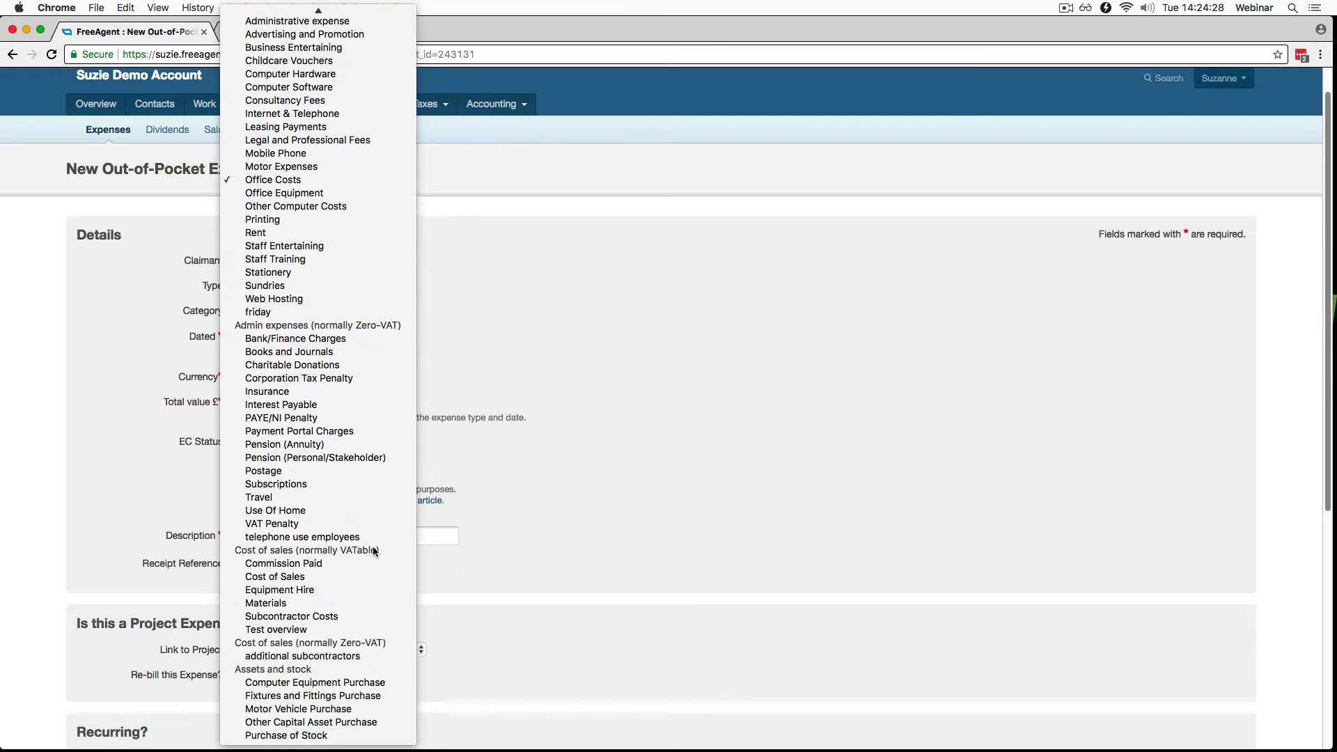
pyautogui.scroll(1, 342, 595)
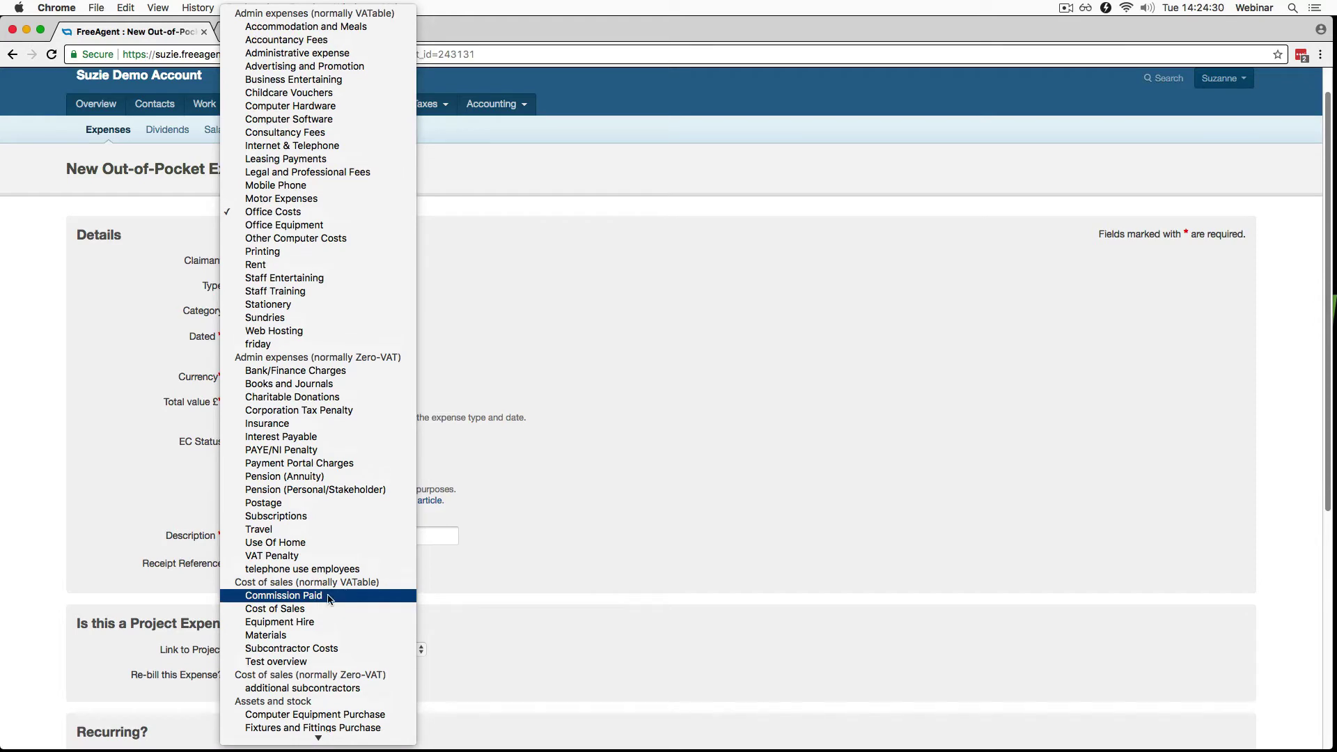
pyautogui.click(294, 306)
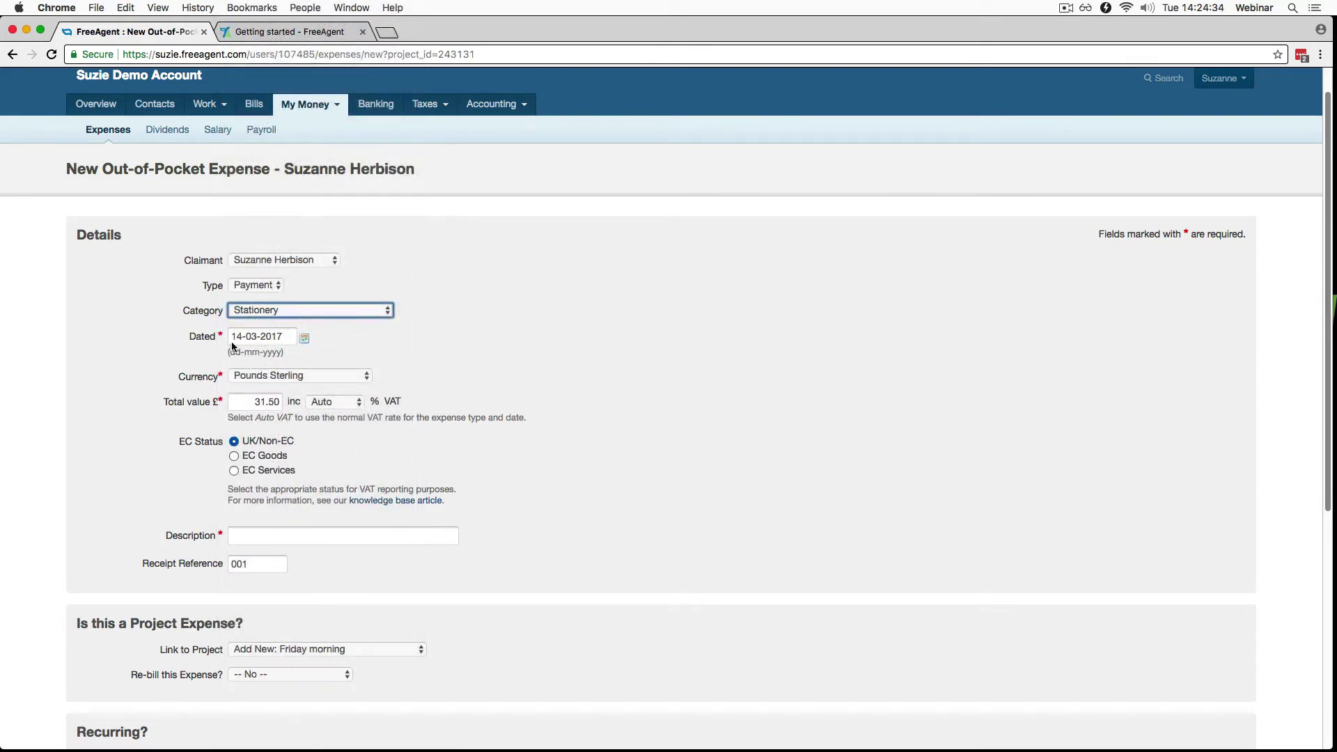
# Date the expense 28-08-2017 and keep Pounds Sterling as its currency after viewing the available currencies
pyautogui.click(305, 337)
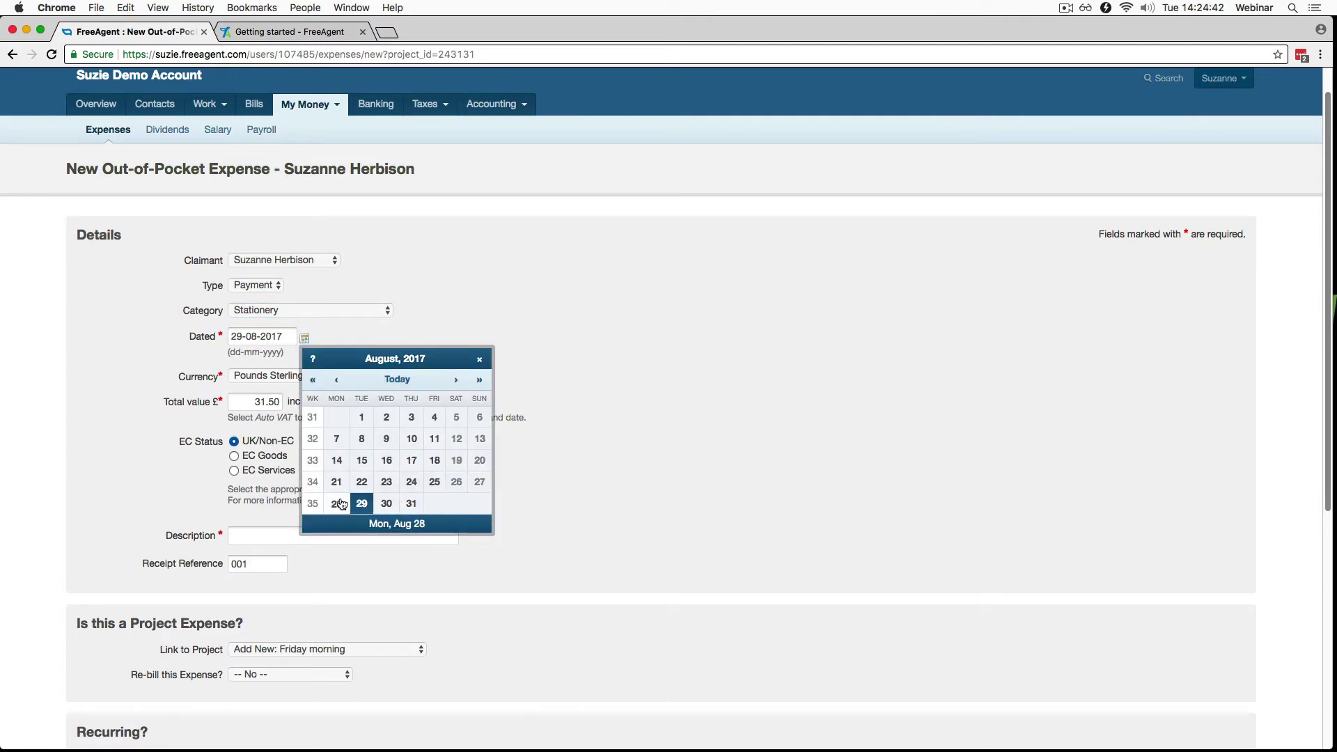
pyautogui.click(337, 504)
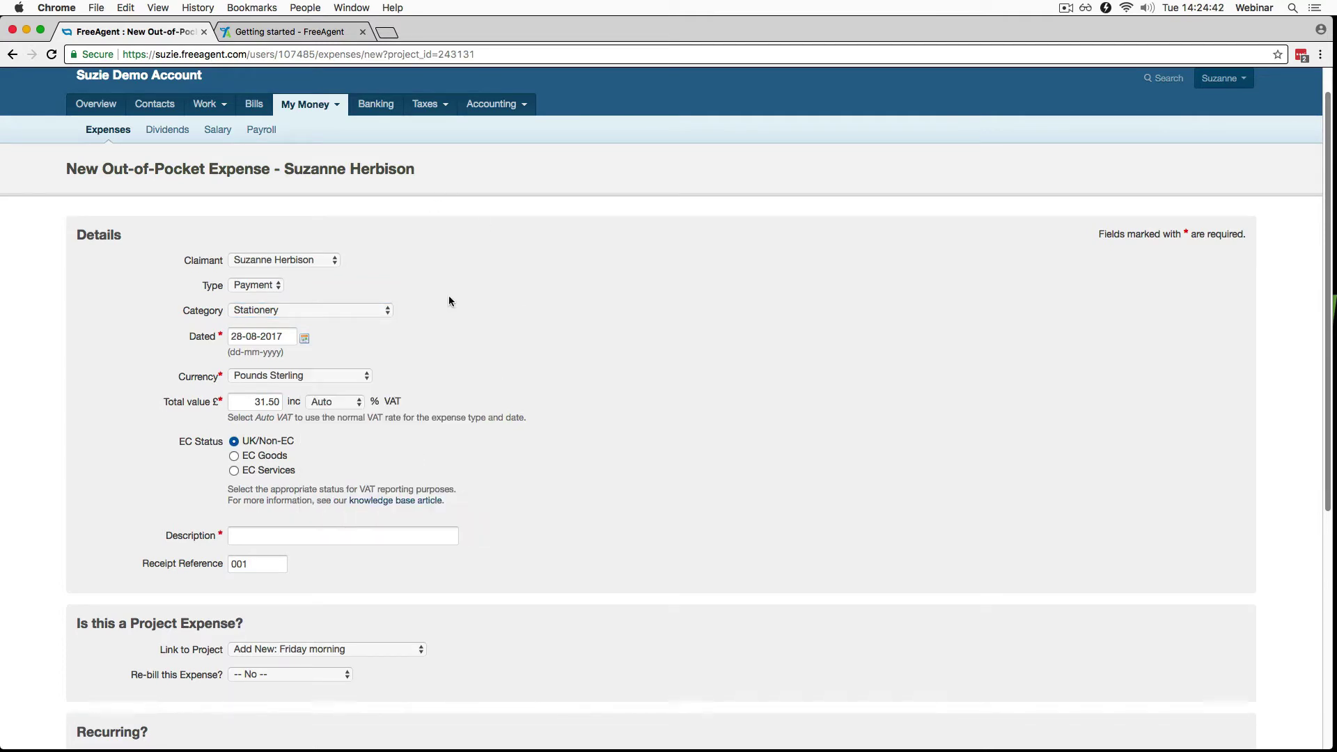
pyautogui.click(365, 377)
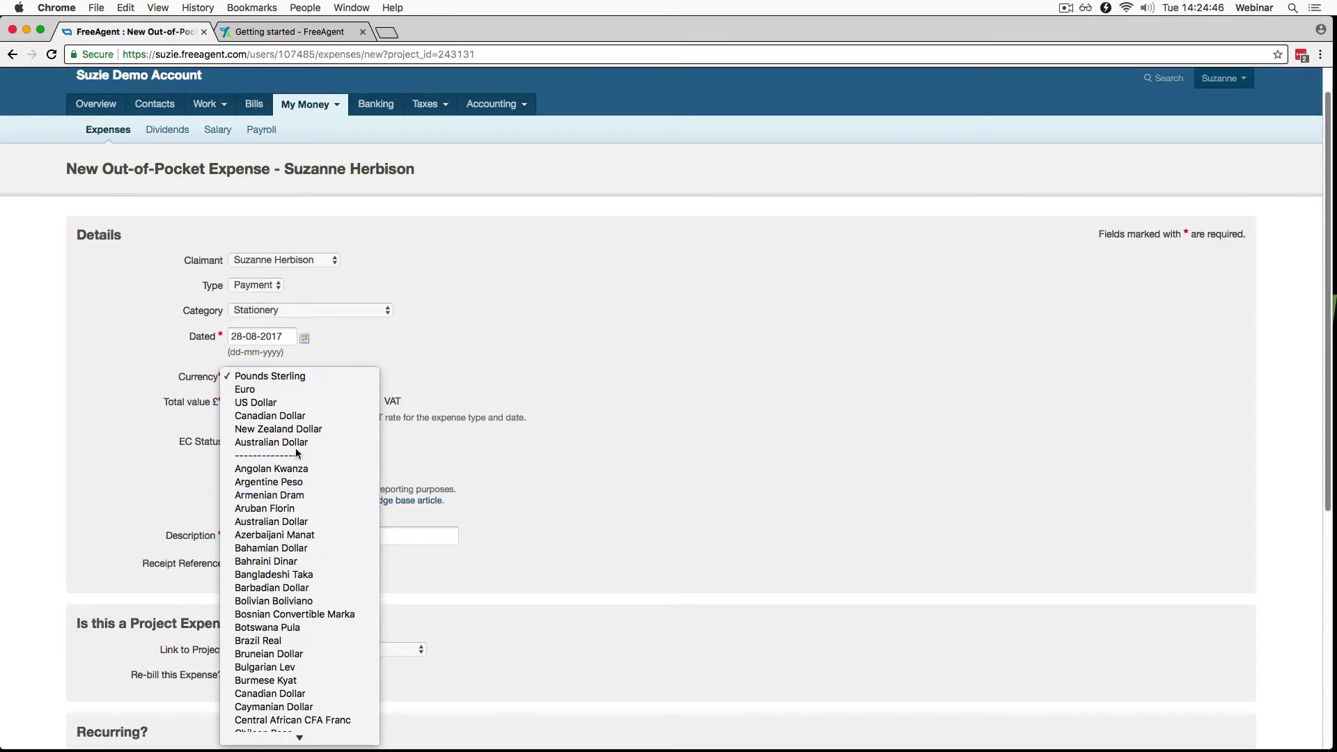
pyautogui.click(264, 339)
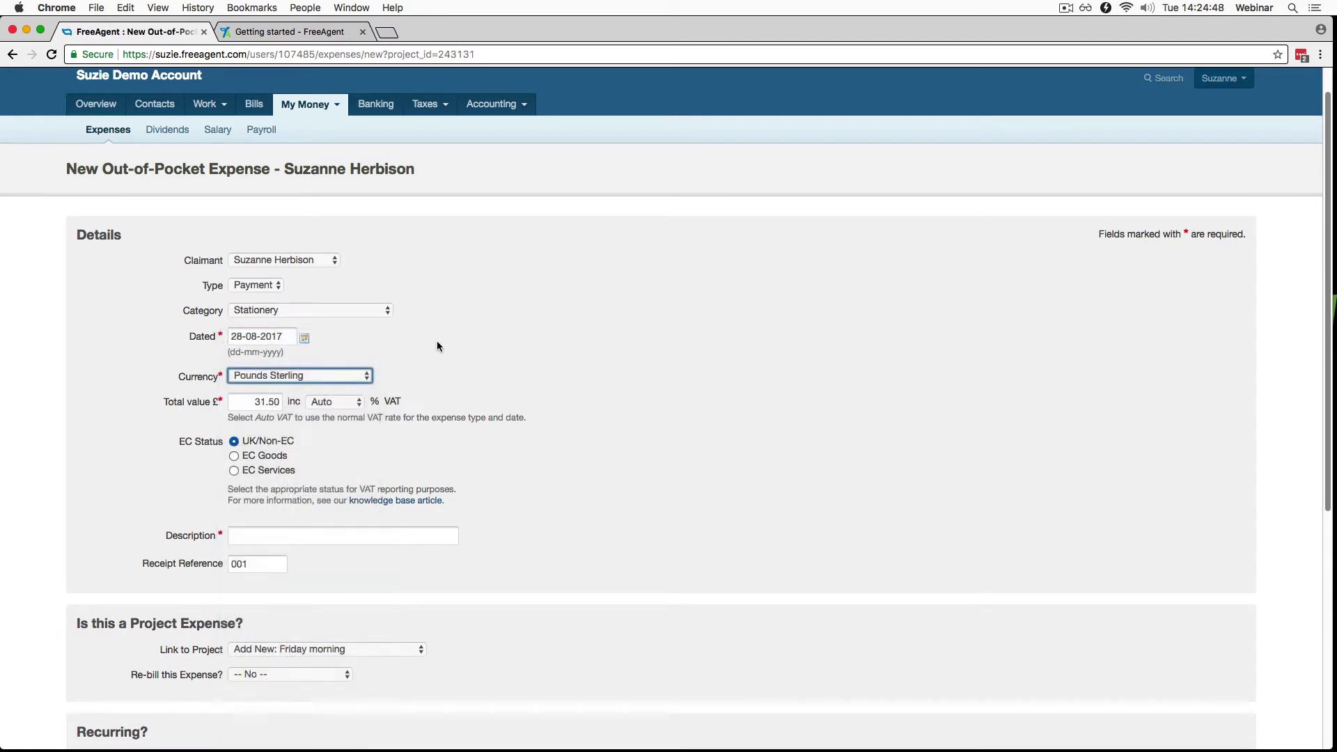
# Give the expense a total value of £100 with Auto VAT and the description pens
pyautogui.press('Tab')
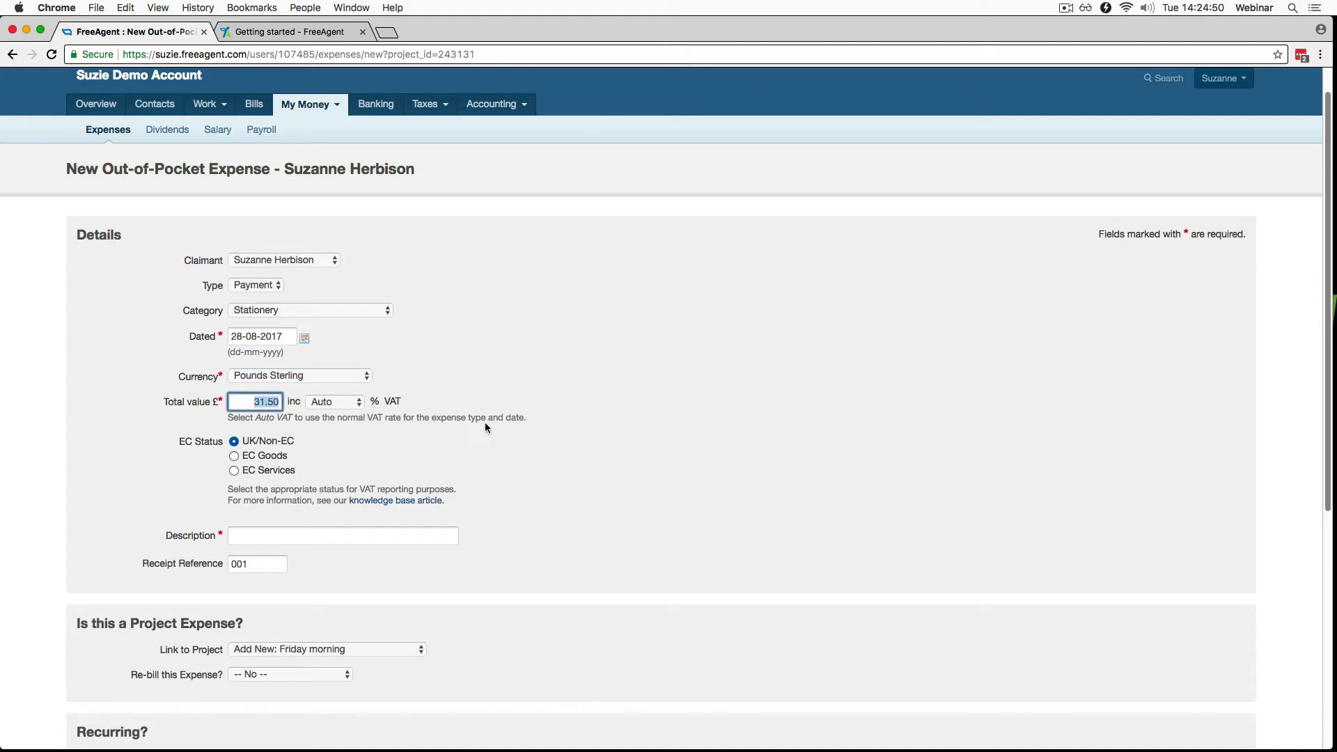
pyautogui.write('100')
pyautogui.click(357, 402)
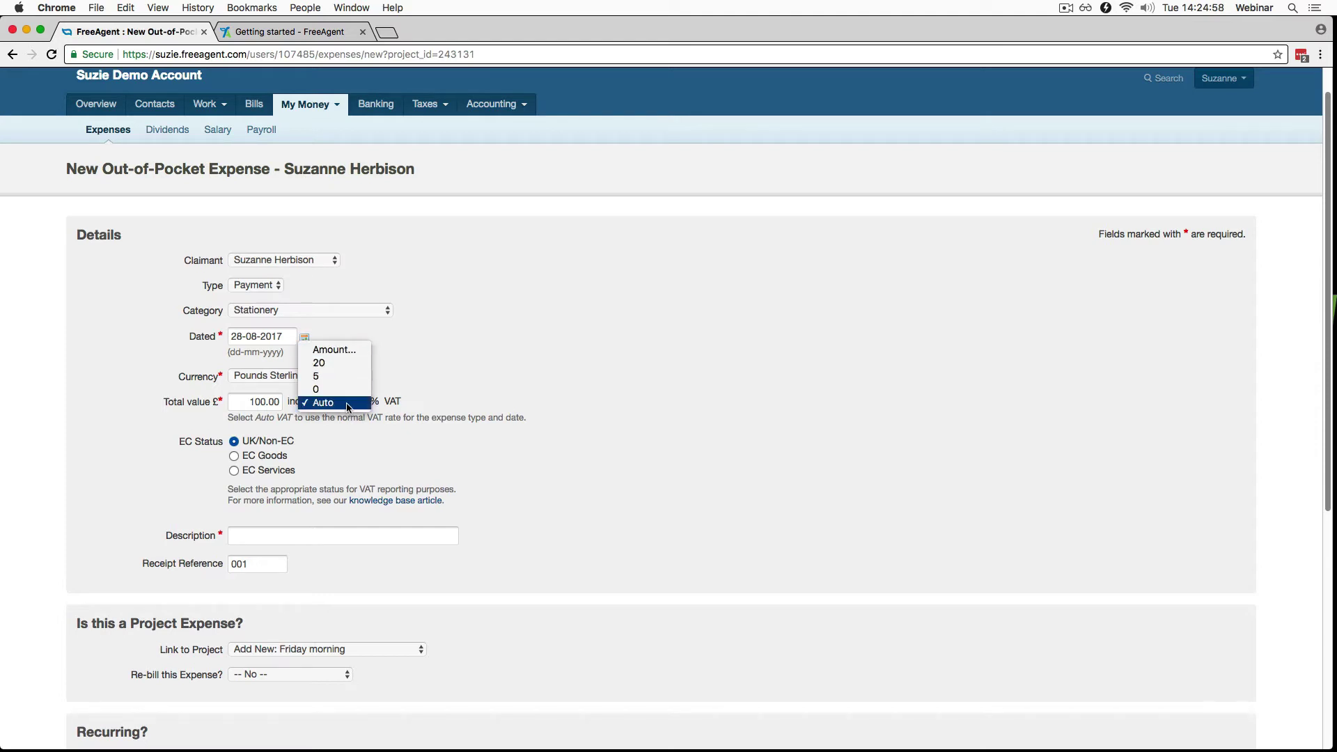
pyautogui.click(406, 378)
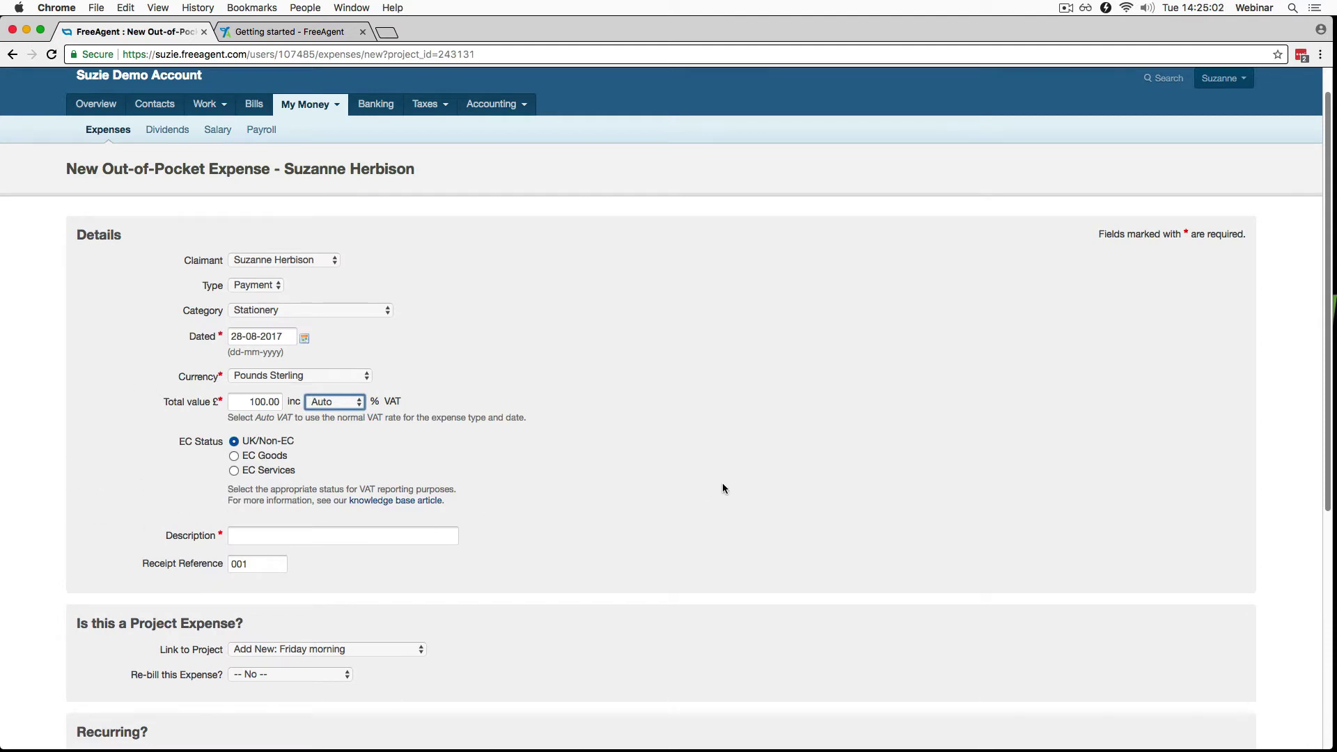
pyautogui.scroll(-3, 714, 482)
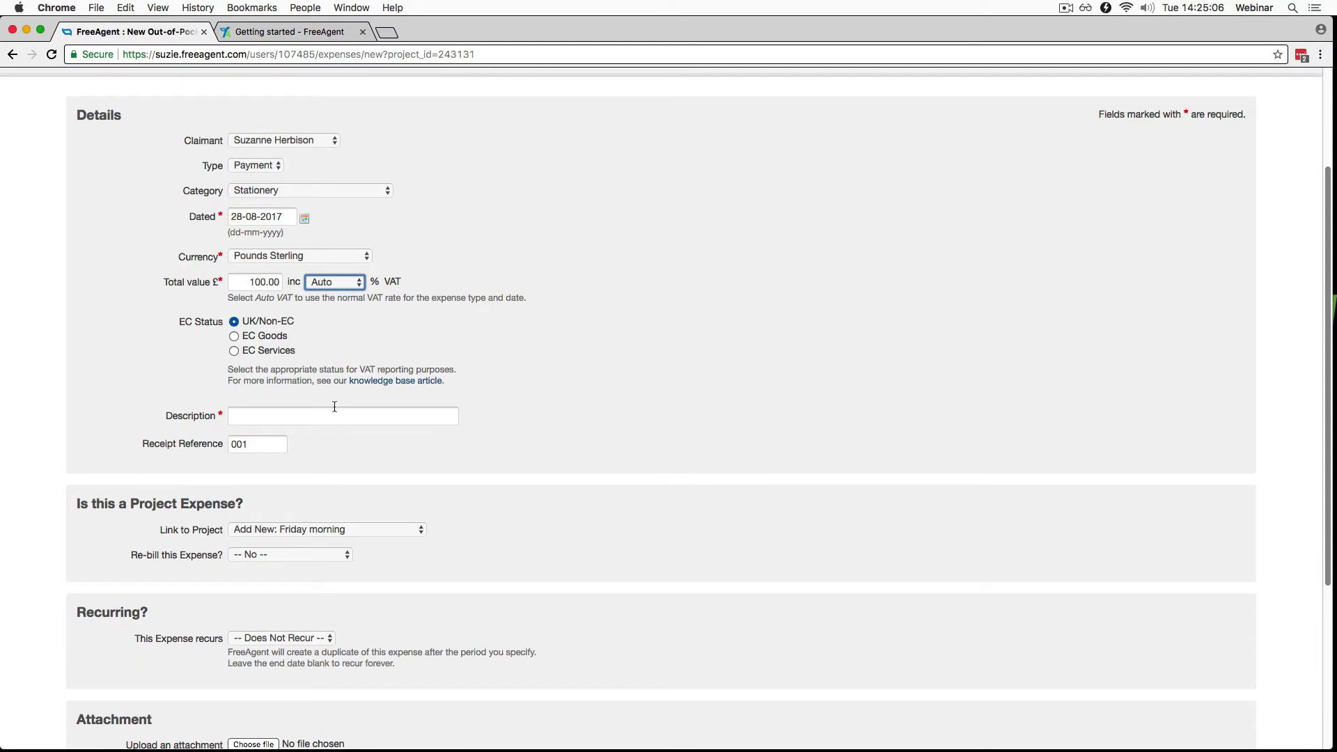
pyautogui.click(322, 414)
pyautogui.write('pens')
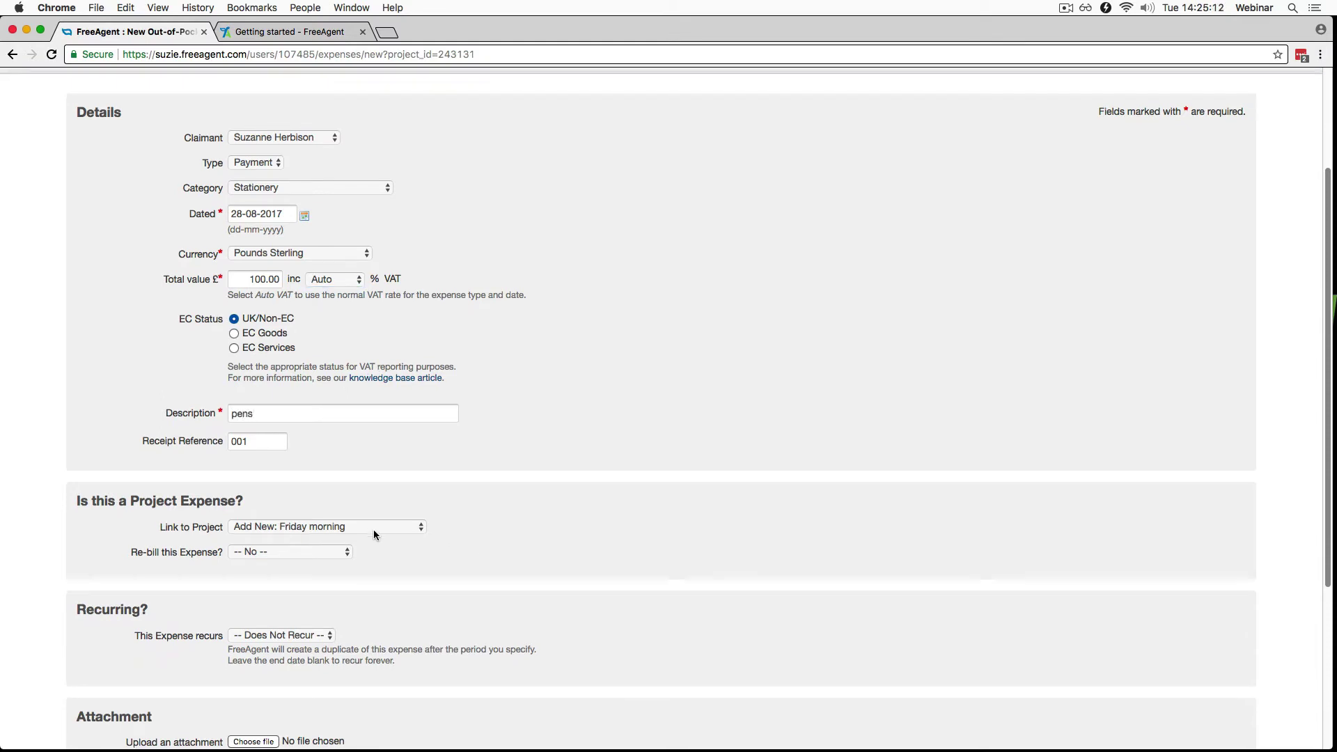
# Set the Friday morning project expense to be re-billed at a specific price of £150
pyautogui.scroll(-2, 374, 528)
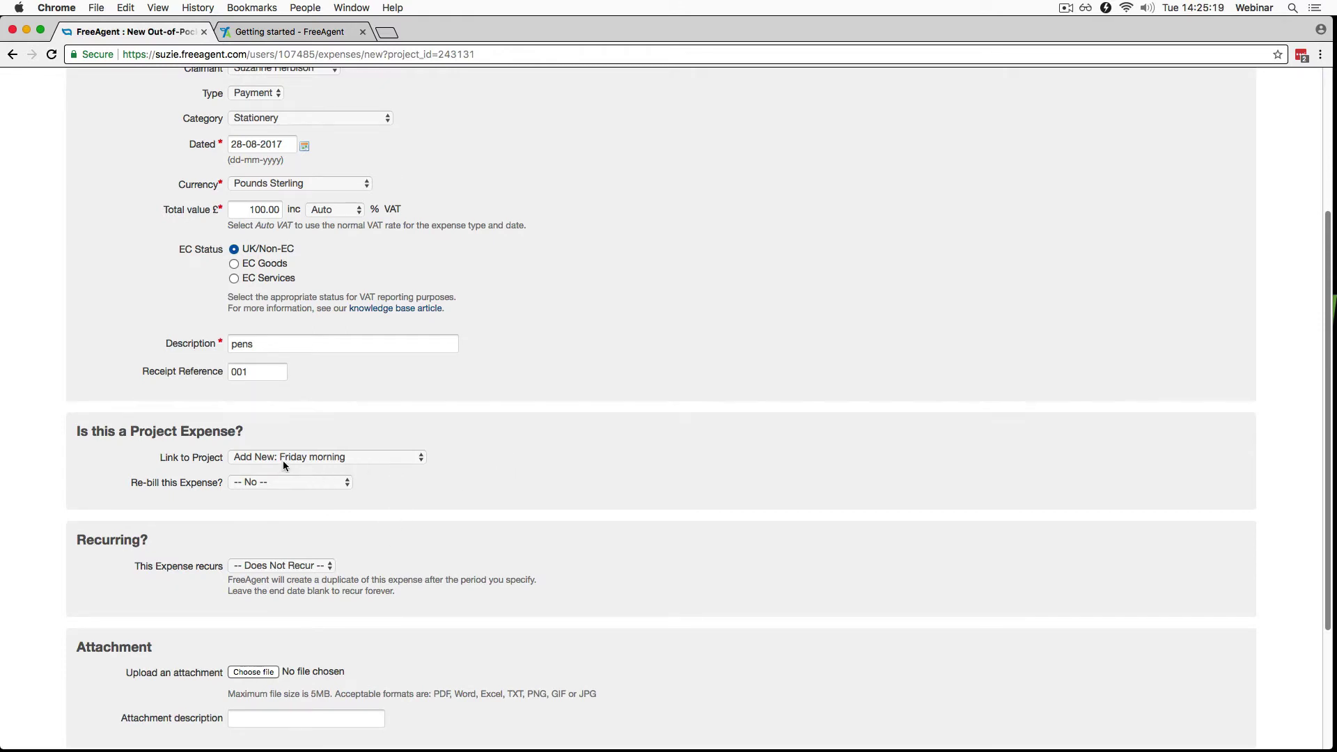
pyautogui.click(314, 483)
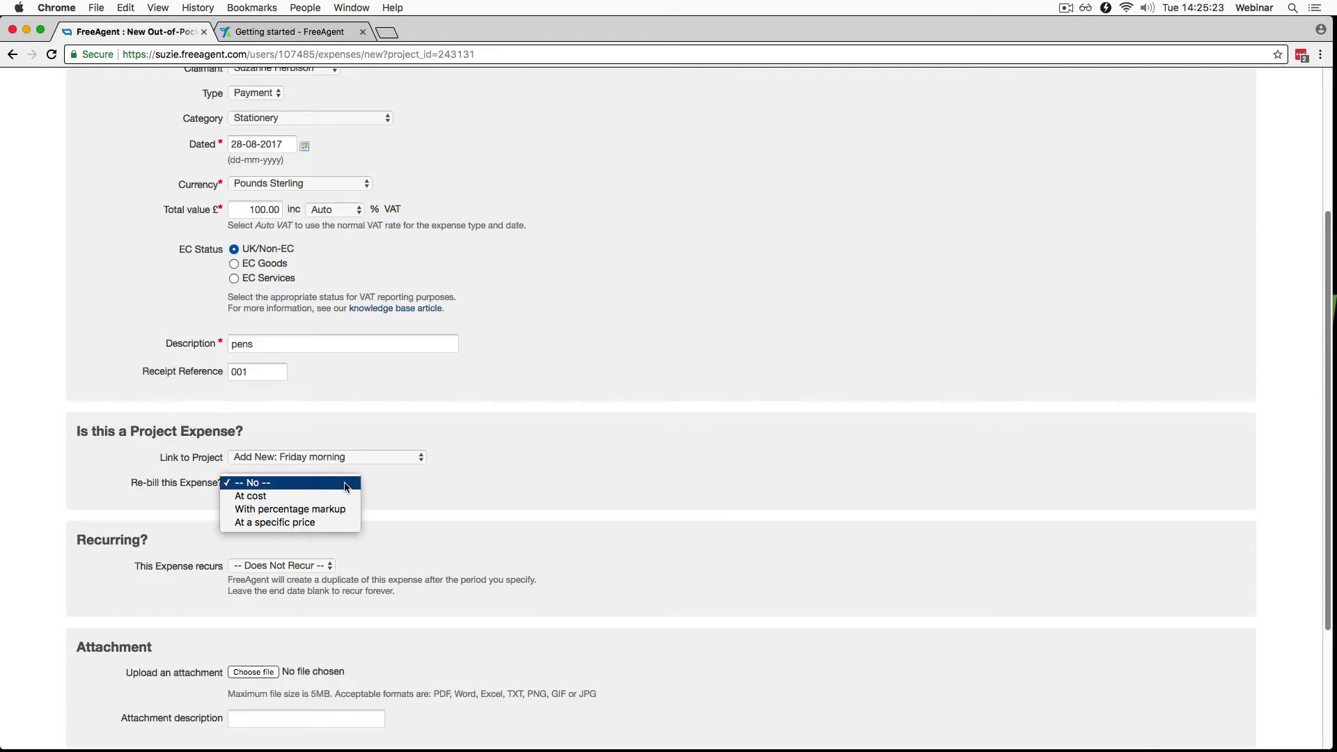
pyautogui.click(323, 526)
pyautogui.press('Tab')
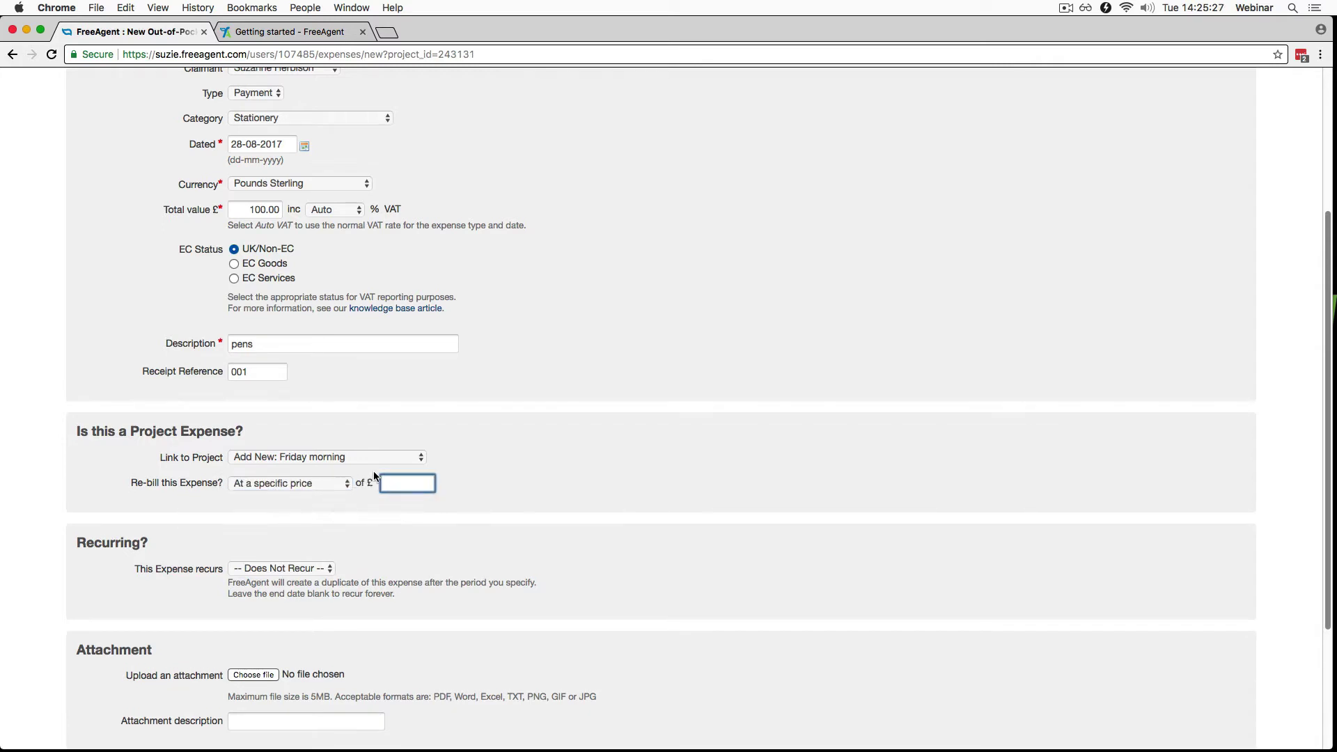
pyautogui.write('150')
pyautogui.press('Tab')
# Review the completed expense details, leave it as not recurring, and create the expense
pyautogui.scroll(-3, 879, 624)
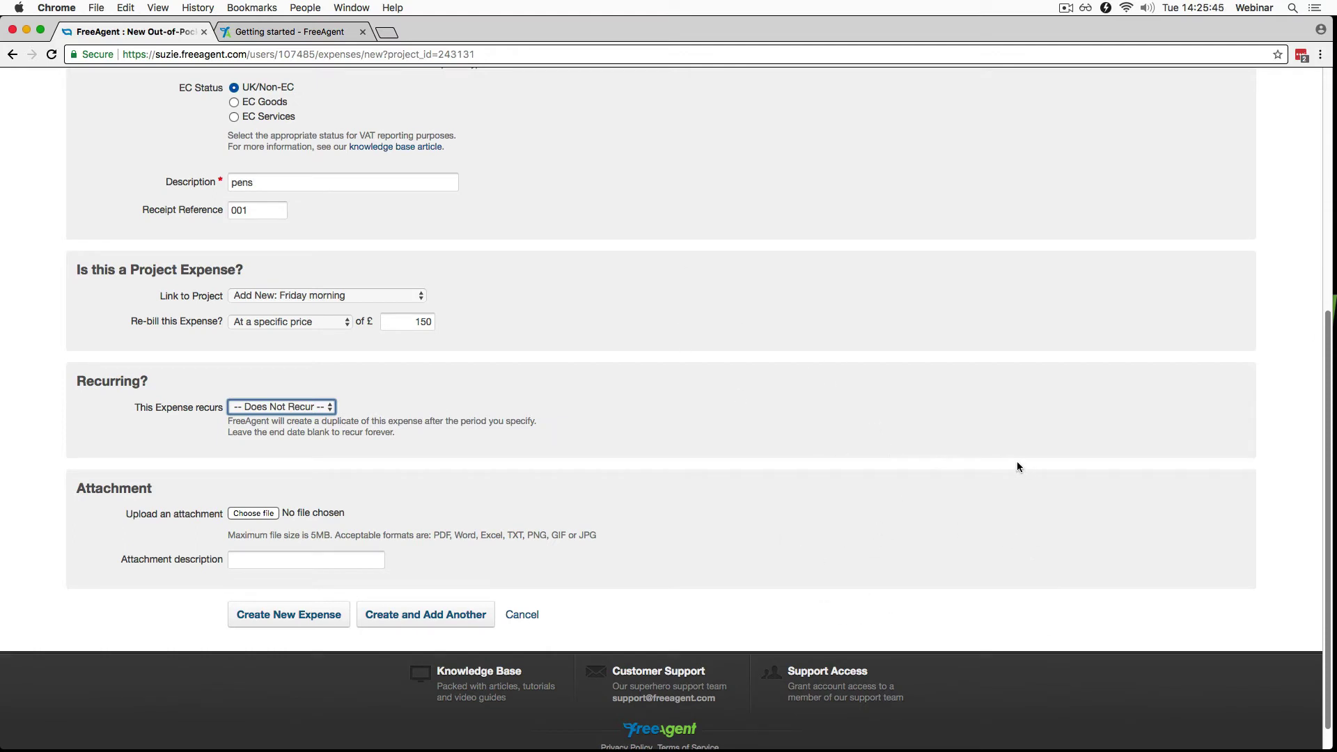
pyautogui.scroll(6, 1004, 464)
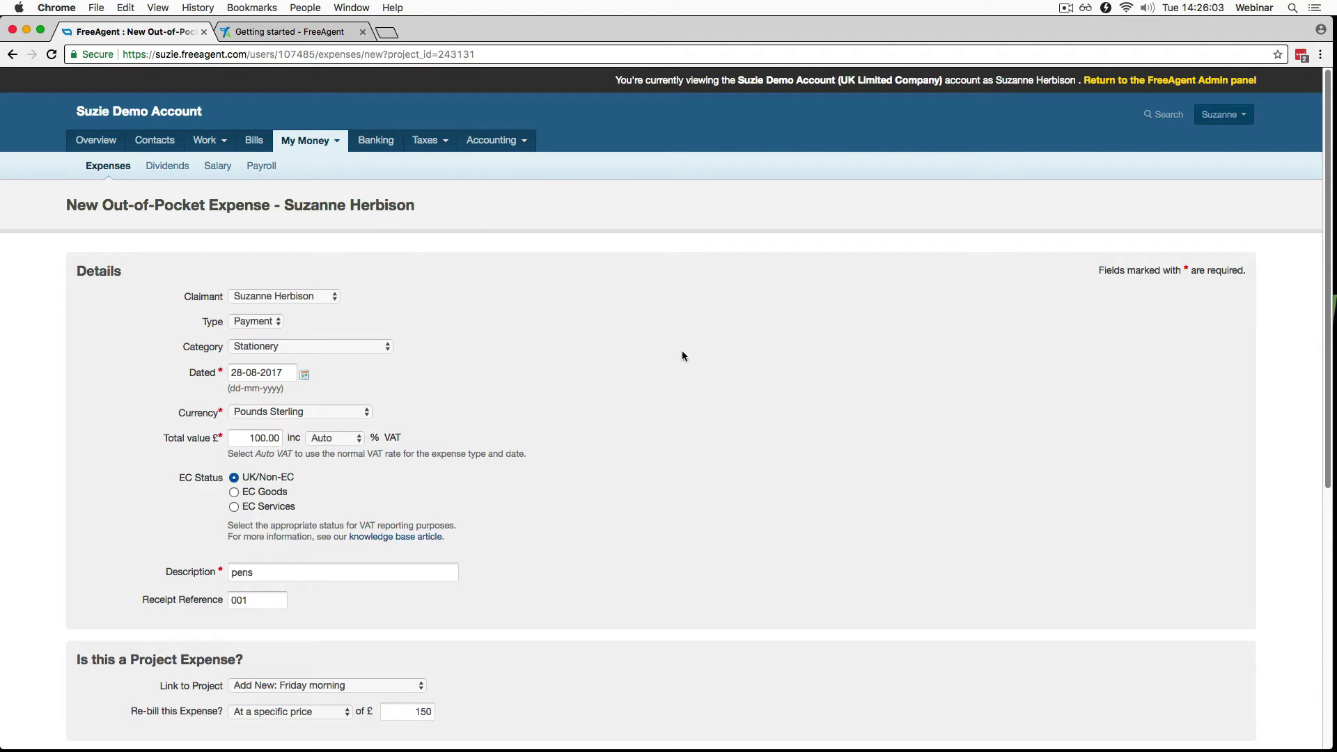
pyautogui.scroll(-6, 680, 356)
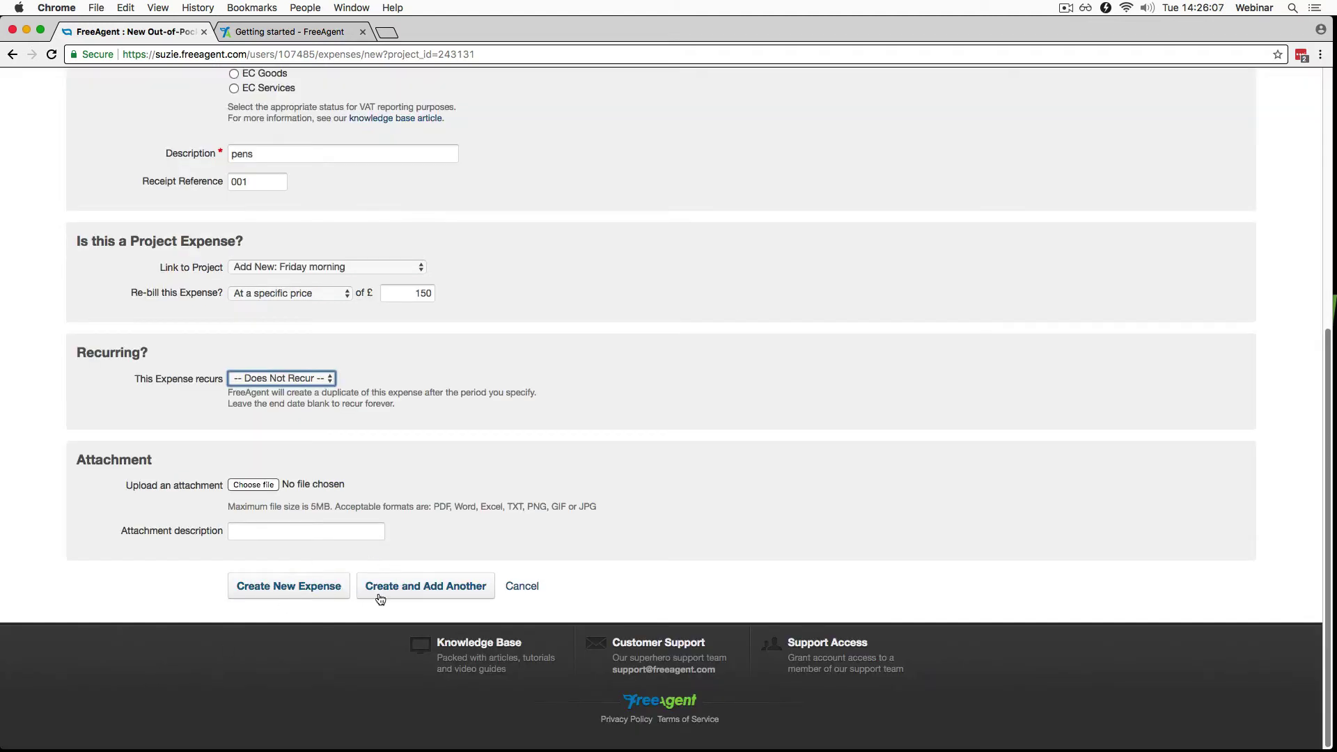
pyautogui.click(270, 596)
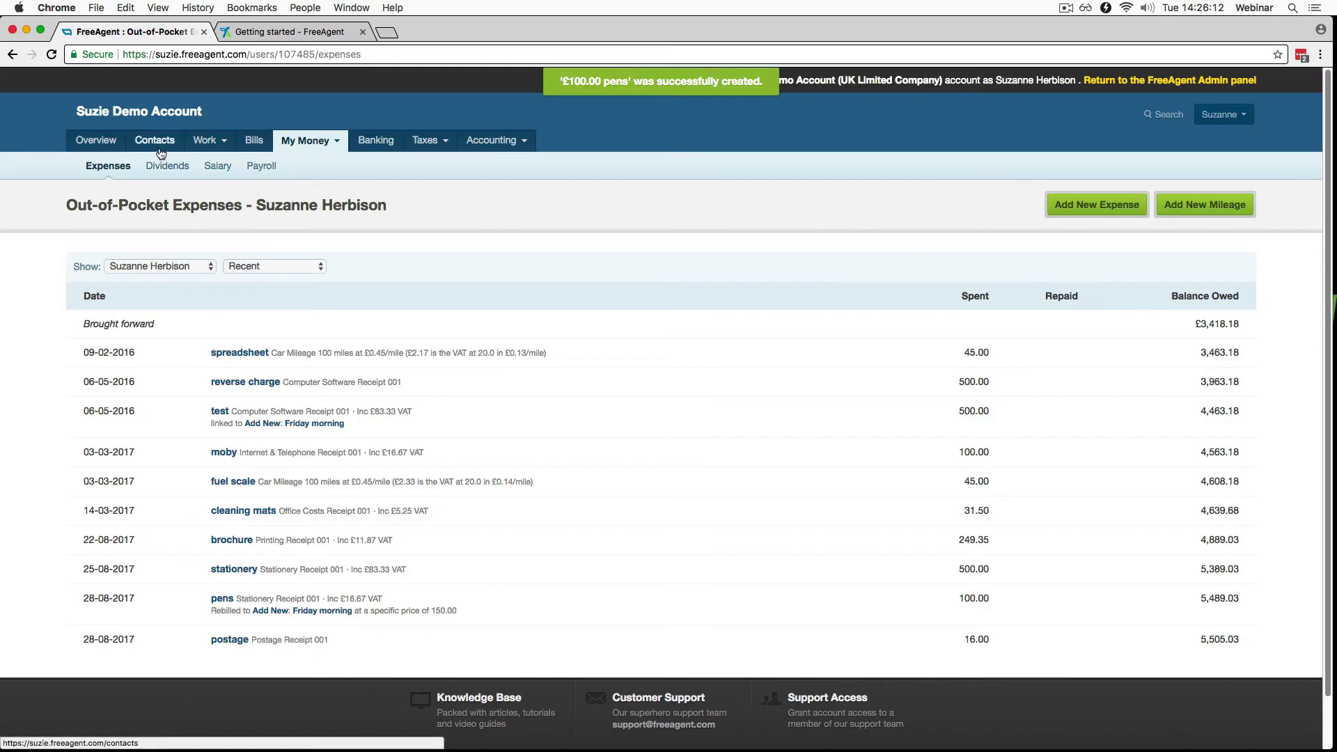
# Open the Friday morning project and start a new invoice from it
pyautogui.moveTo(217, 149)
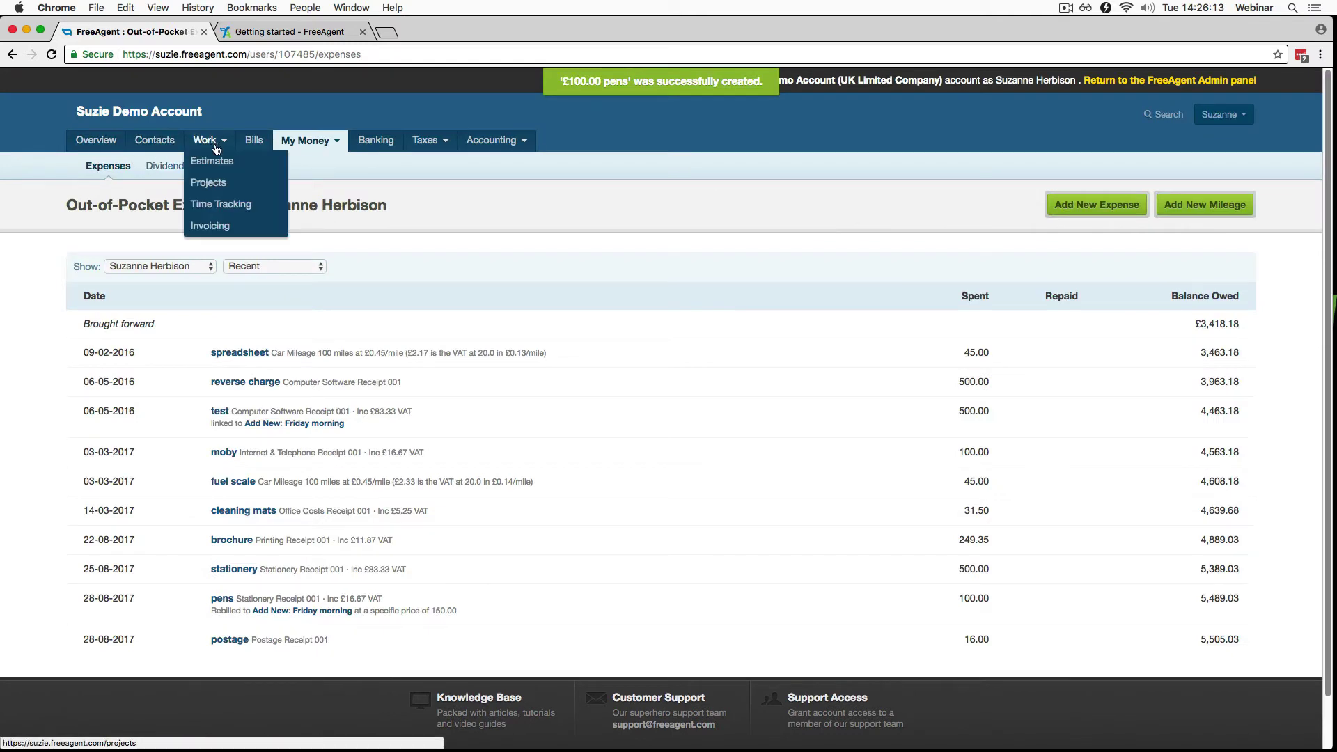
pyautogui.click(208, 183)
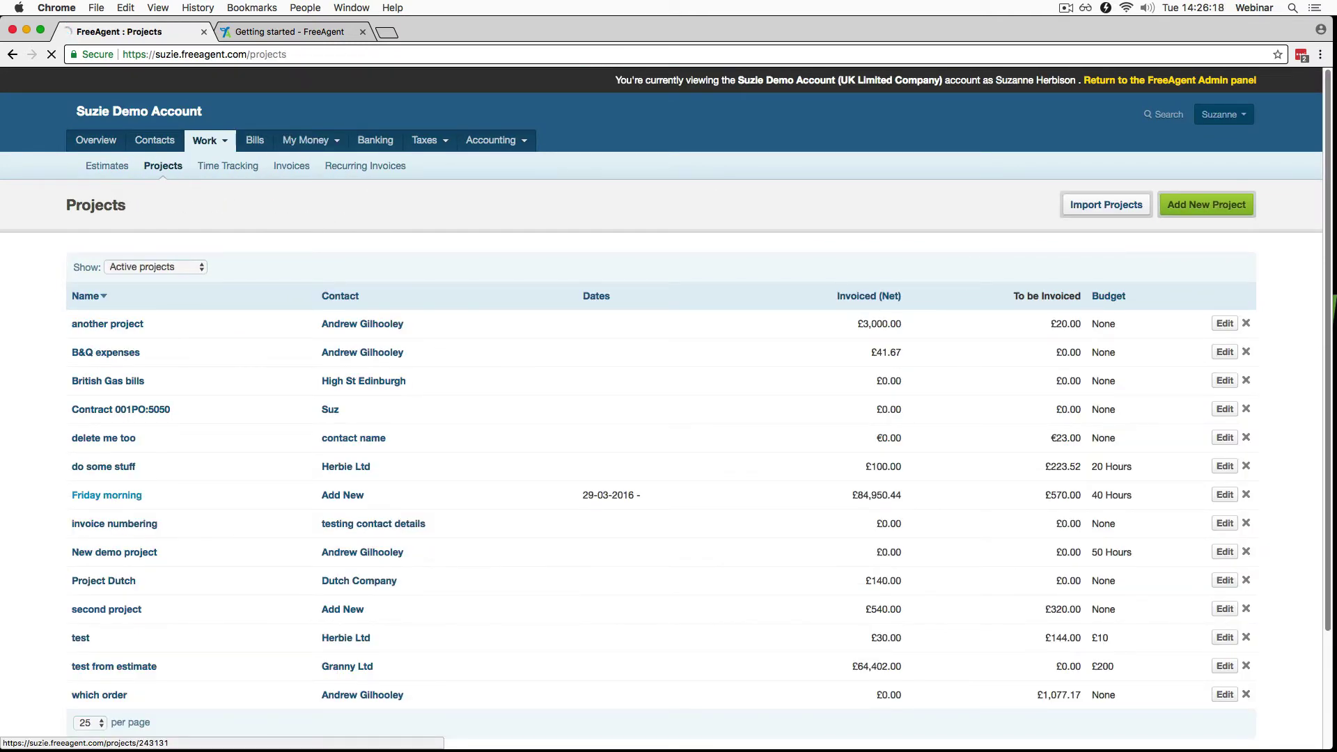
pyautogui.click(108, 496)
pyautogui.click(1242, 204)
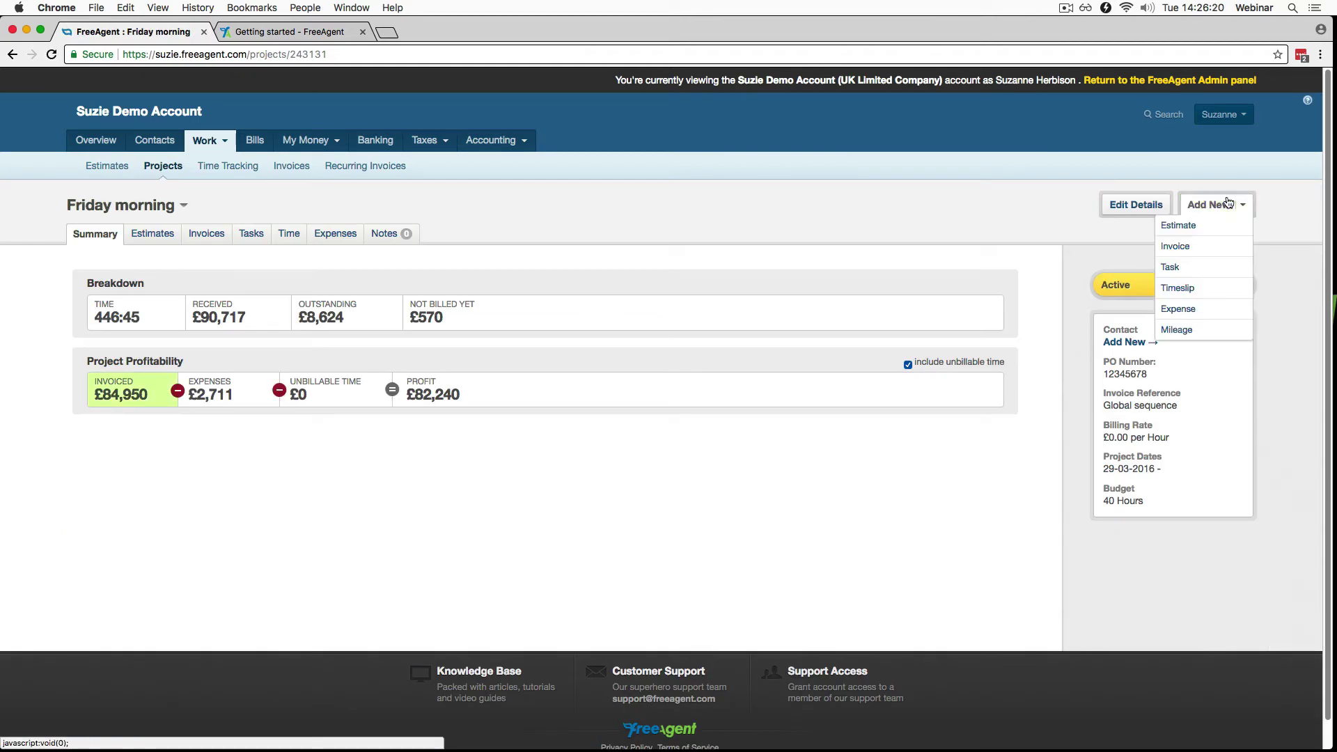
pyautogui.click(1184, 243)
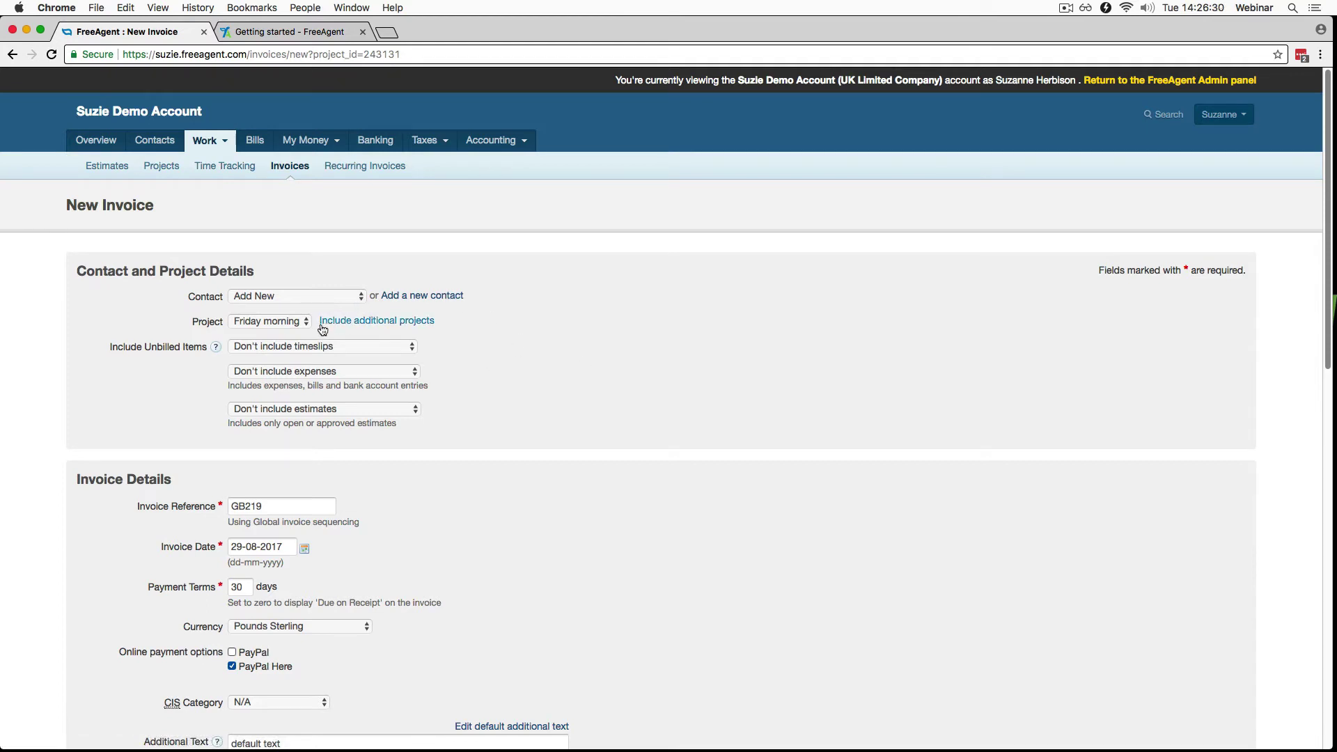
# Add second project to the invoice and include all unbilled timeslips on one line and each expense on a separate line
pyautogui.click(365, 320)
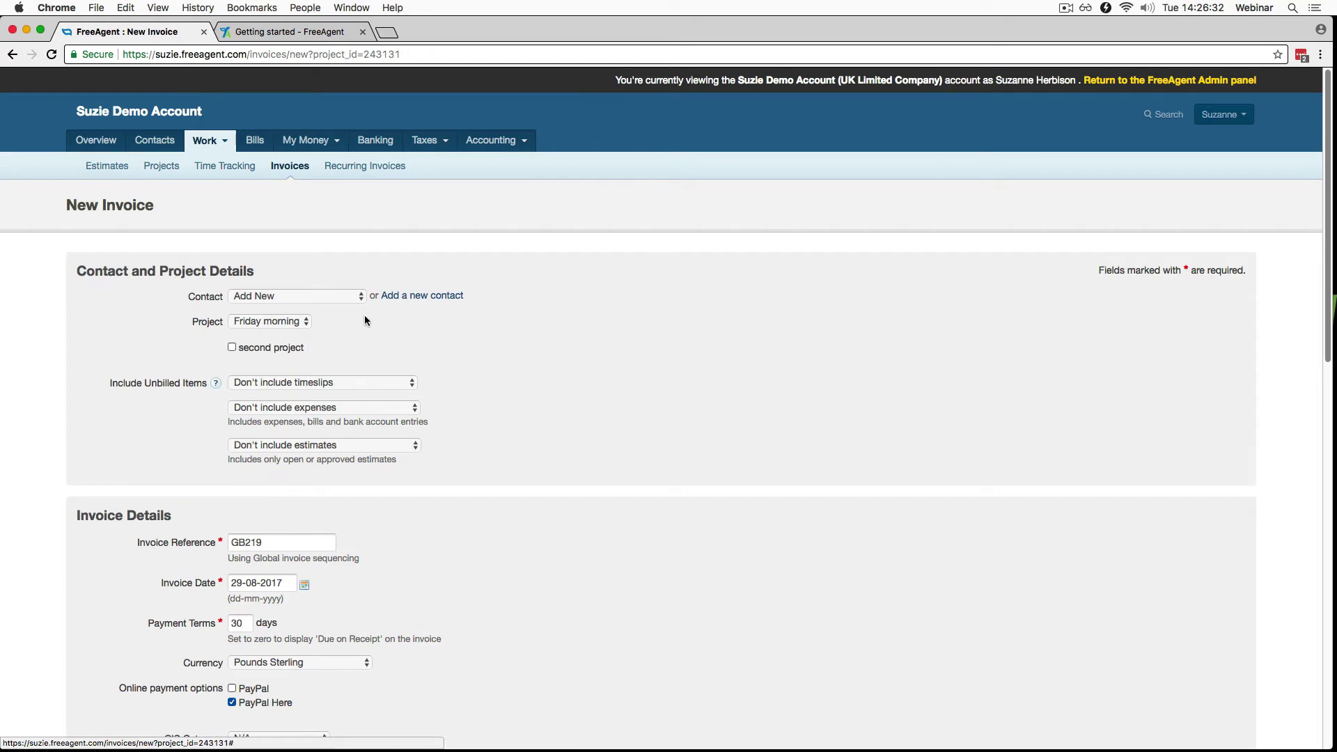
pyautogui.click(232, 347)
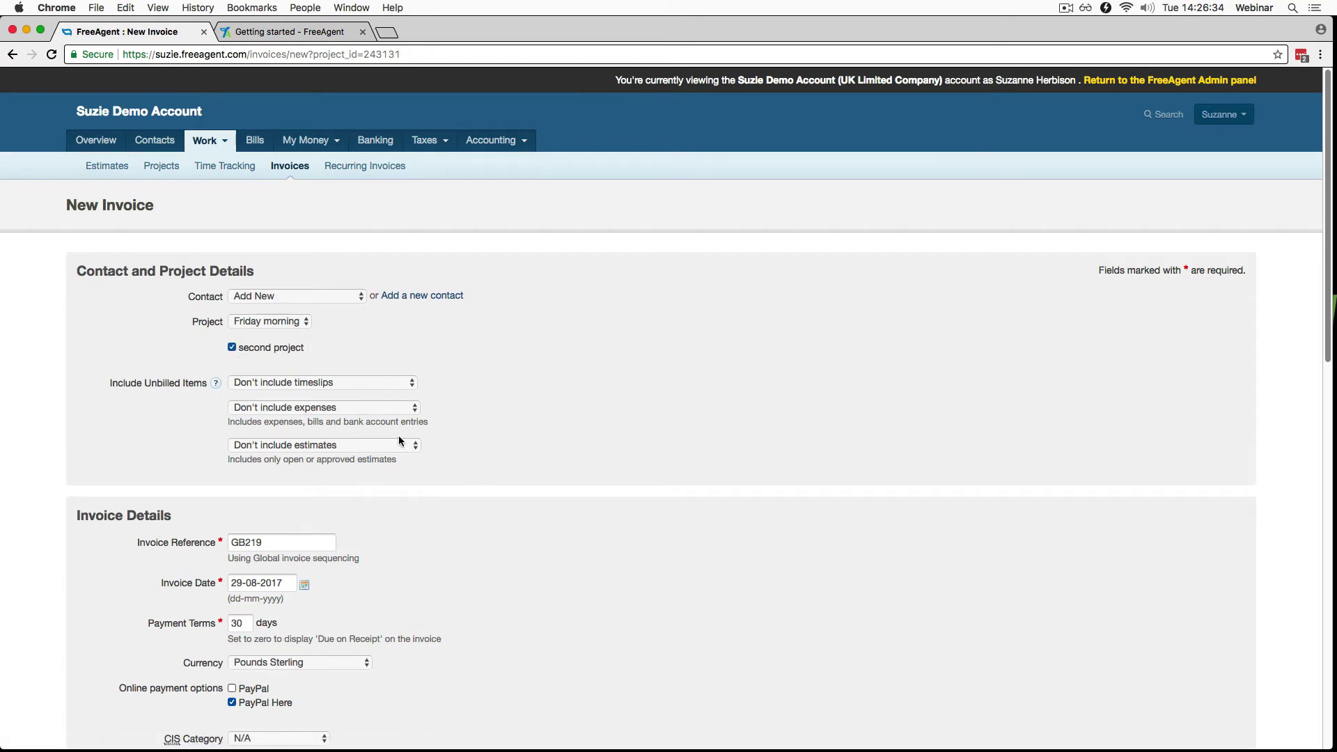
pyautogui.click(375, 382)
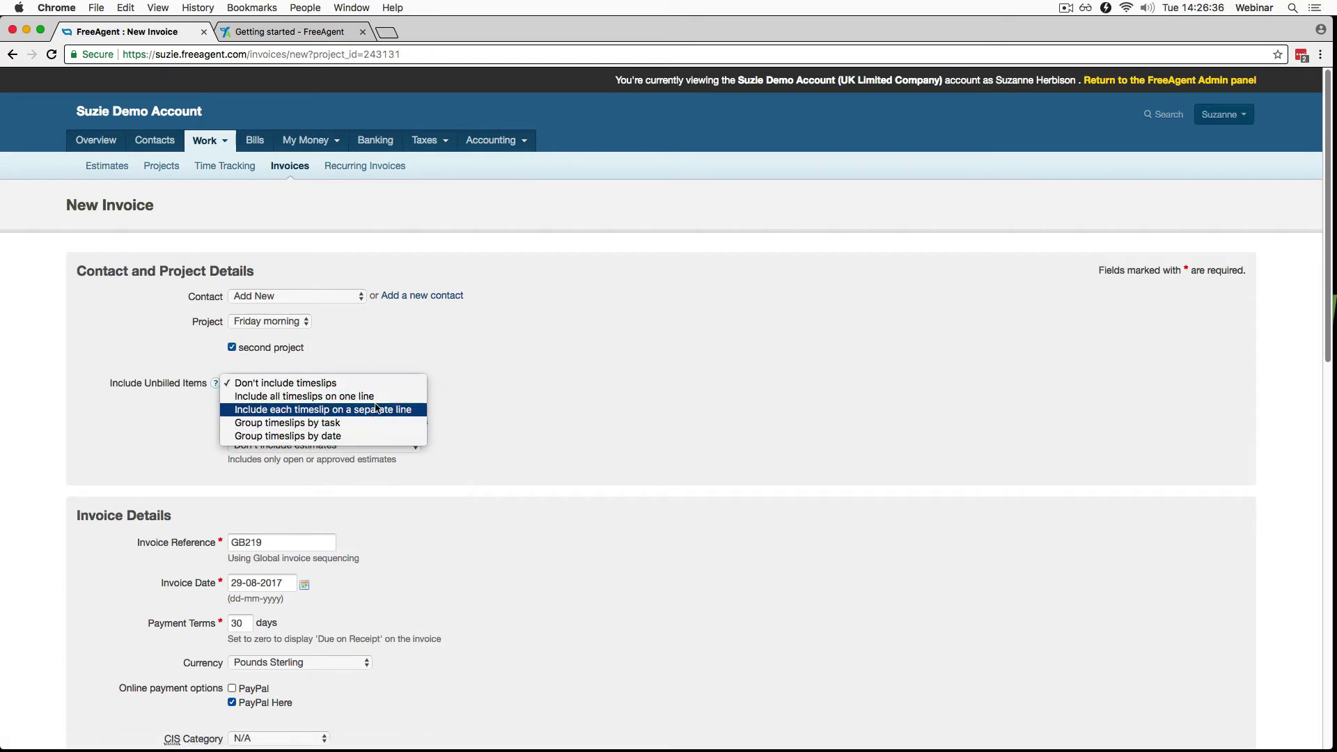
pyautogui.click(377, 397)
pyautogui.click(404, 408)
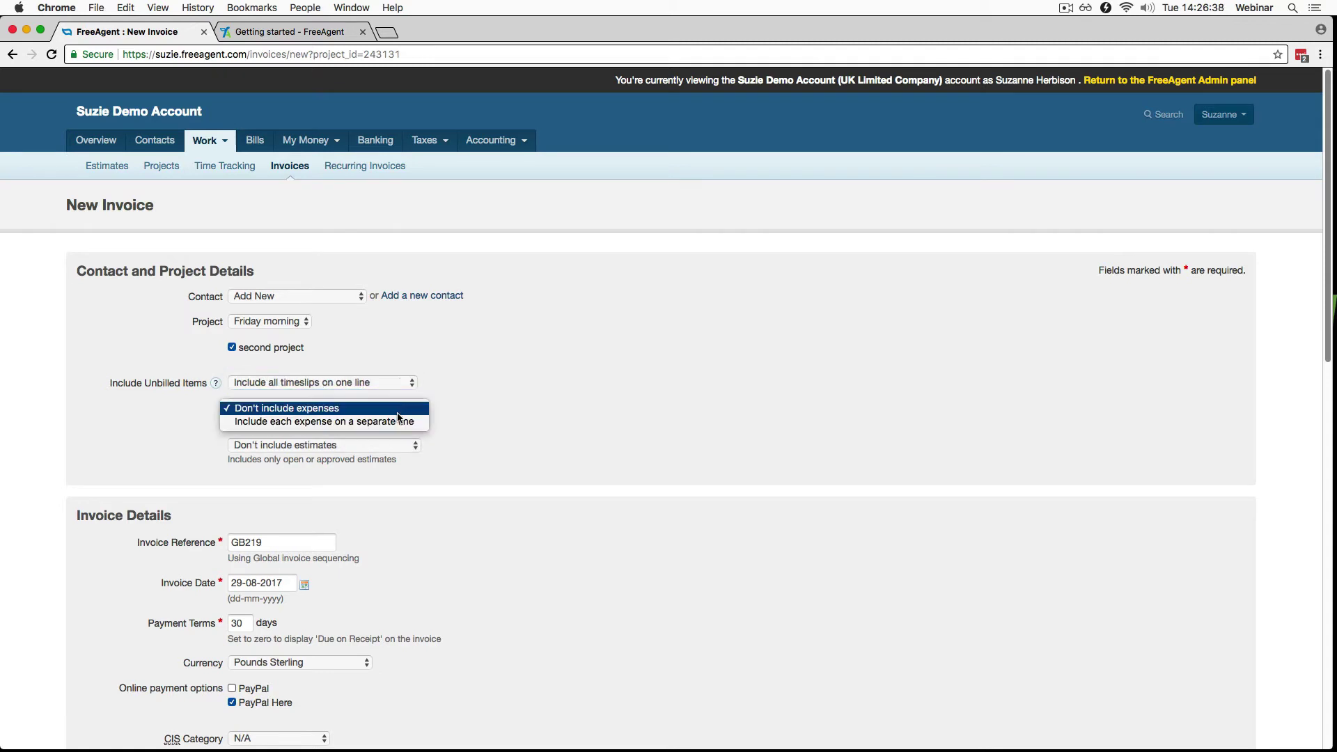
pyautogui.click(393, 422)
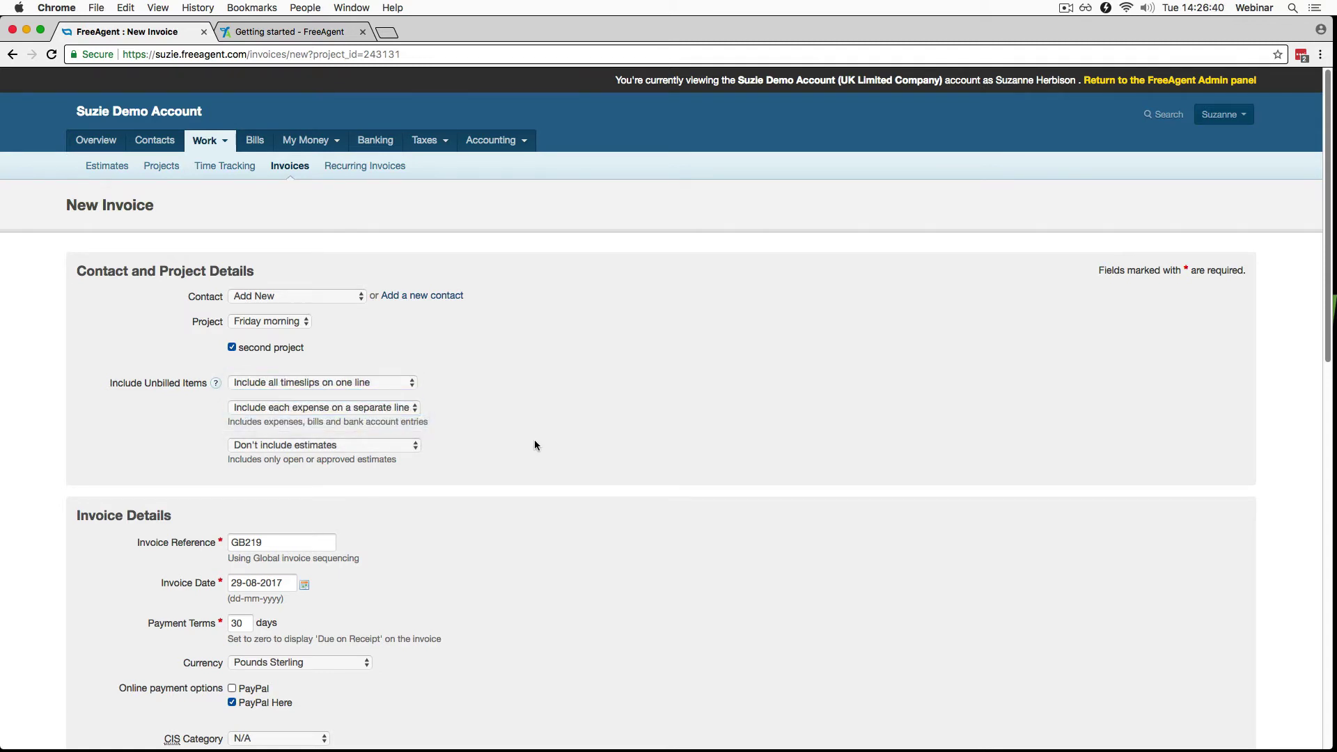
# Set the invoice date to 31-08-2017 and the payment terms to 14 days
pyautogui.scroll(-3, 541, 445)
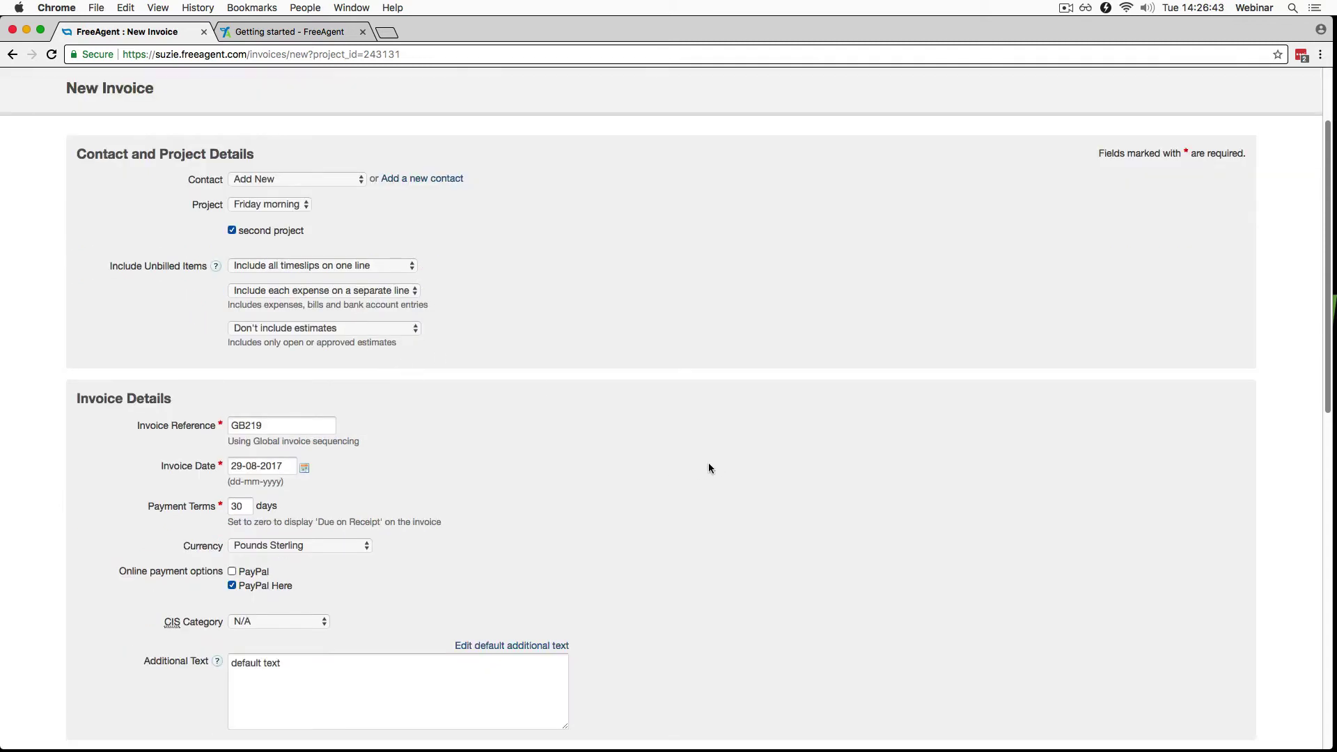
pyautogui.scroll(-3, 708, 467)
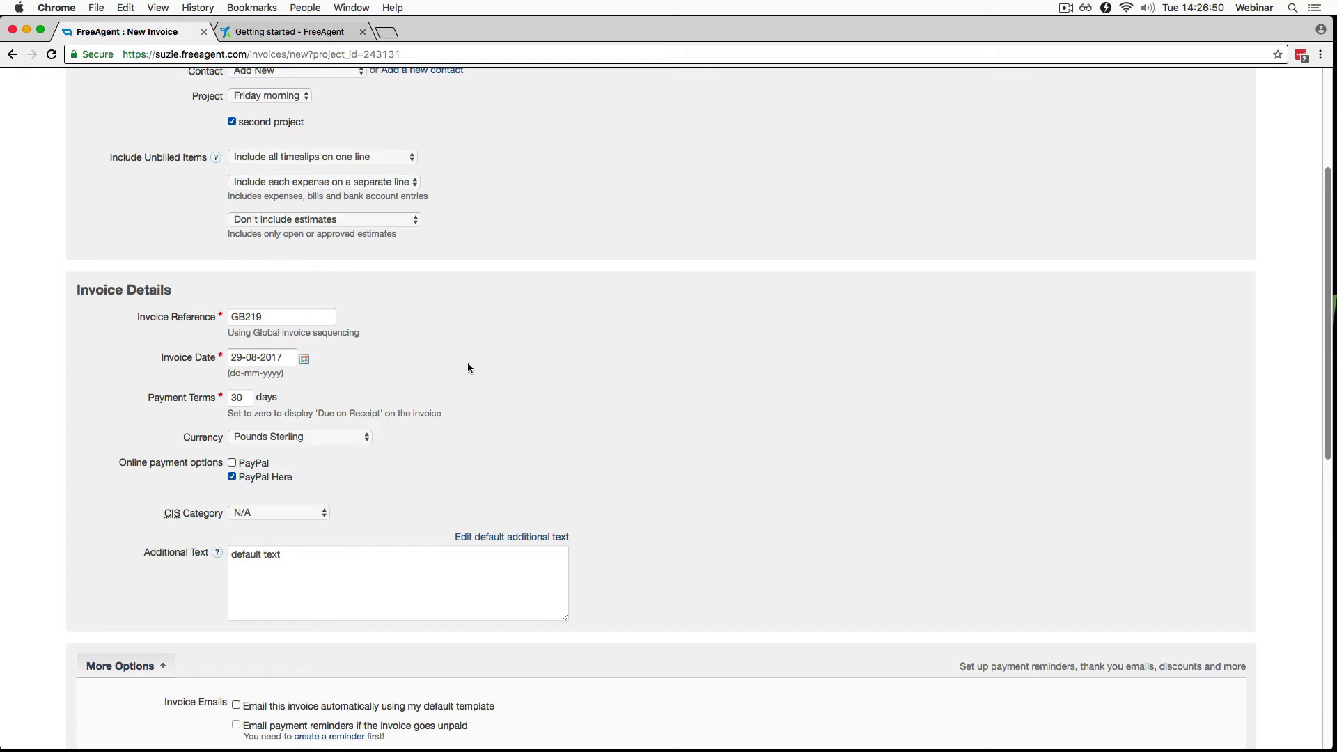
pyautogui.click(304, 359)
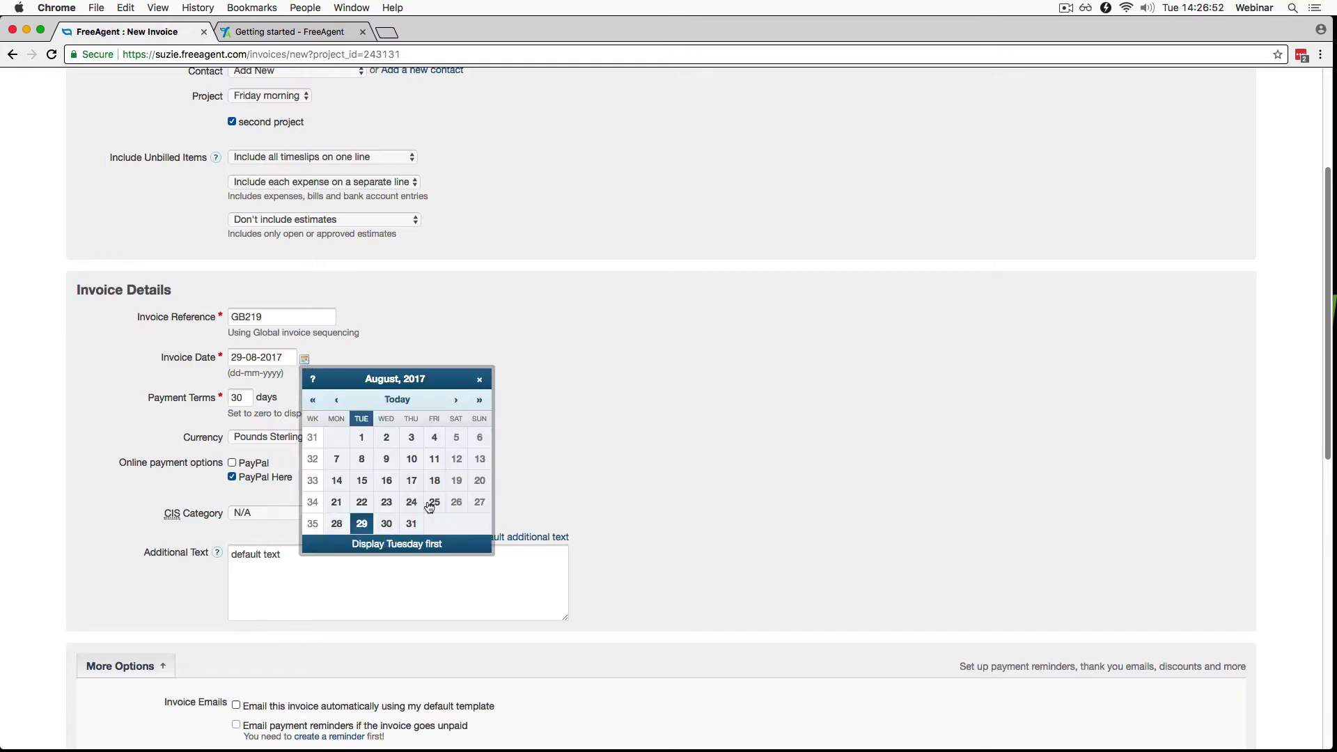
pyautogui.click(412, 526)
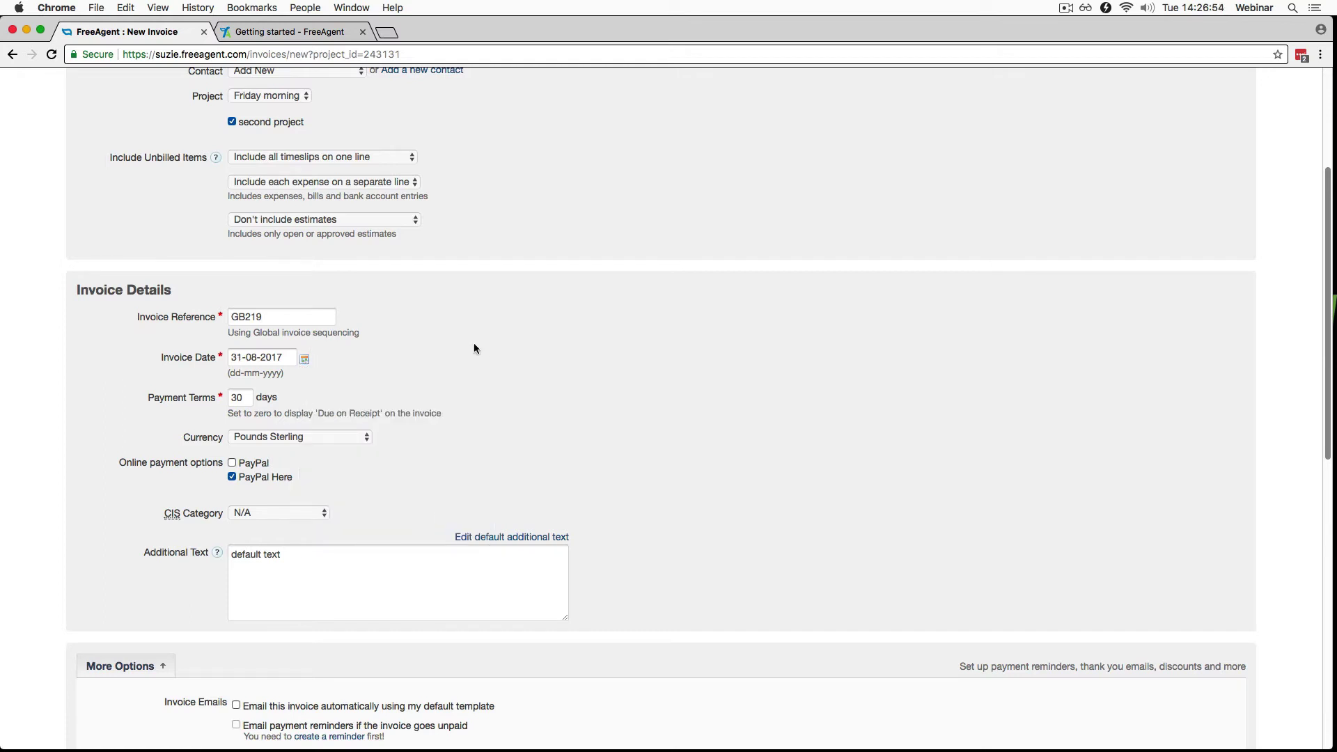
pyautogui.scroll(-3, 524, 346)
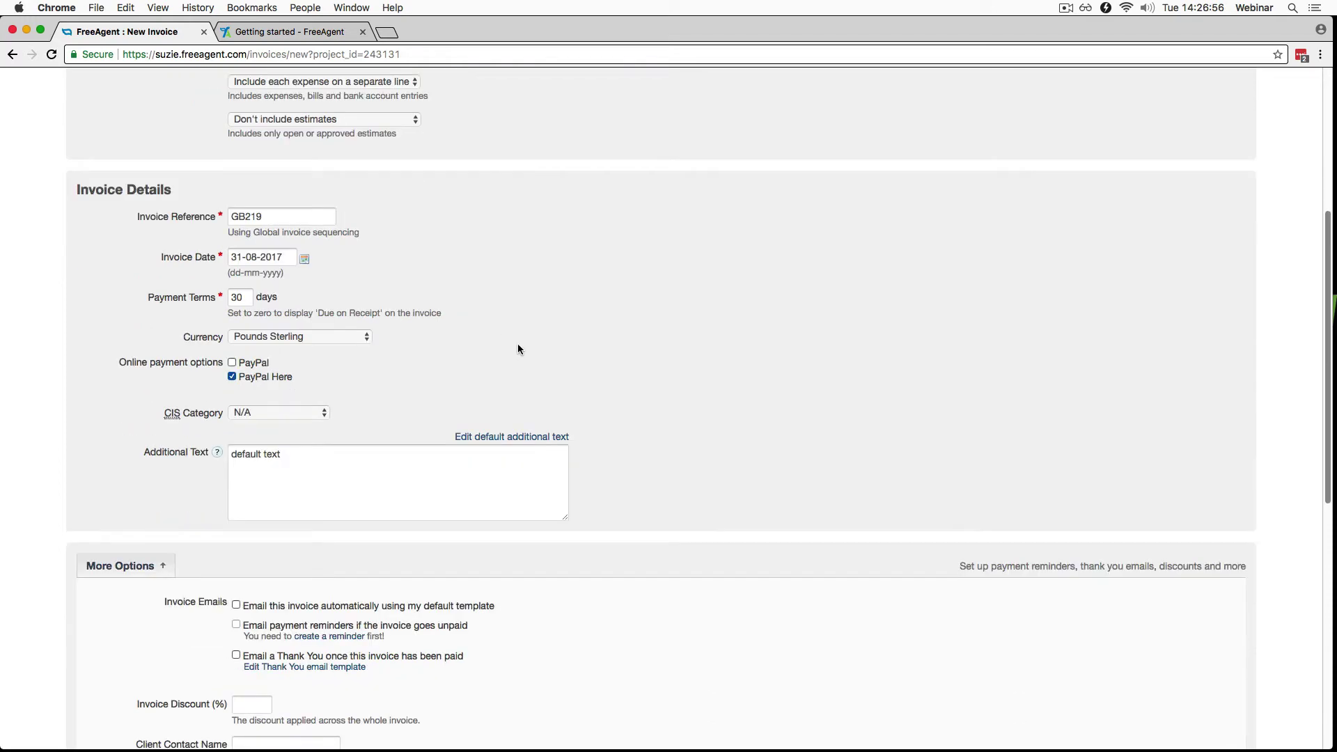
pyautogui.doubleClick(250, 297)
pyautogui.write('14')
pyautogui.click(508, 346)
# Enable PayPal online payment on the invoice with the CIS category kept at N/A, and collapse the additional invoice options
pyautogui.scroll(-5, 576, 358)
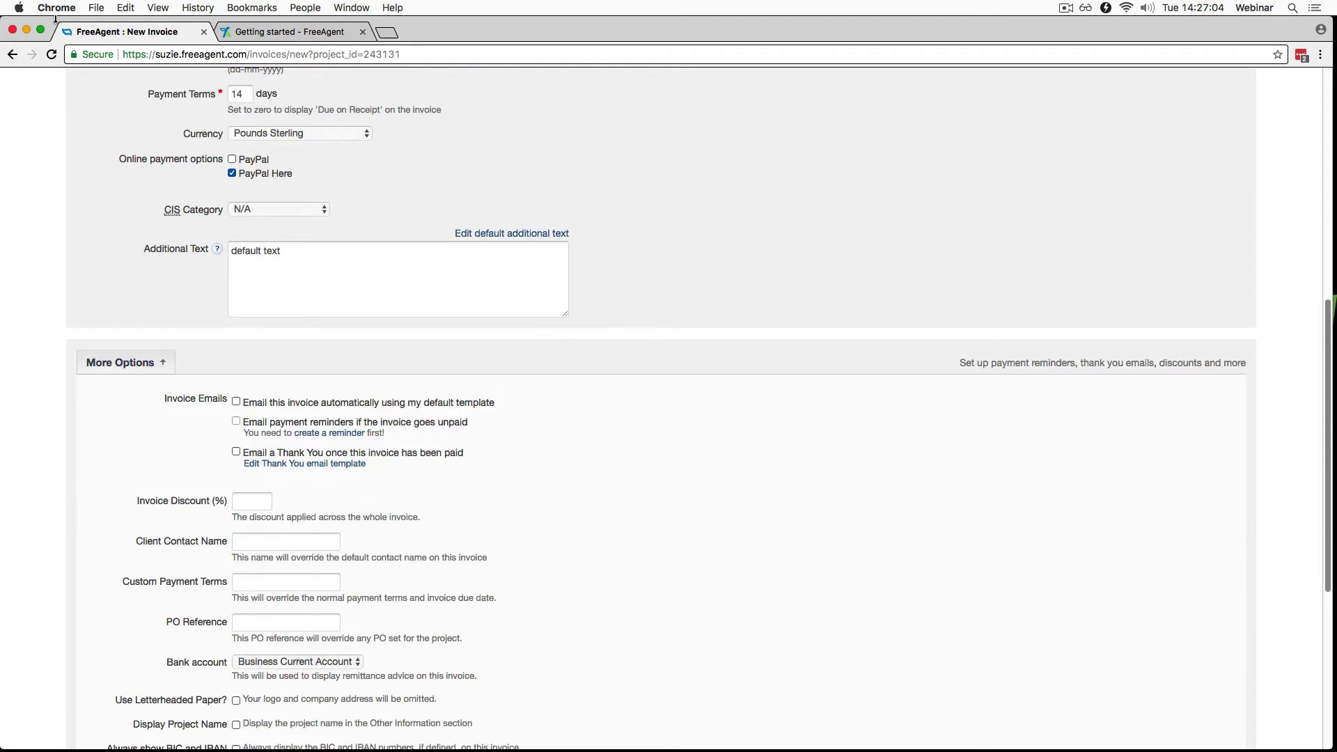
pyautogui.click(233, 160)
pyautogui.click(314, 210)
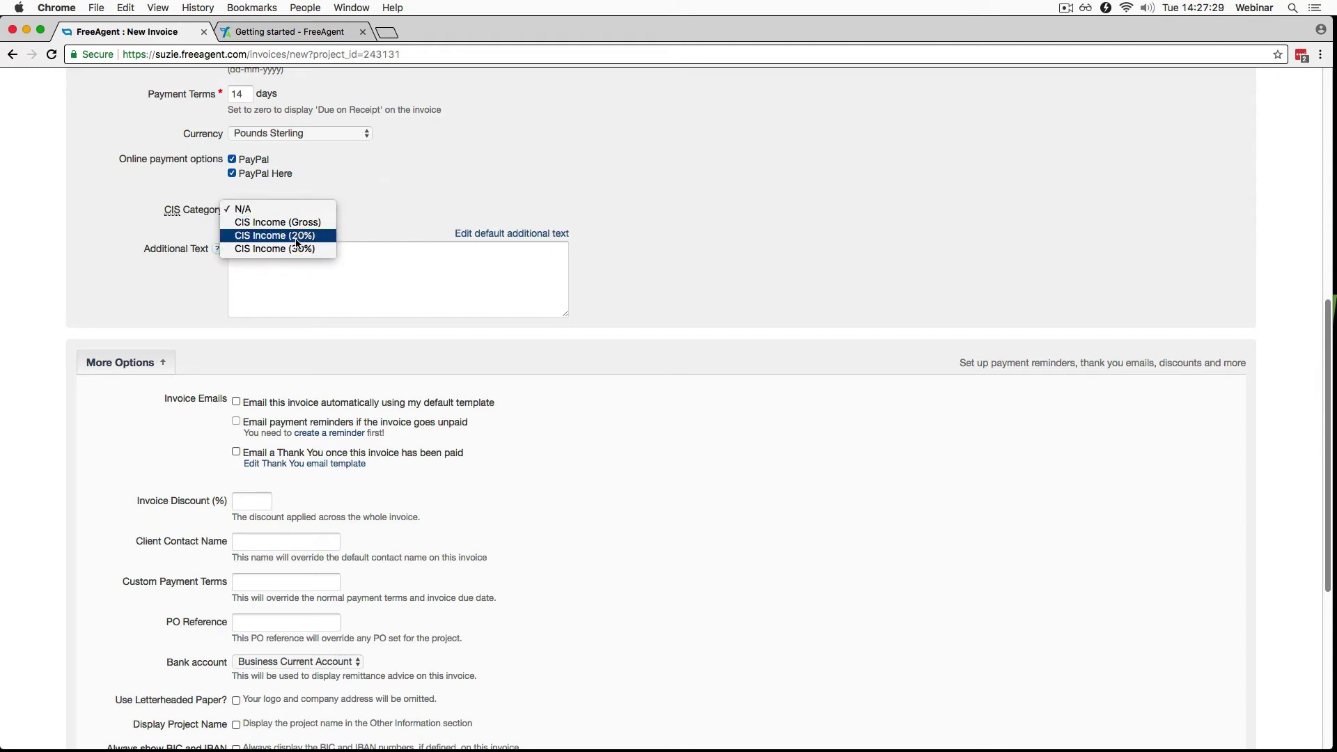
pyautogui.click(367, 222)
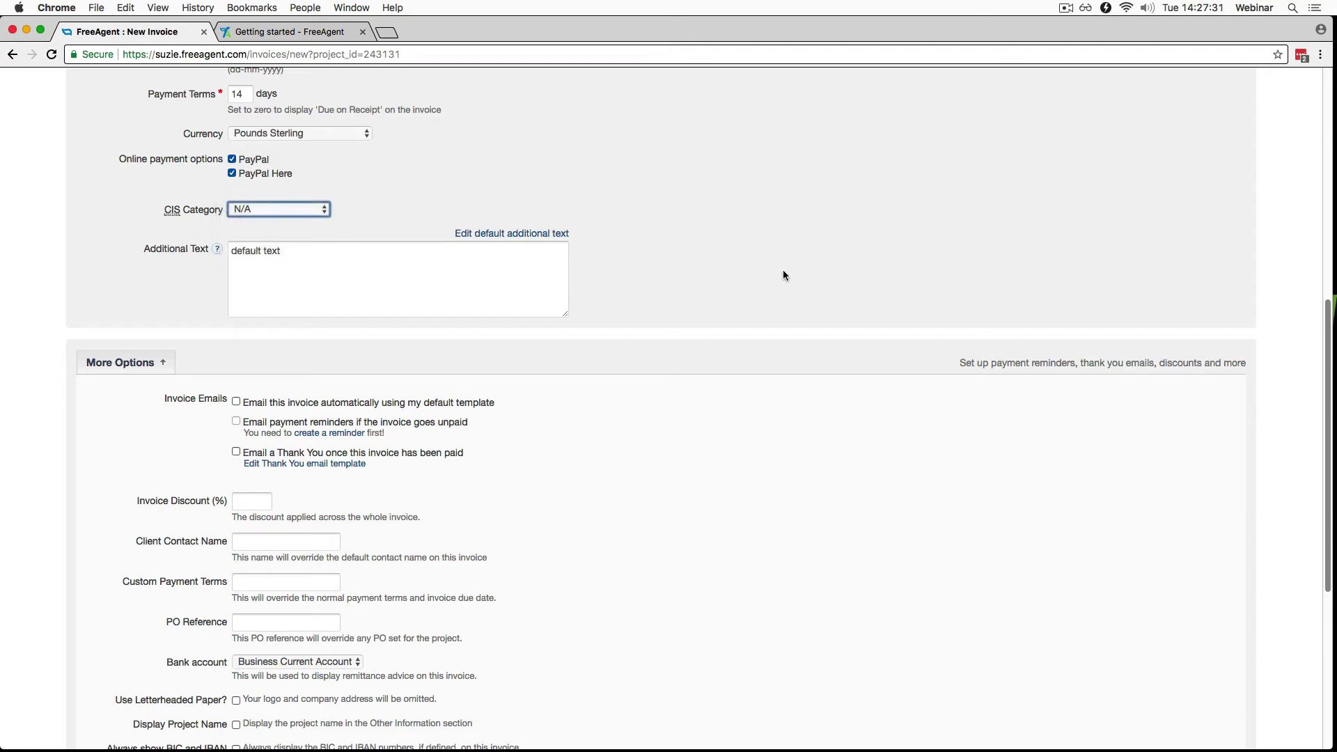
pyautogui.scroll(-1, 446, 328)
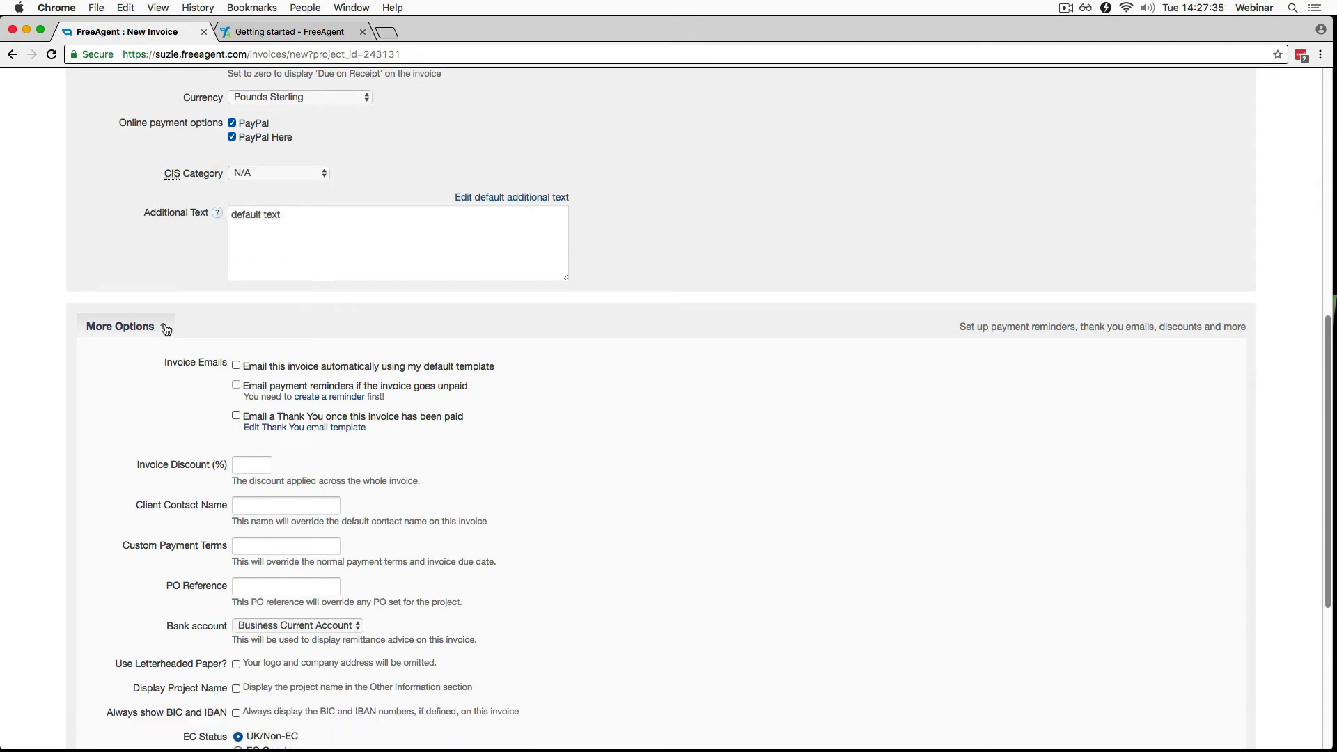
pyautogui.click(165, 324)
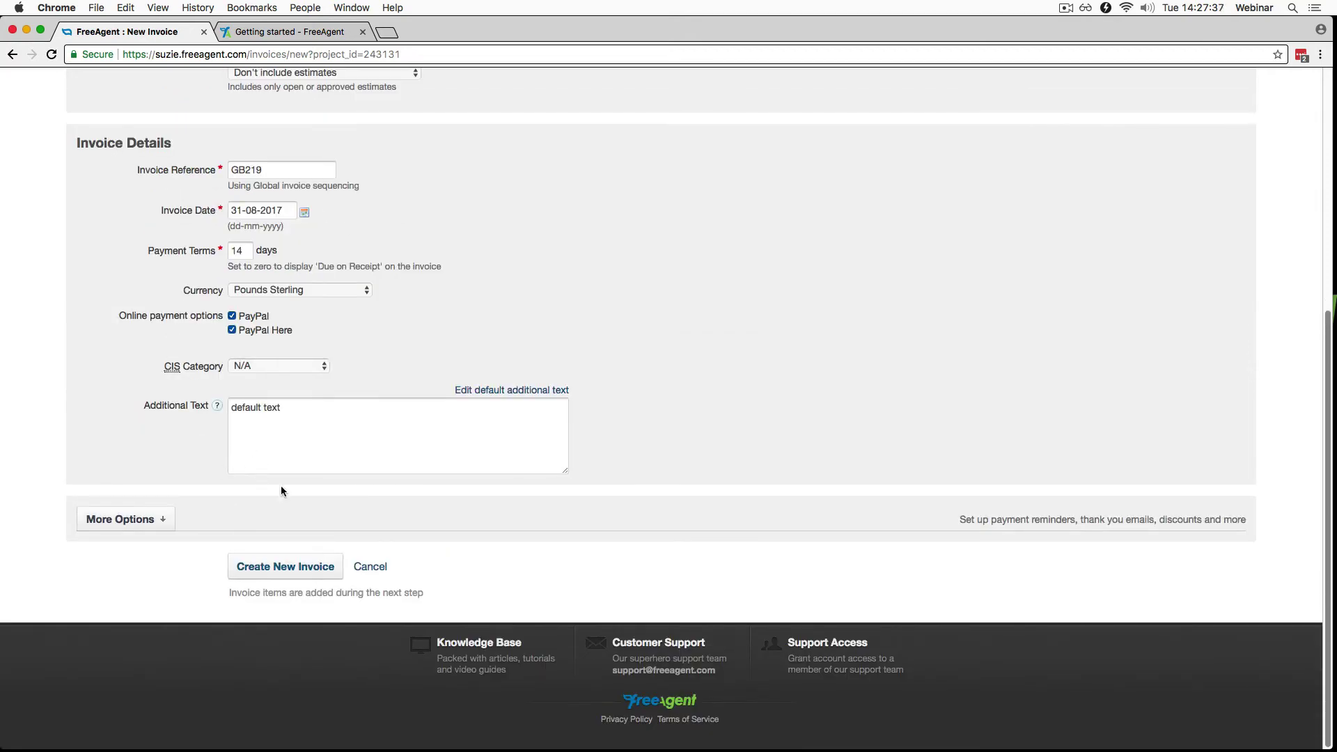
# Expand the additional invoice options and set the invoice to email automatically using the default template
pyautogui.click(167, 522)
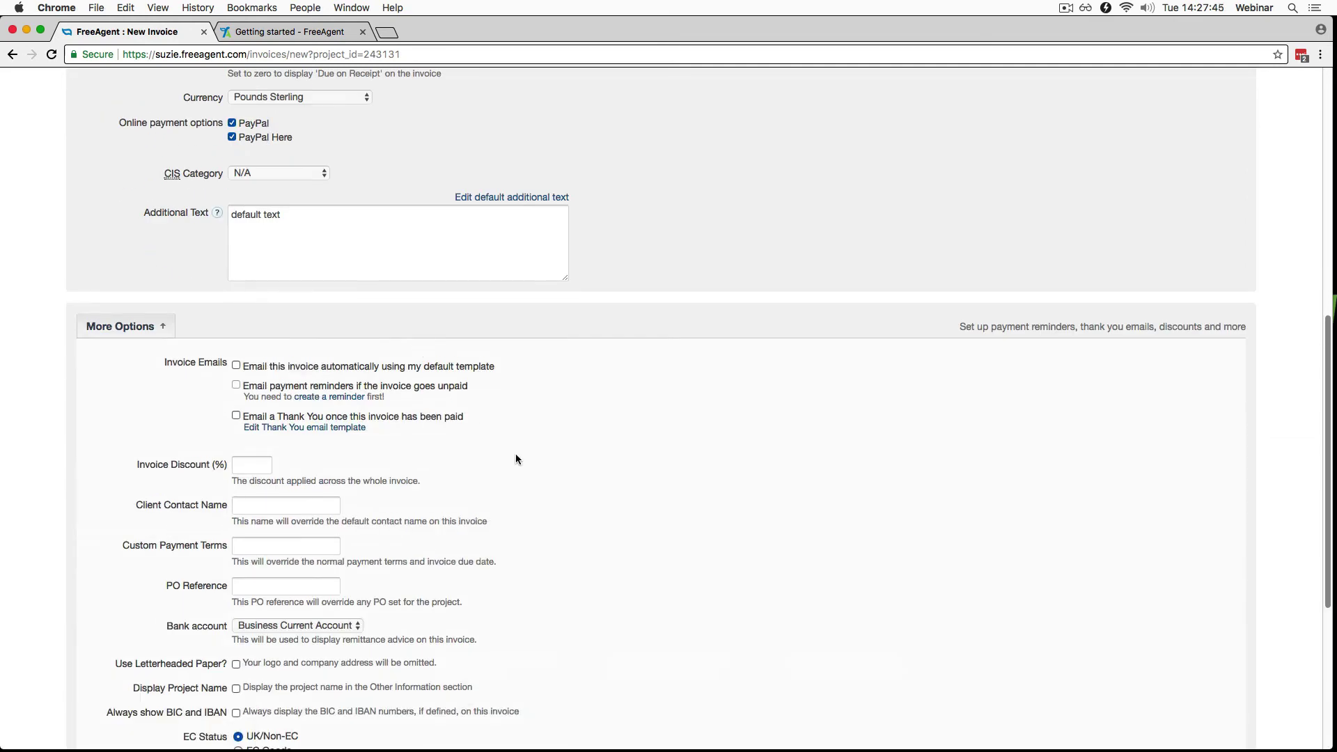
pyautogui.scroll(-2, 543, 417)
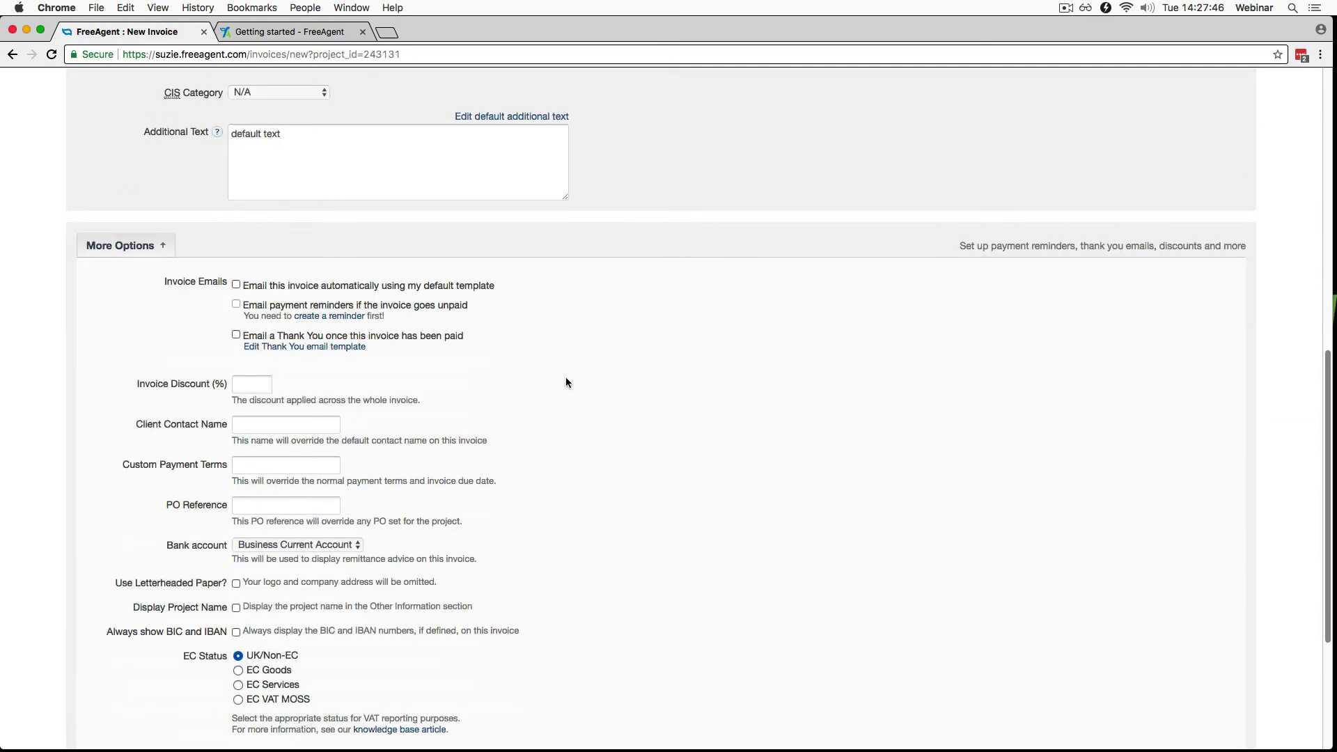
pyautogui.click(236, 285)
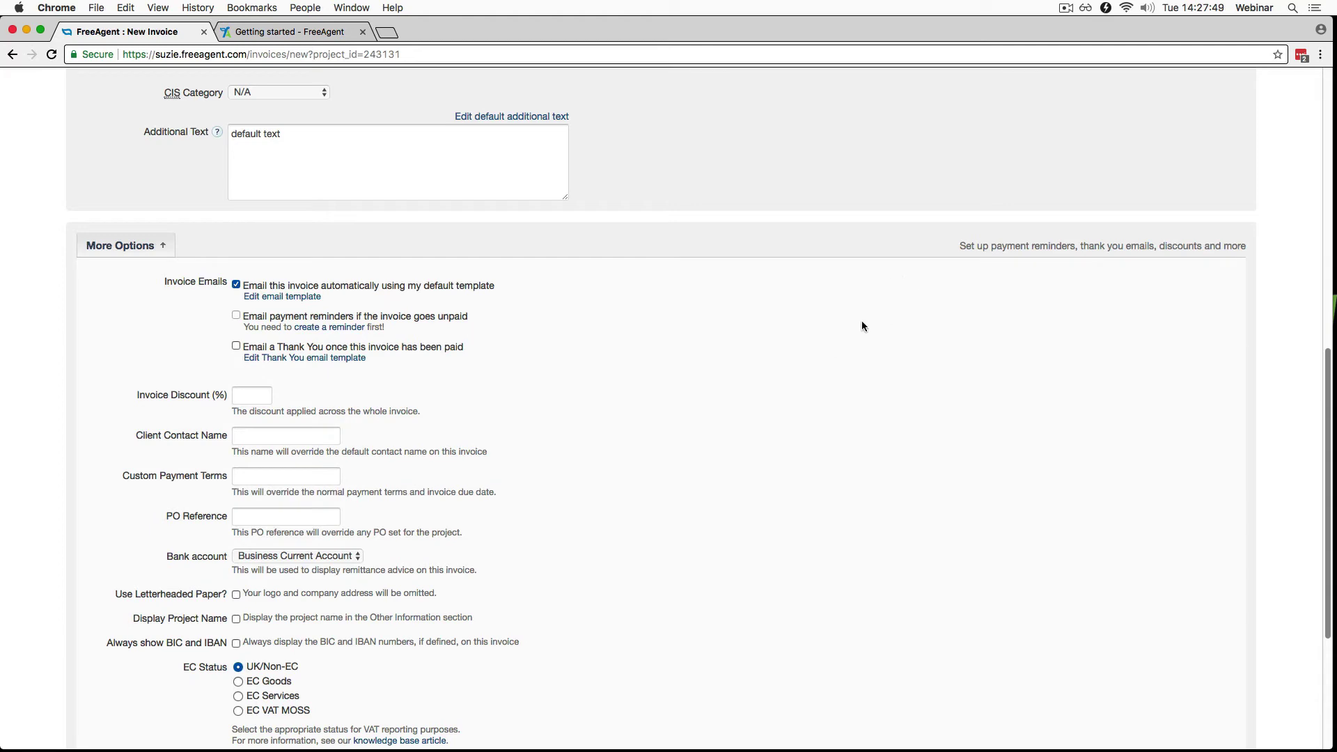
# Keep Business Current Account as the invoice's bank account and create the new invoice
pyautogui.scroll(-3, 771, 499)
pyautogui.click(335, 430)
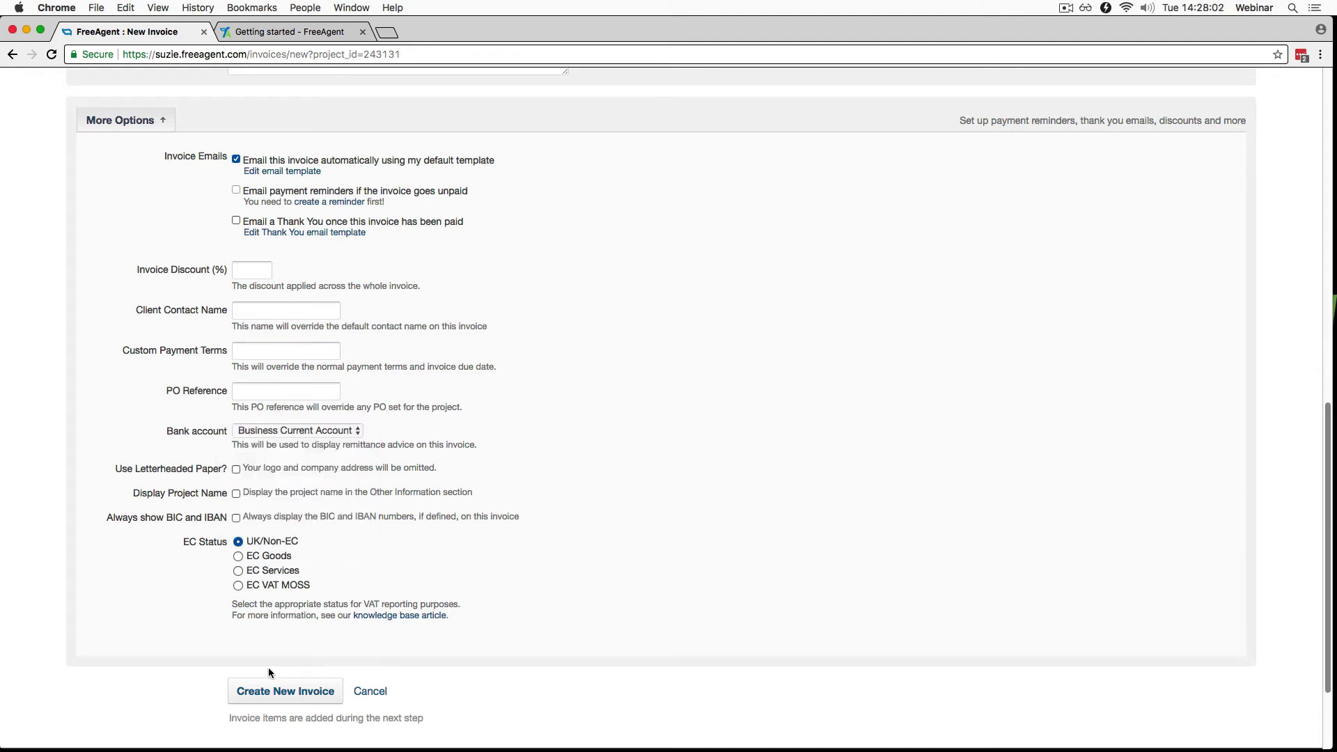
pyautogui.click(297, 430)
pyautogui.click(311, 694)
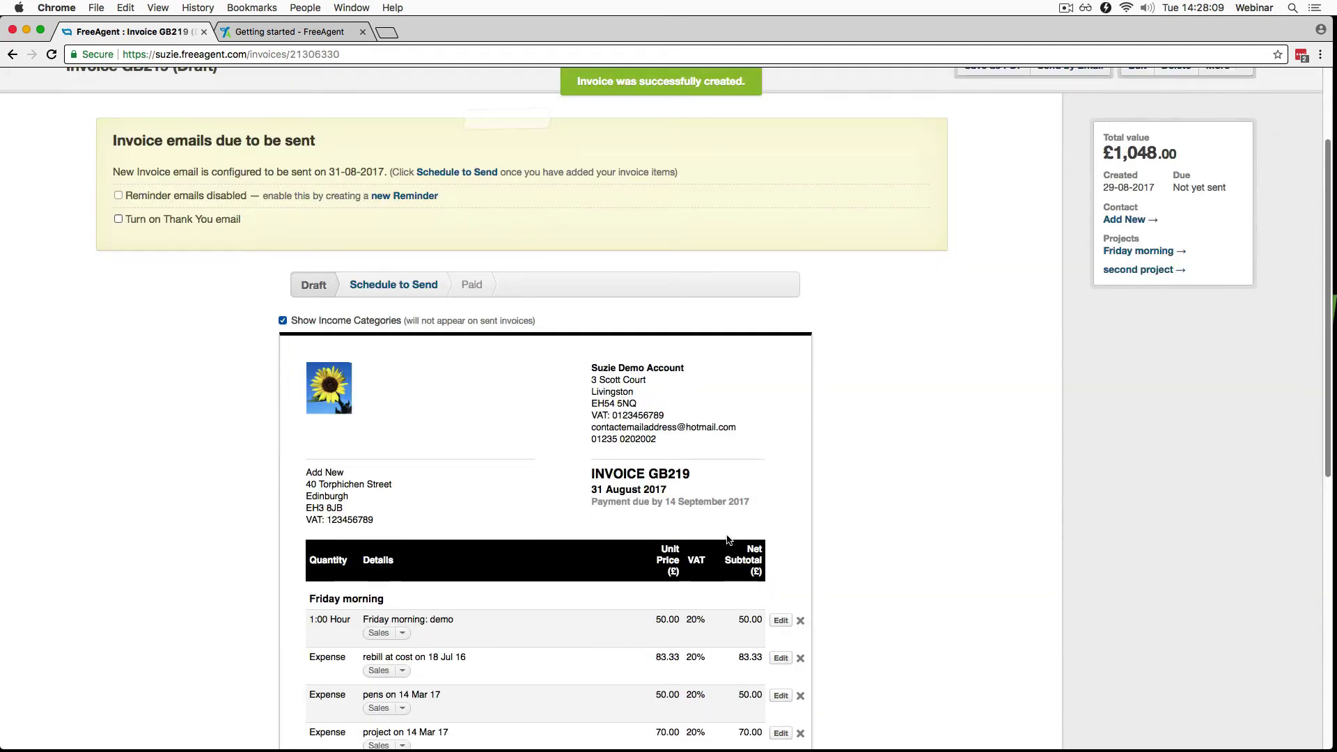
# Review the draft invoice's email schedule, status stages, sending options and line items
pyautogui.scroll(-2, 727, 540)
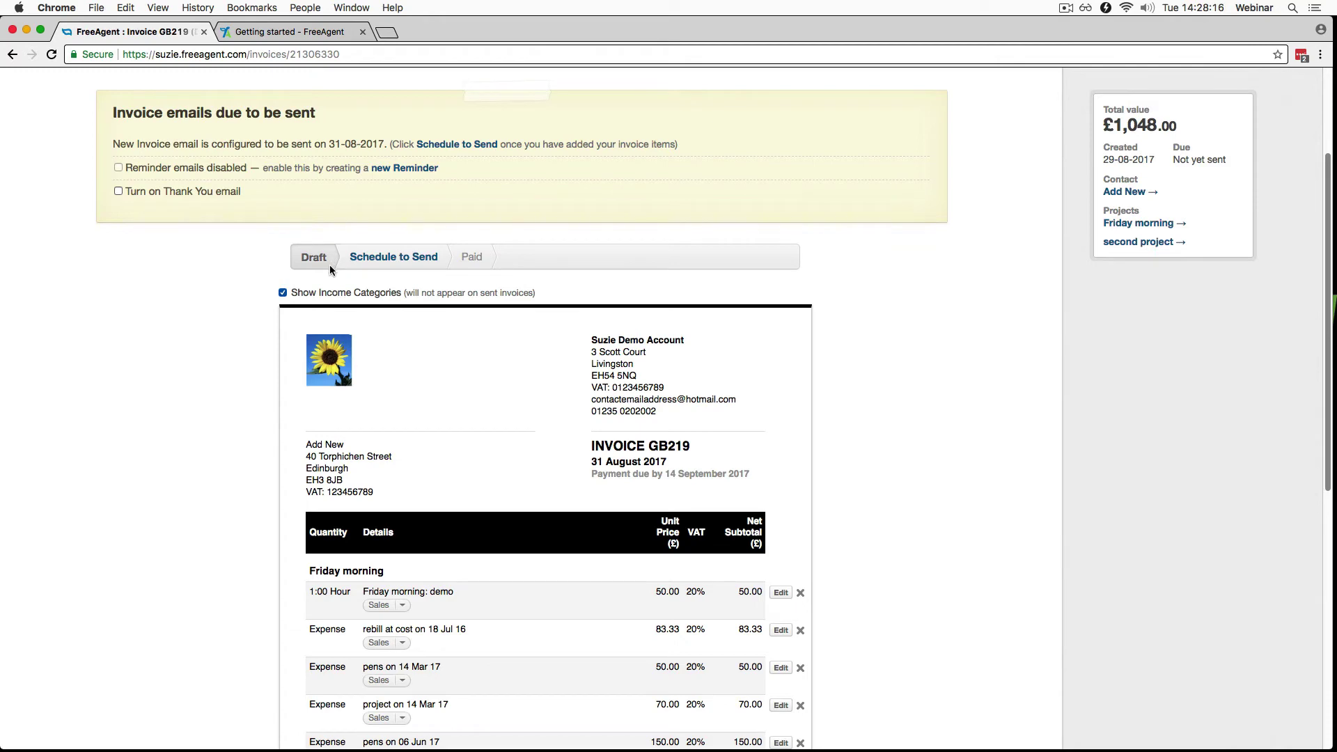
pyautogui.scroll(-3, 911, 409)
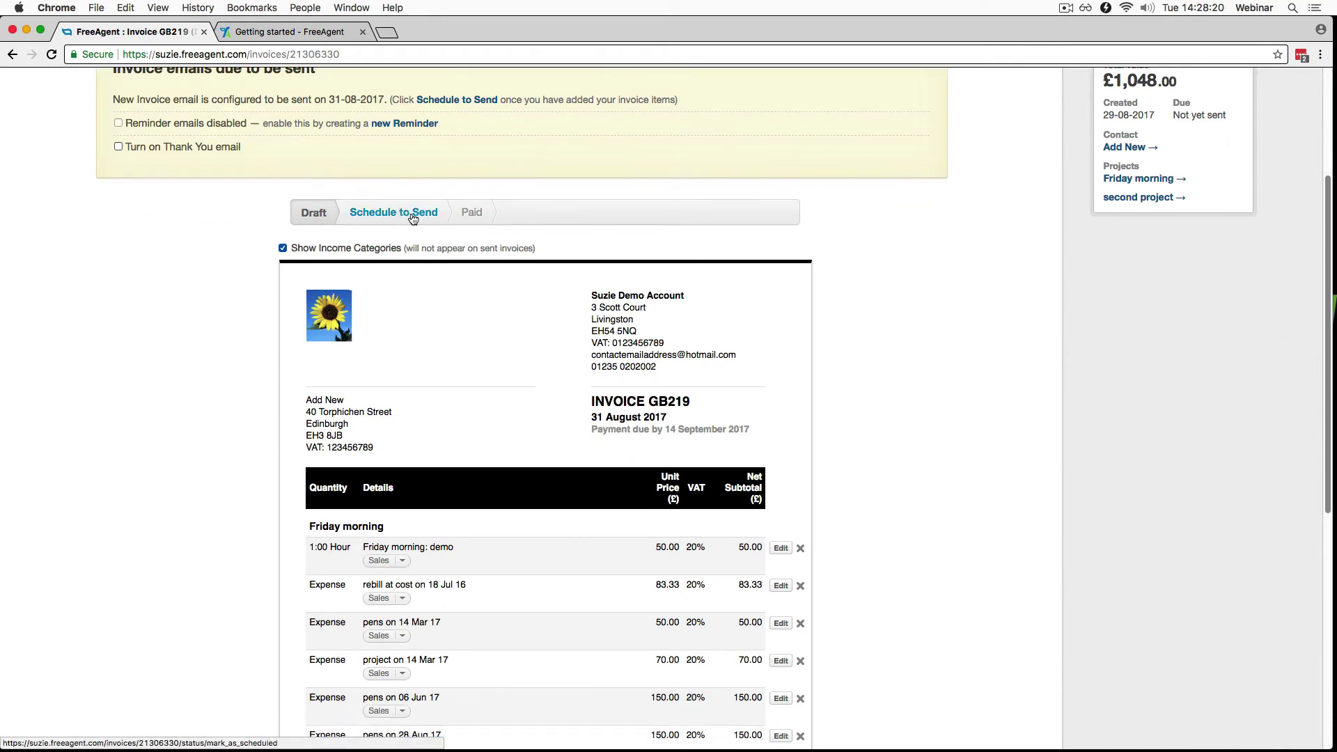
pyautogui.scroll(2, 663, 367)
pyautogui.scroll(8, 662, 367)
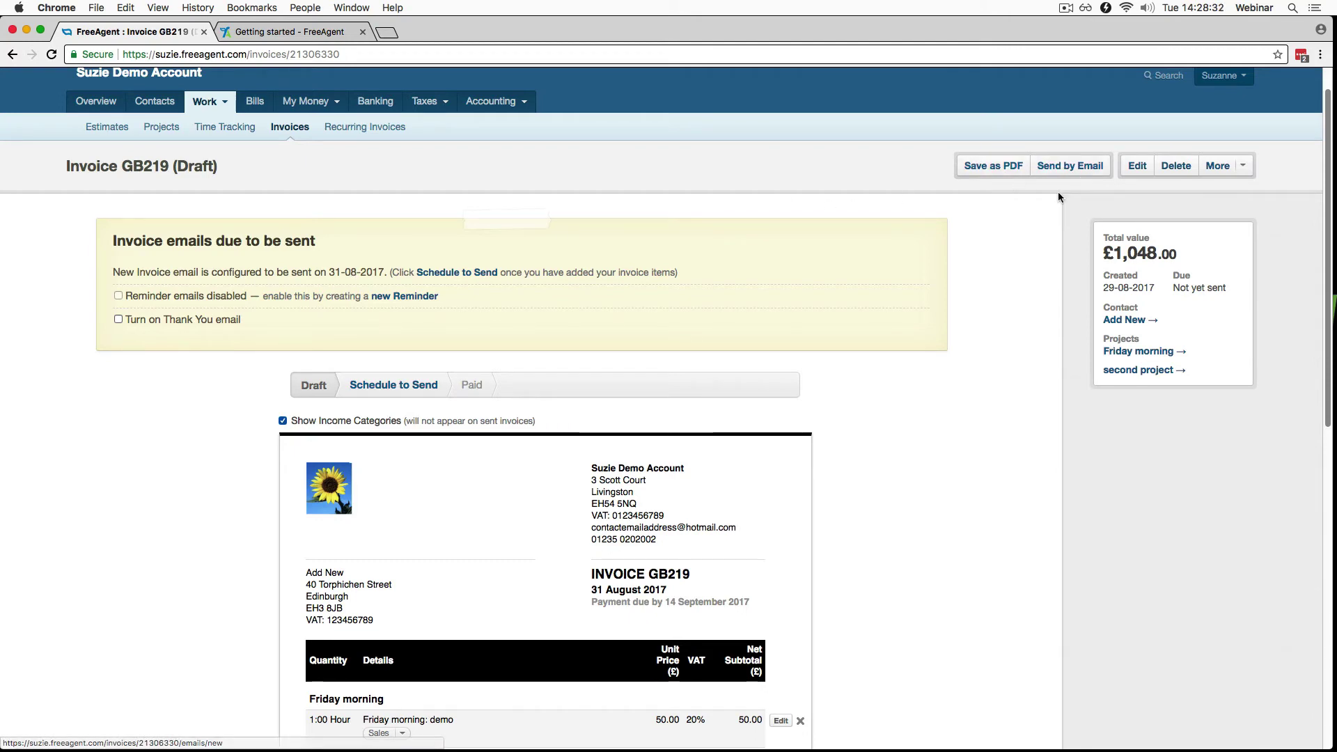
pyautogui.scroll(-5, 855, 429)
pyautogui.scroll(-1, 855, 431)
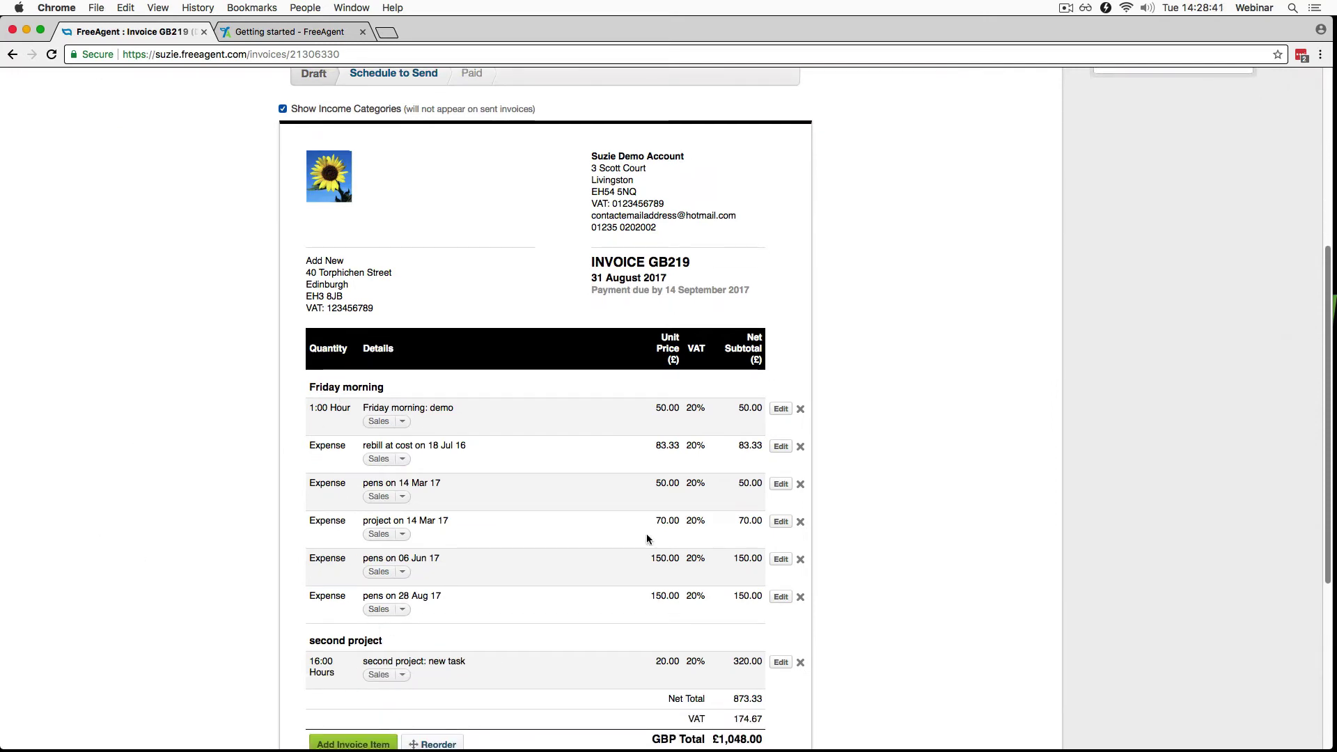
# Add the m3 redwood item from the price list to the Friday morning section, quantity 300 at £10.00 each
pyautogui.scroll(-1, 1005, 547)
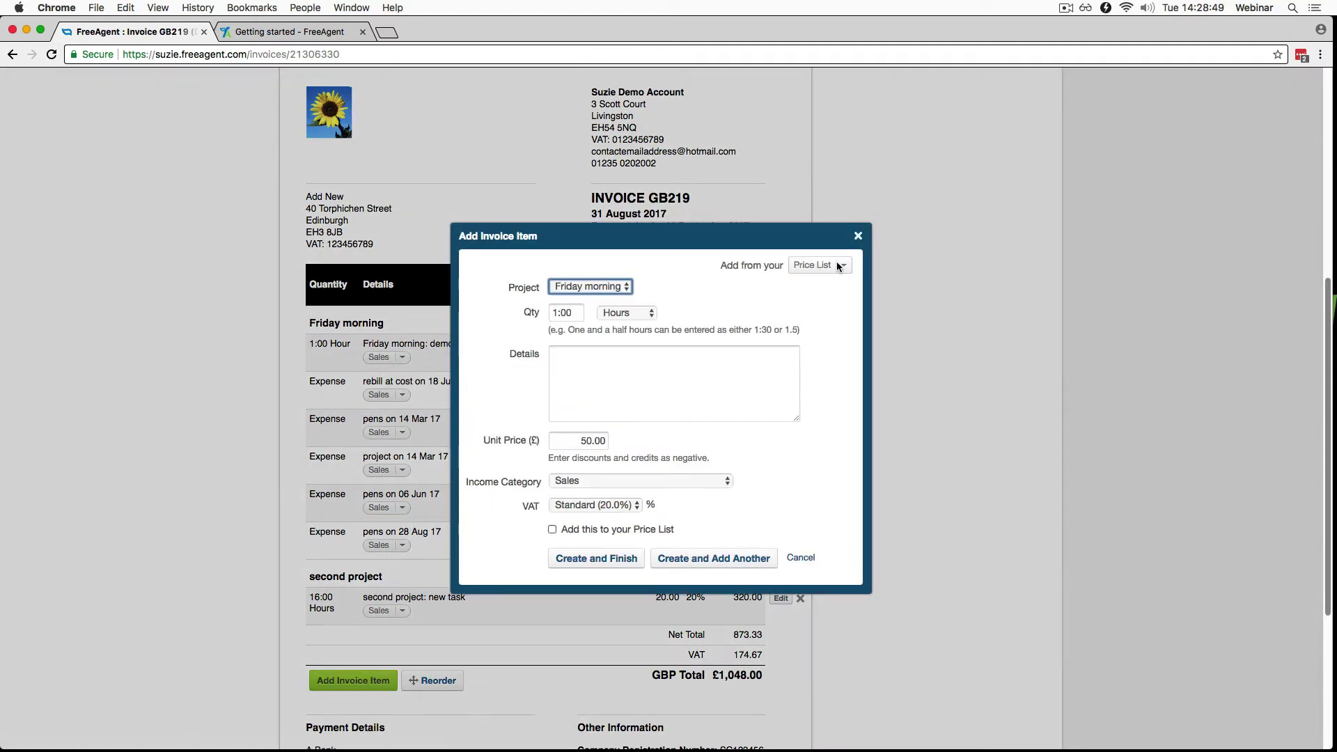
pyautogui.click(838, 268)
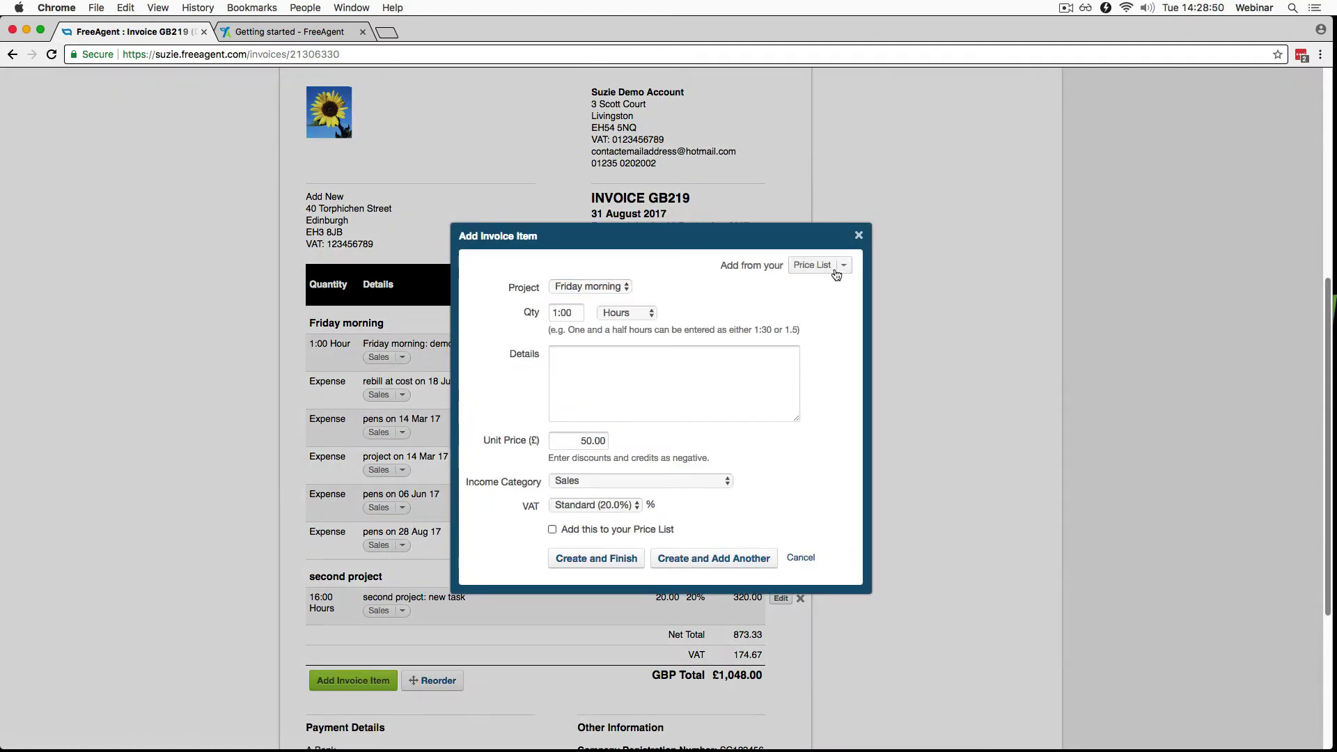
pyautogui.click(787, 368)
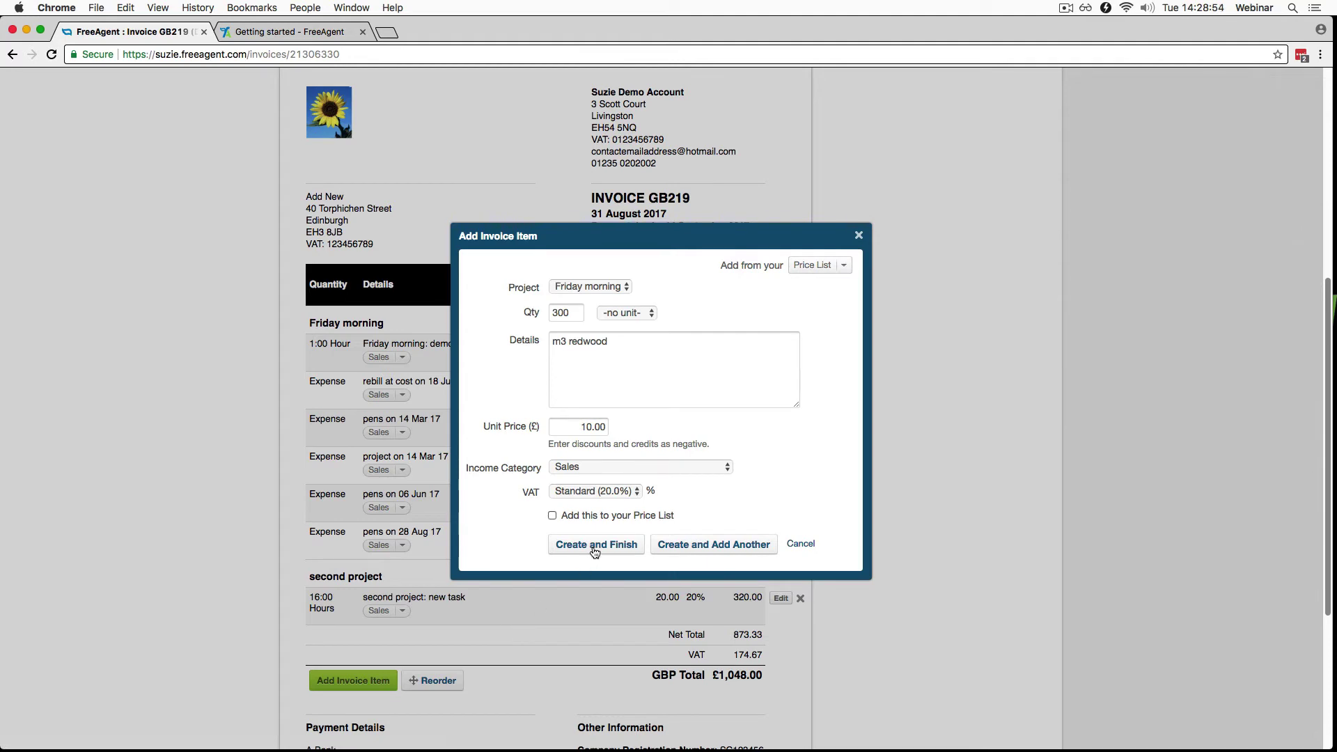
pyautogui.click(844, 268)
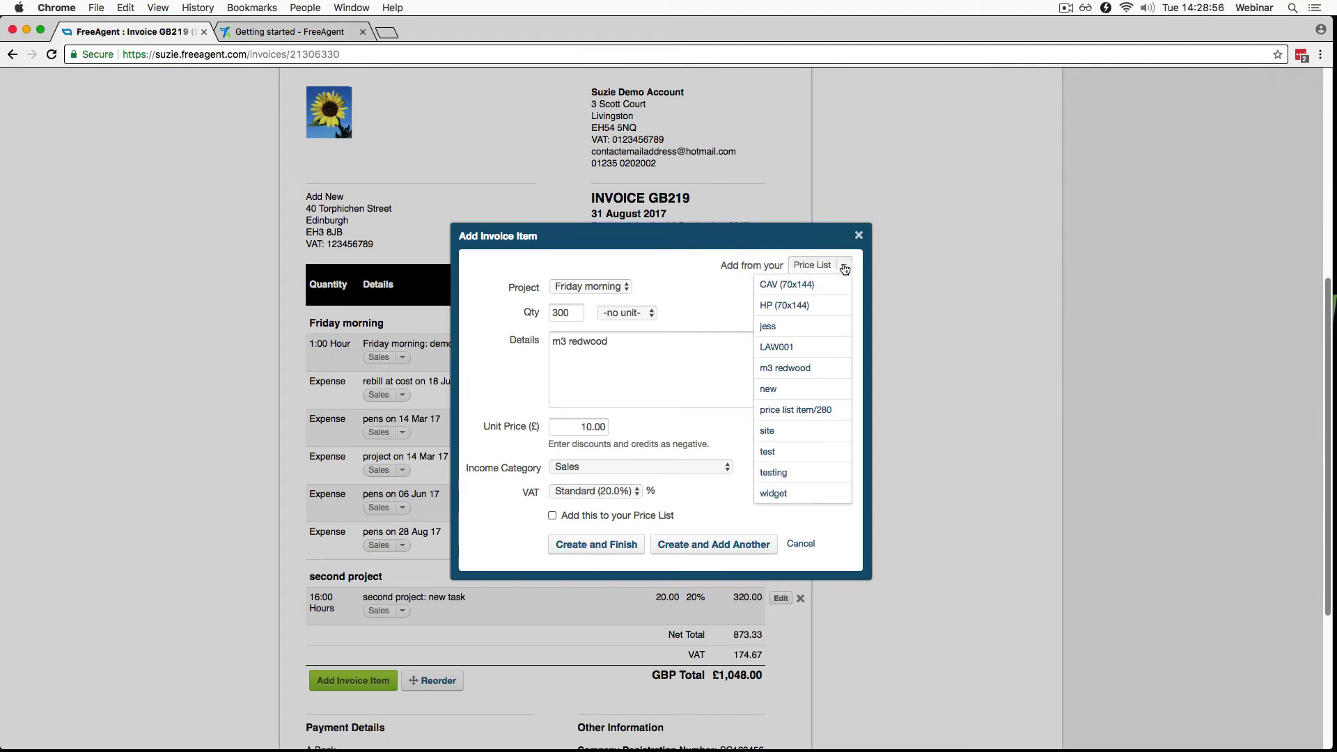
pyautogui.click(843, 269)
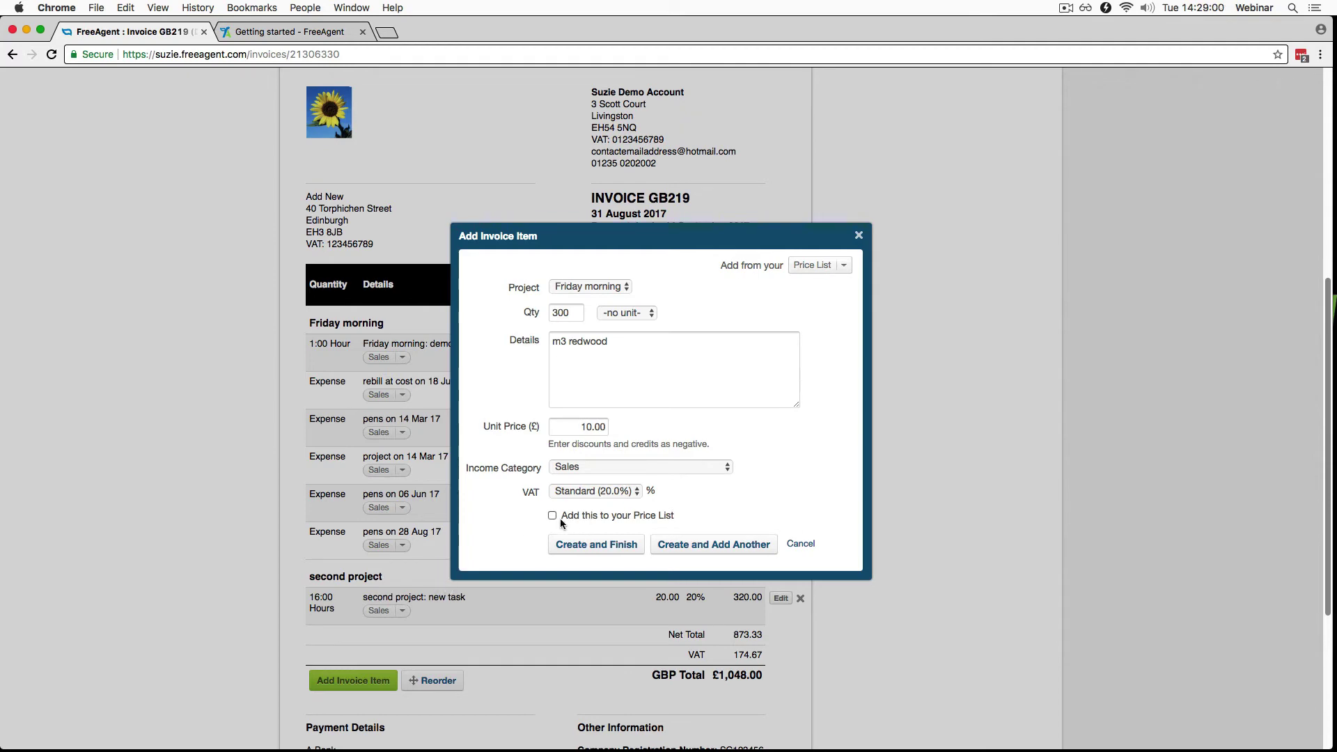
pyautogui.click(575, 544)
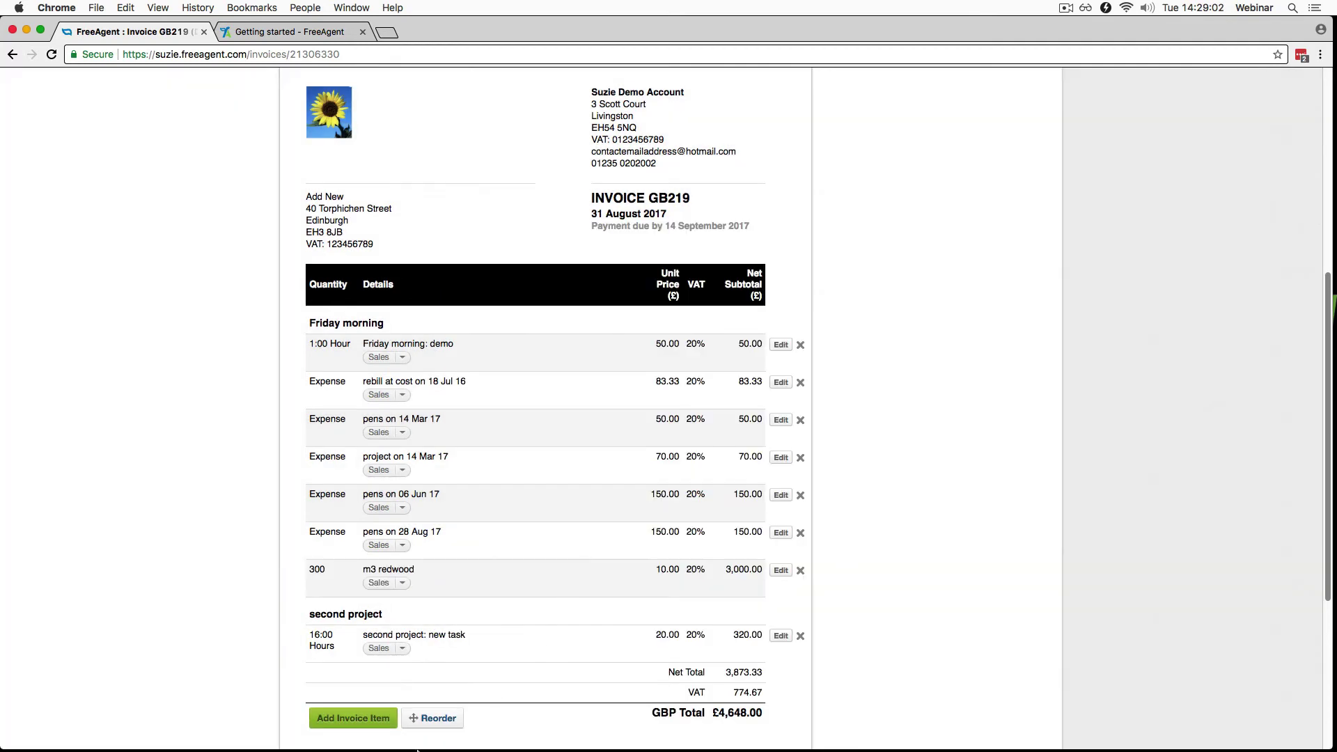
# Add a Services item described as "demo" to the Friday morning section, quantity 1 at £50.00
pyautogui.click(370, 718)
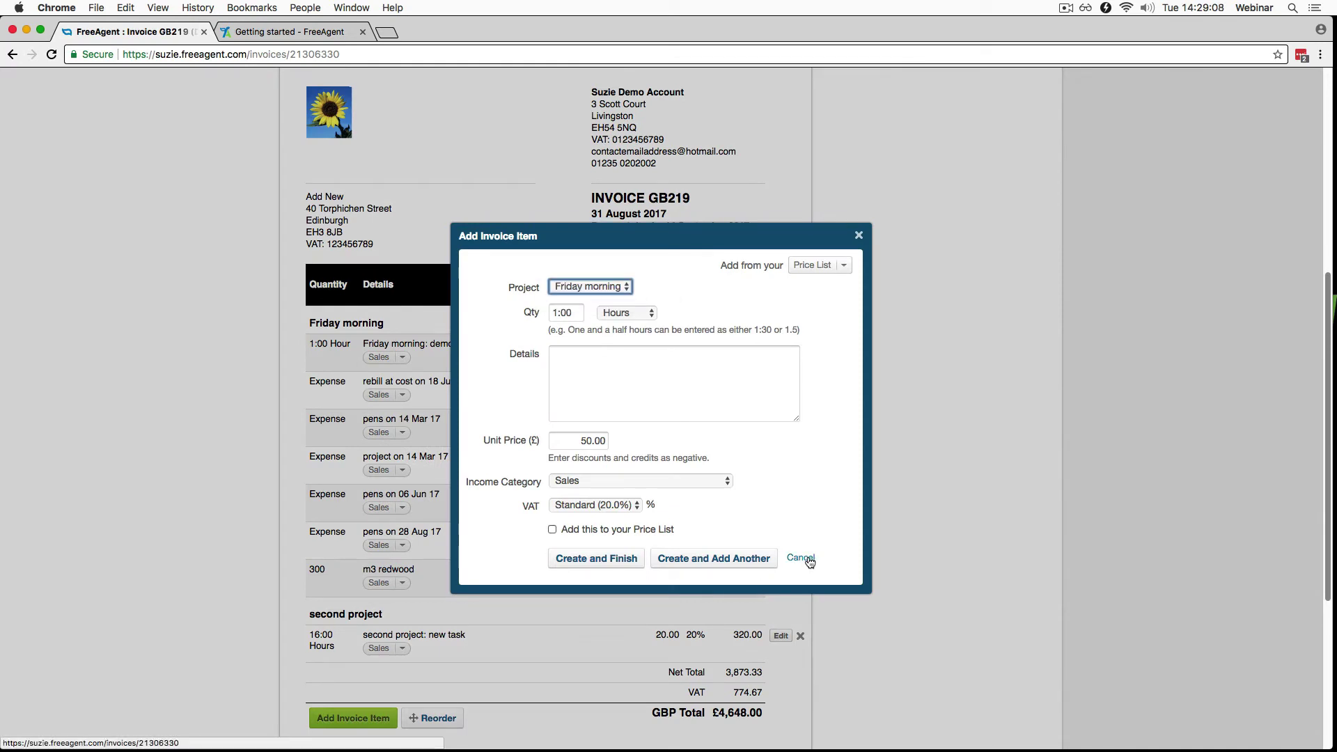
pyautogui.click(643, 313)
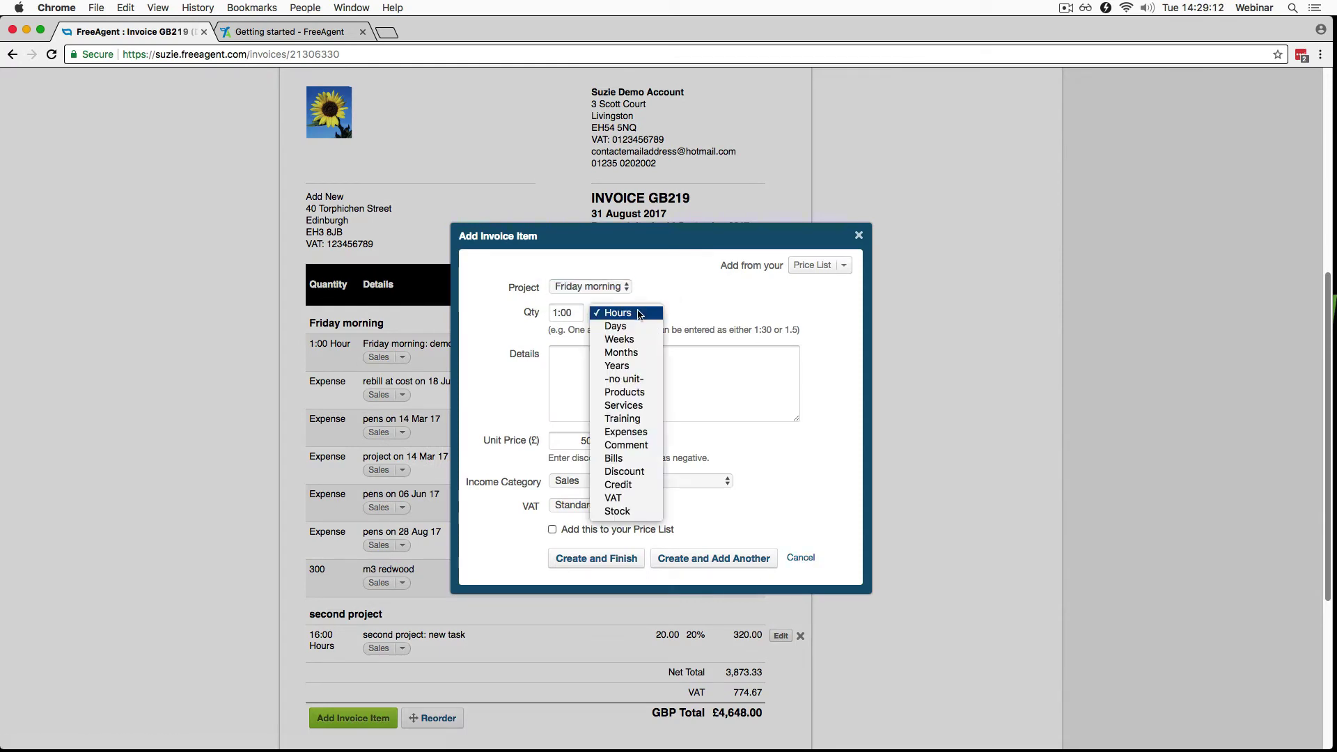
pyautogui.click(633, 407)
pyautogui.click(612, 356)
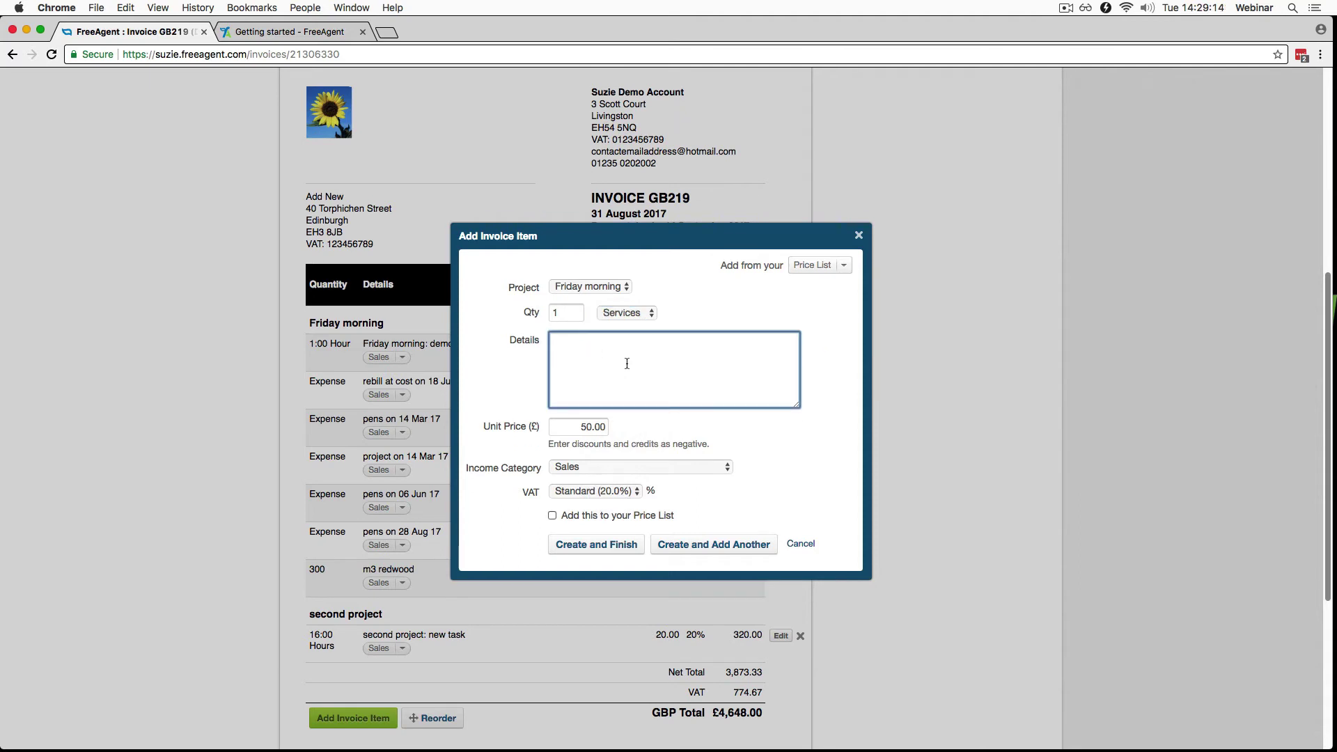
pyautogui.write('demo')
pyautogui.click(597, 544)
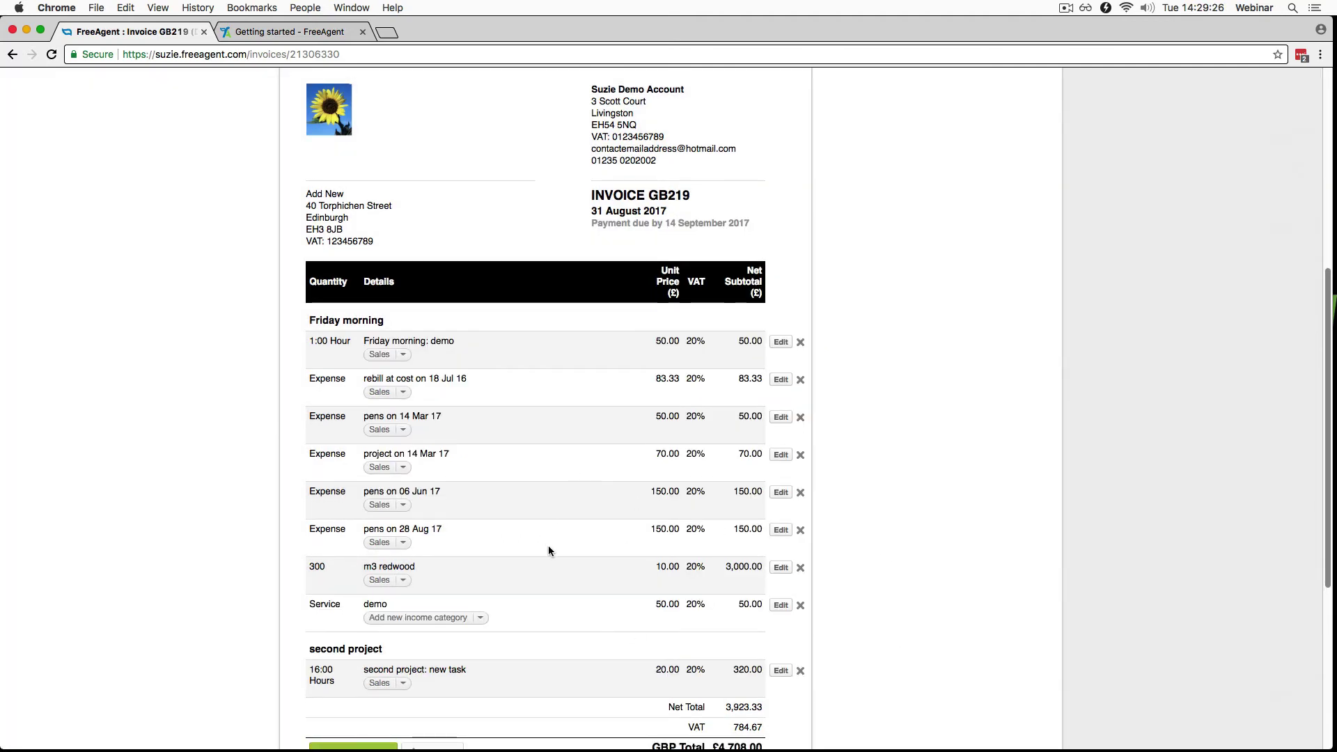
# Check the invoice's line items and schedule the draft invoice to send
pyautogui.scroll(-3, 549, 544)
pyautogui.scroll(-2, 549, 543)
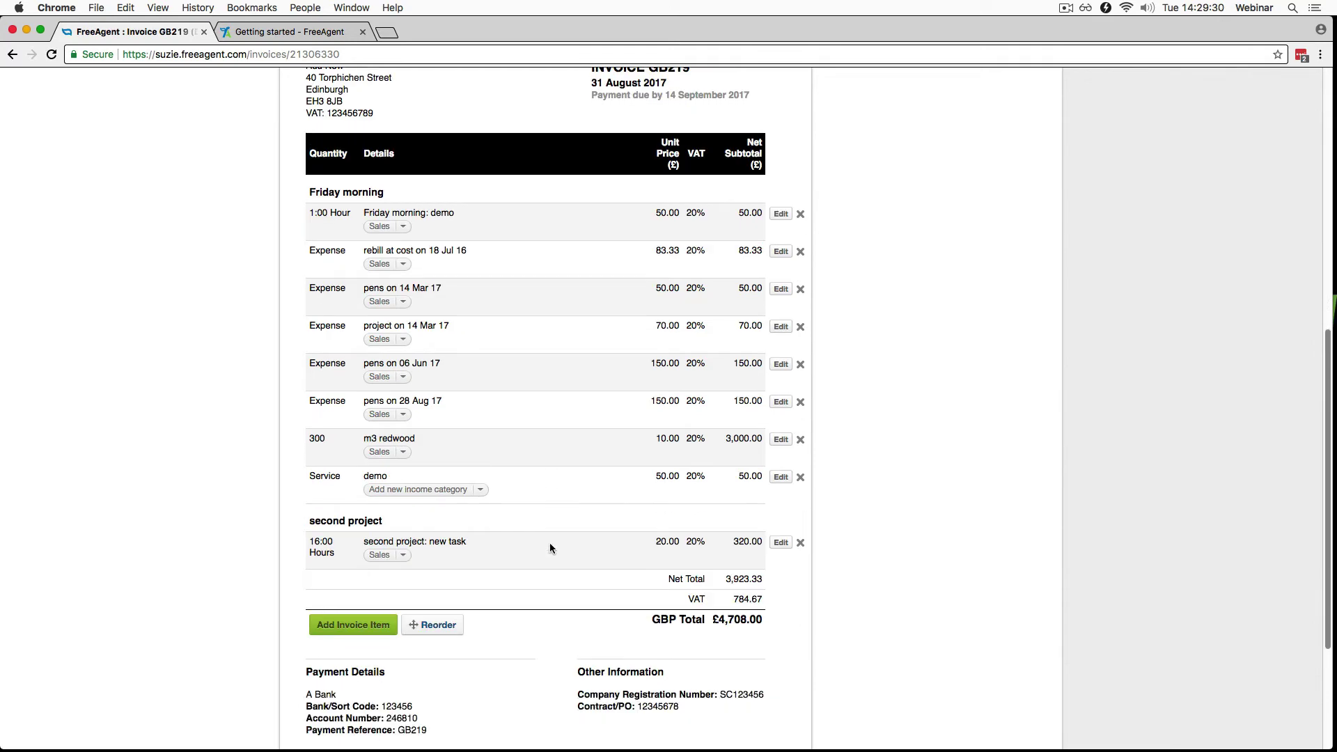
pyautogui.scroll(15, 583, 531)
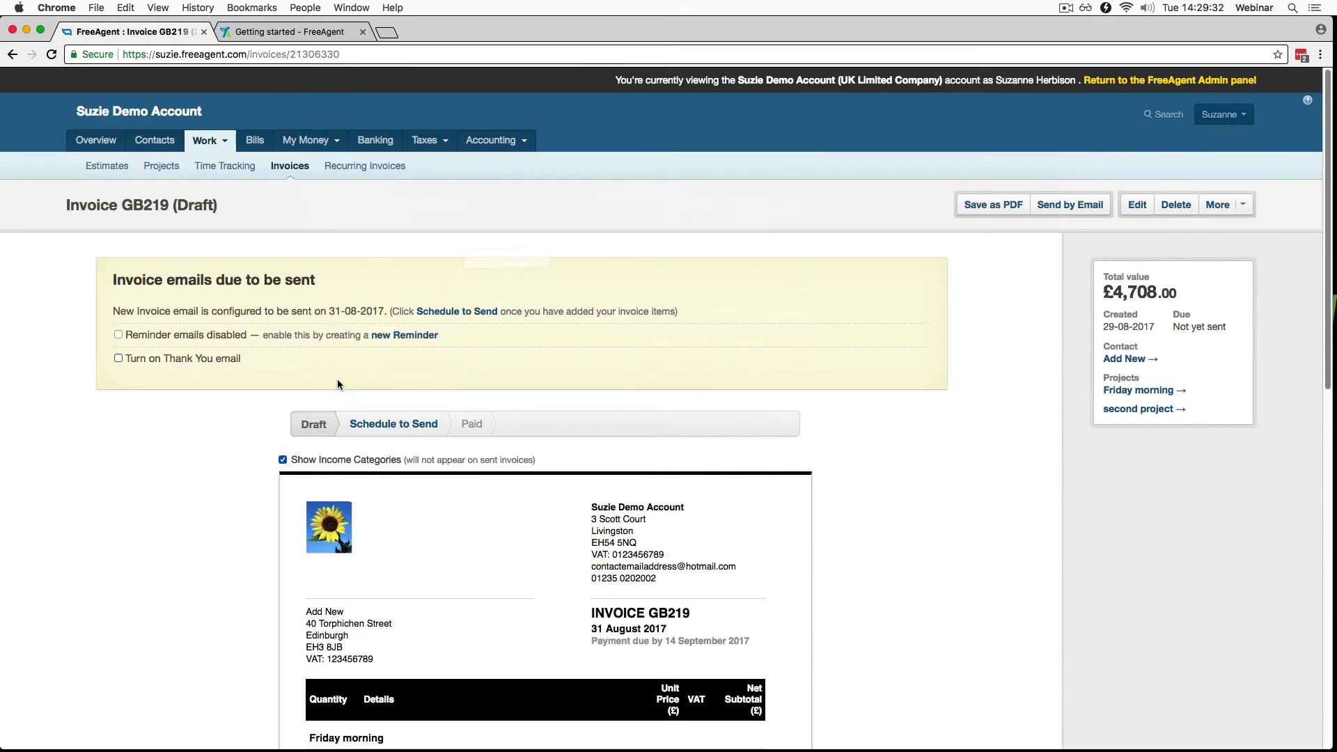
pyautogui.click(399, 425)
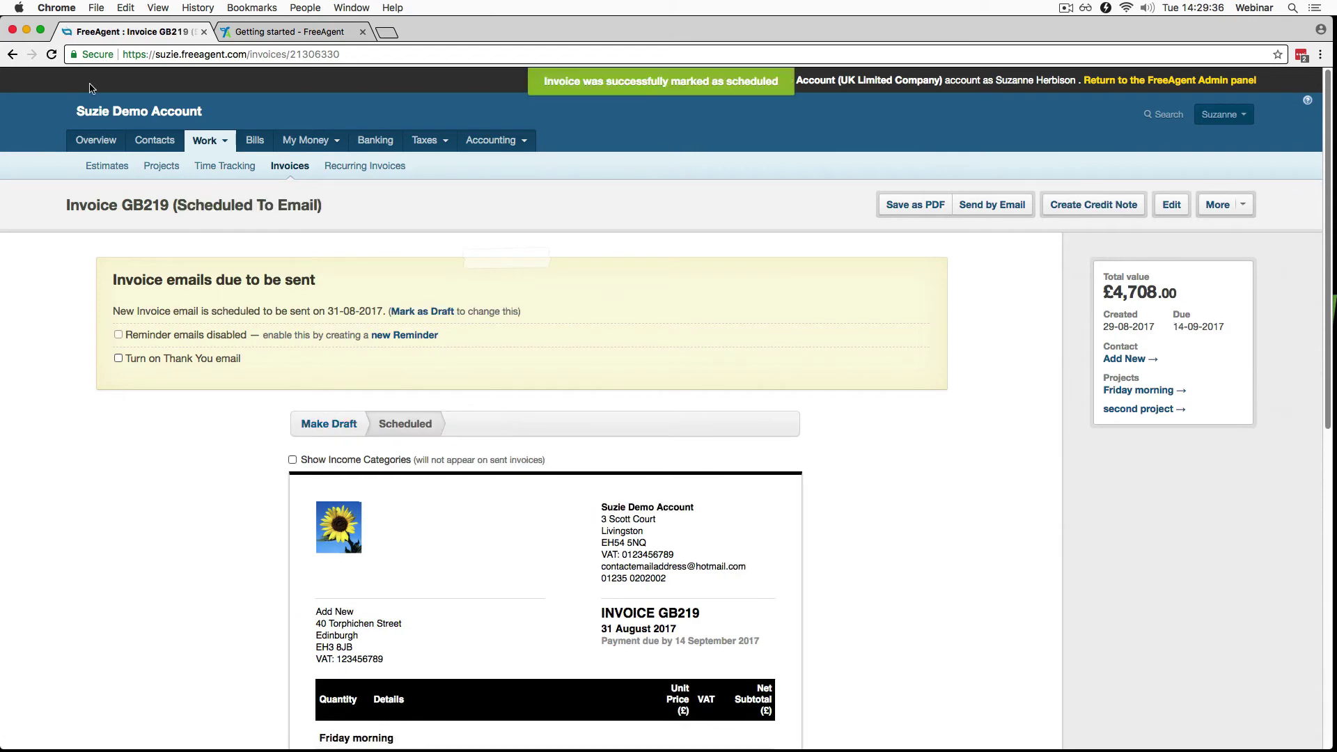
# Open the invoices list and filter it to invoices scheduled to email
pyautogui.moveTo(206, 140)
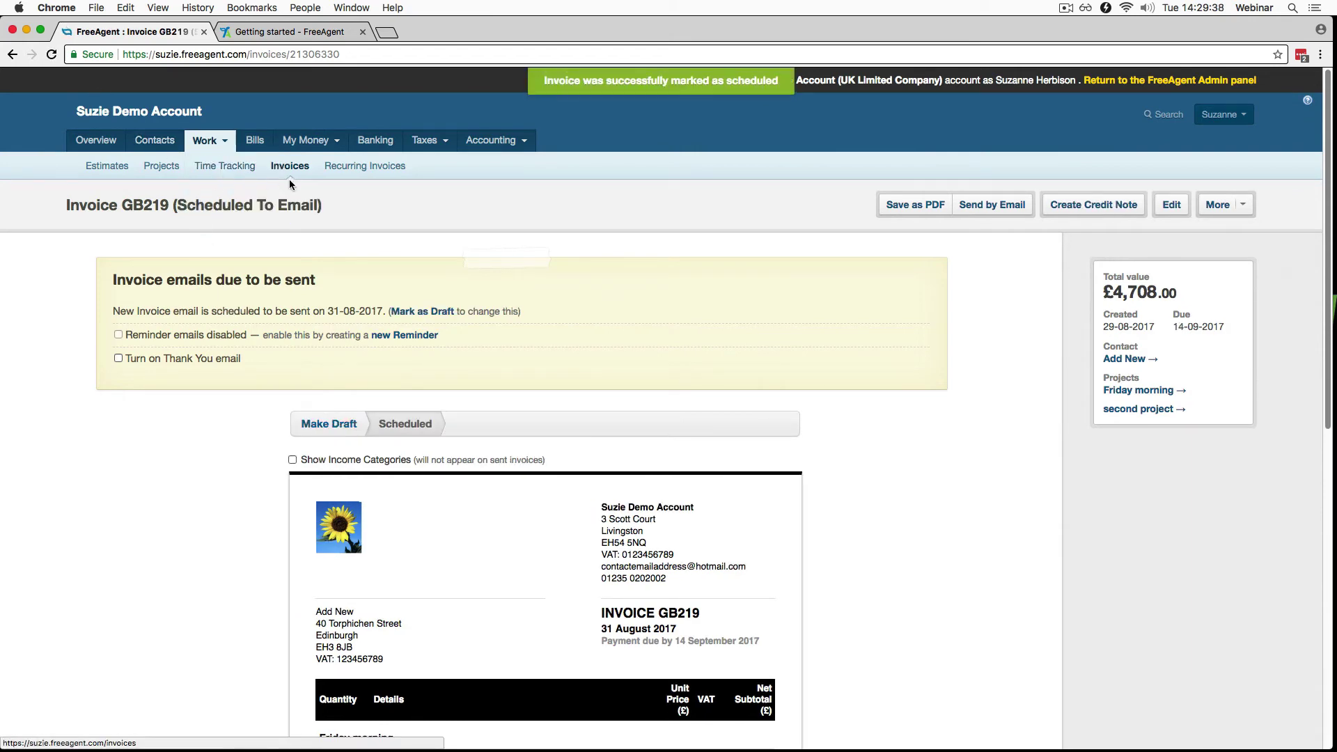
pyautogui.click(290, 167)
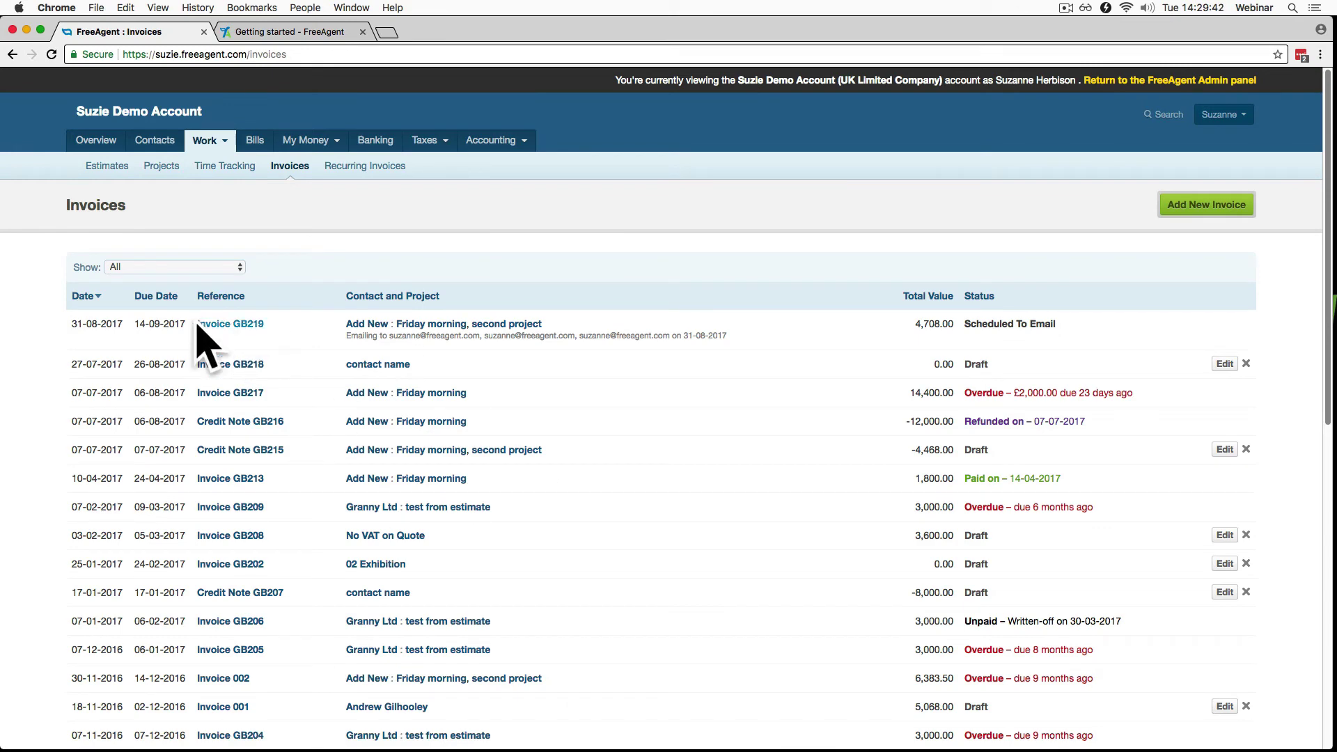
pyautogui.click(211, 268)
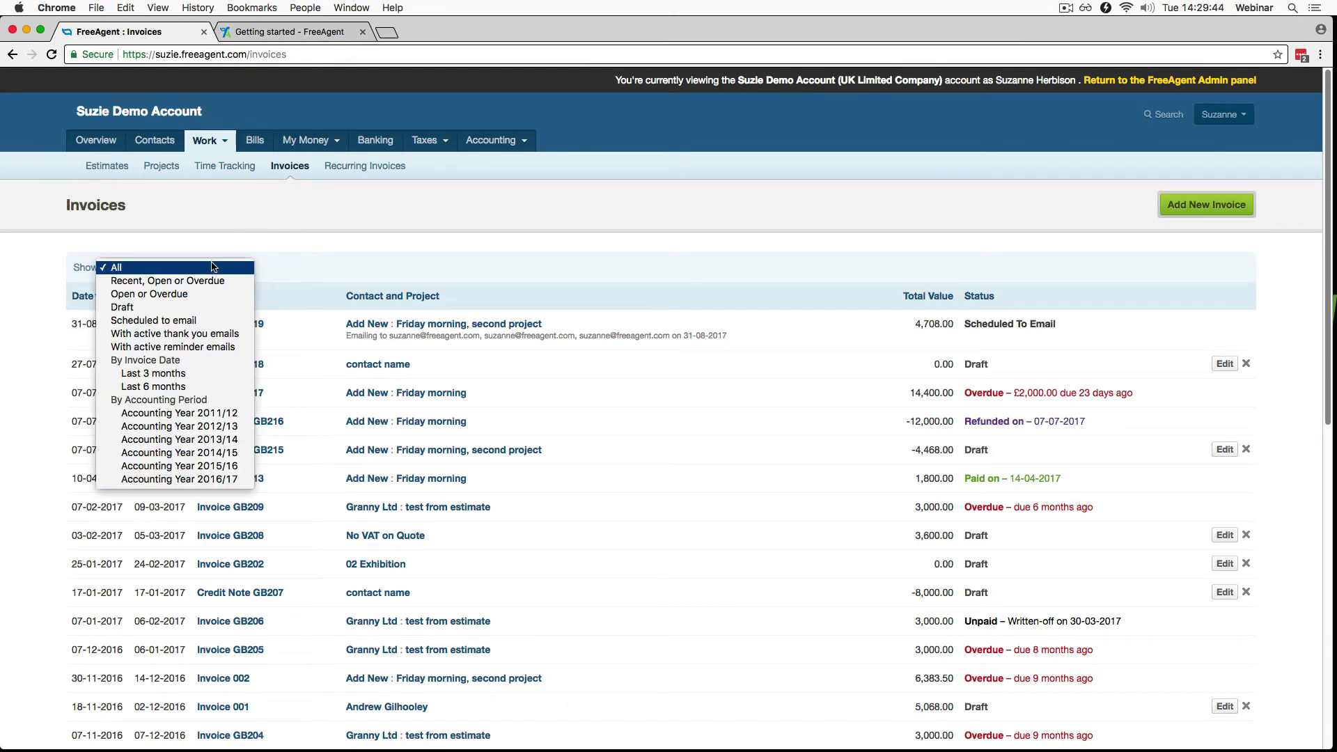
pyautogui.click(198, 321)
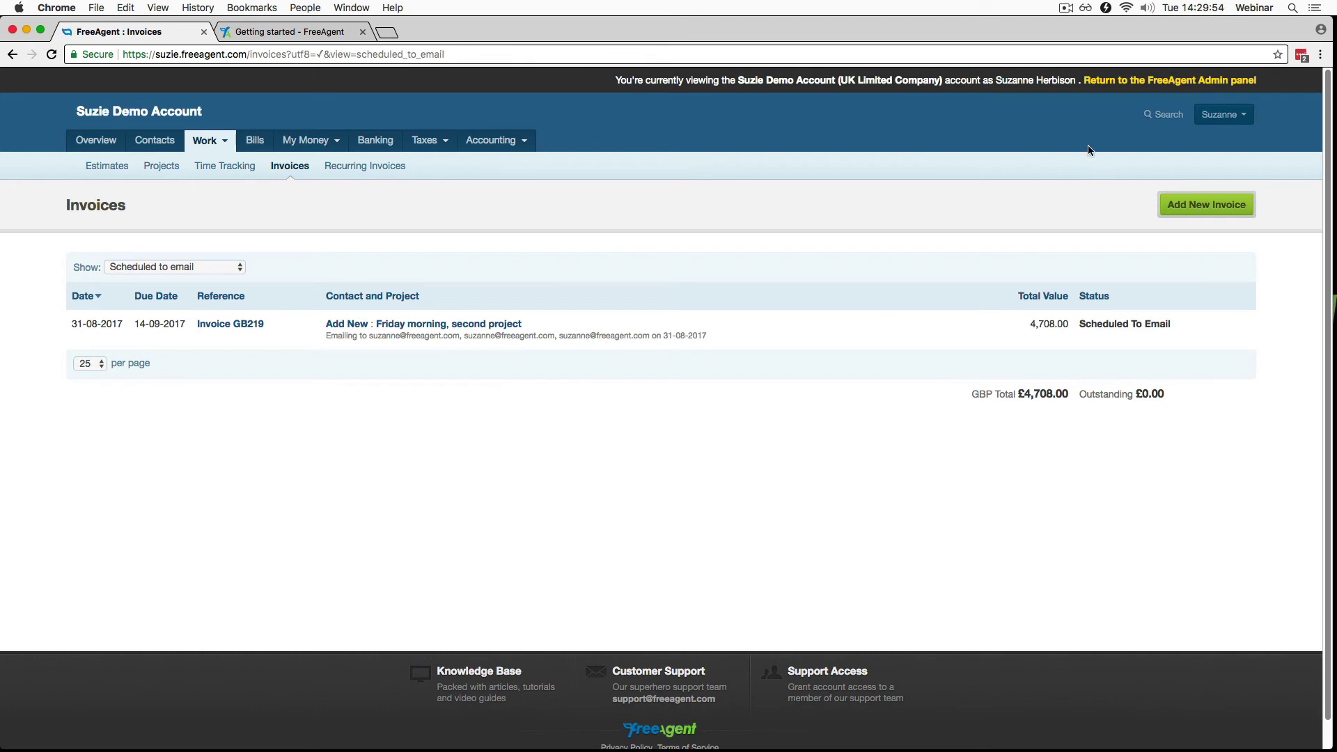
# Search the account for GB146, open that non-recurring invoice and view its online payment version
pyautogui.click(1130, 120)
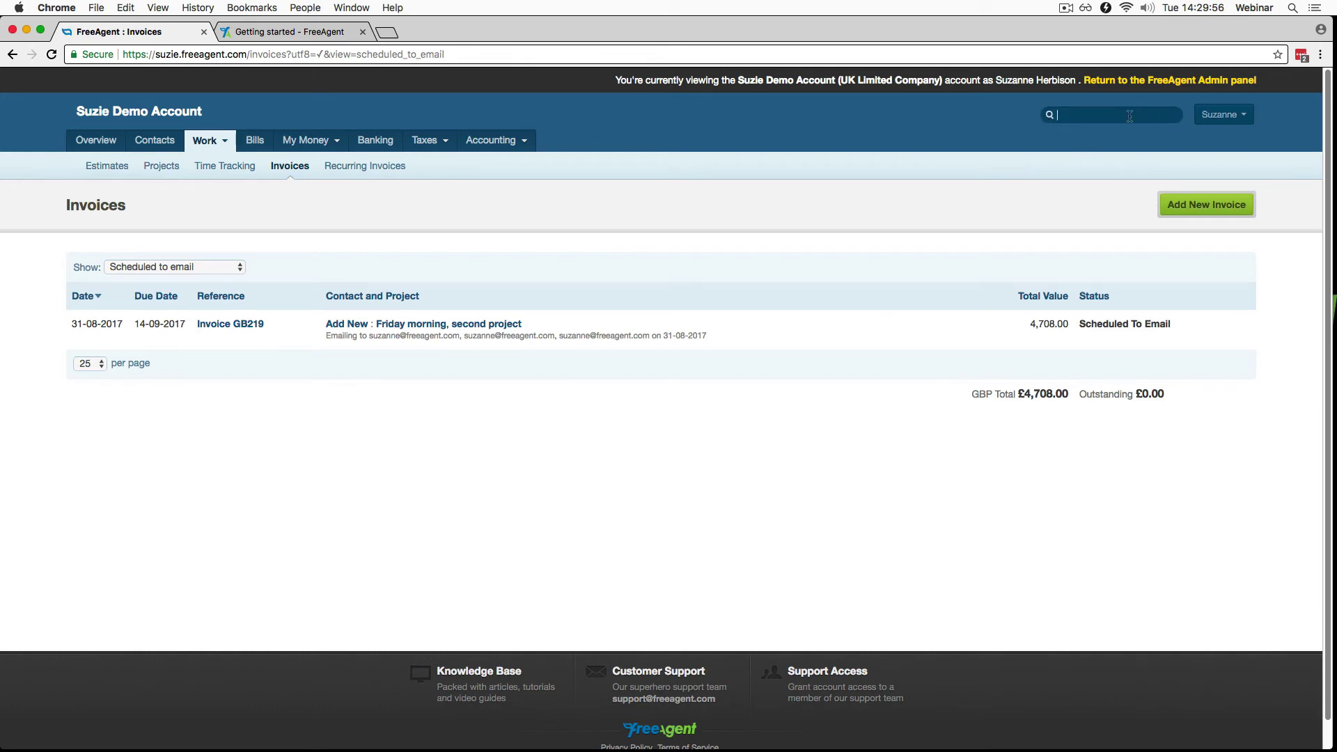
pyautogui.write('GB146')
pyautogui.press('Return')
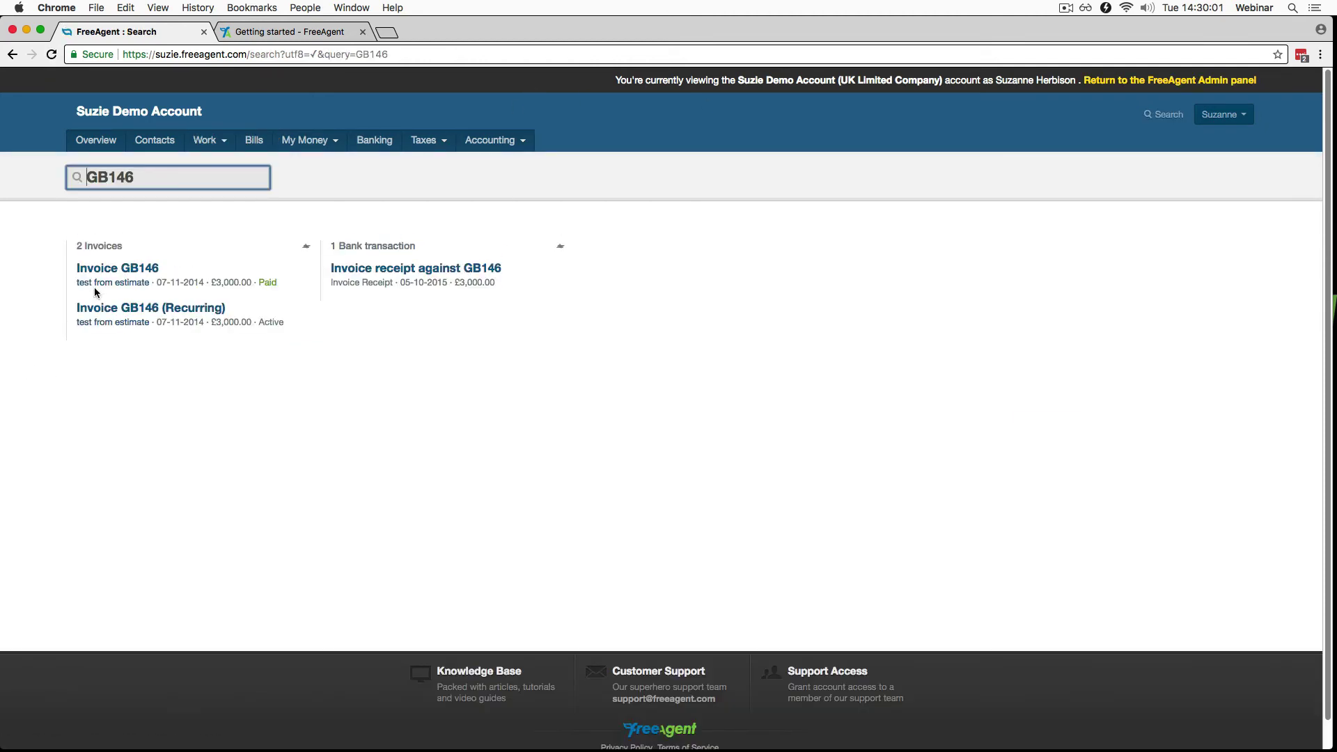
pyautogui.click(110, 269)
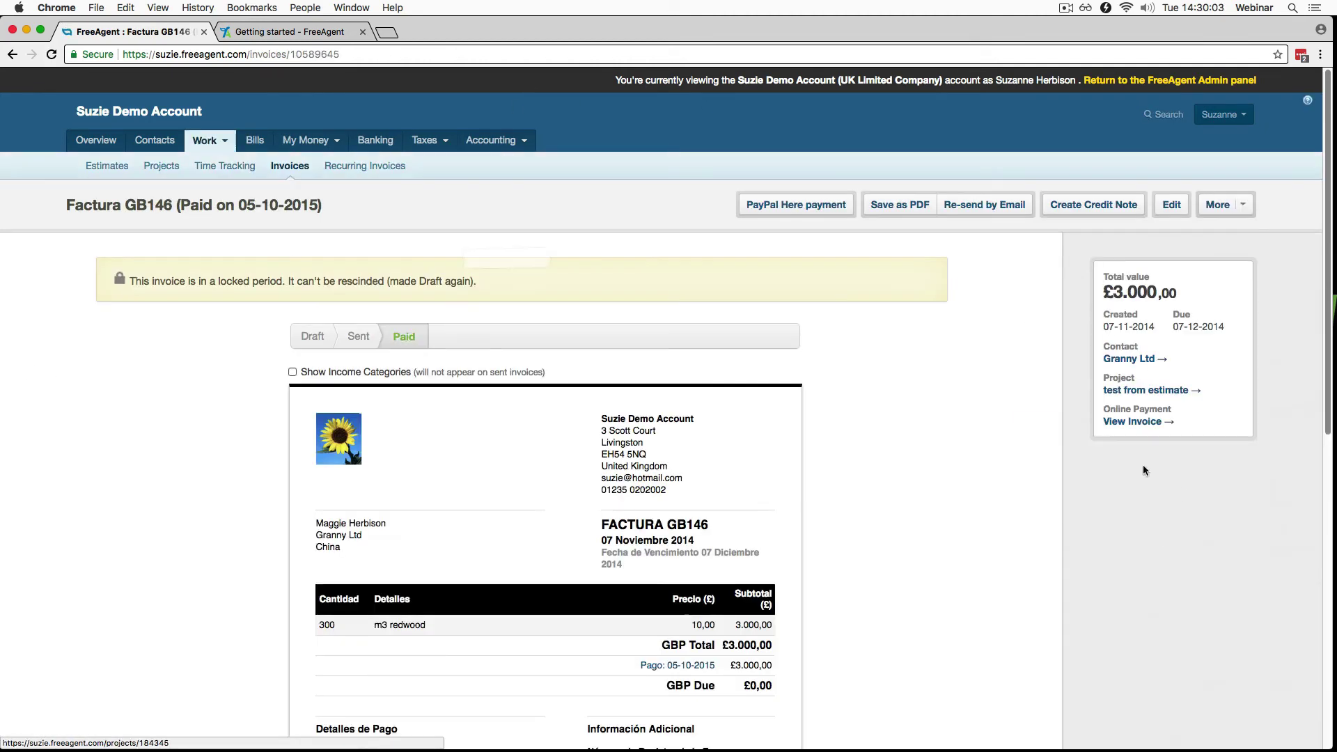
pyautogui.click(1140, 422)
# Show the dividends for Tax Year 2016/17 and open the declared dividend dated 07-04-2016 to view its declaration
pyautogui.moveTo(282, 145)
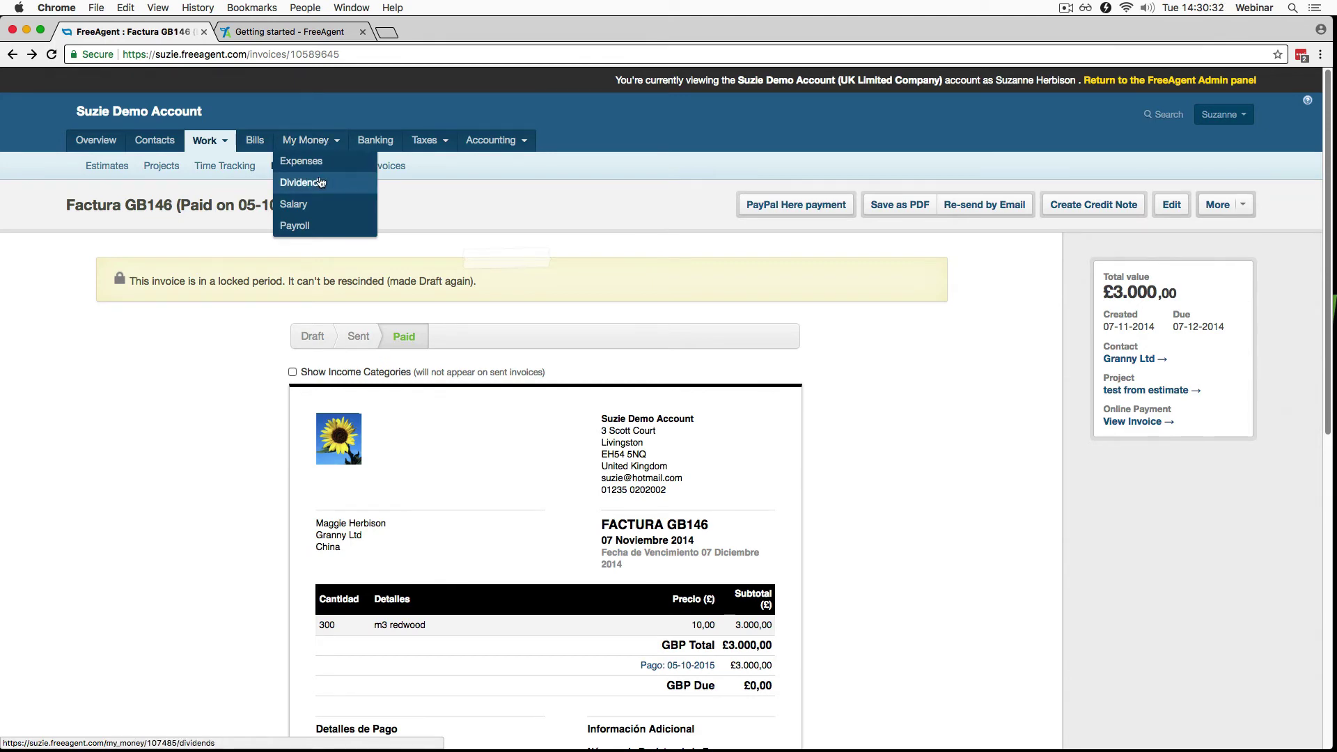
pyautogui.click(320, 182)
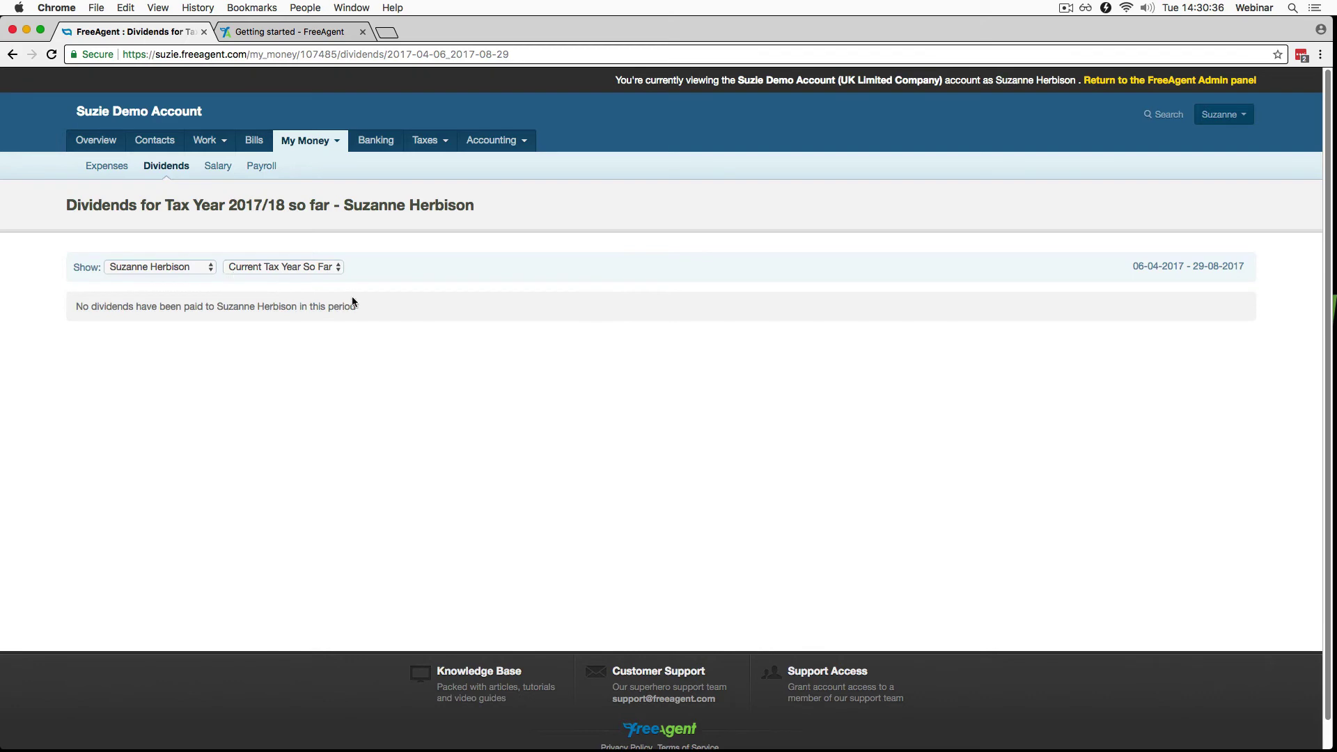
pyautogui.click(311, 267)
pyautogui.press('Up')
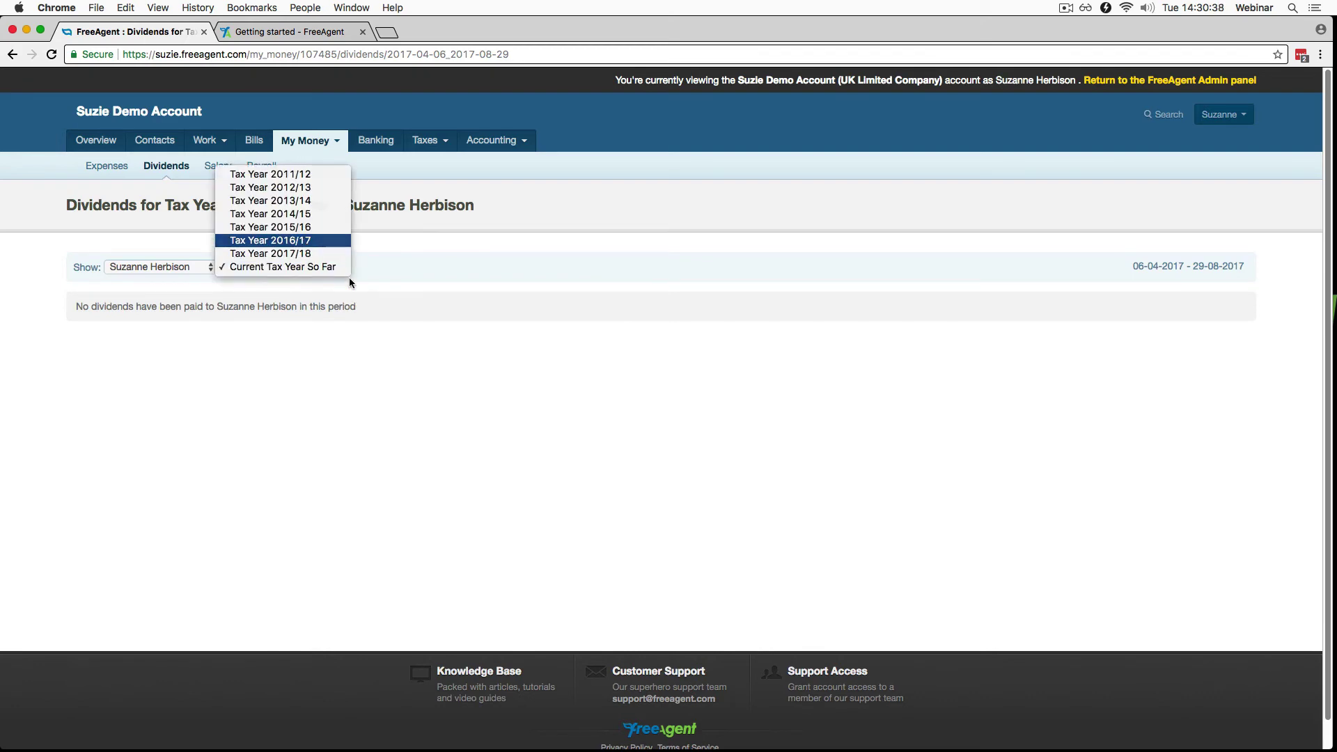
pyautogui.press('Return')
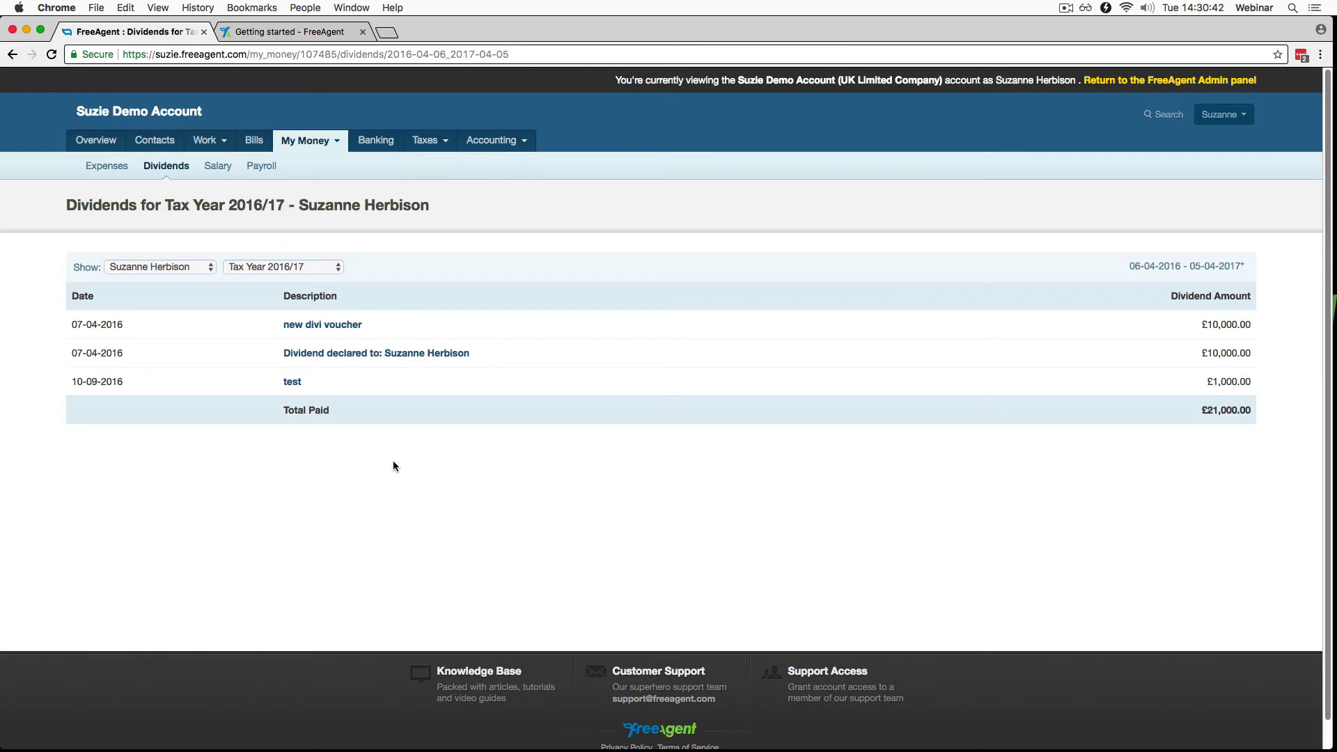
pyautogui.click(380, 356)
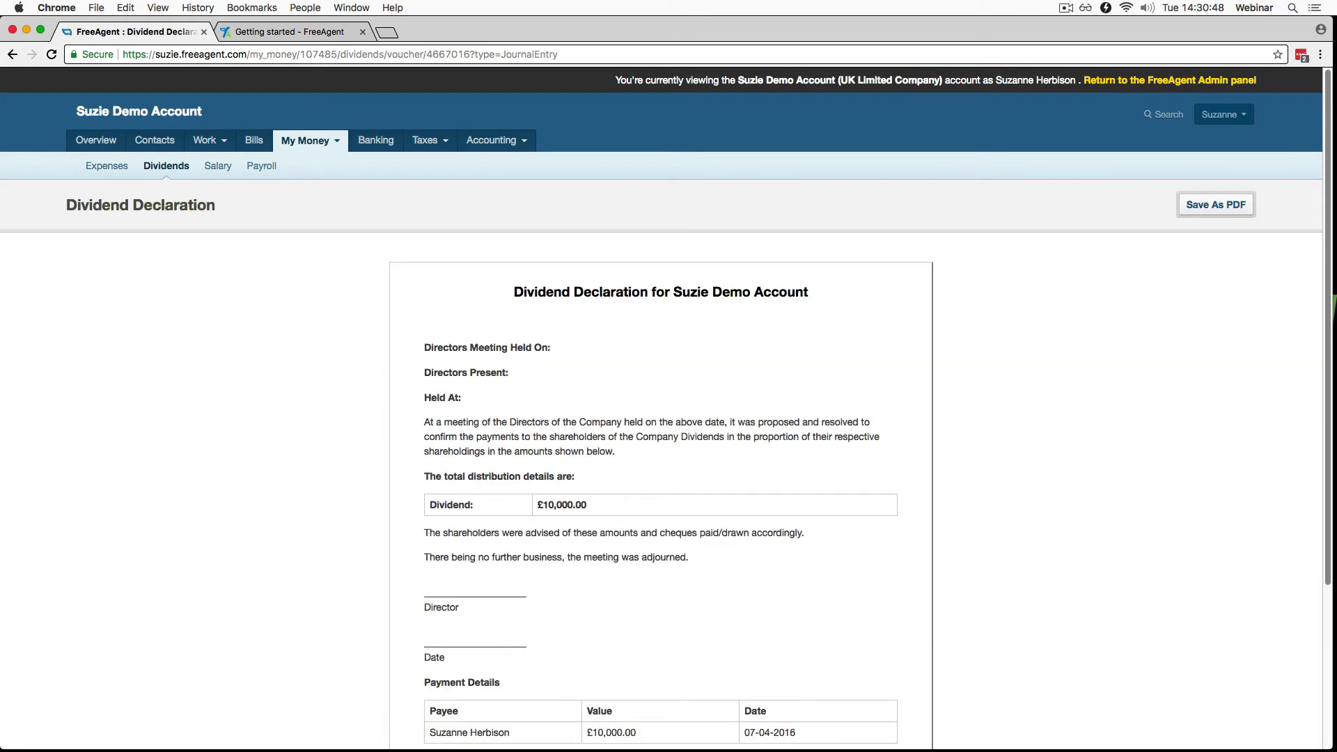
# Open the salary records and show Another Employee's payslips for Tax Year 2016/17 and for Tax Year 2017/18
pyautogui.click(328, 144)
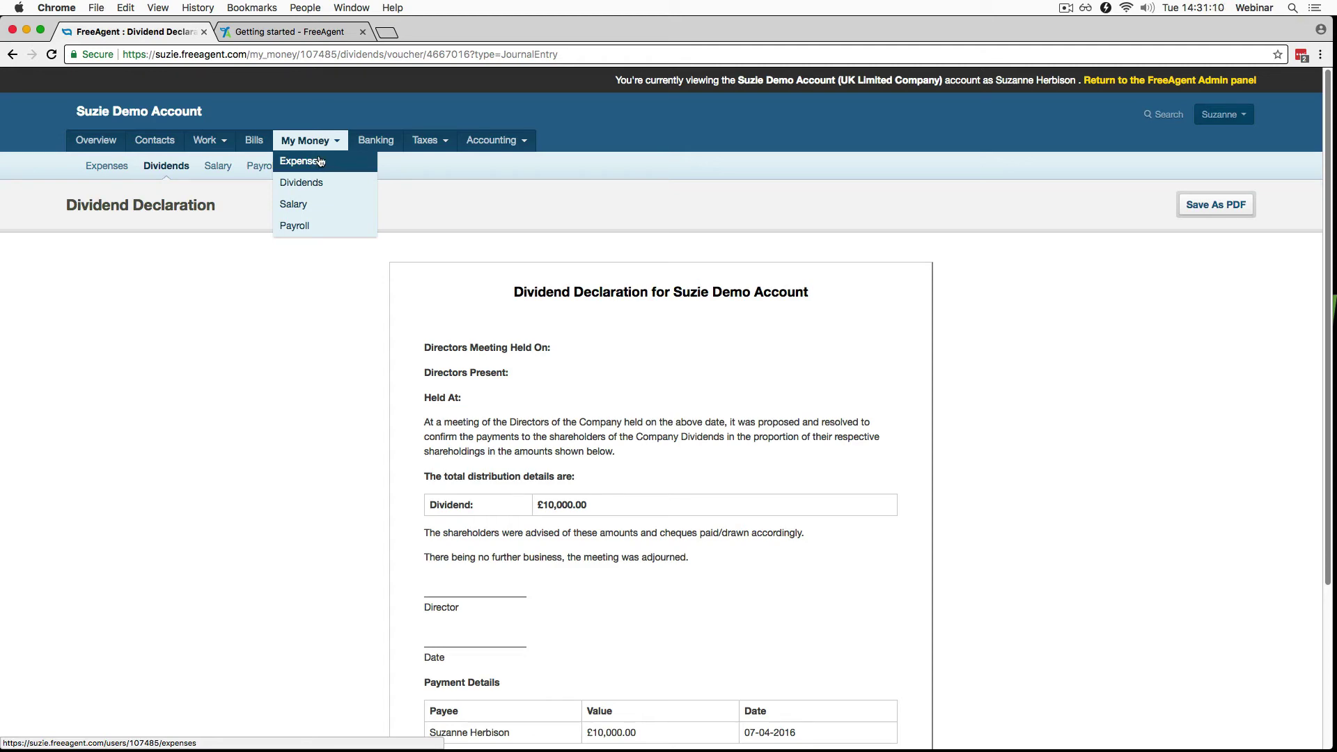
pyautogui.click(214, 168)
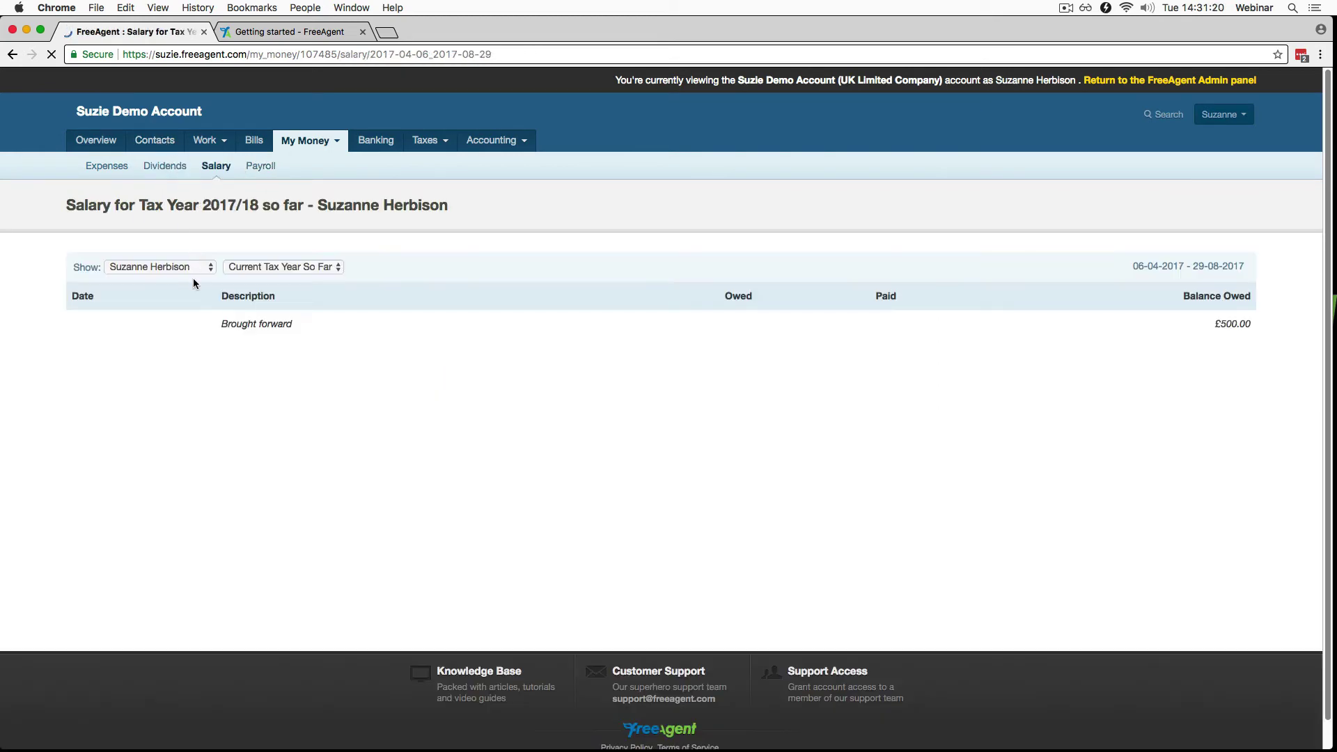
pyautogui.click(253, 266)
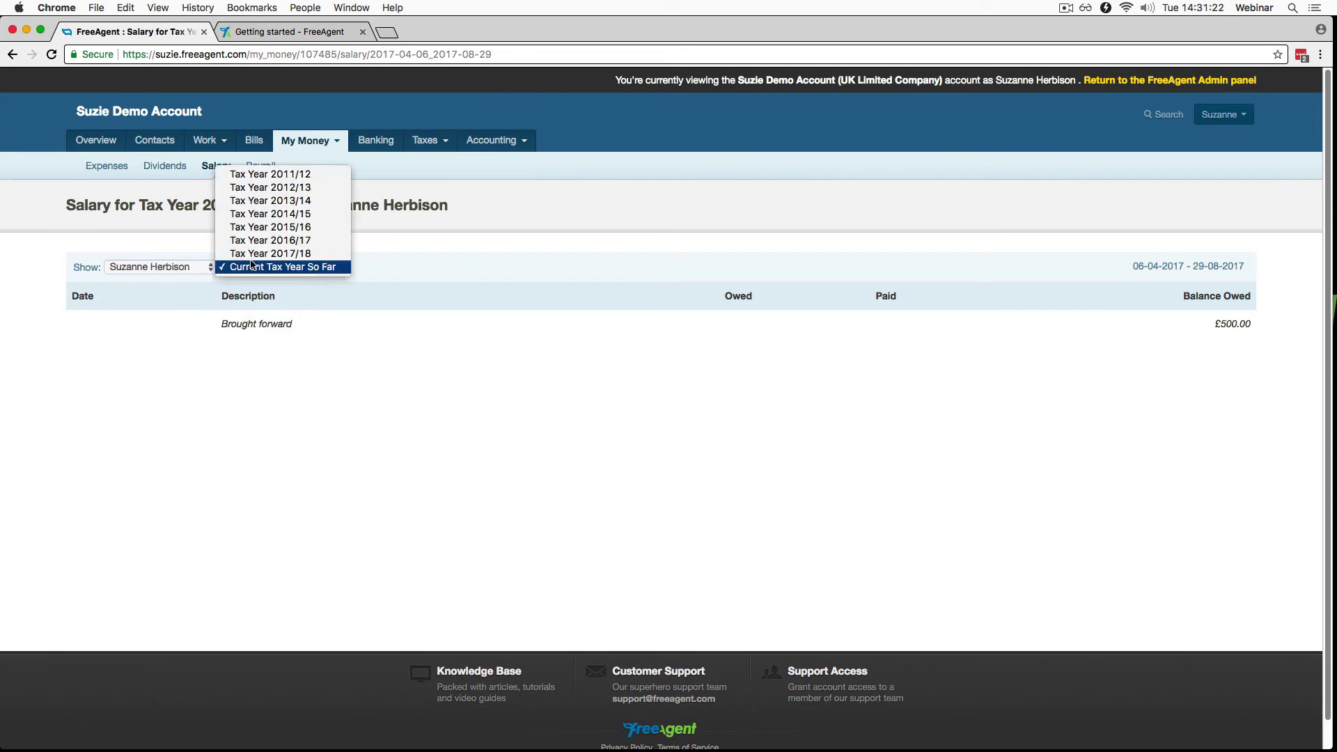
pyautogui.click(265, 241)
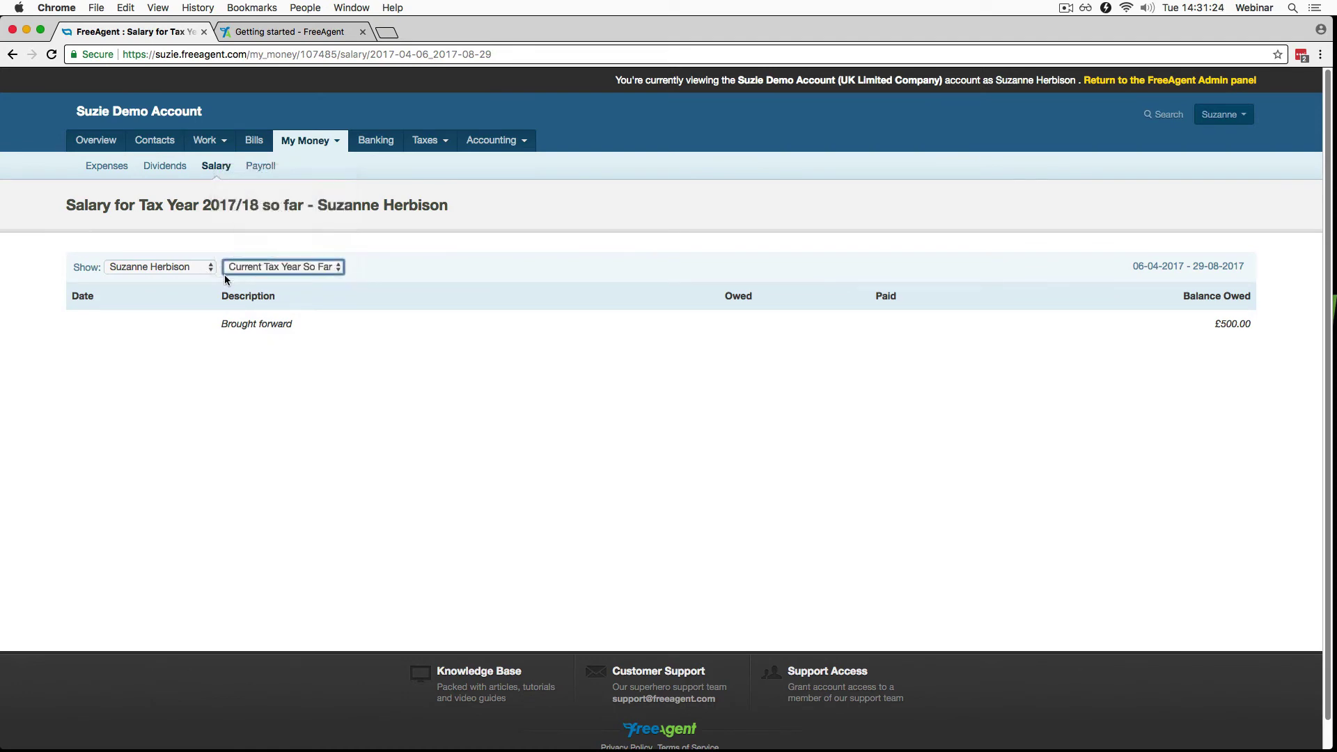
pyautogui.click(182, 265)
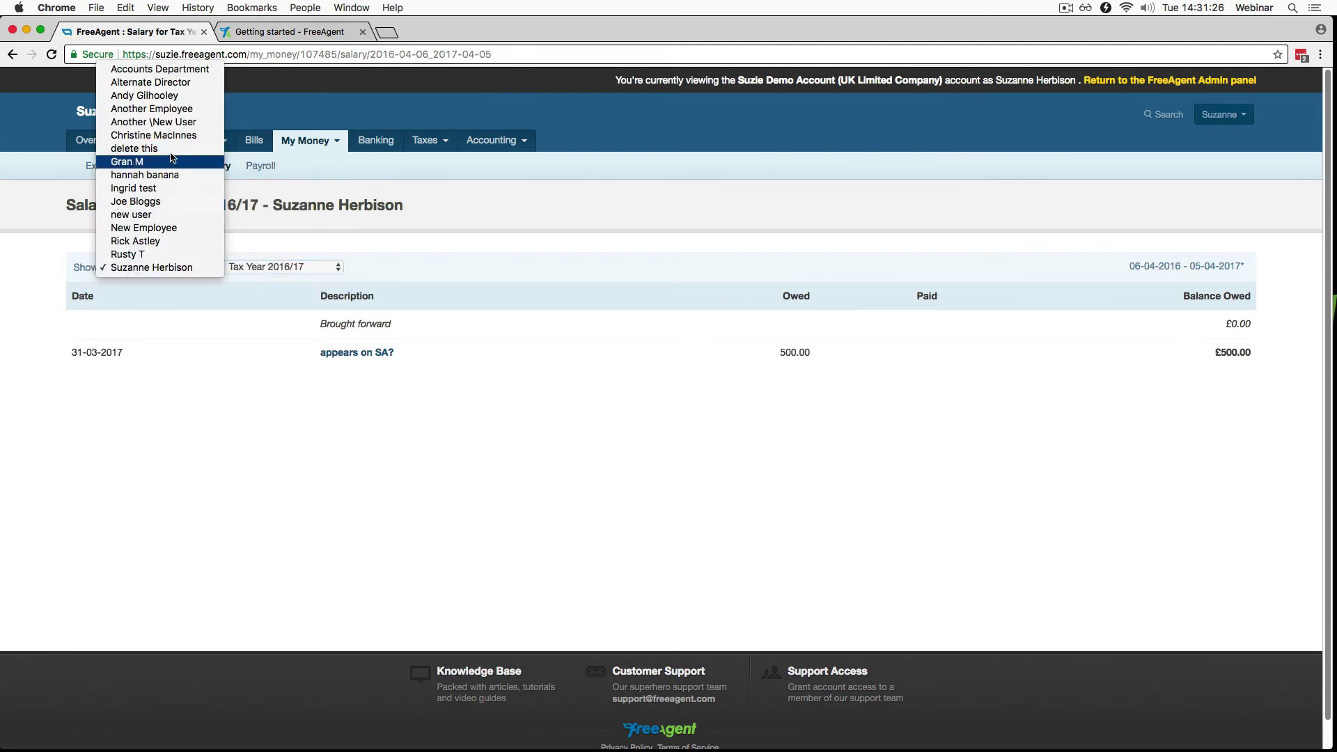
pyautogui.click(170, 112)
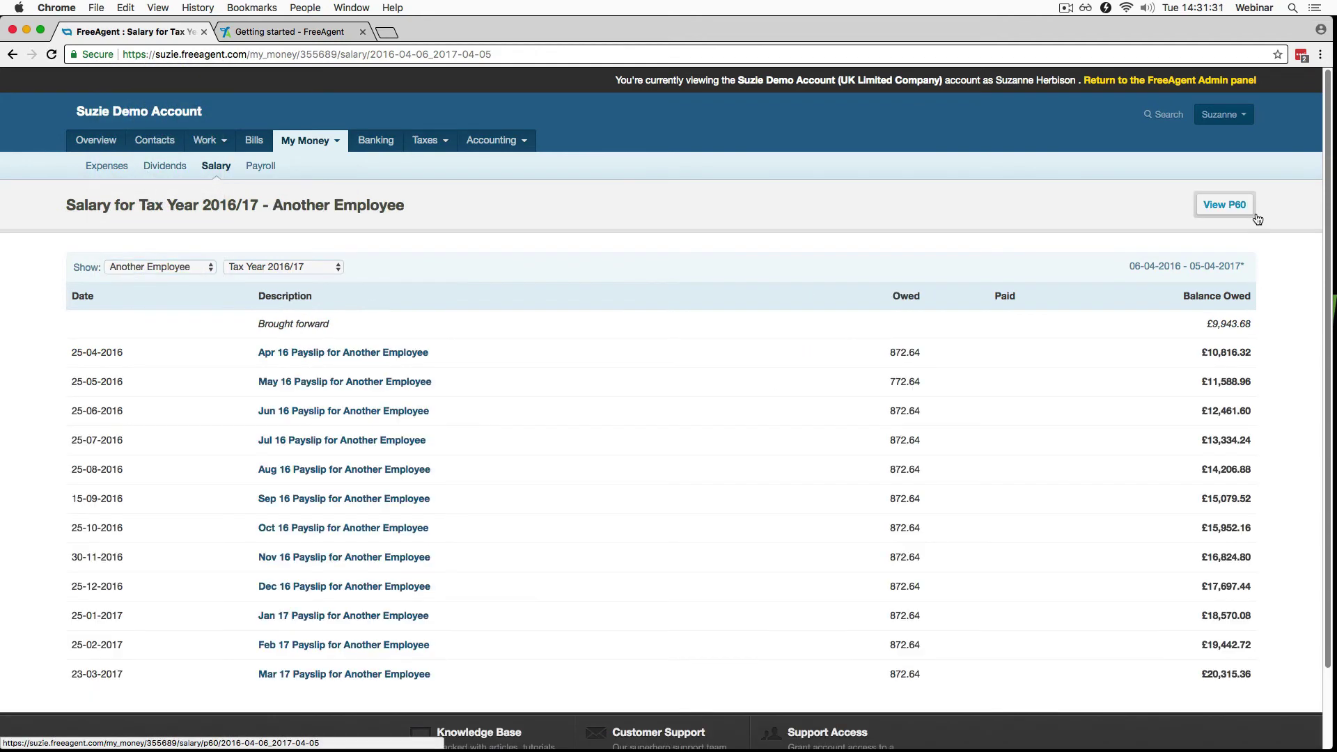
pyautogui.click(299, 268)
pyautogui.click(311, 280)
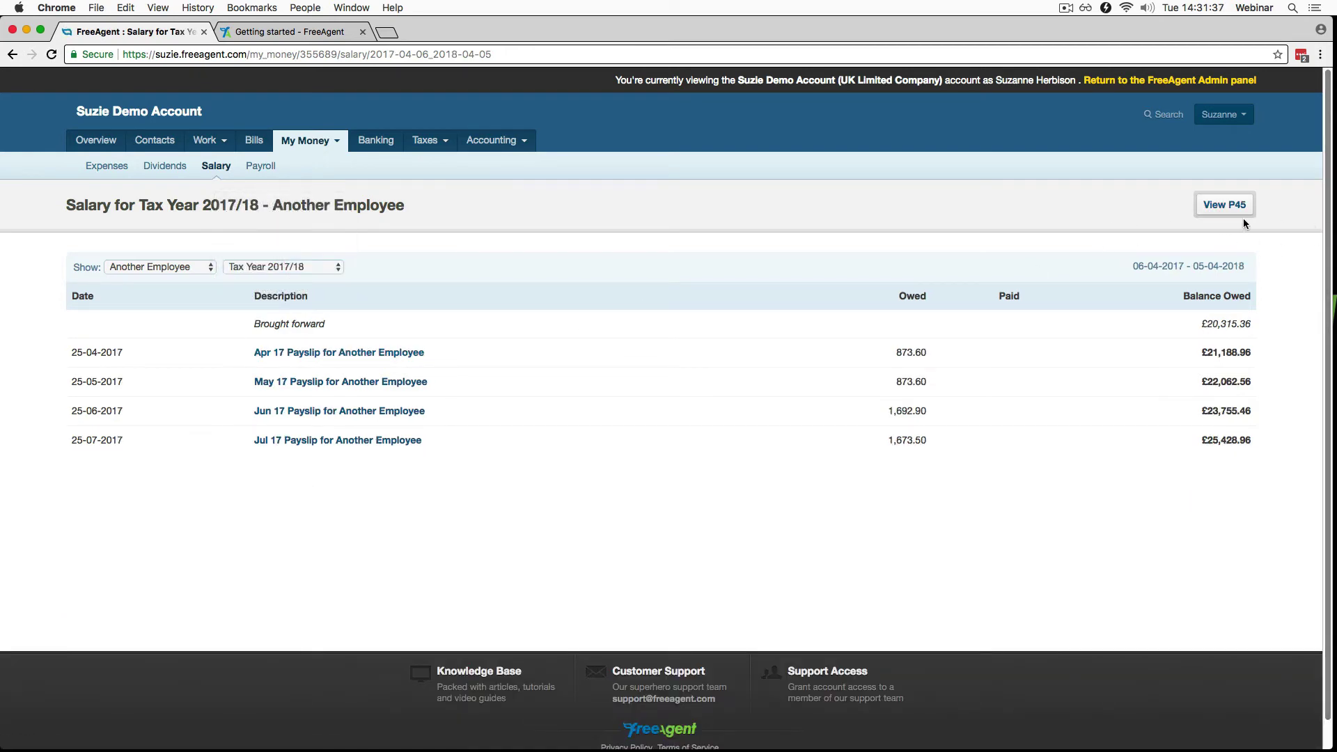
# Open the 2017/18 payroll overview and look through its history, employees and the users available to add as employees
pyautogui.moveTo(203, 154)
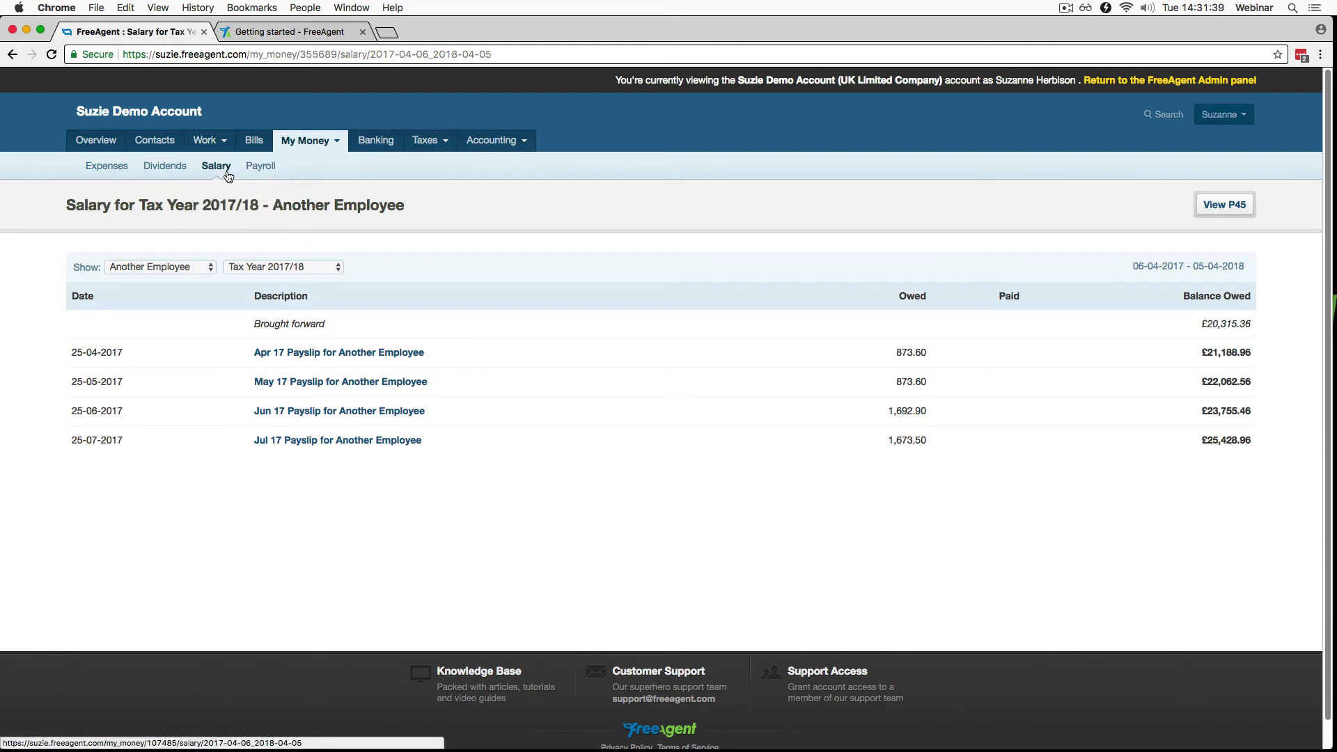
pyautogui.click(252, 167)
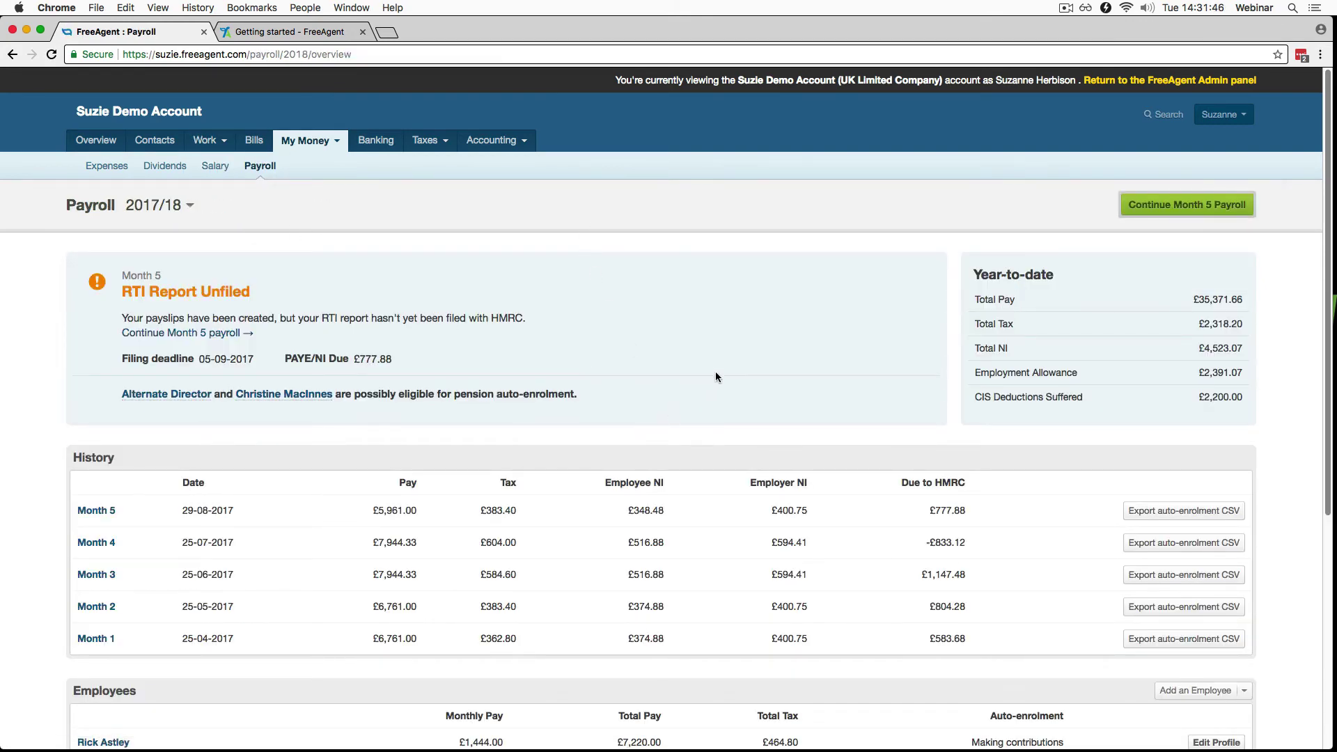
pyautogui.scroll(-5, 1188, 341)
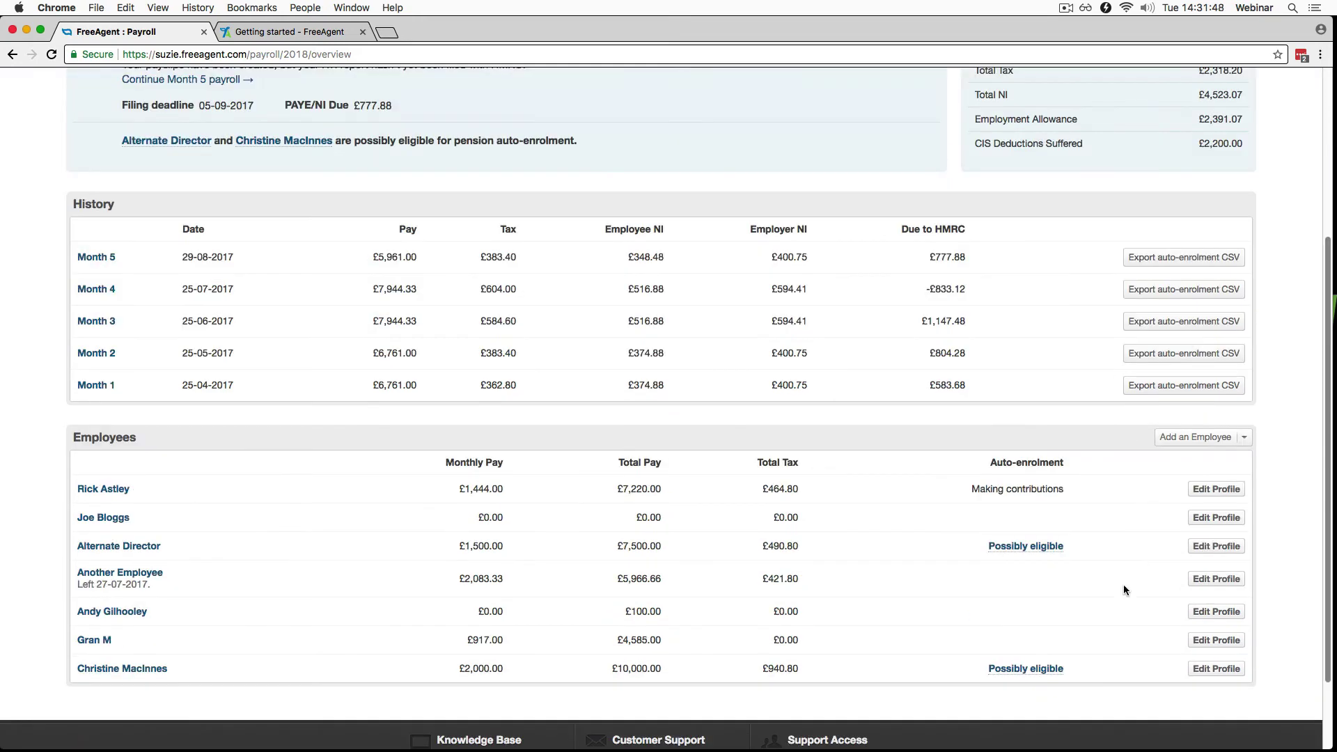
pyautogui.click(1246, 442)
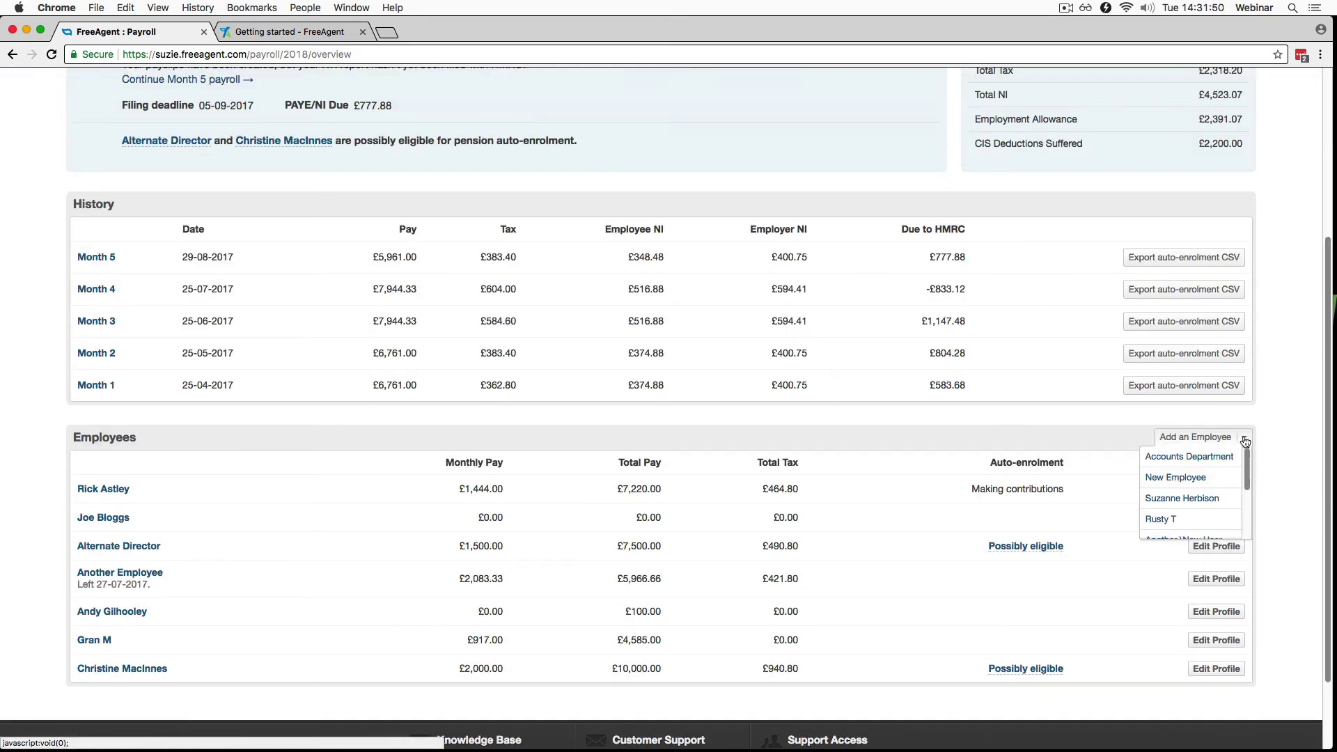
pyautogui.click(1230, 500)
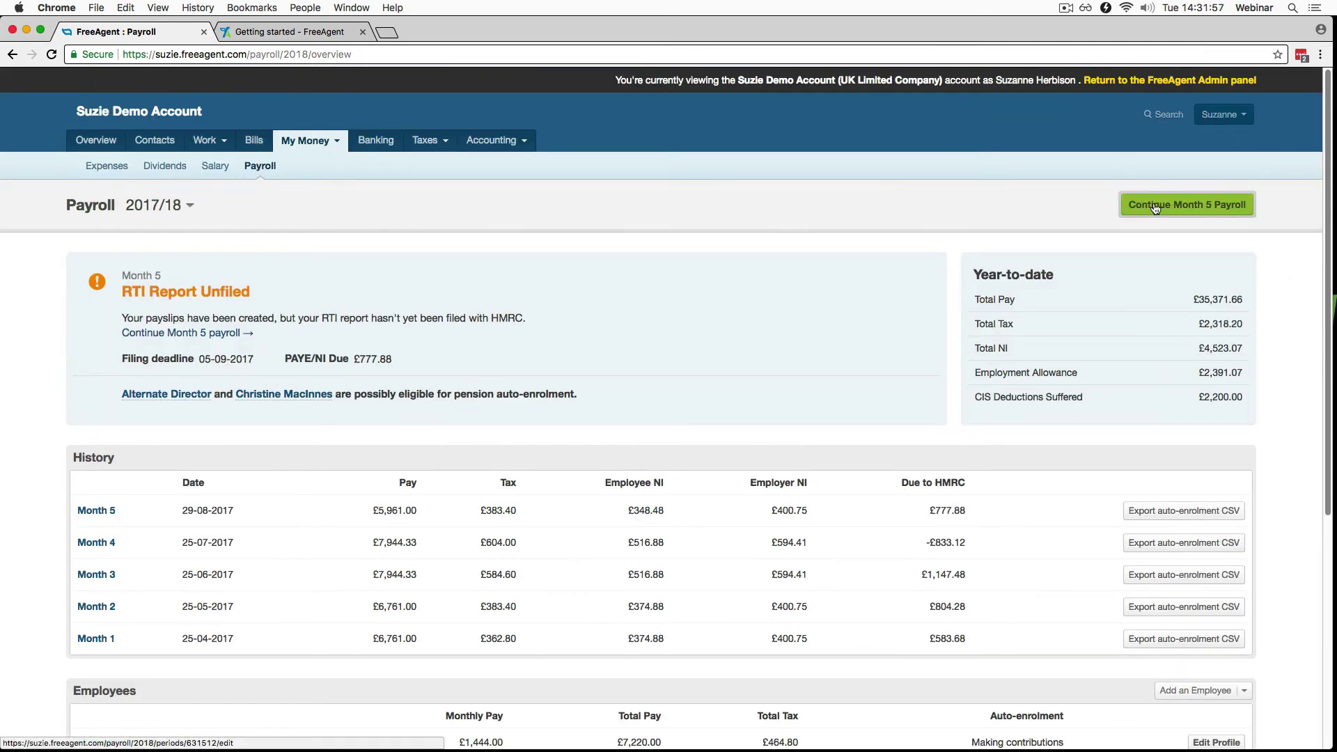
# Continue the Month 5 payroll and view the calendar for choosing the staff payment date
pyautogui.click(1154, 206)
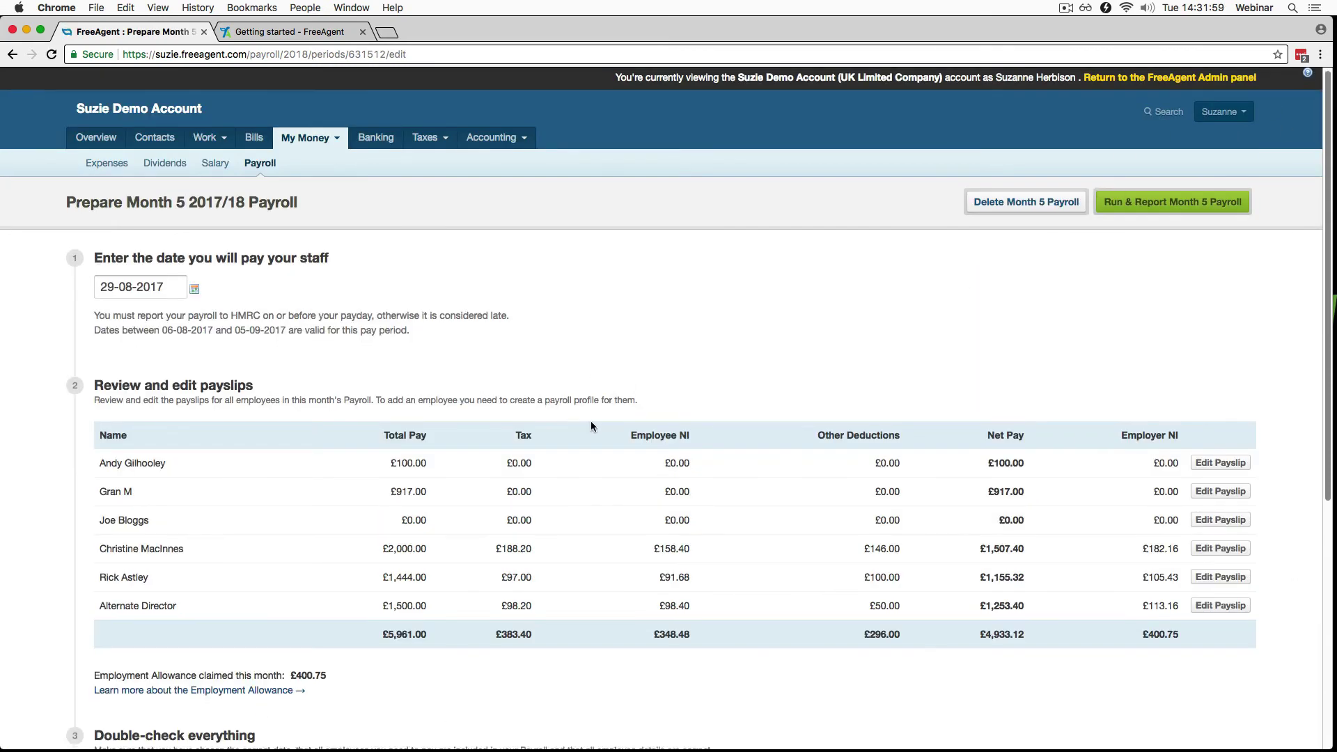
pyautogui.scroll(-3, 591, 424)
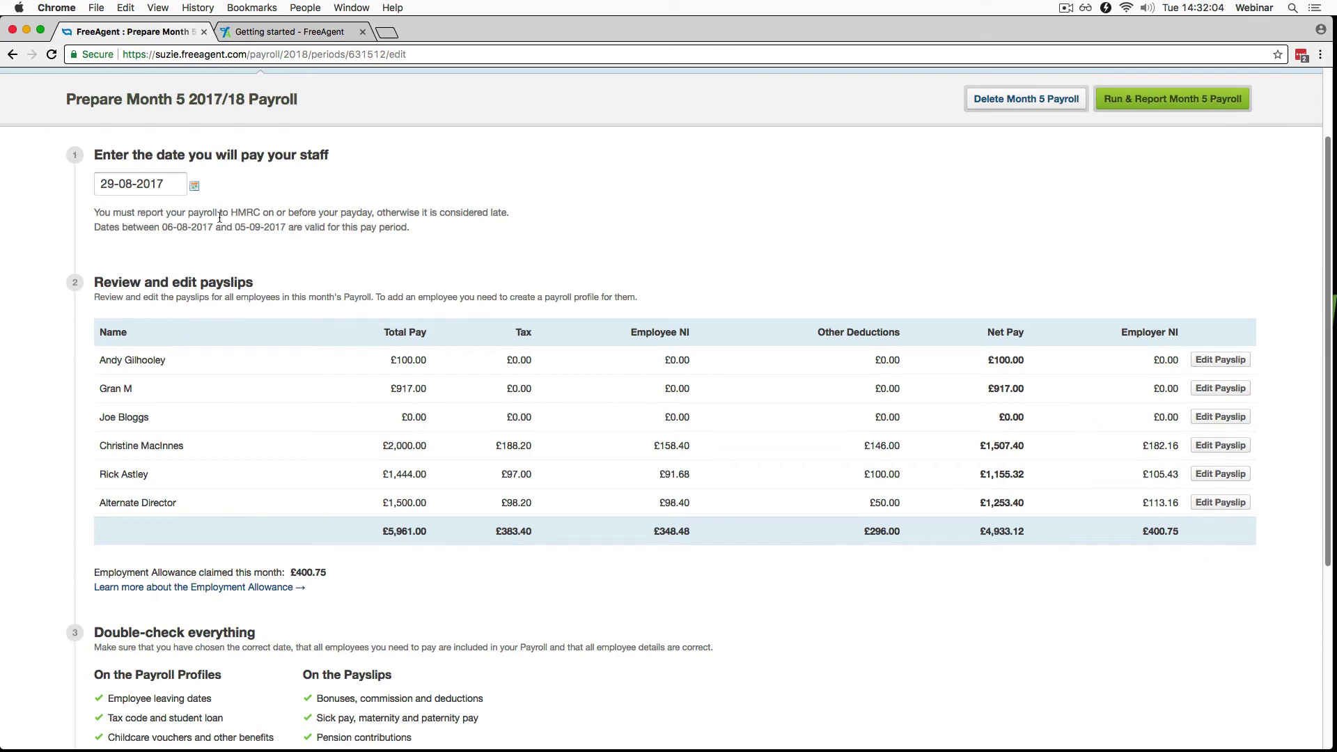
pyautogui.click(195, 188)
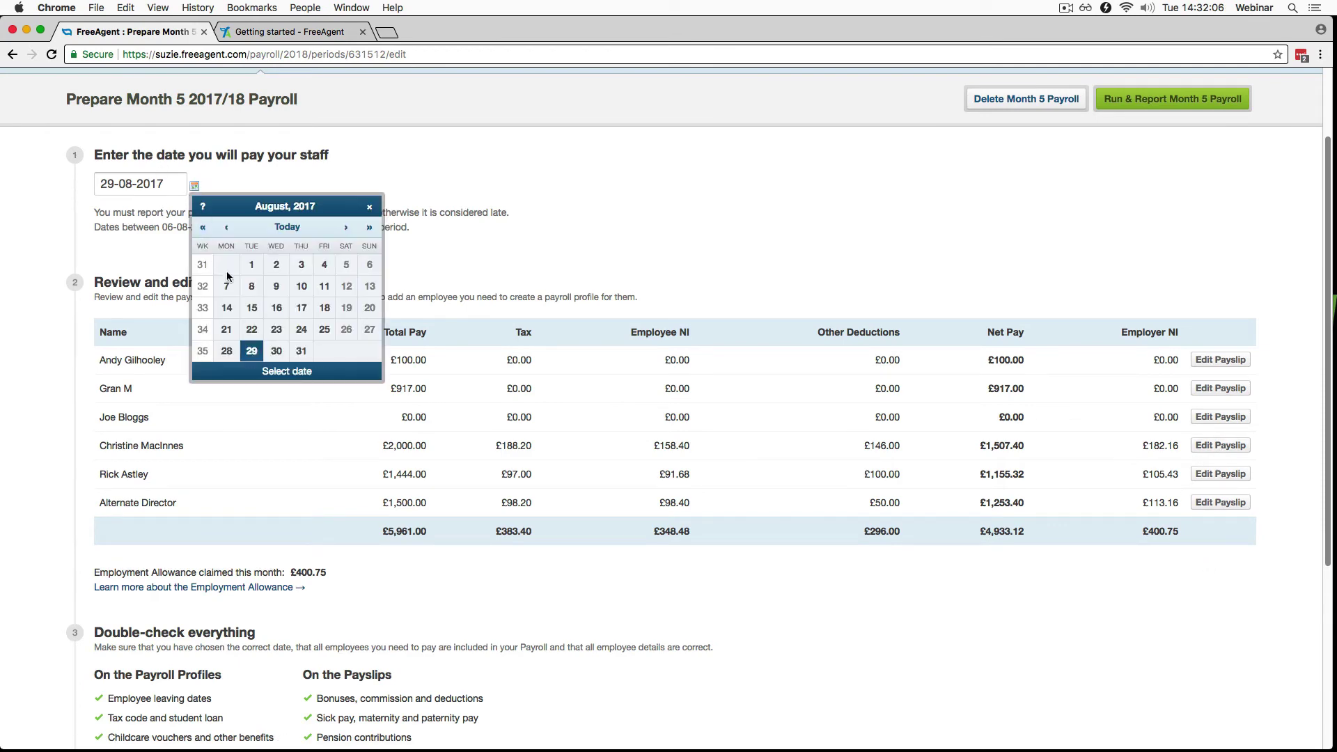
pyautogui.click(289, 176)
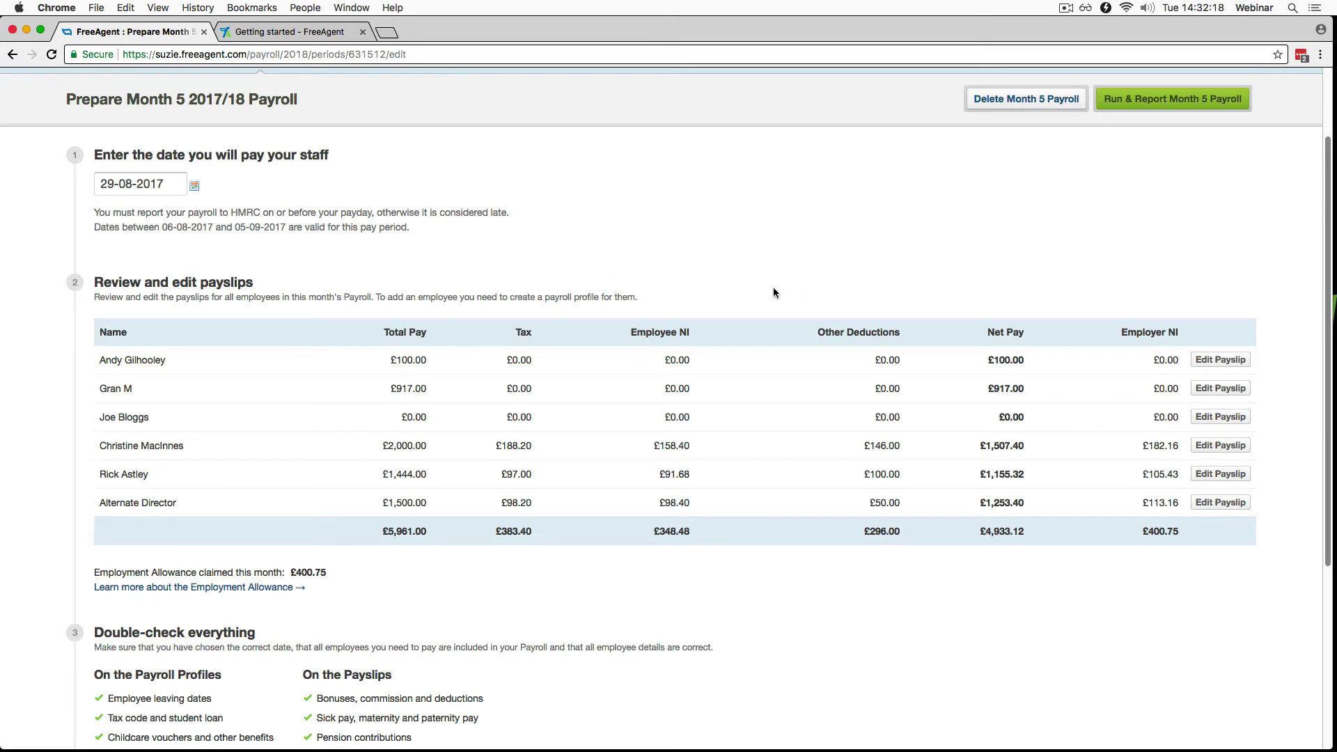
# Set the basic pay on the first listed employee's Month 5 payslip to 110.00, save it and review the remaining payroll steps
pyautogui.scroll(-1, 779, 354)
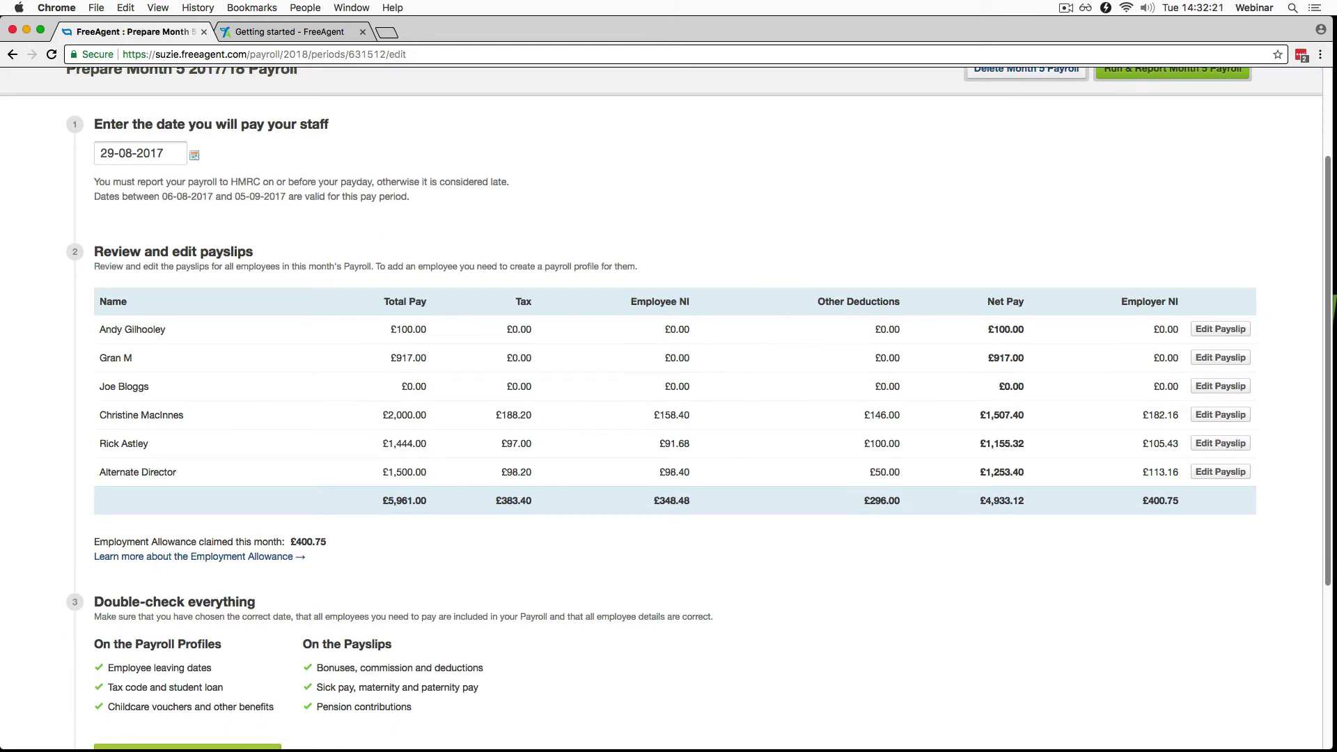
pyautogui.click(1216, 335)
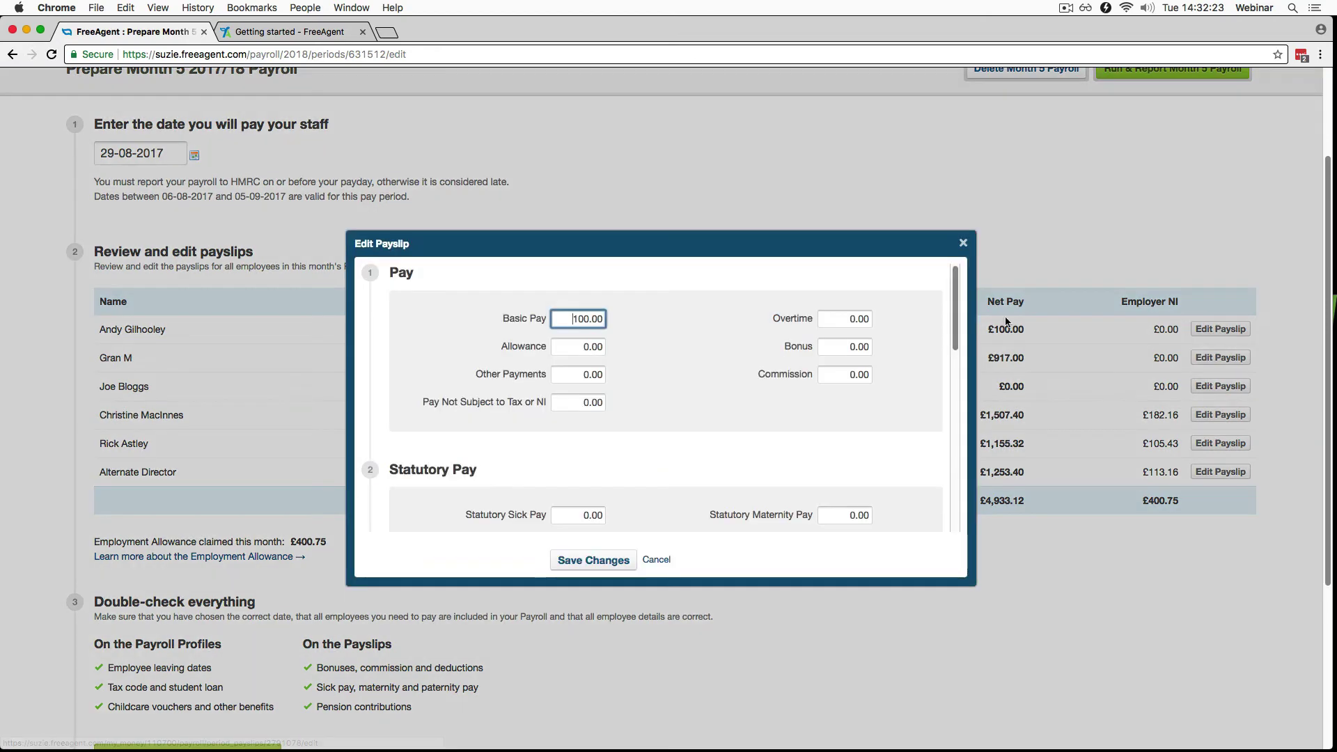
pyautogui.write('110.00')
pyautogui.click(508, 558)
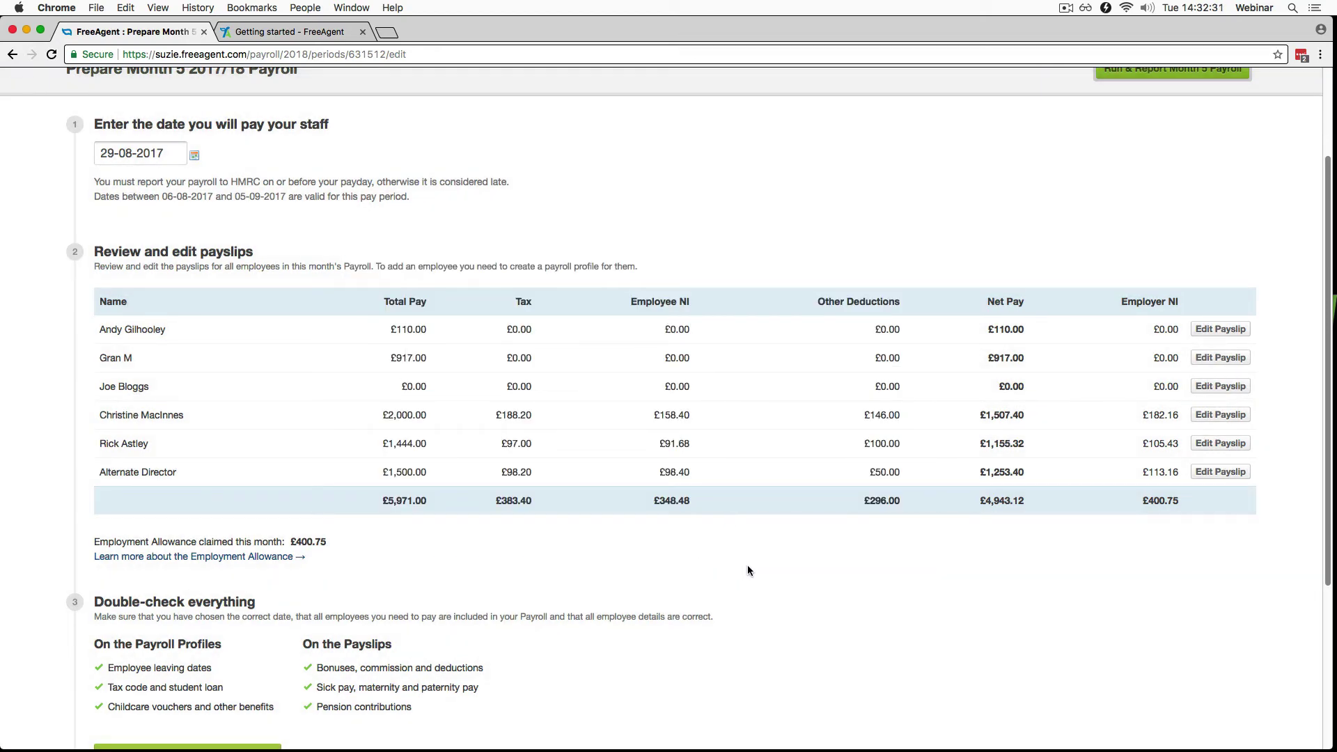
pyautogui.scroll(-2, 747, 566)
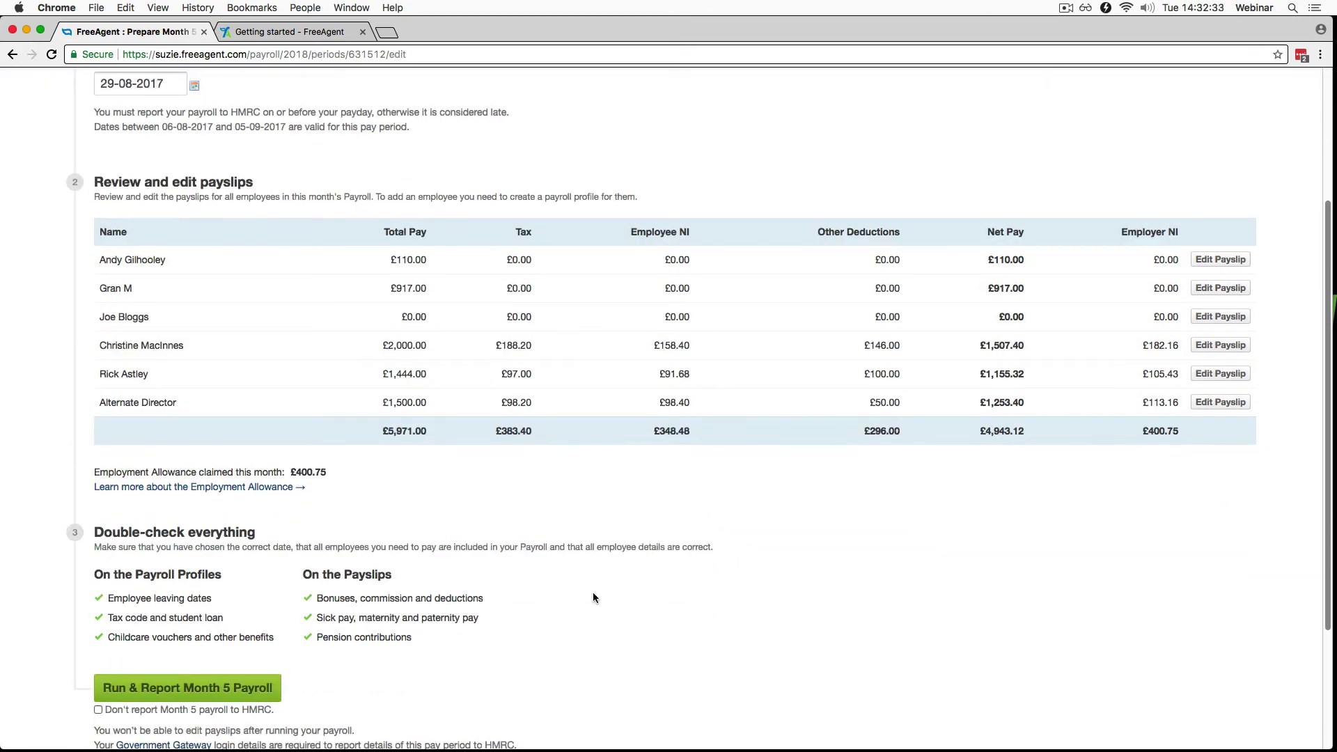
pyautogui.scroll(-3, 592, 592)
pyautogui.scroll(5, 588, 593)
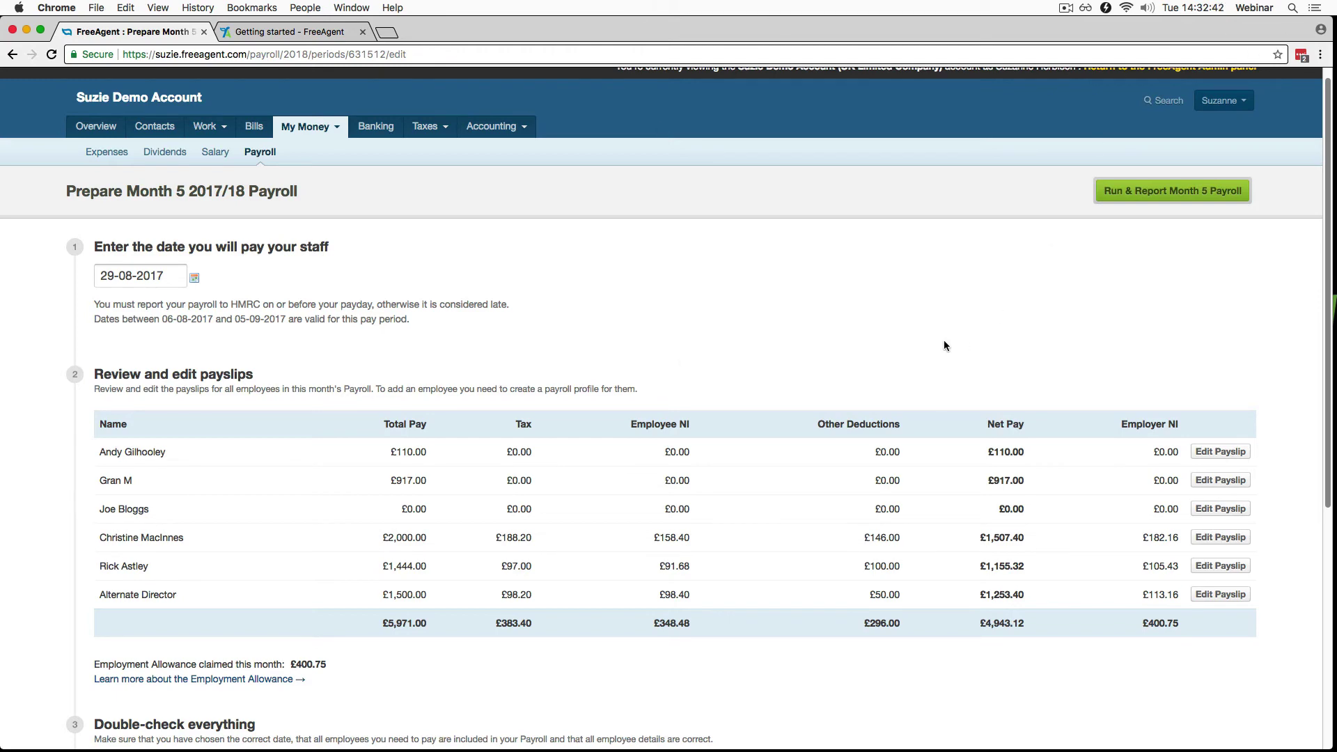
pyautogui.scroll(1, 722, 264)
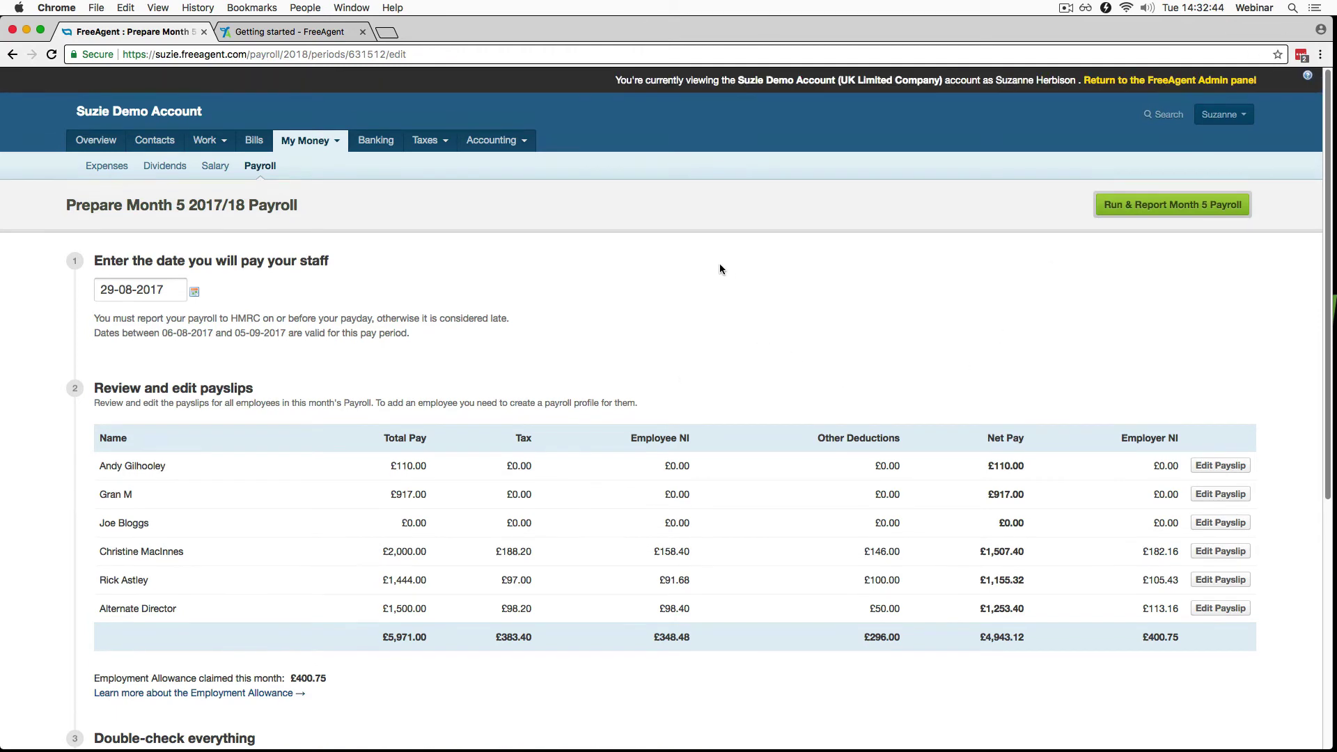
# Switch to the FreeAgent support site and open the Payroll category of the Knowledge Base
pyautogui.click(299, 31)
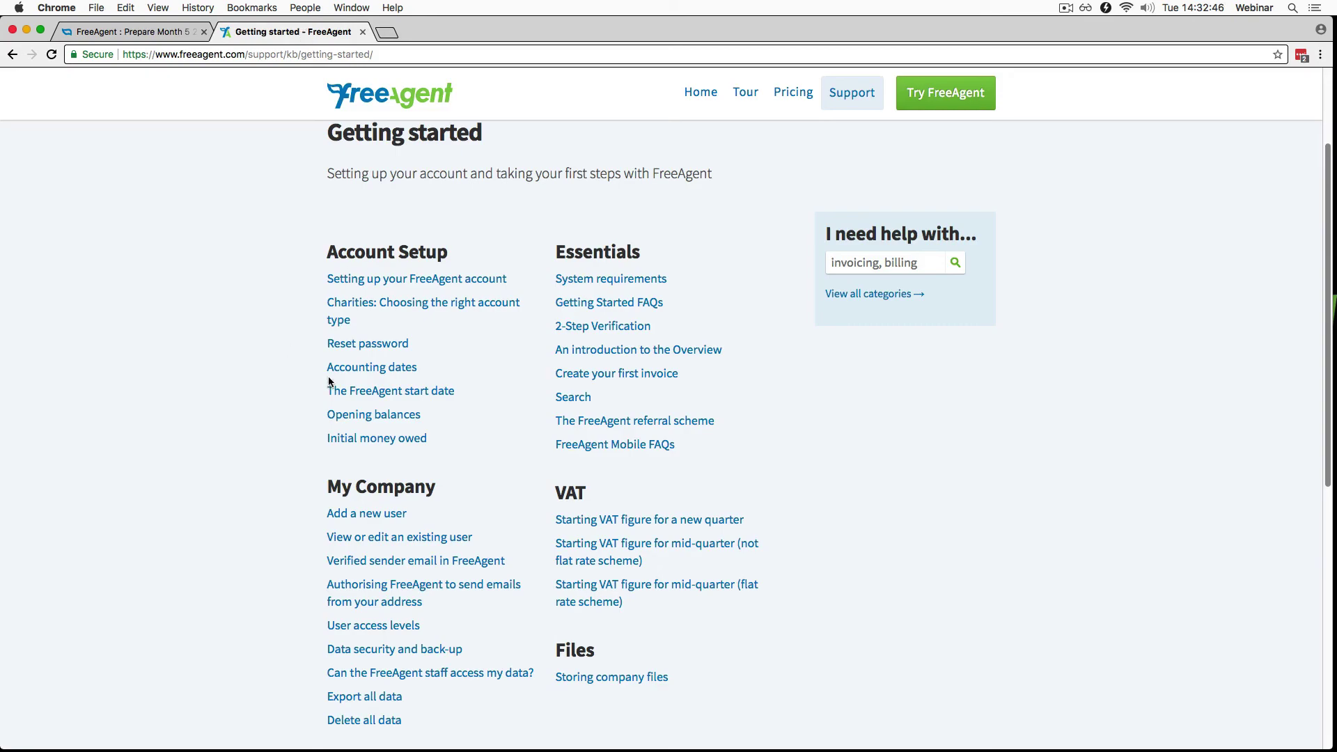
pyautogui.scroll(4, 367, 403)
pyautogui.click(387, 184)
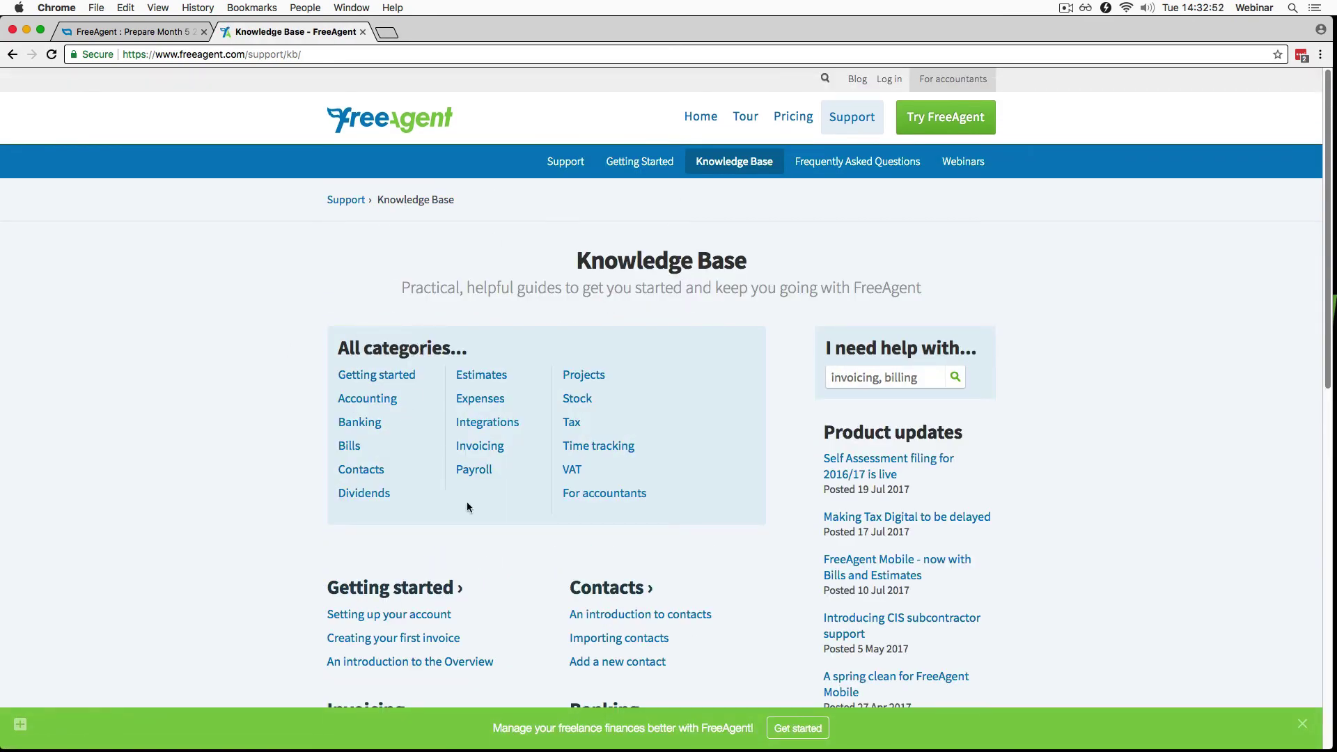
pyautogui.click(479, 471)
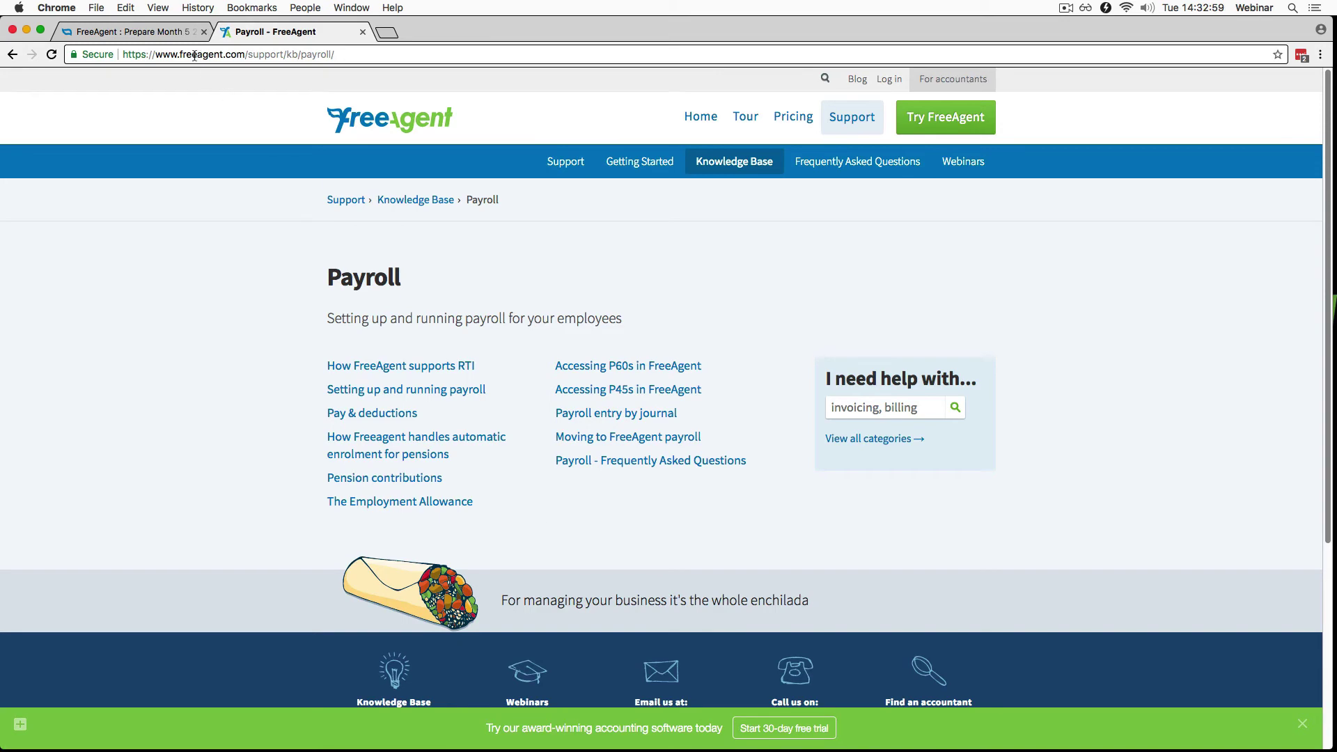
# Return to the demo account, review the bank accounts summary and open the Business Current Account
pyautogui.click(139, 31)
pyautogui.click(376, 139)
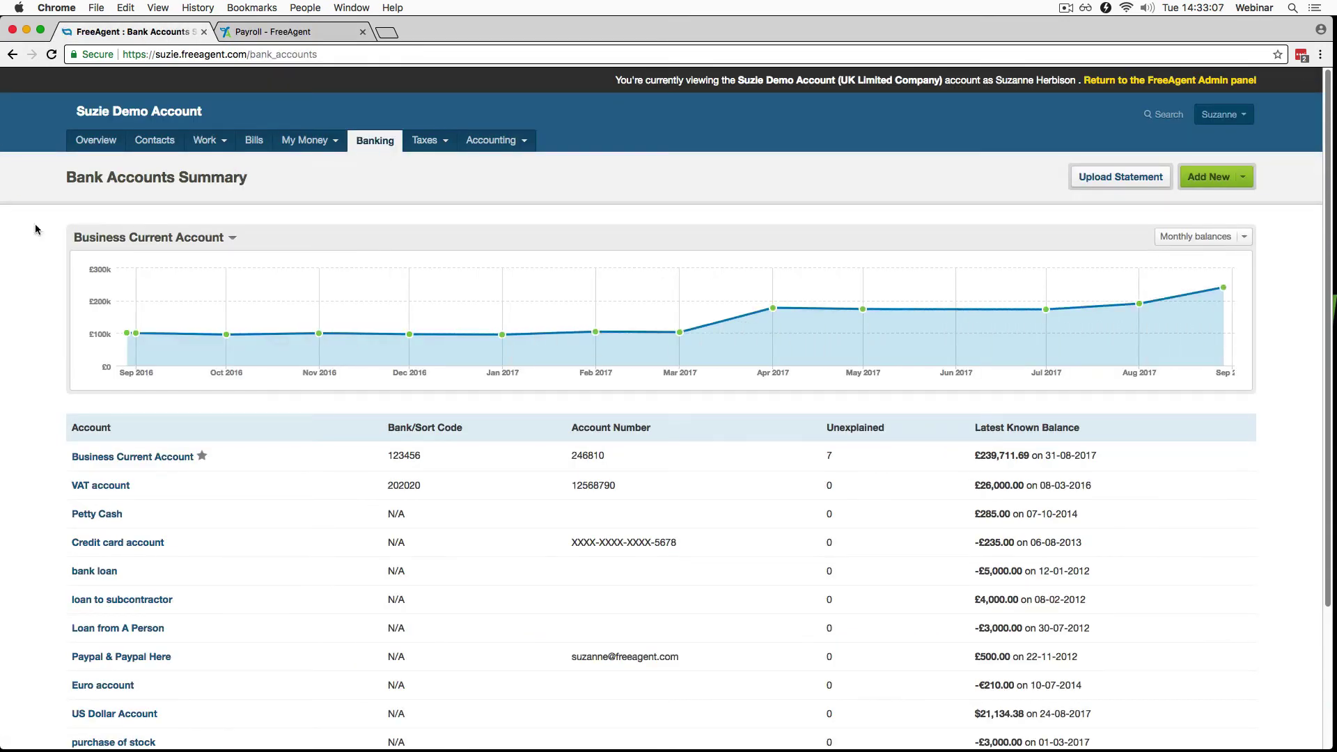
pyautogui.scroll(-1, 306, 494)
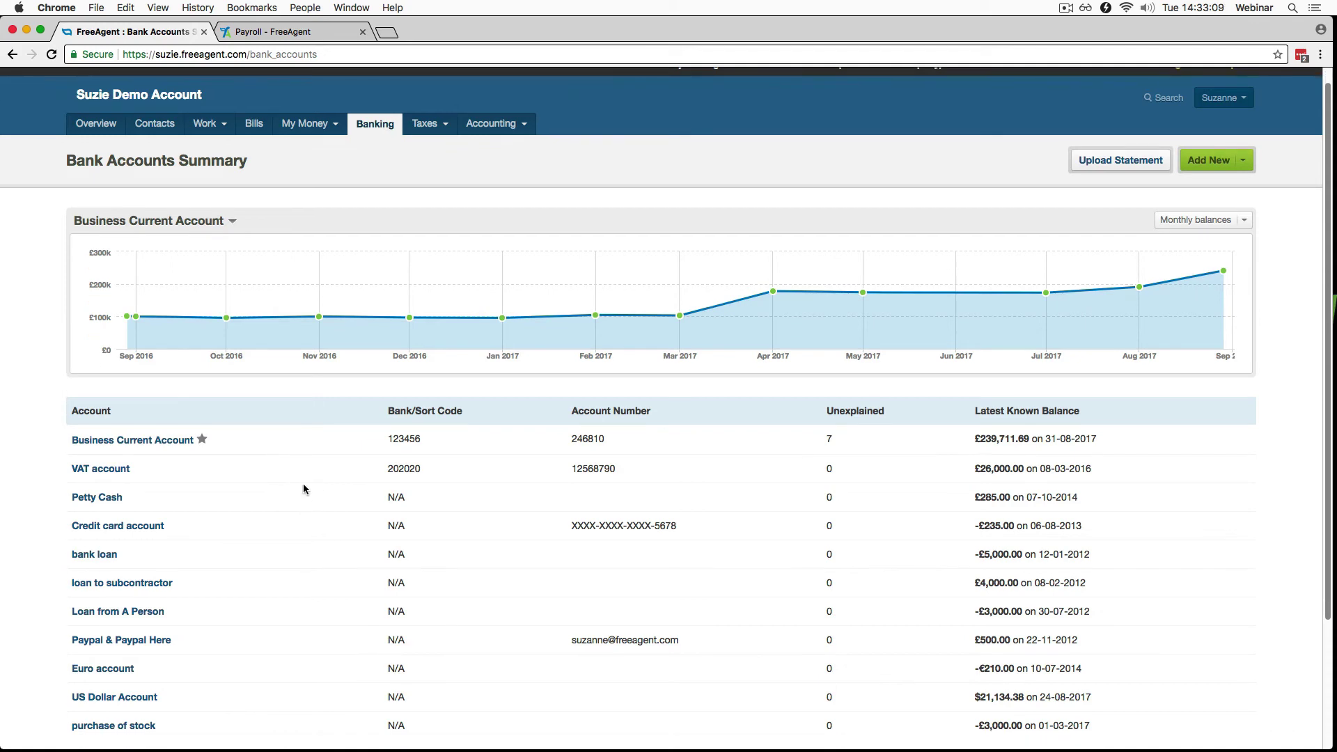
pyautogui.scroll(-1, 304, 487)
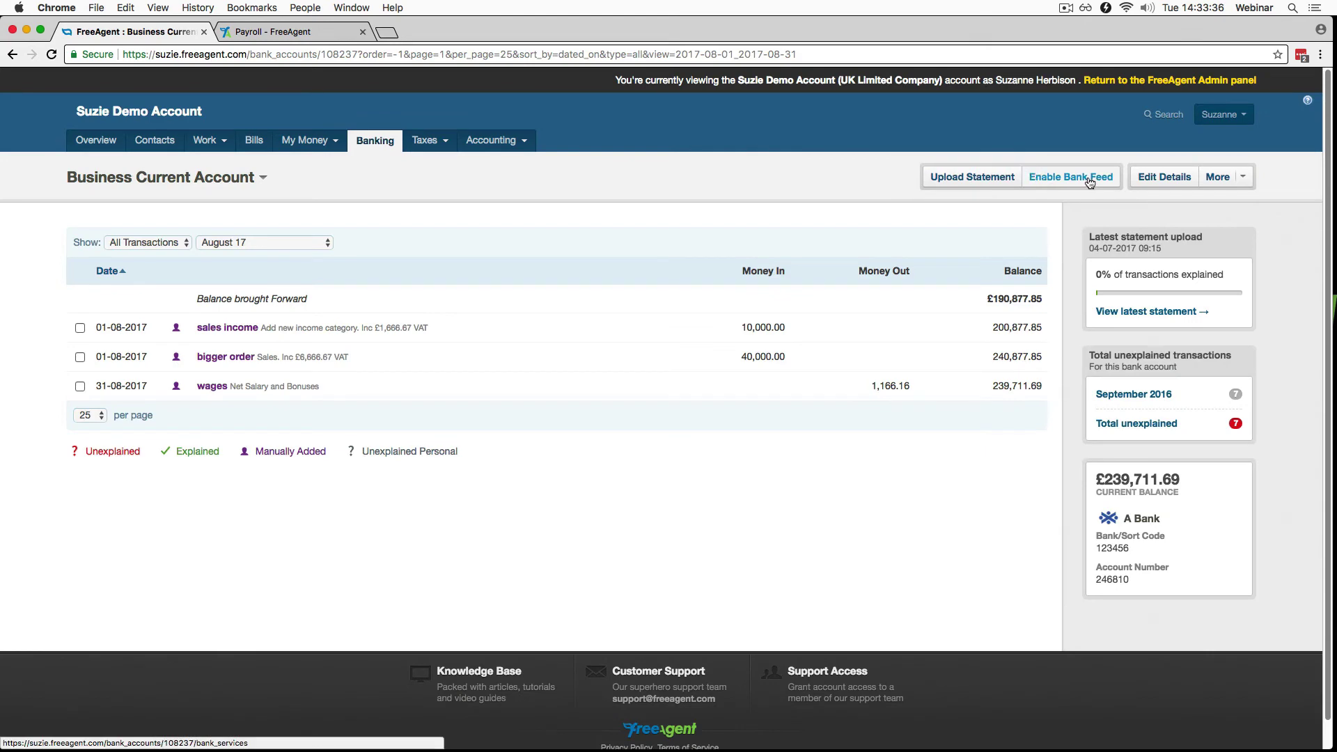
# Open the bank feed setup for the Business Current Account and search the banking services for santander
pyautogui.click(1090, 180)
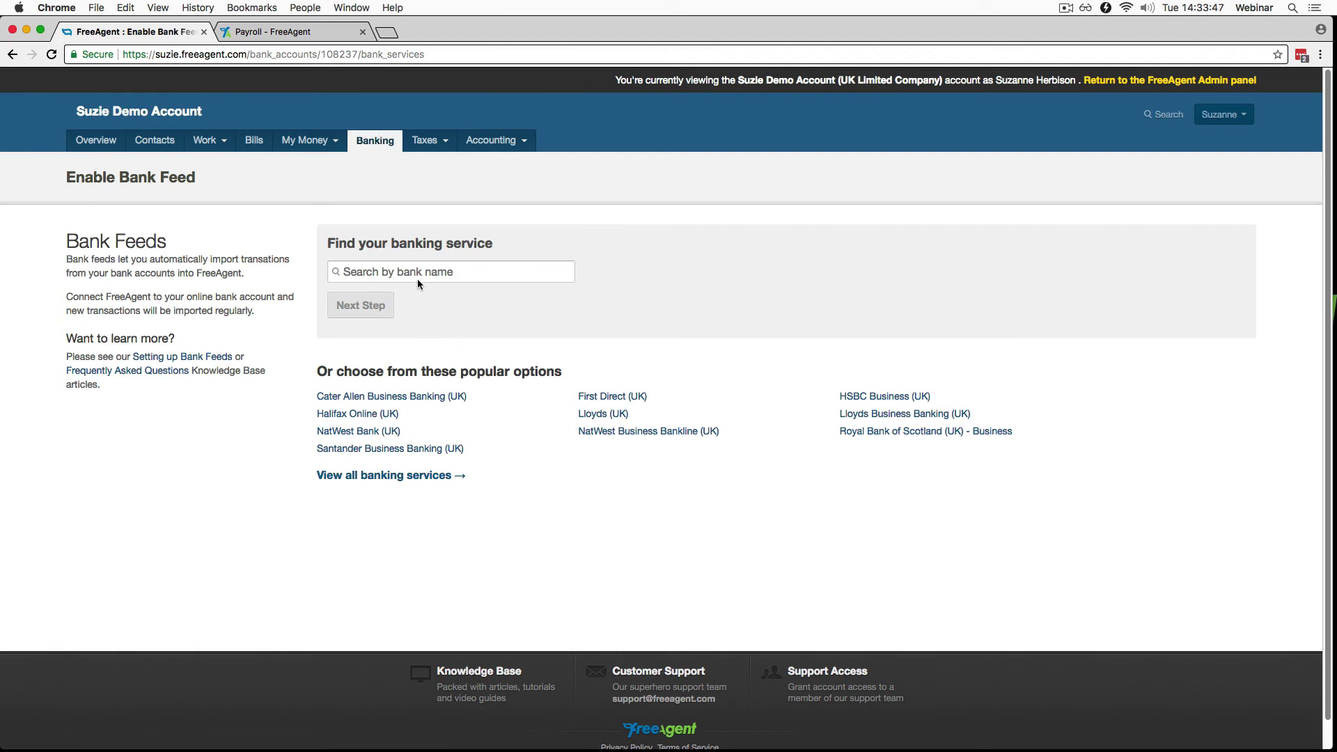
pyautogui.click(395, 265)
pyautogui.write('santander')
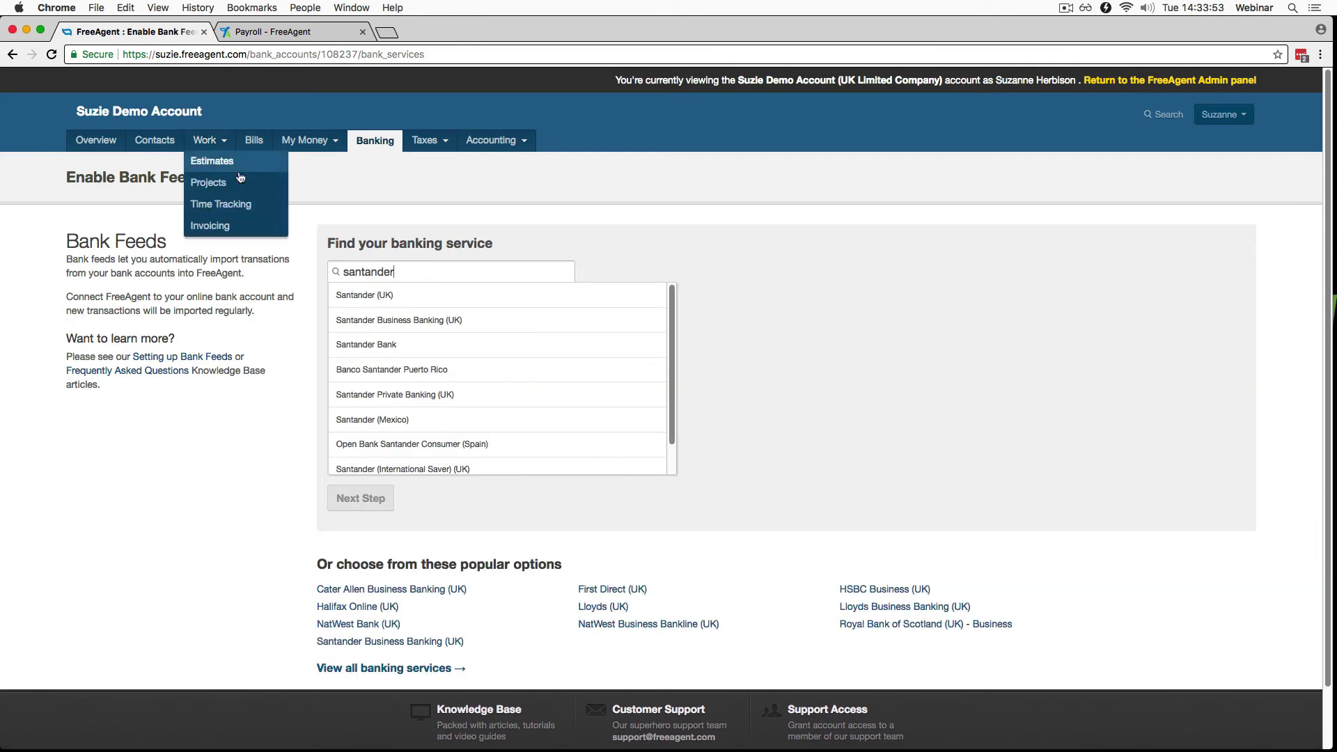
pyautogui.click(452, 320)
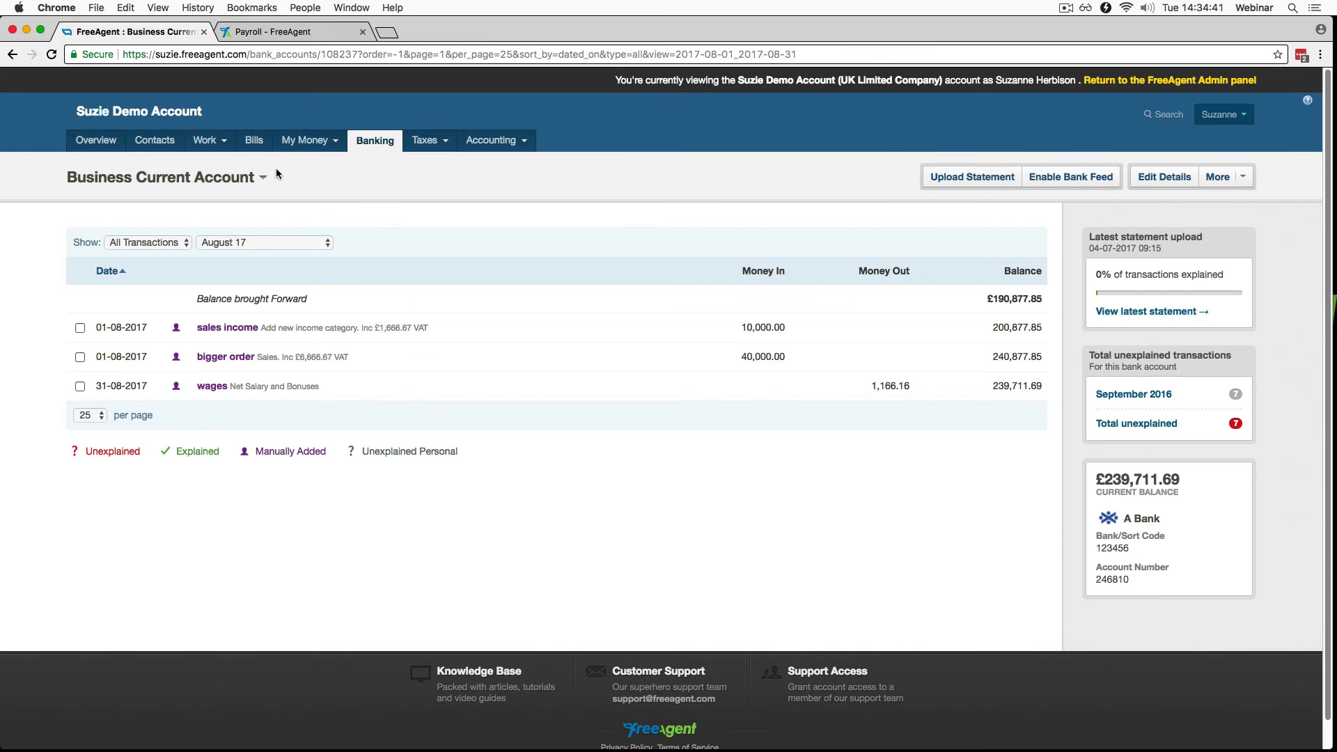
# Show the account's Latest Statement Upload transactions and open the unexplained GB050 receipt of £600.00
pyautogui.click(259, 241)
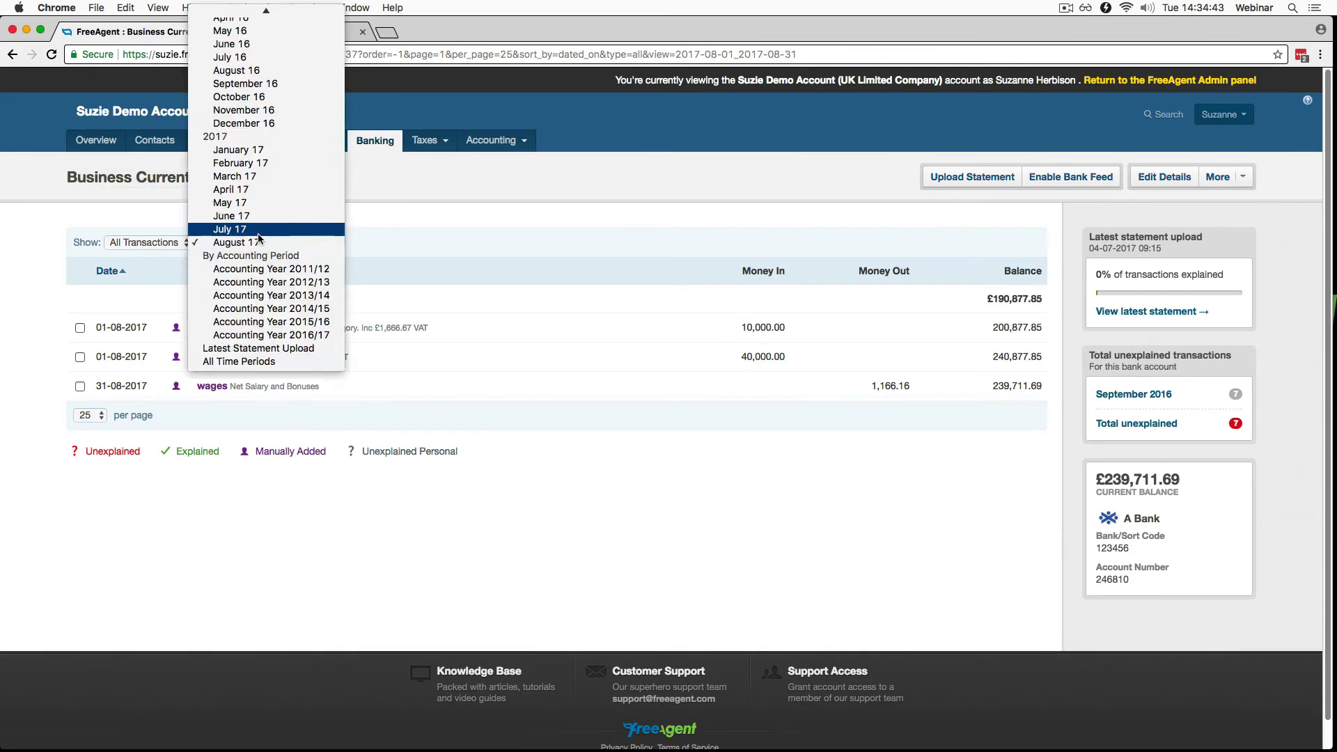
pyautogui.click(608, 500)
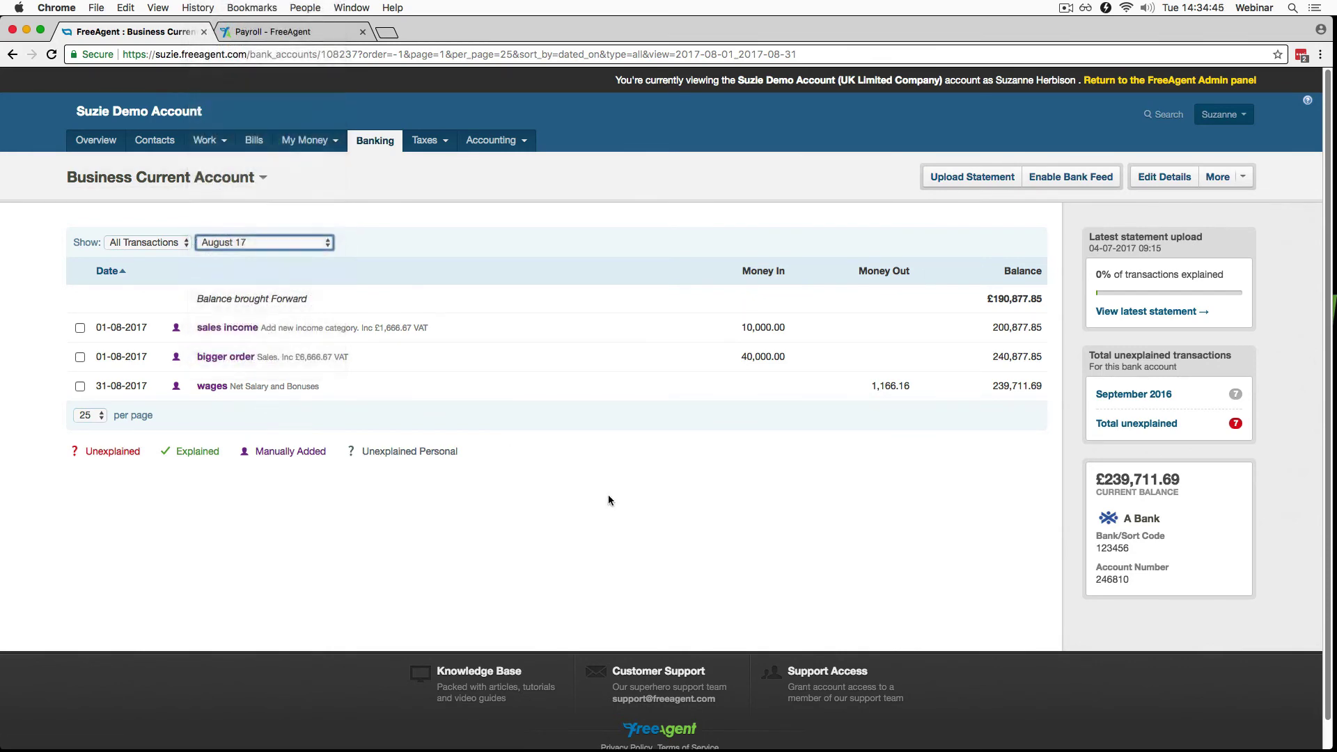
pyautogui.press('l')
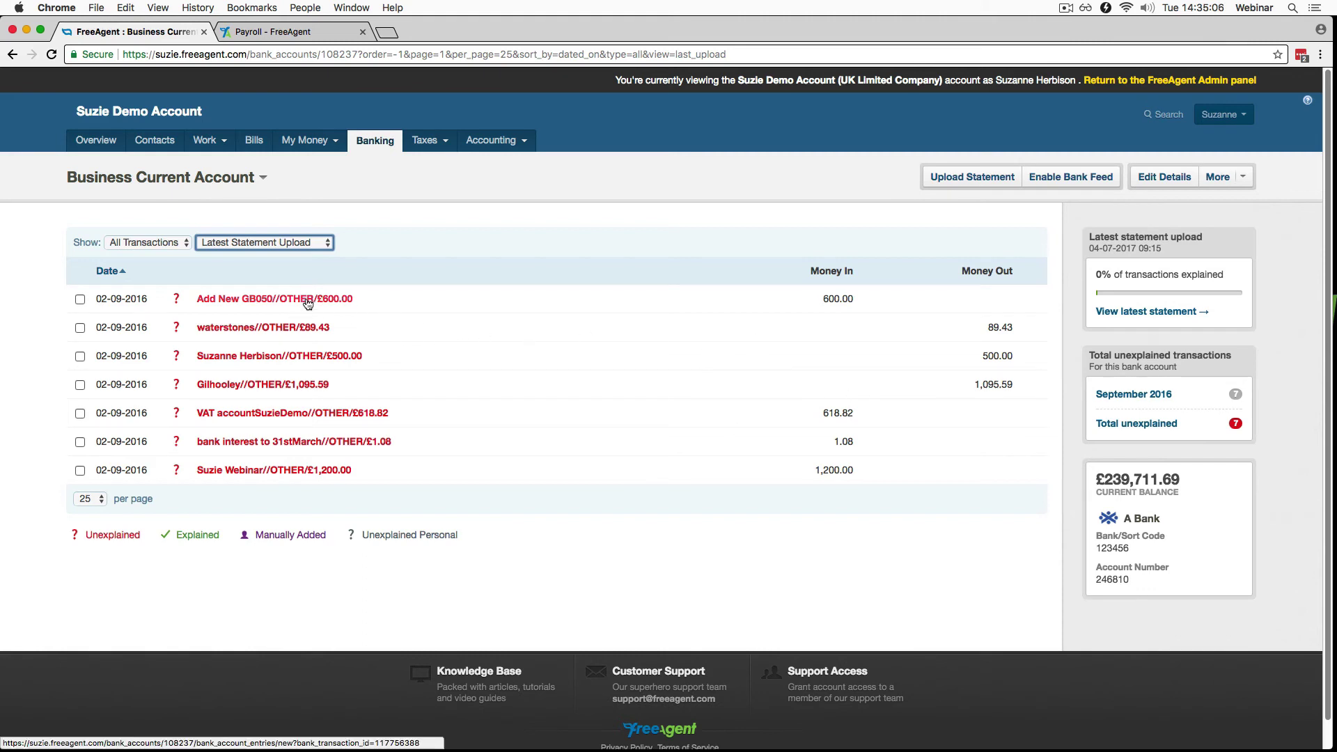
pyautogui.click(345, 299)
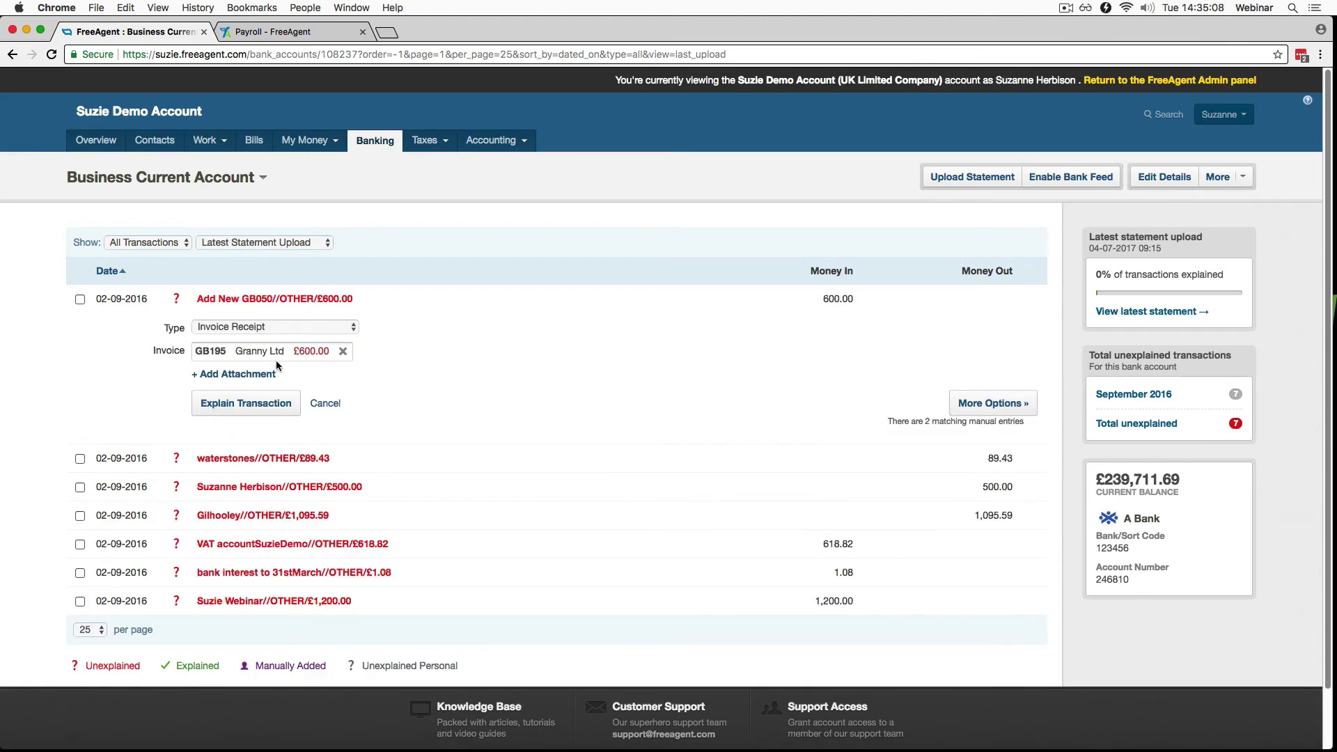
# Explain the £600.00 bank receipt as an Invoice Receipt allocated to invoice GB050, with the total amount set to 630
pyautogui.click(994, 407)
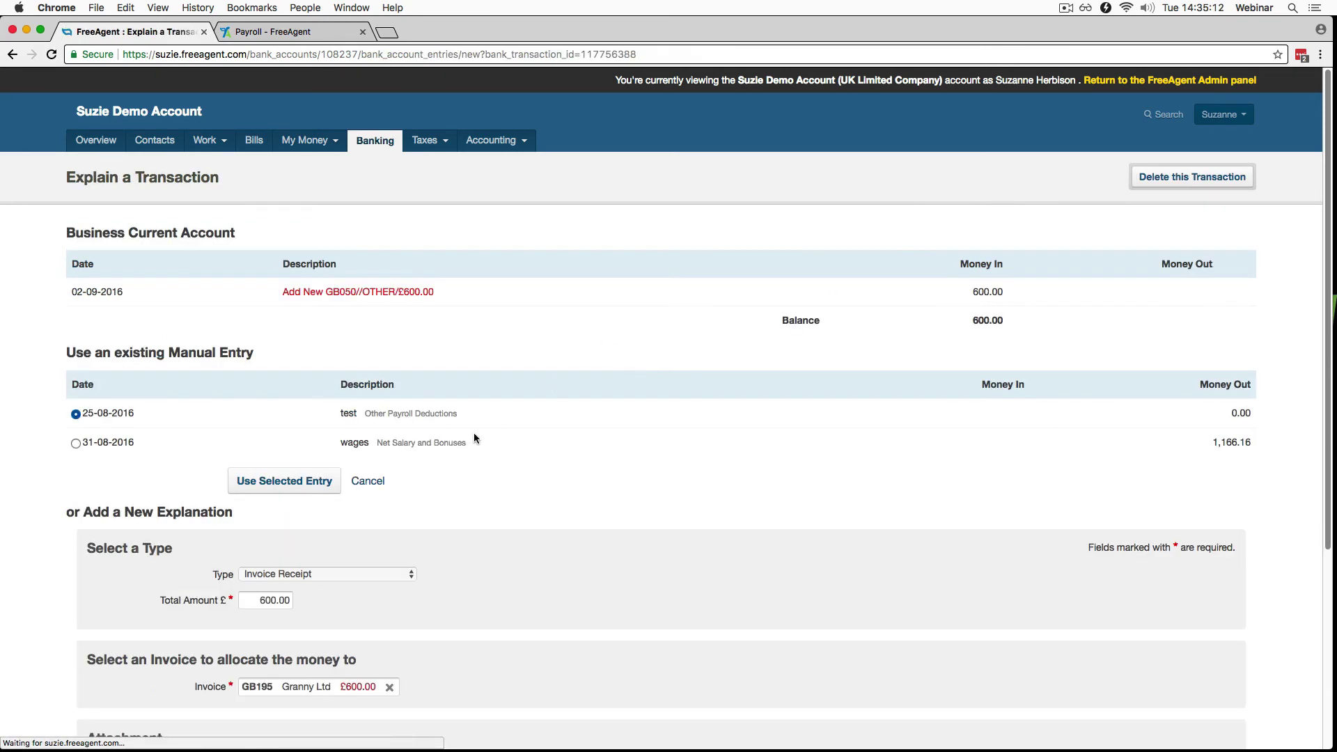
pyautogui.scroll(-5, 655, 554)
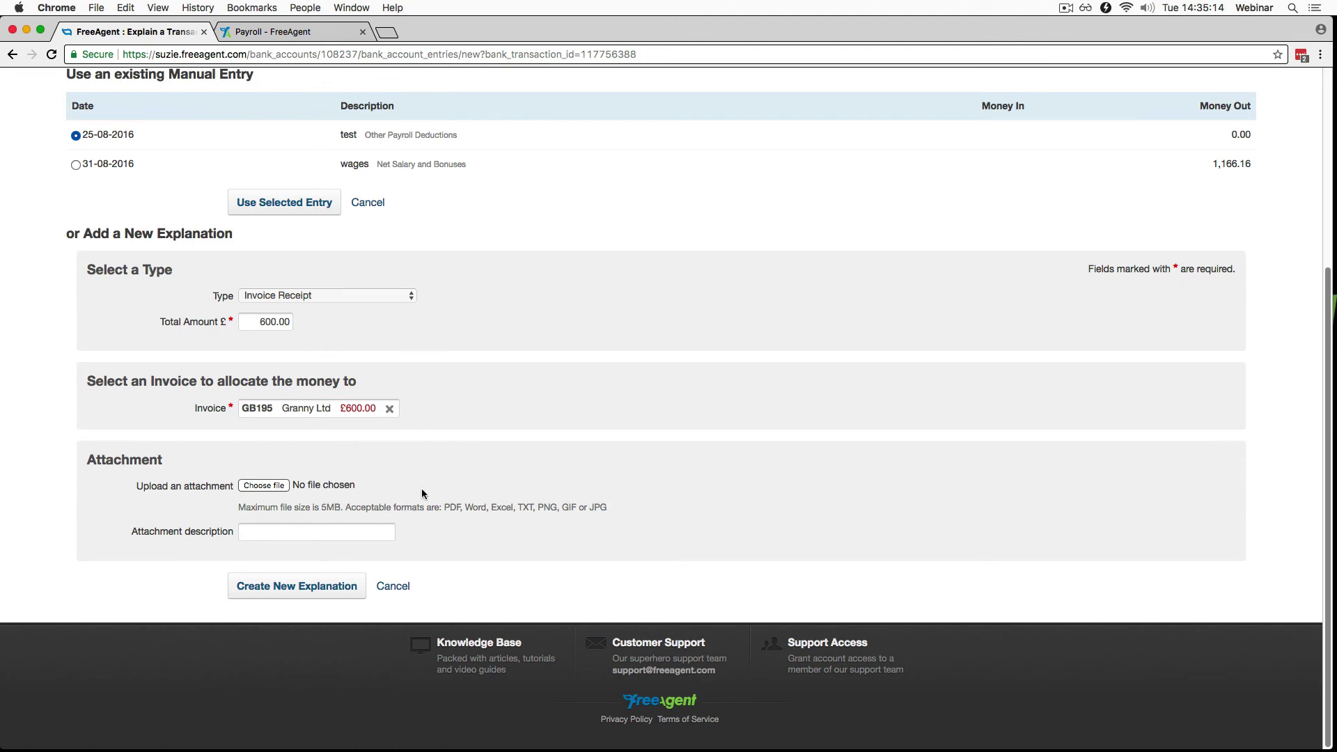
pyautogui.click(390, 409)
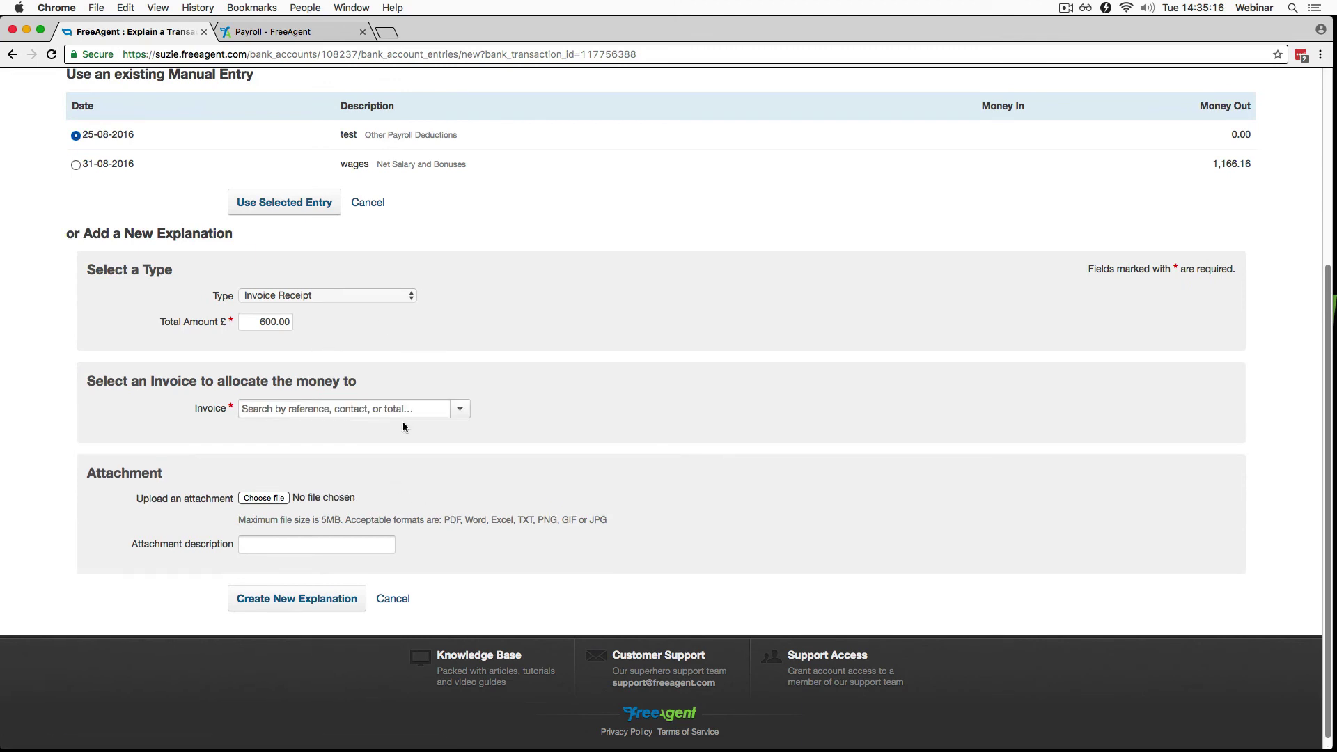
pyautogui.click(466, 414)
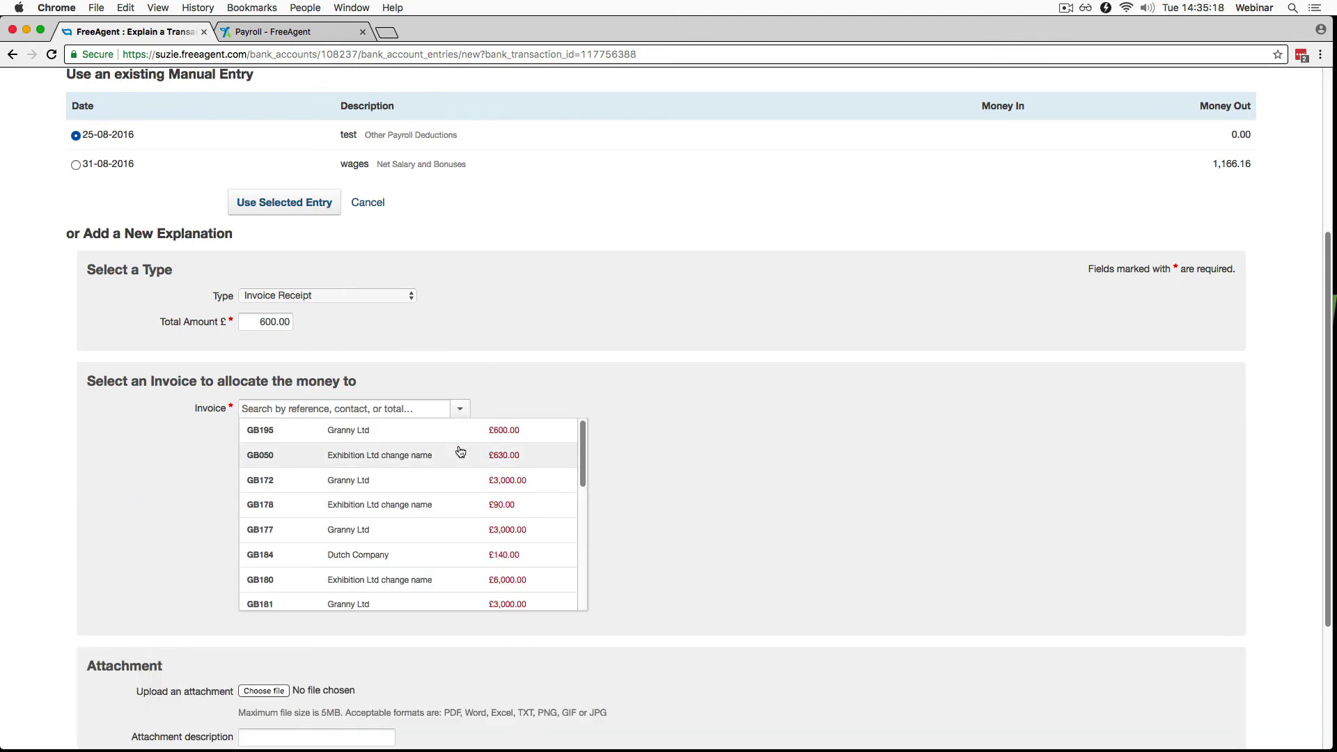
pyautogui.click(411, 459)
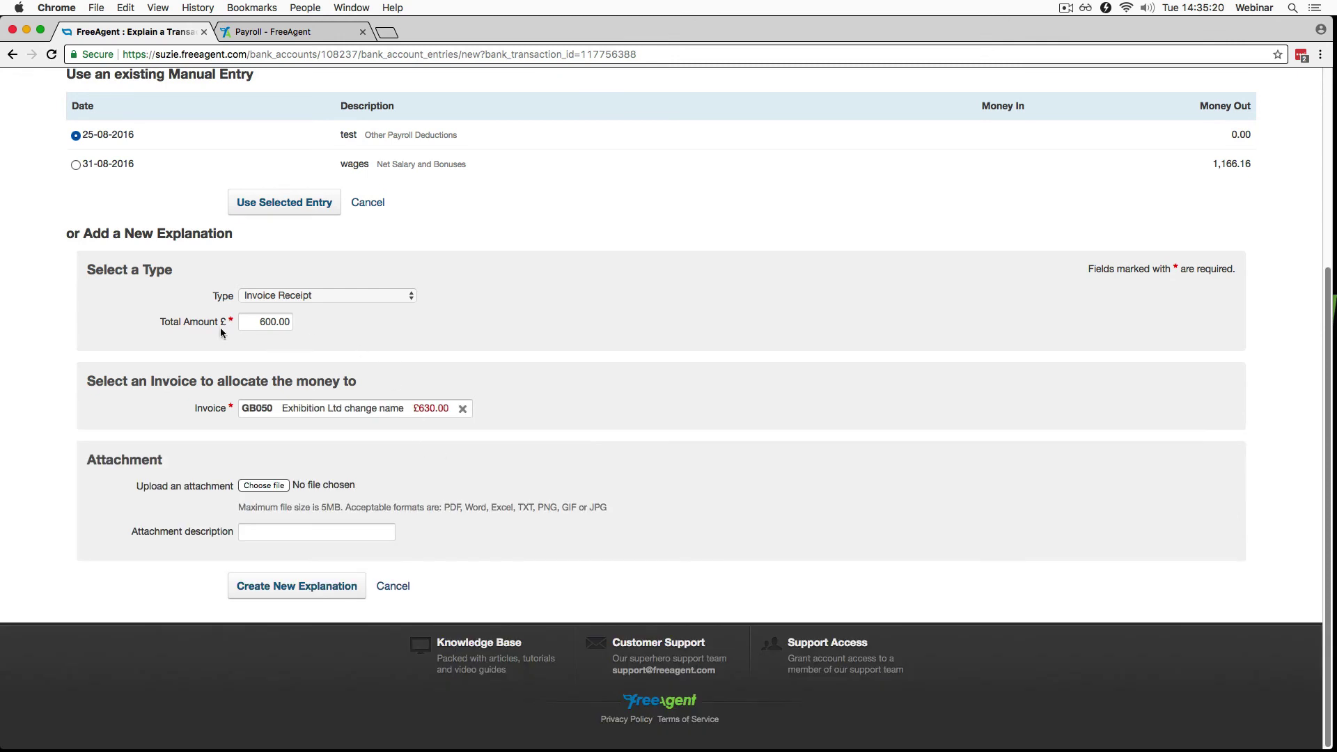
pyautogui.click(269, 321)
pyautogui.write('630')
pyautogui.click(542, 377)
pyautogui.click(290, 587)
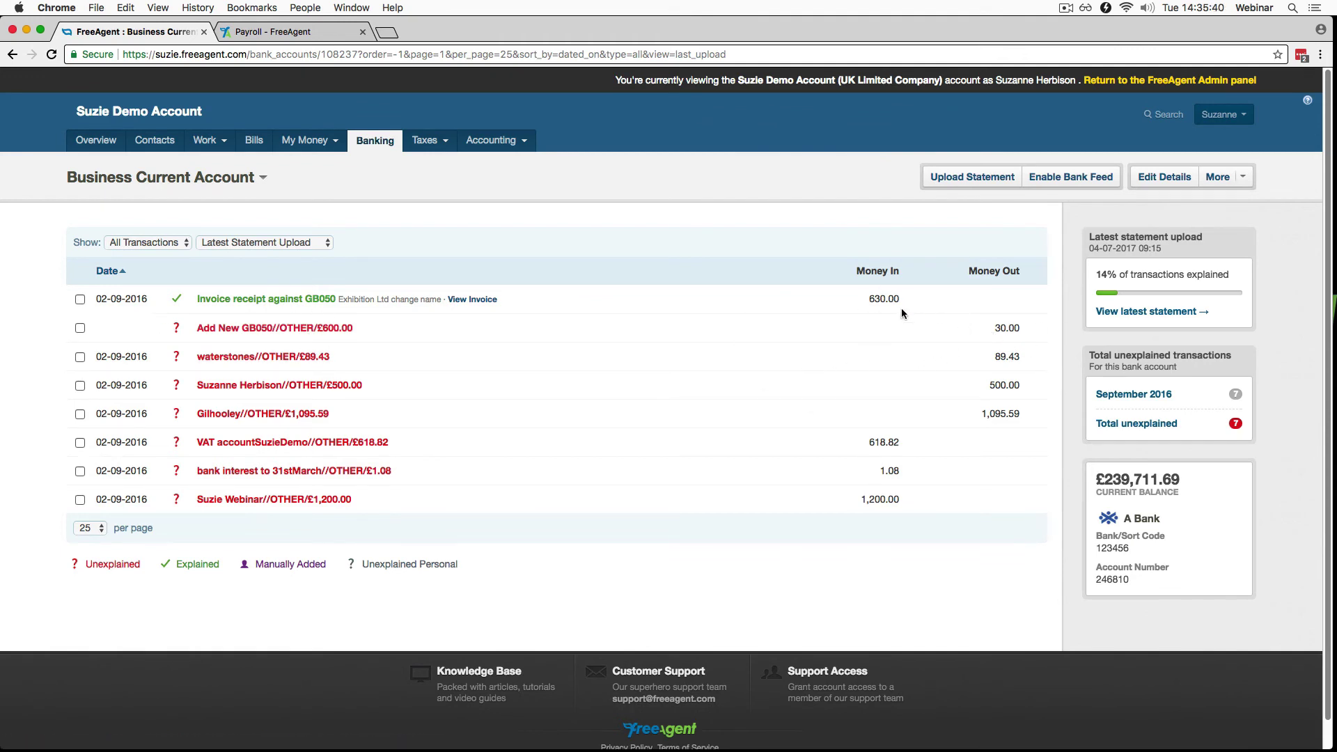
# Explain the remaining 30.00 money-out entry for GB050 as a Payment in the Bank/Finance Charges category
pyautogui.click(353, 329)
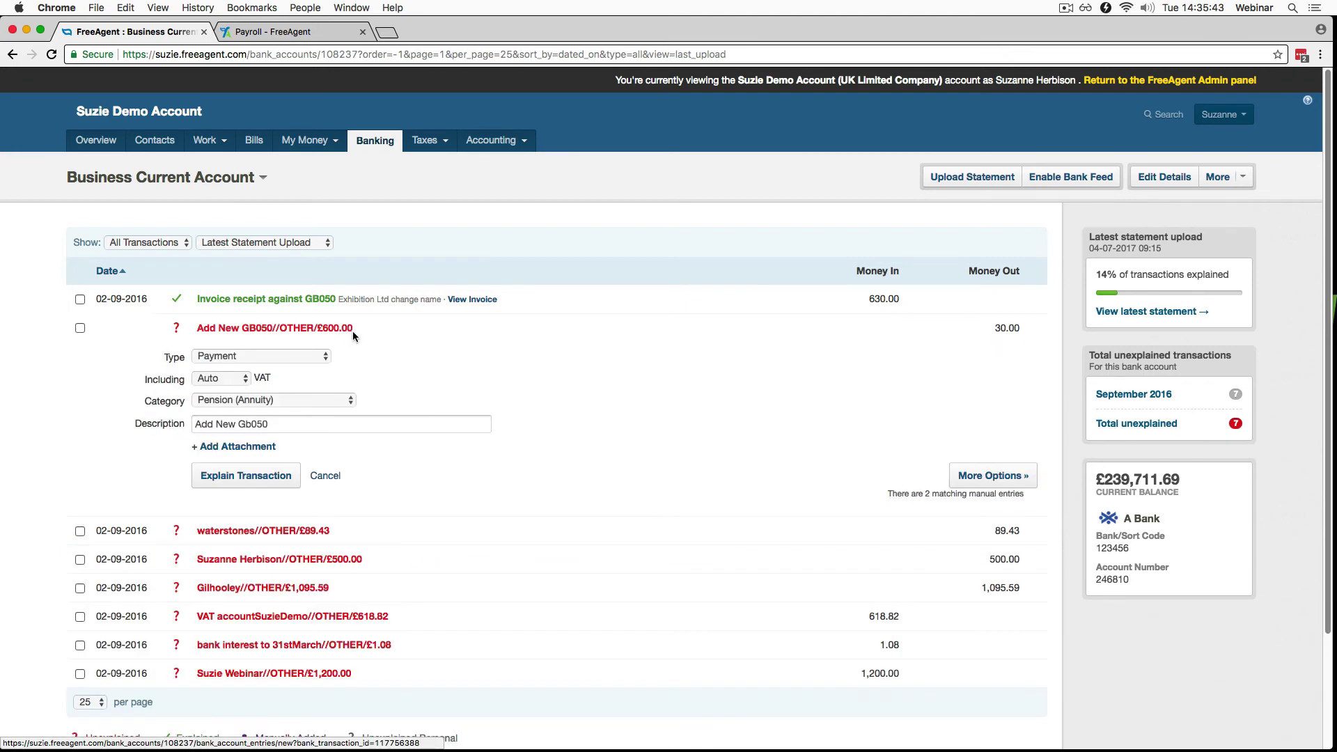
pyautogui.click(319, 404)
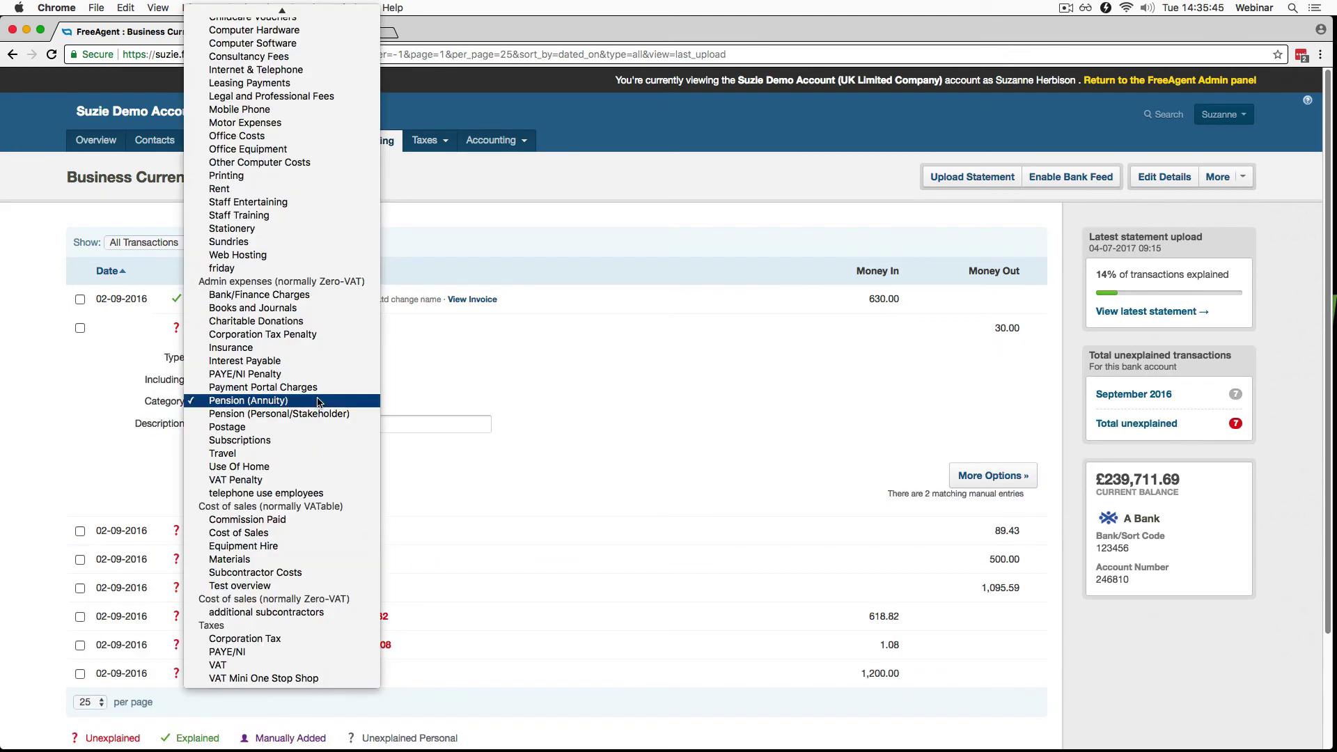
pyautogui.click(272, 294)
pyautogui.click(270, 489)
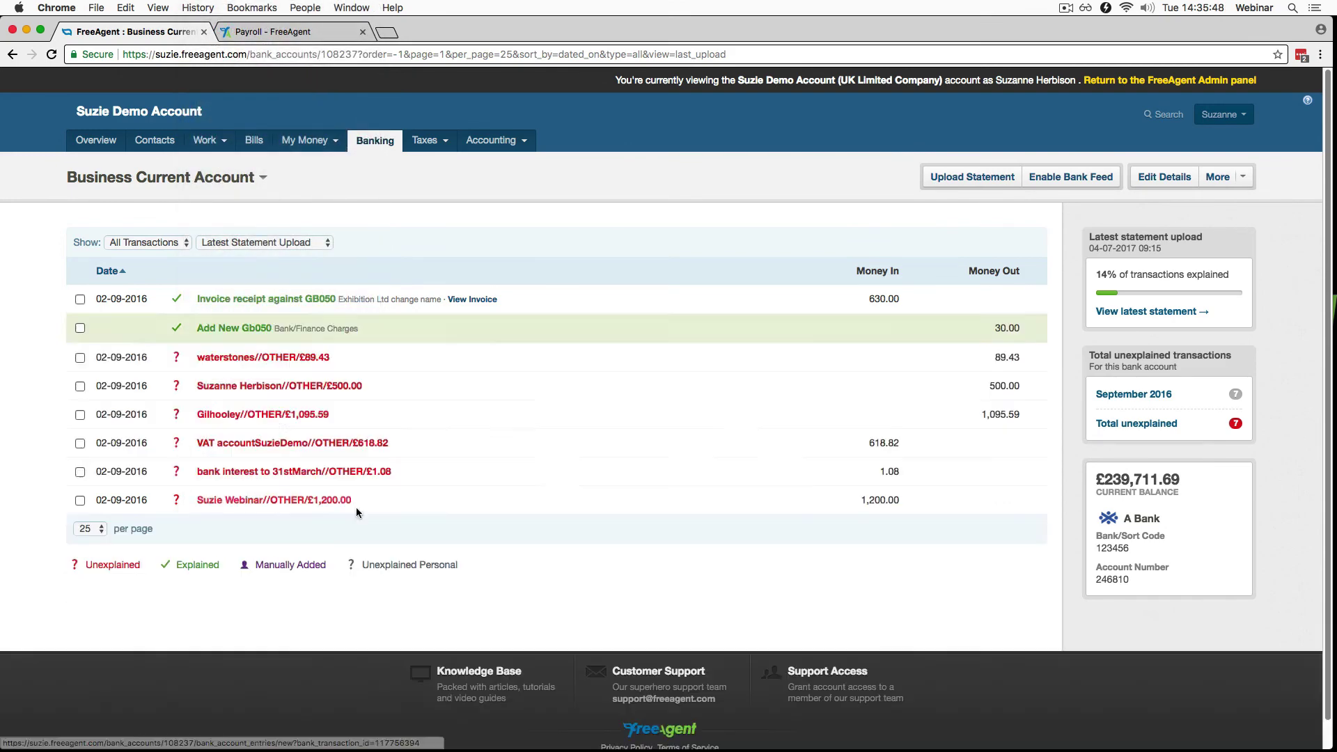
# Explain the £1,095.59 transaction as Money Paid to User, choosing the matching employee and the reason Net Salary and Bonuses
pyautogui.click(282, 416)
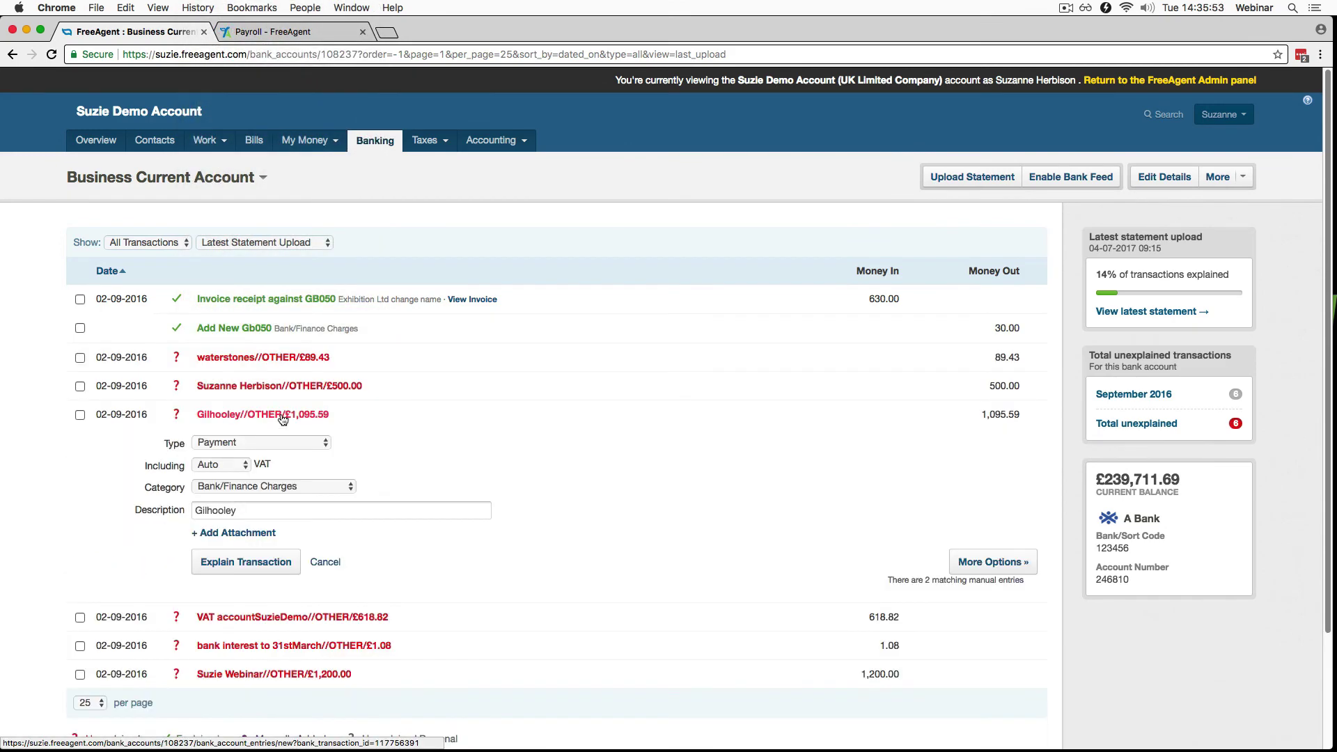
pyautogui.click(327, 446)
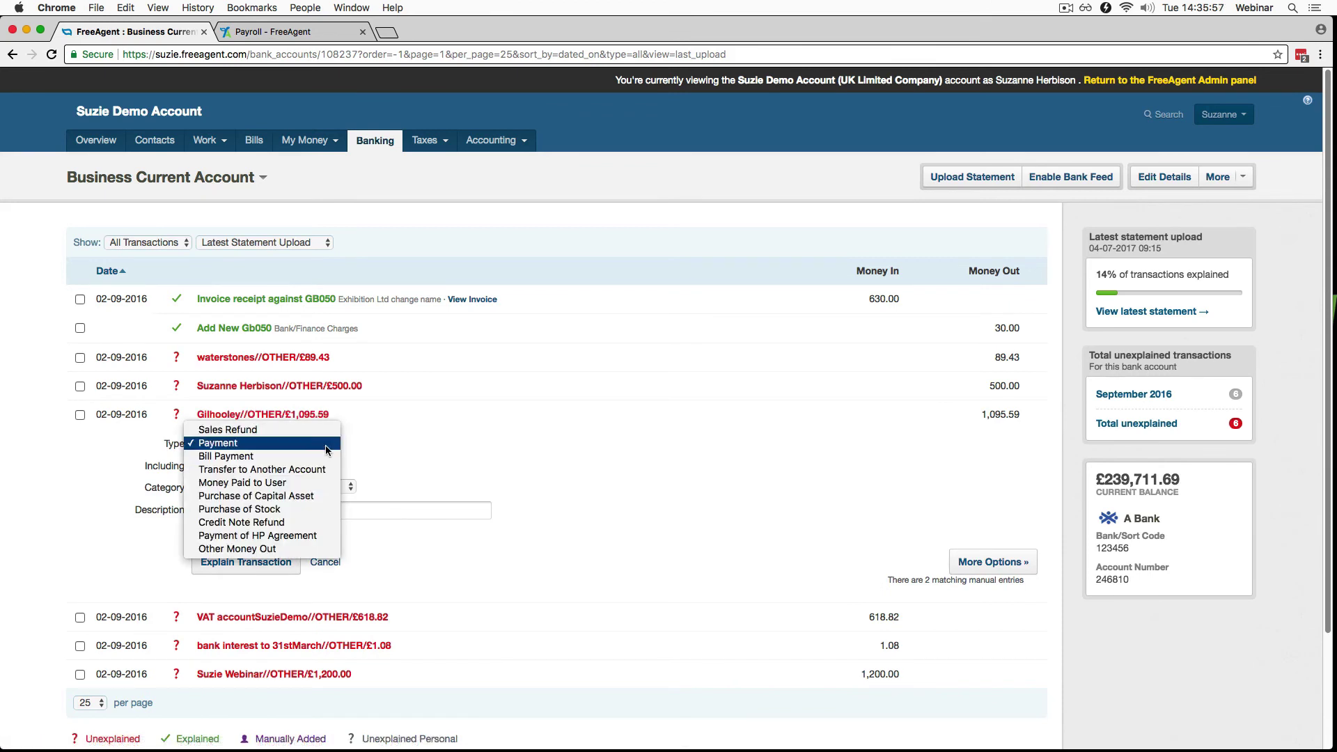
pyautogui.click(311, 483)
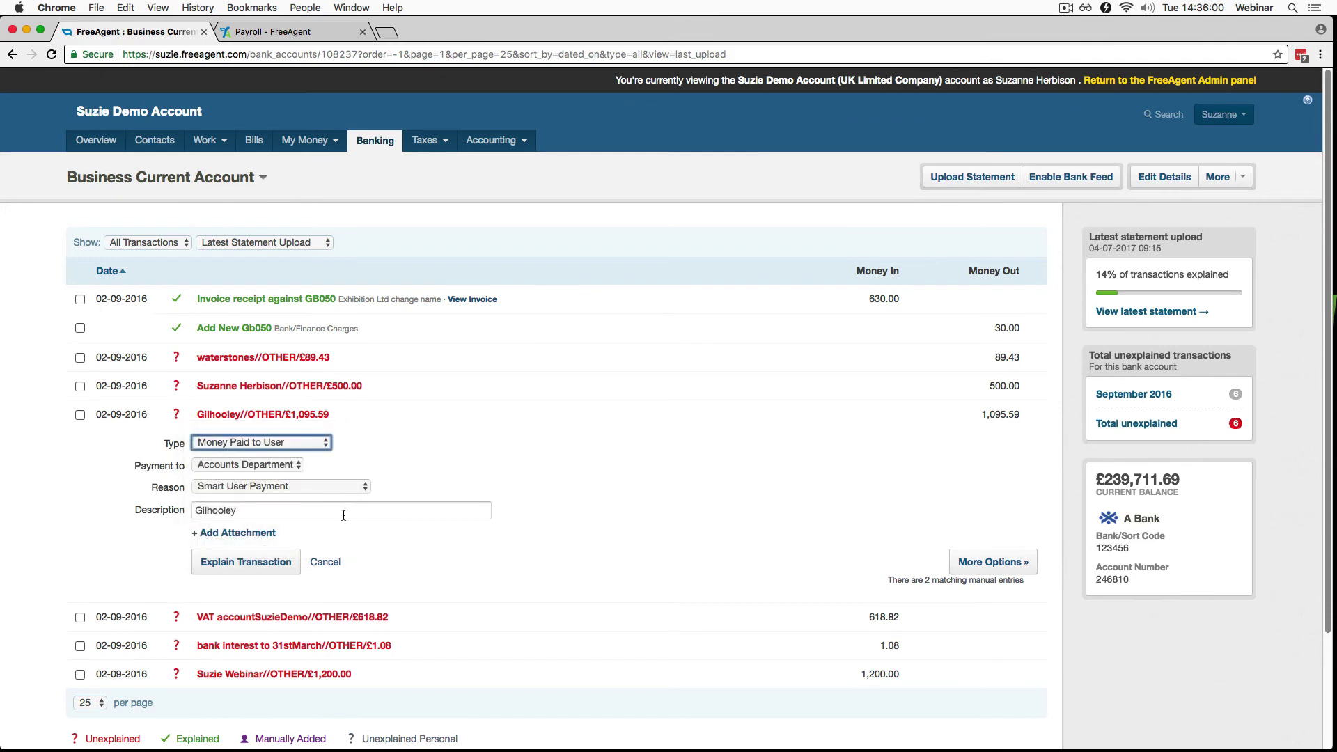
pyautogui.click(290, 463)
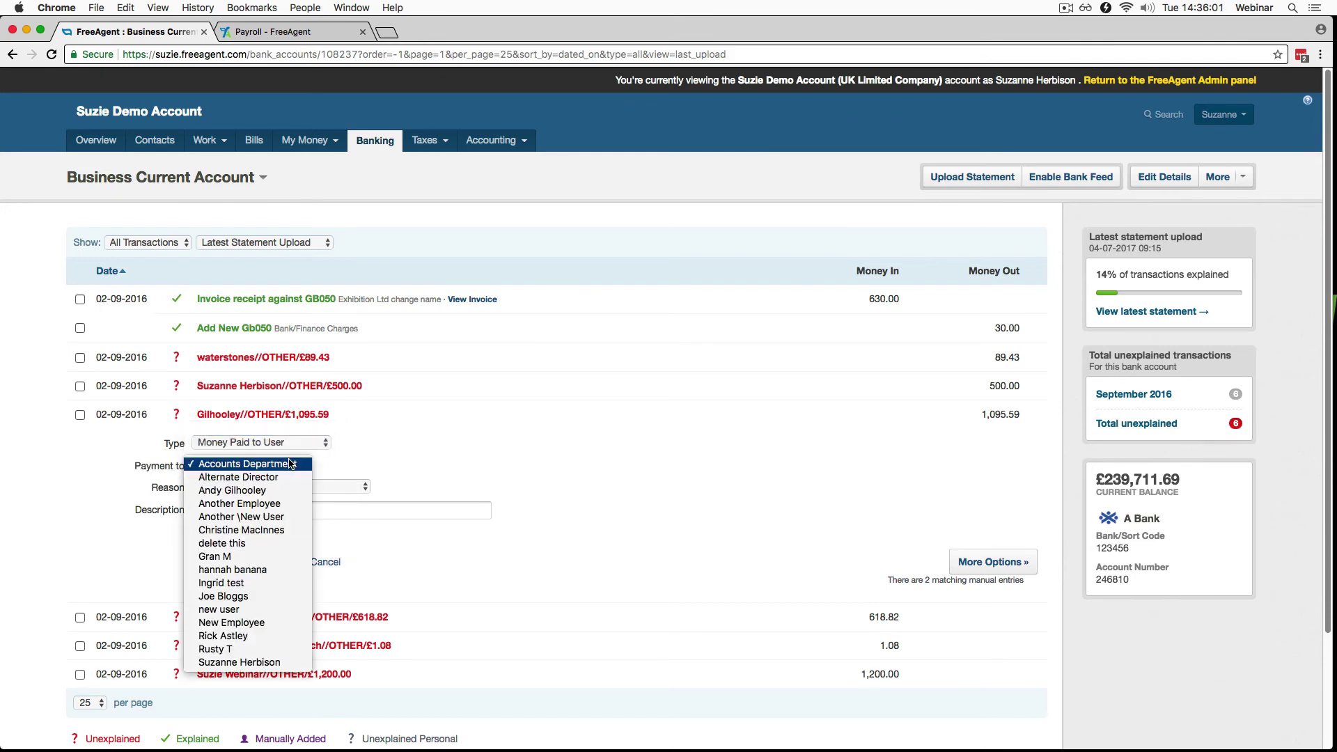
pyautogui.click(240, 490)
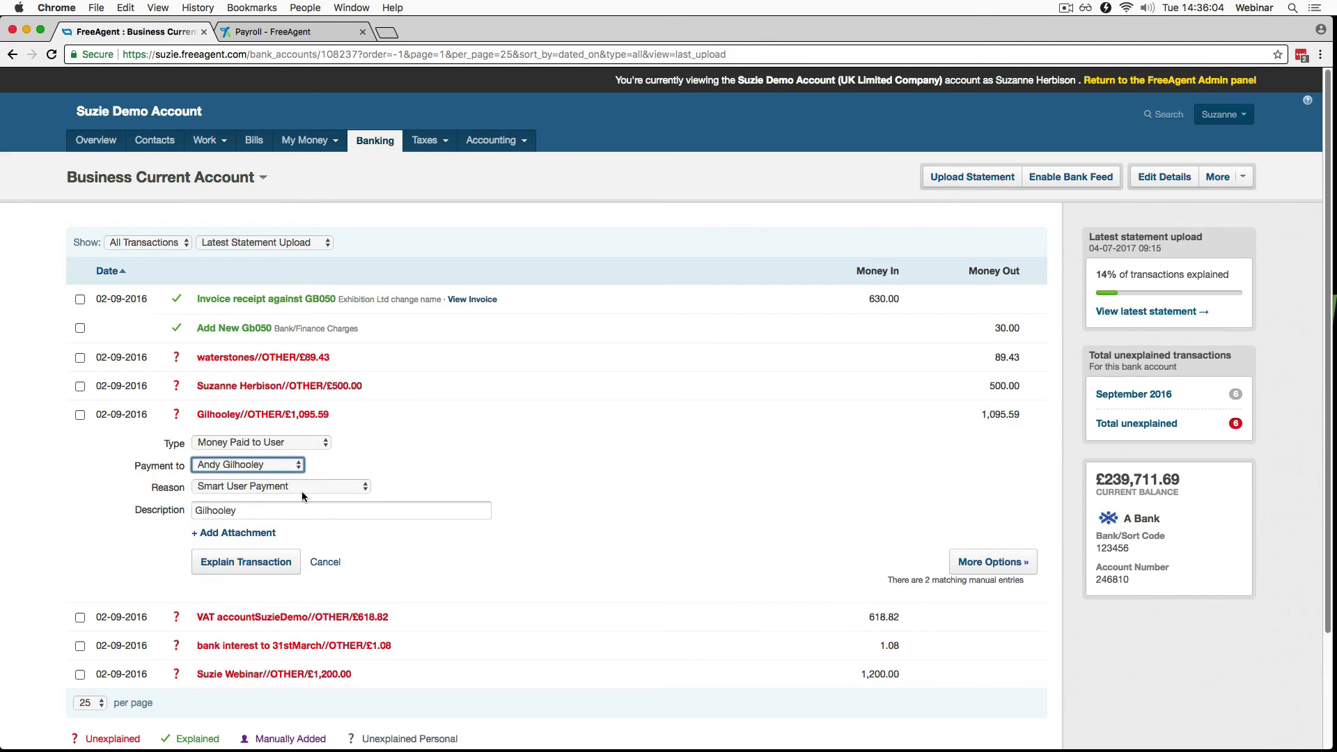
pyautogui.click(362, 486)
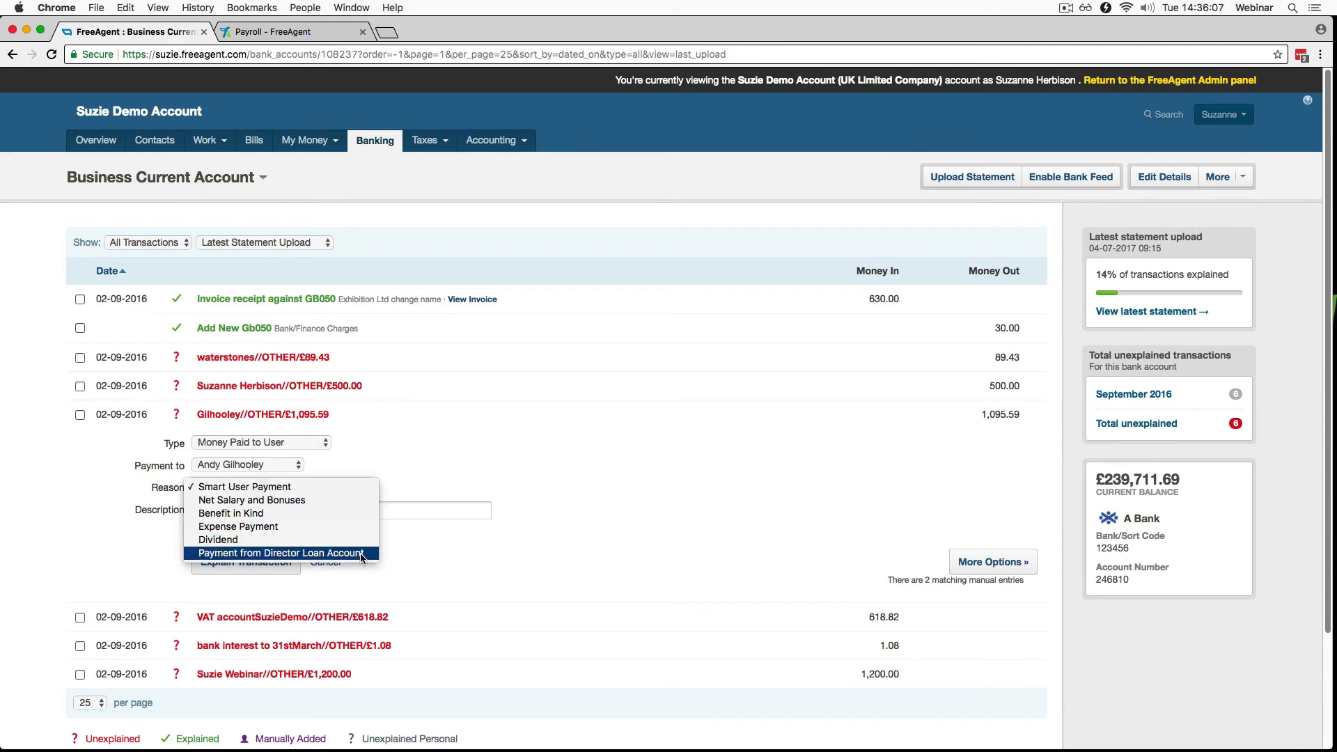
pyautogui.click(342, 502)
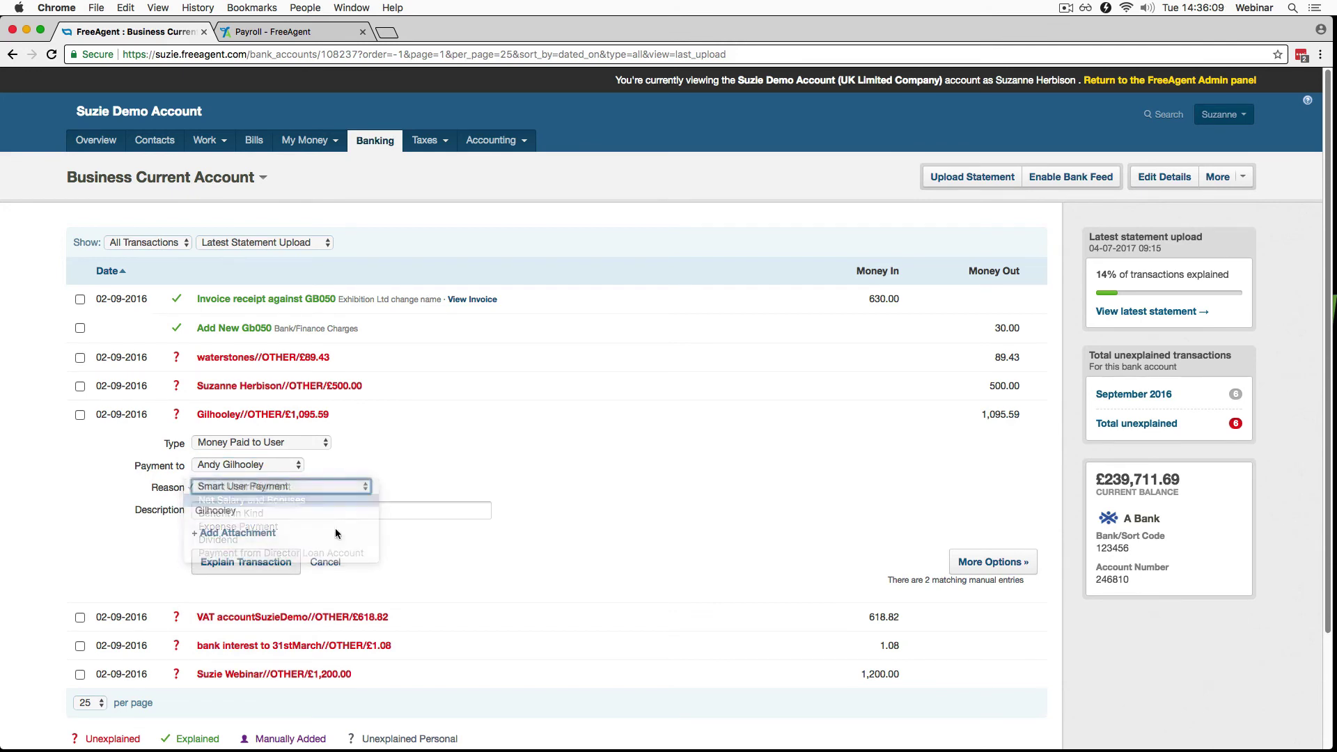
pyautogui.click(277, 565)
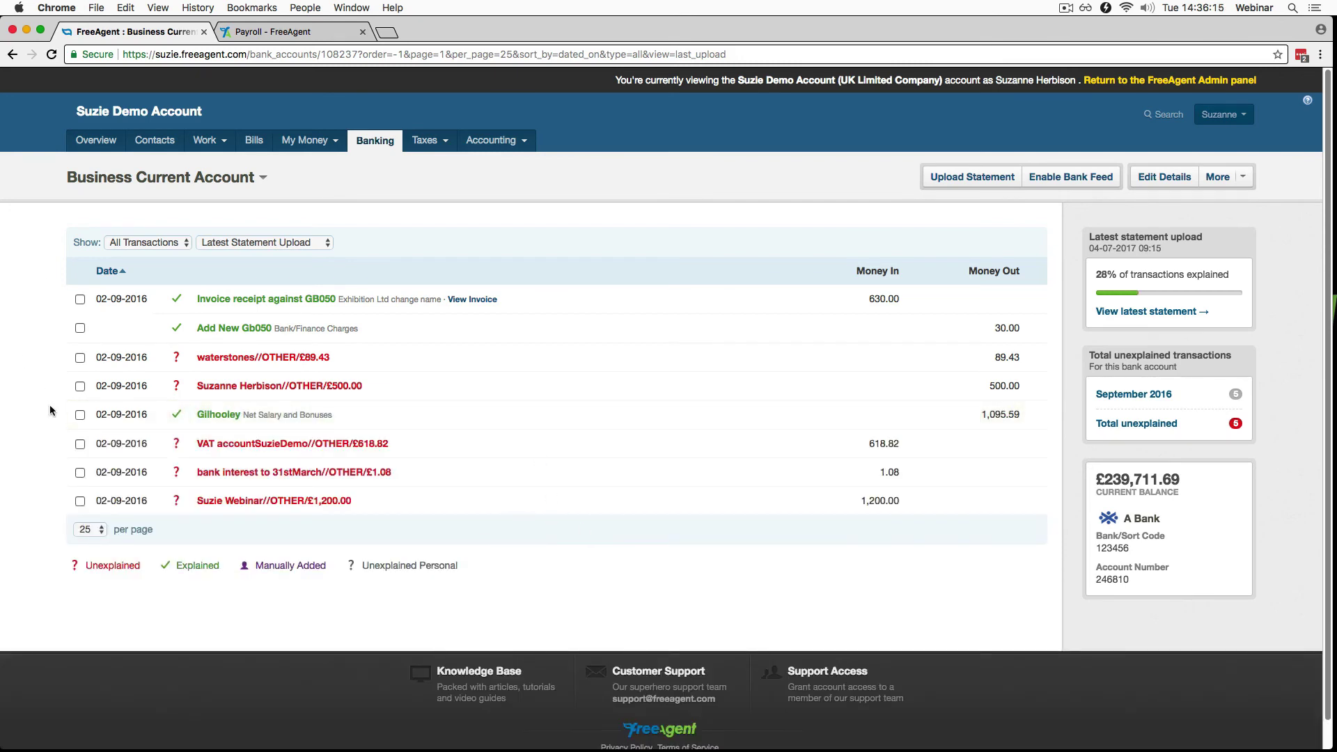
# Explain the £89.43 waterstones and £500.00 payments together in bulk under the Mobile Phone category
pyautogui.click(79, 358)
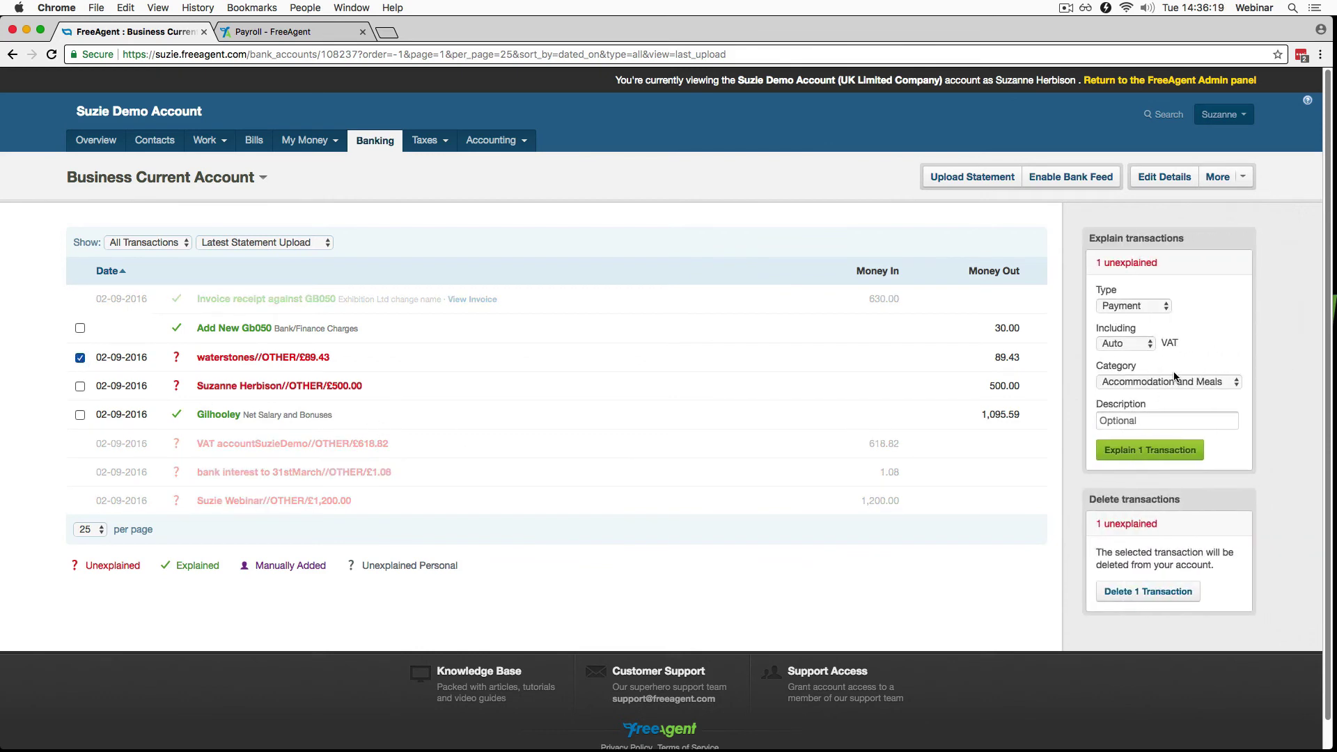
pyautogui.click(79, 387)
pyautogui.click(1192, 383)
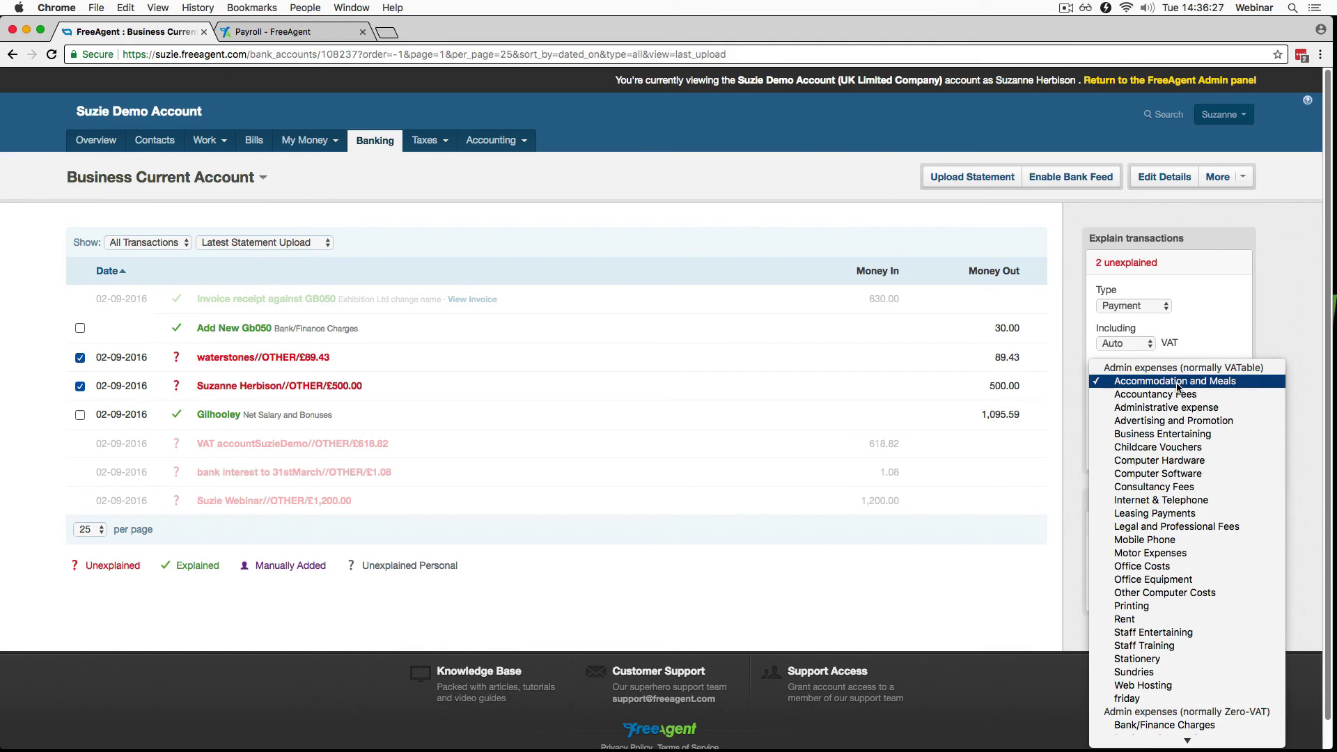
pyautogui.click(1167, 542)
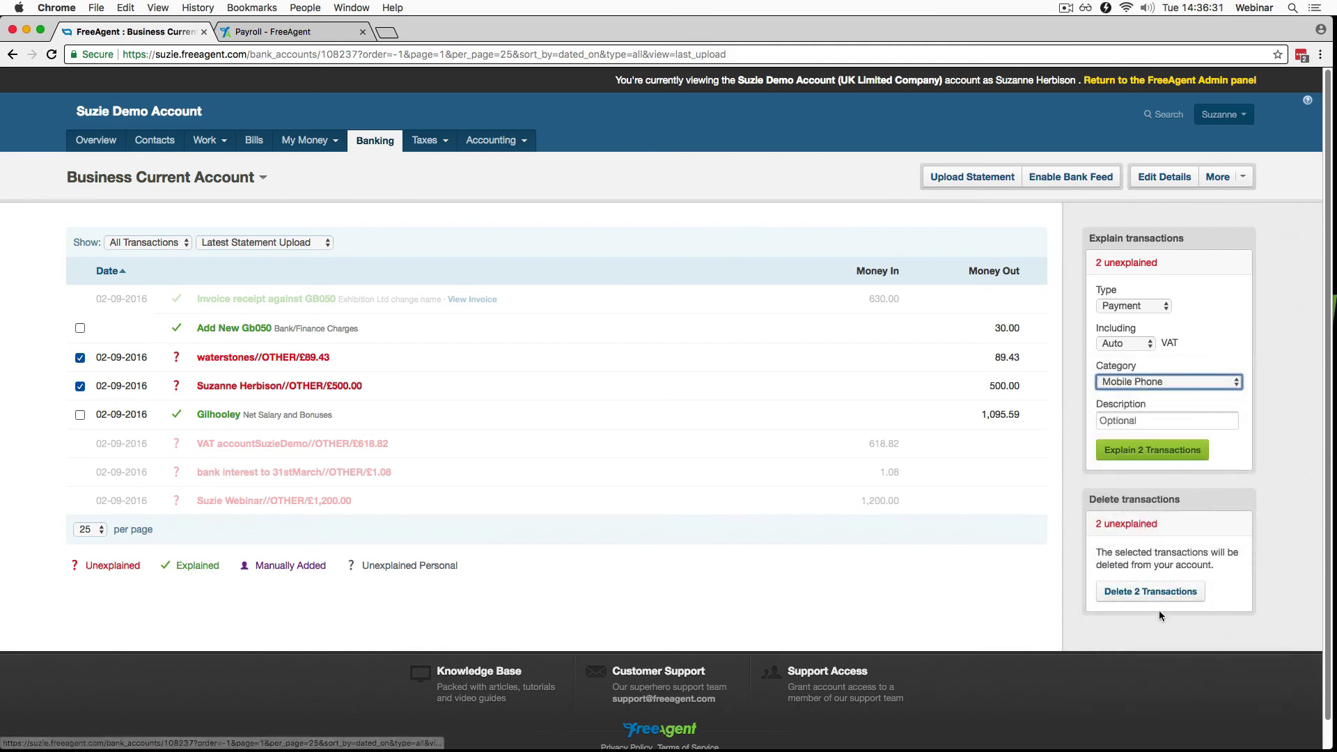
pyautogui.click(1182, 453)
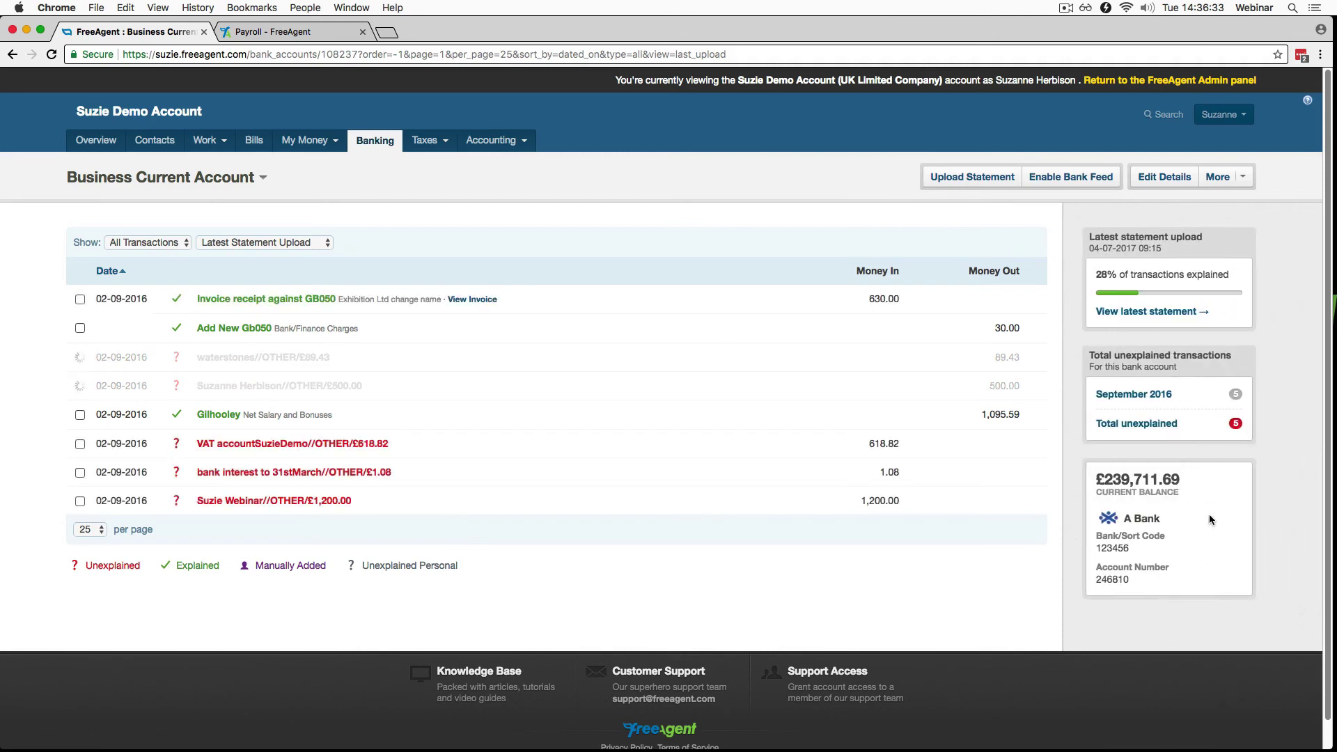
pyautogui.click(81, 445)
pyautogui.click(80, 473)
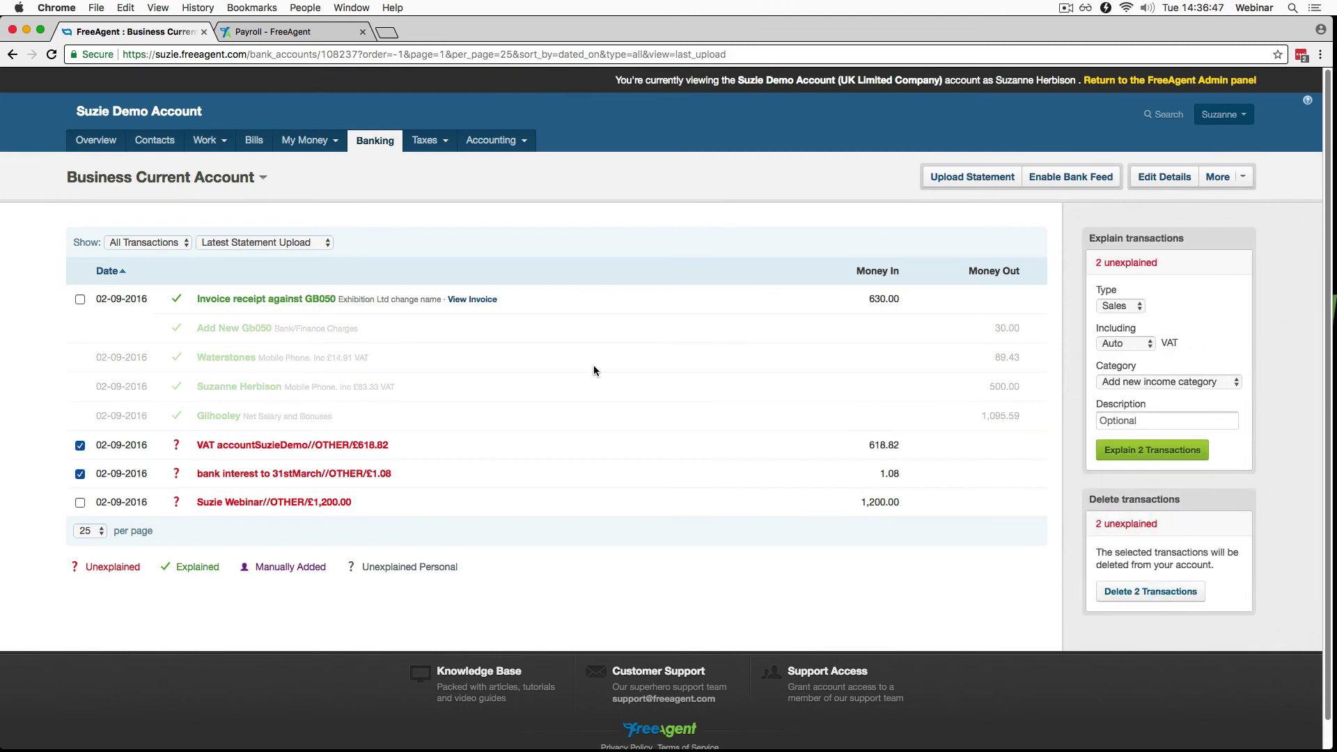
pyautogui.click(81, 445)
pyautogui.click(80, 474)
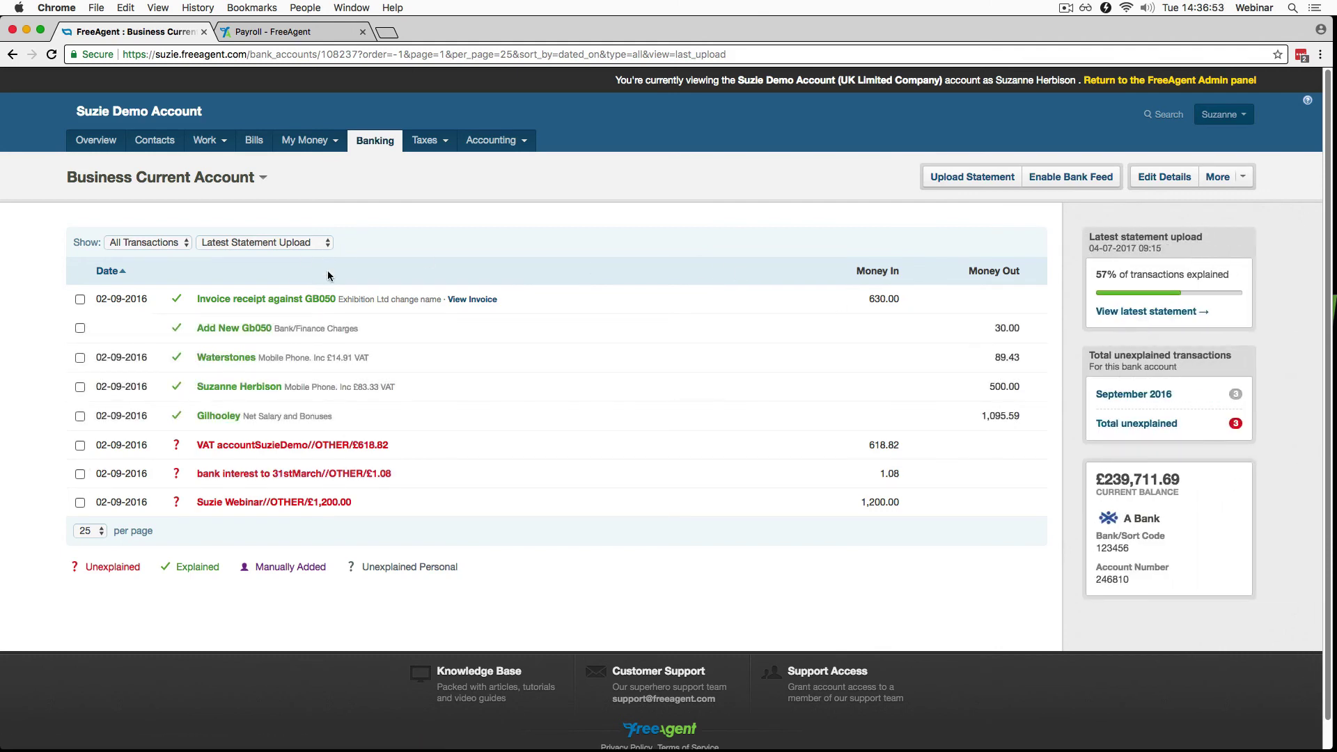
# Open the Self Assessment summary and view the tax return for the 2016/17 tax year
pyautogui.moveTo(433, 145)
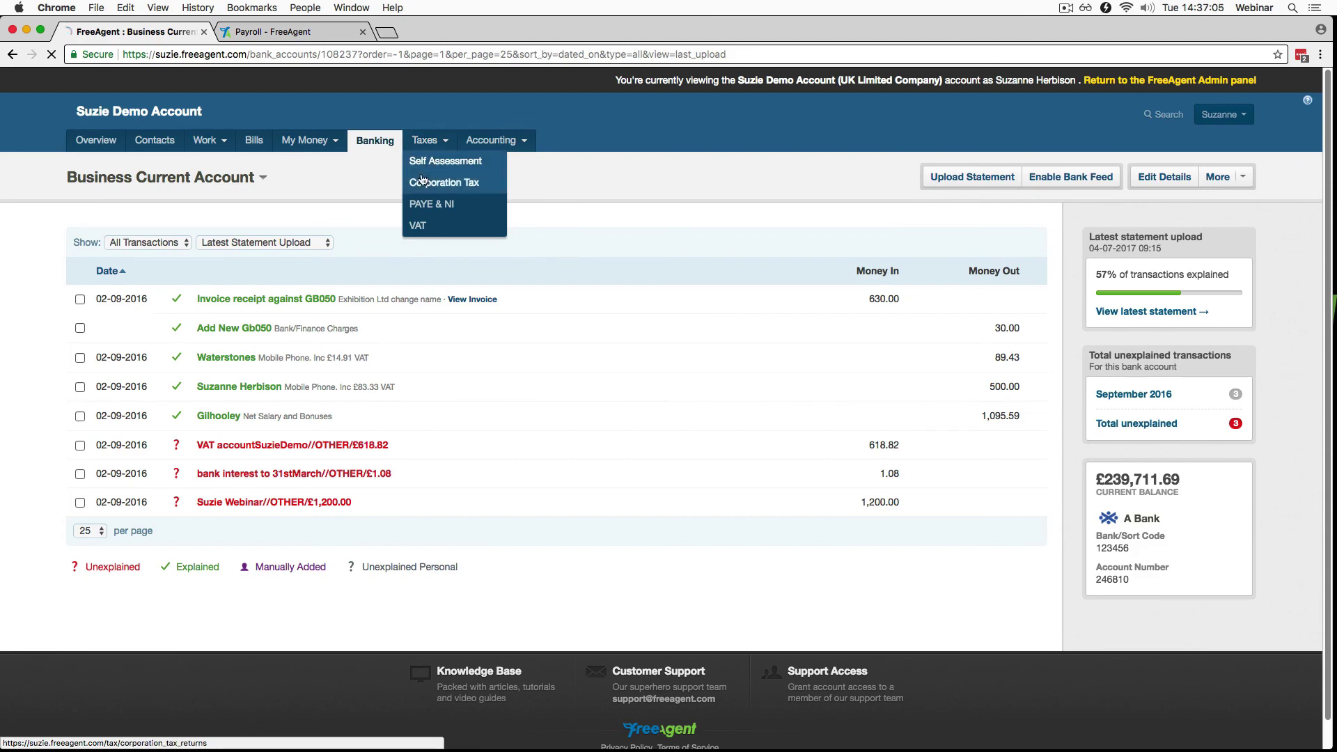
pyautogui.click(460, 170)
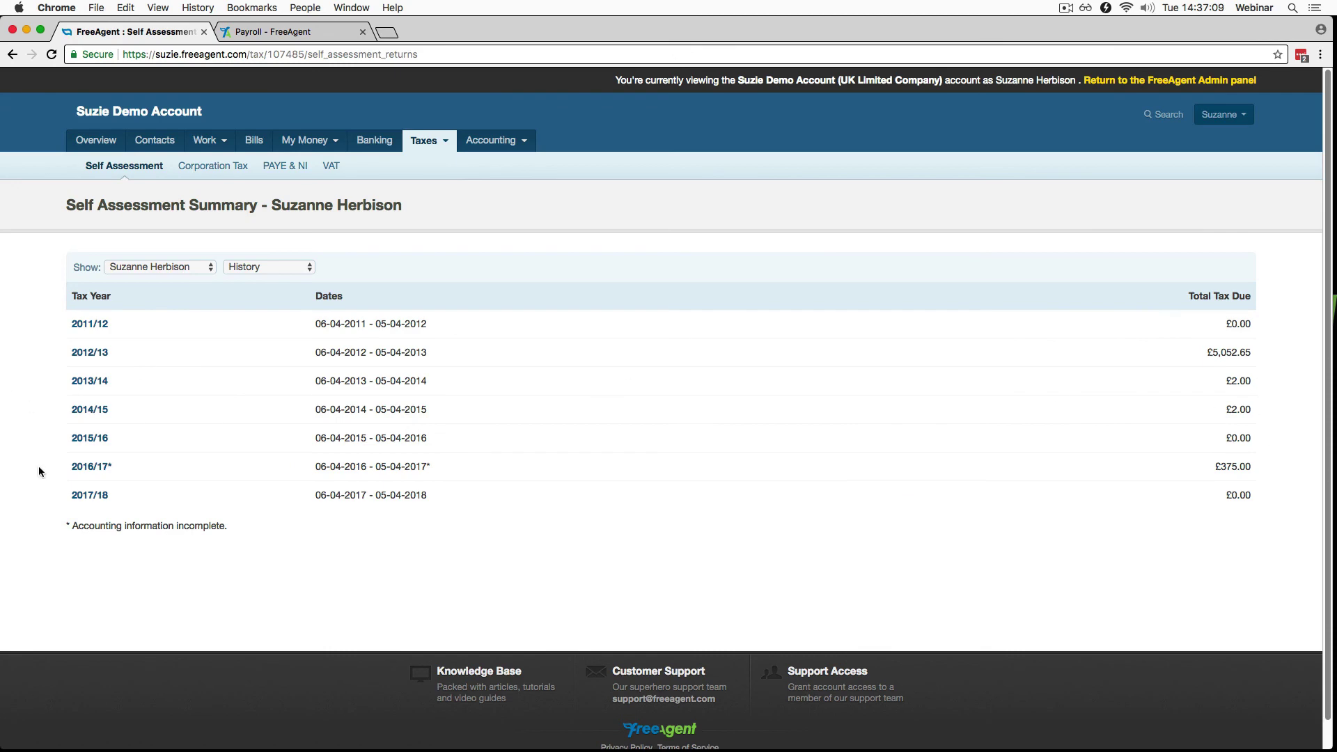
pyautogui.click(90, 466)
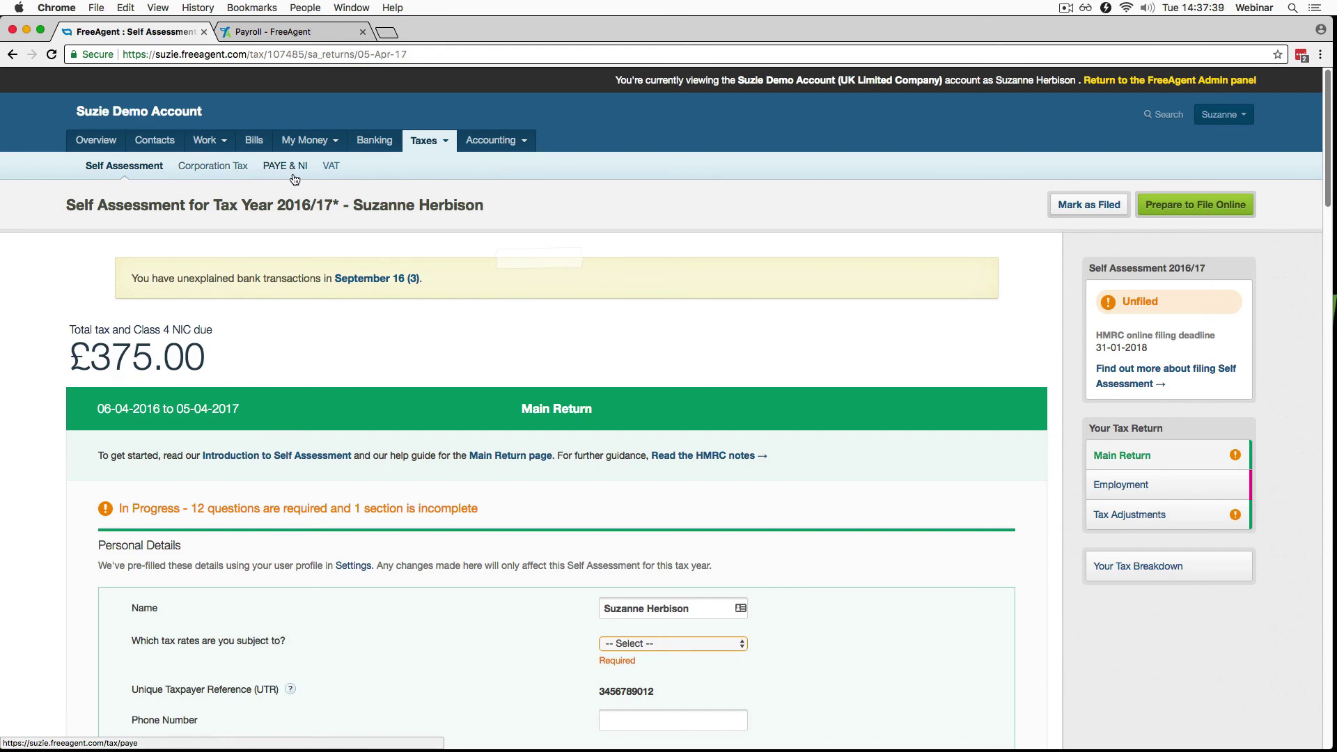
# Review the VAT statement of account and open VAT Return 09 17 to view its preview
pyautogui.click(332, 169)
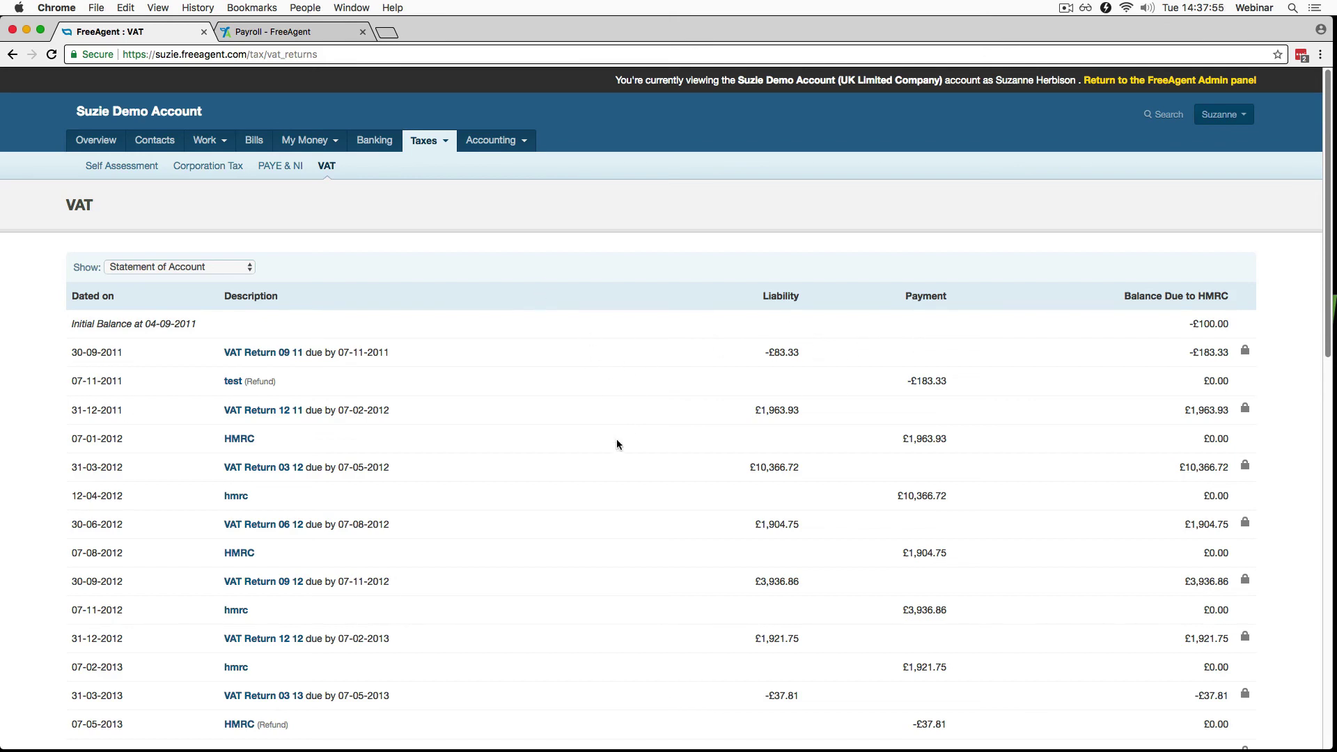
pyautogui.scroll(-10, 617, 443)
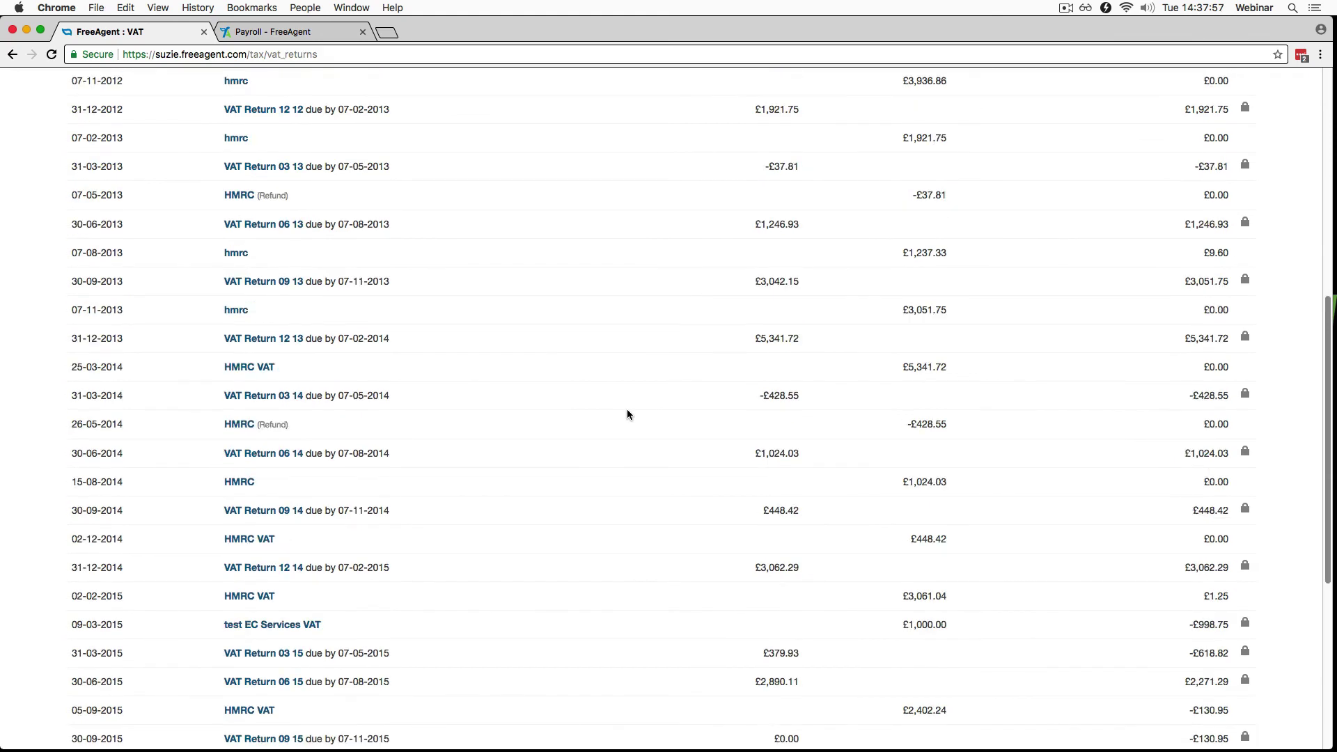
pyautogui.scroll(-7, 627, 414)
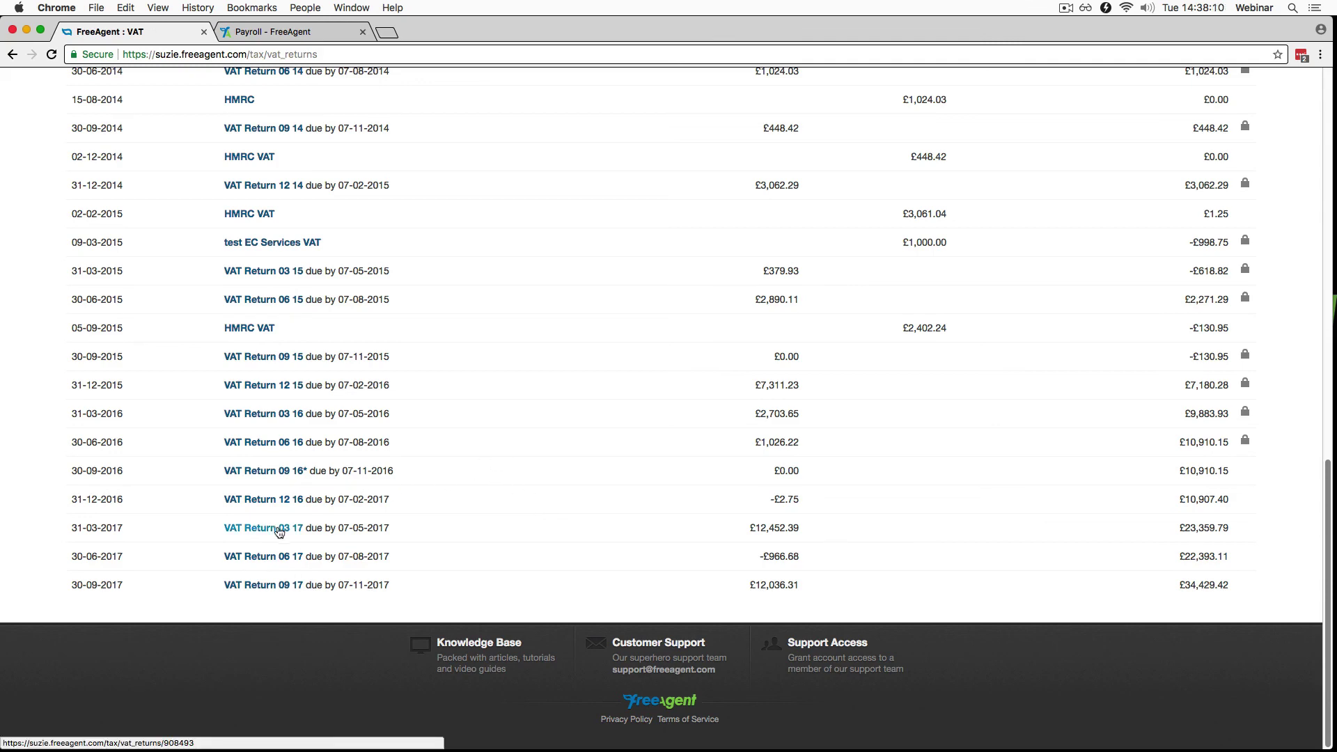
pyautogui.click(280, 587)
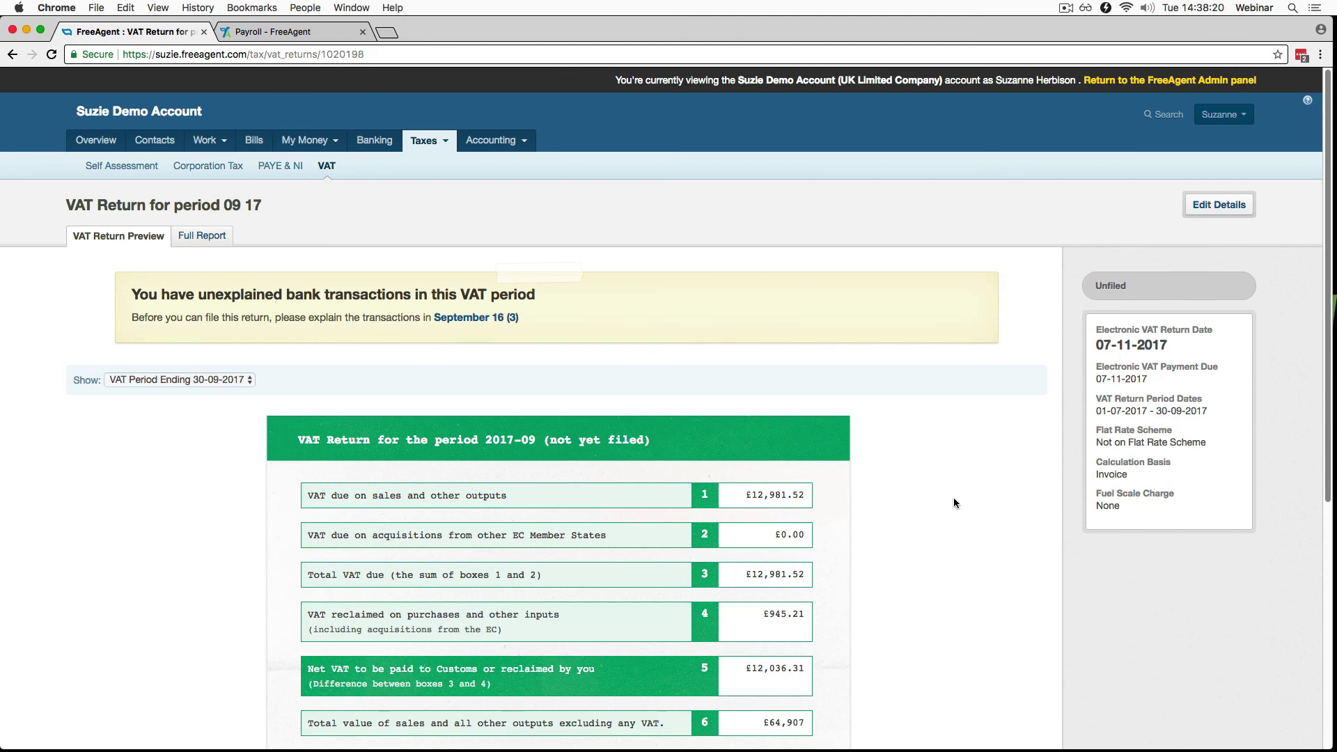
pyautogui.scroll(-1, 954, 498)
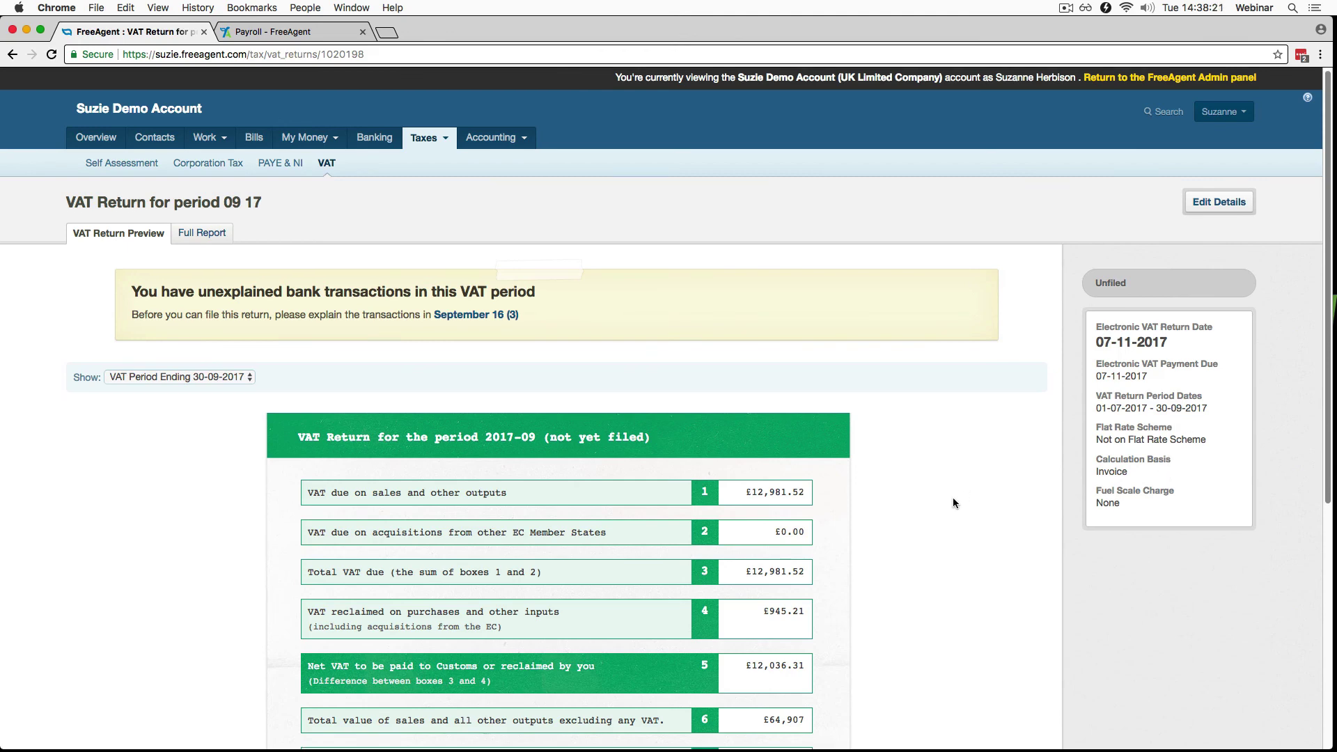
# View the flat rate scheme choices in the VAT return's details, then go back to the preview without saving and review the return's boxes
pyautogui.click(1224, 205)
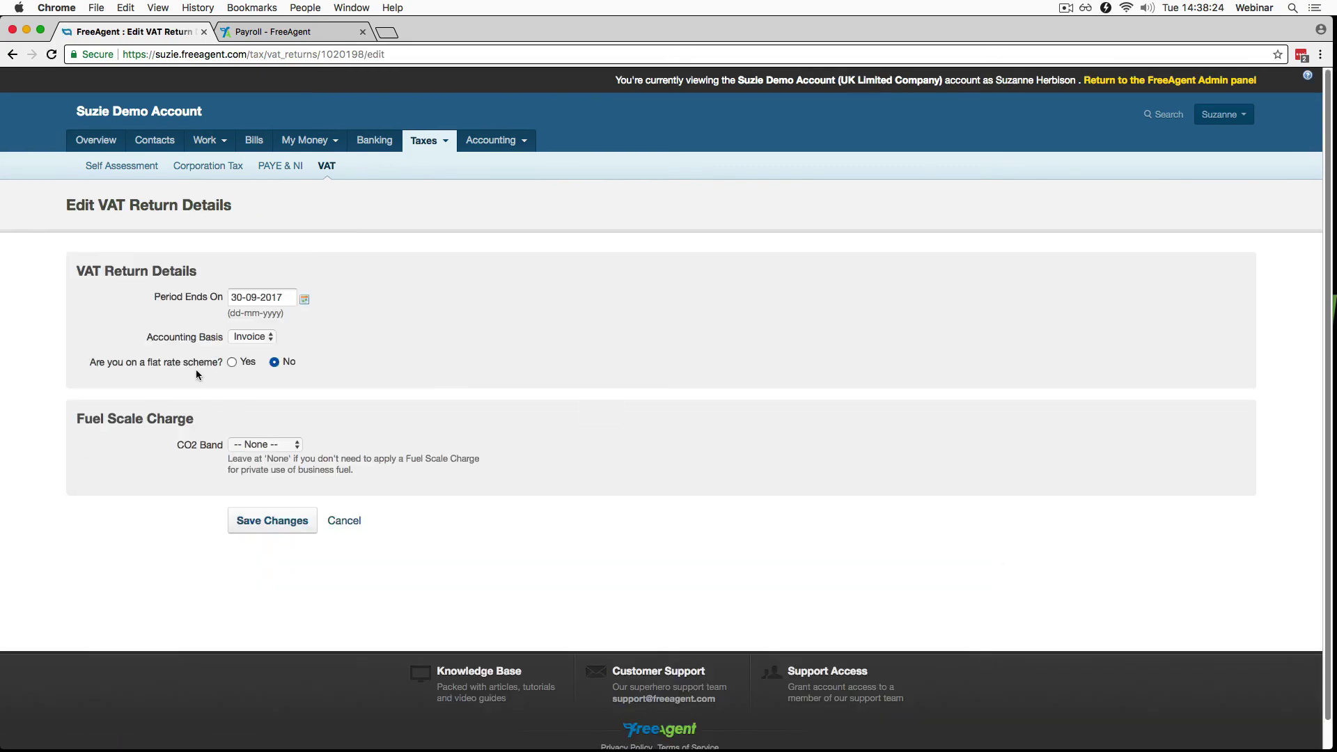
pyautogui.click(232, 362)
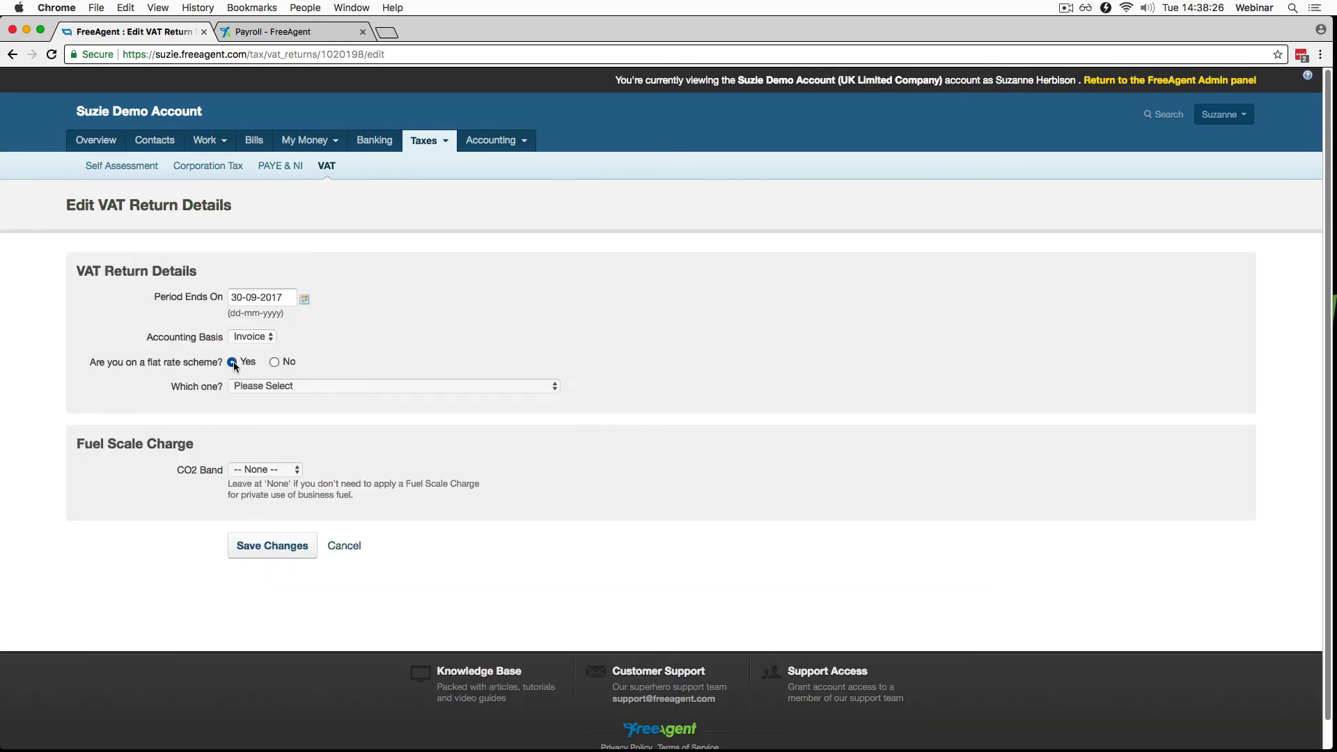
pyautogui.click(311, 388)
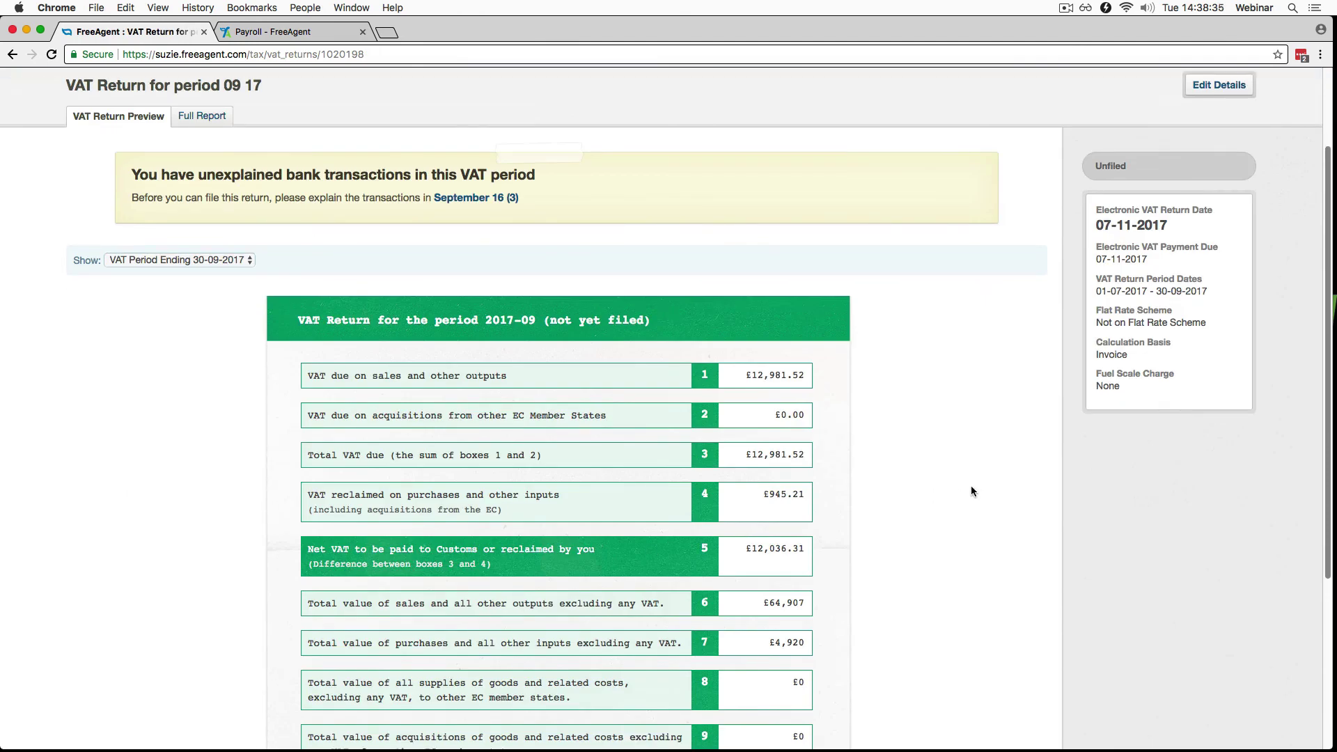
pyautogui.scroll(-2, 1003, 517)
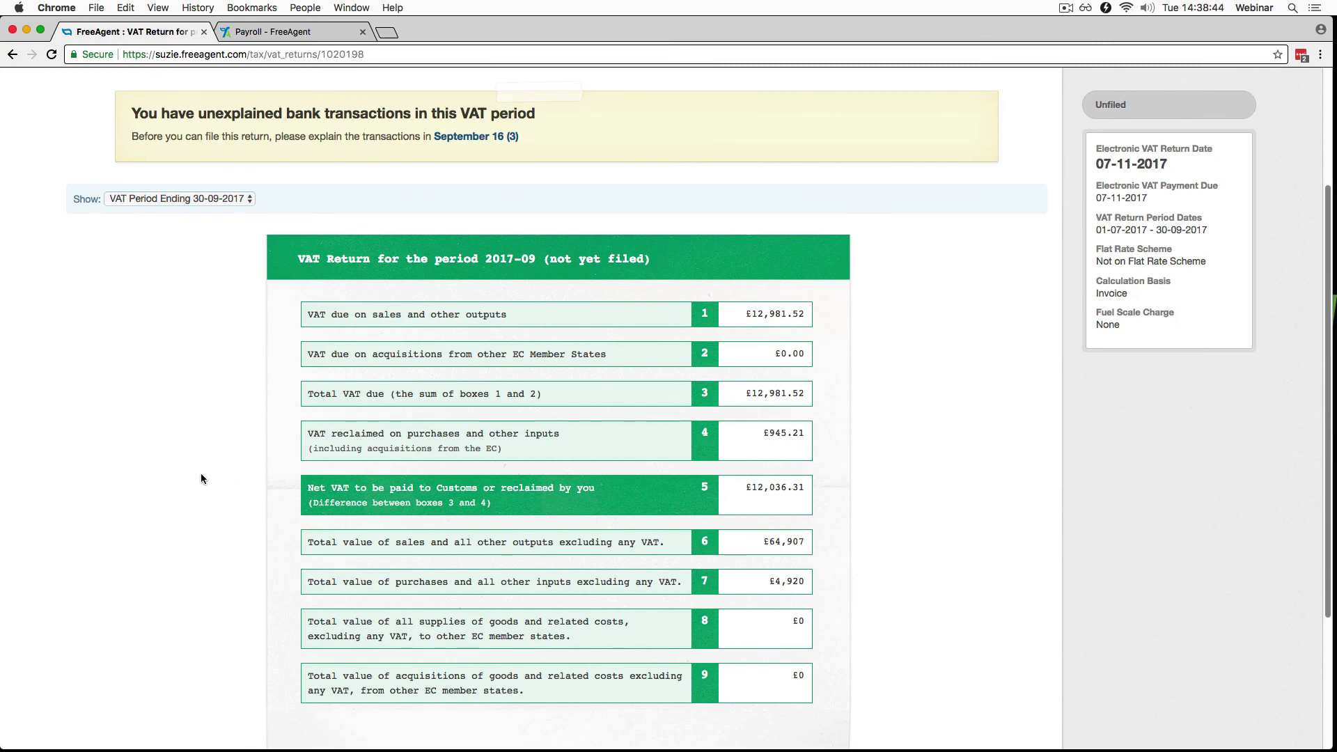
# Review the VAT return's full report, open its 07-07-2017 credit note, and return to the VAT return preview
pyautogui.scroll(-1, 188, 480)
pyautogui.scroll(3, 187, 485)
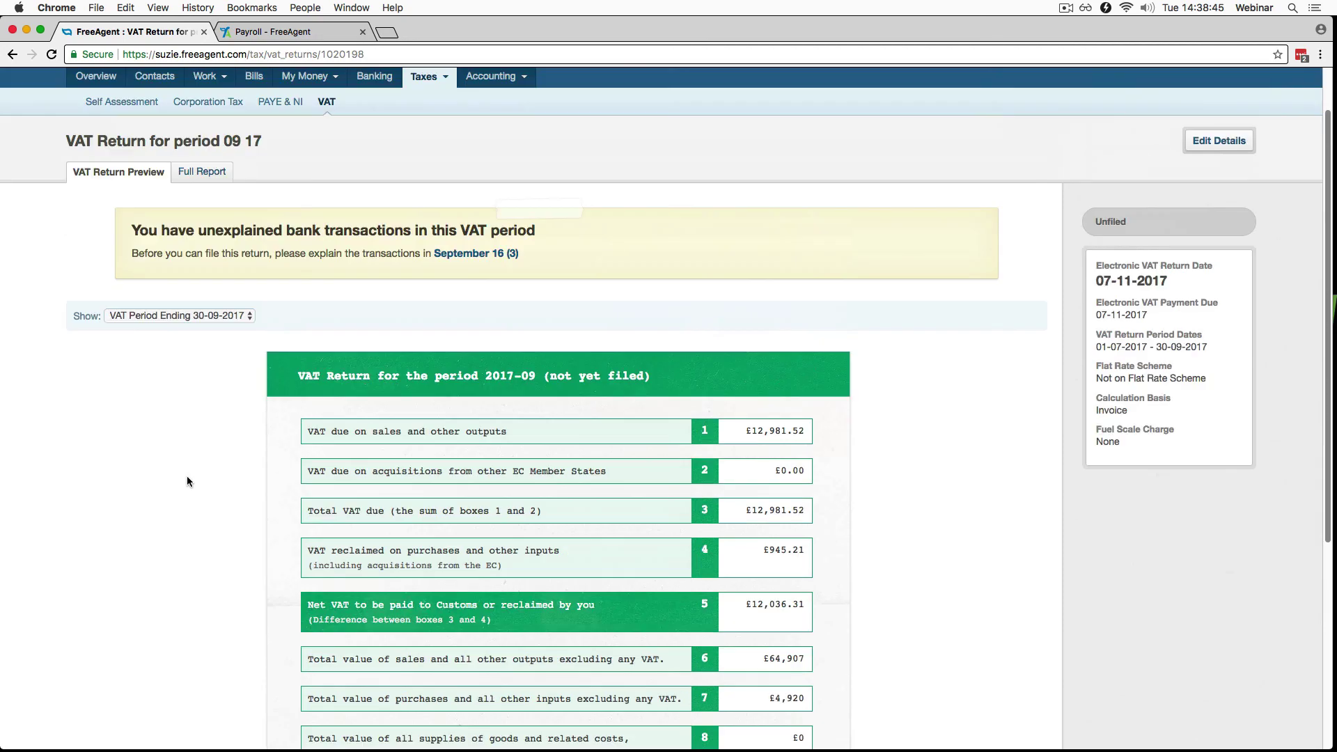
pyautogui.click(220, 174)
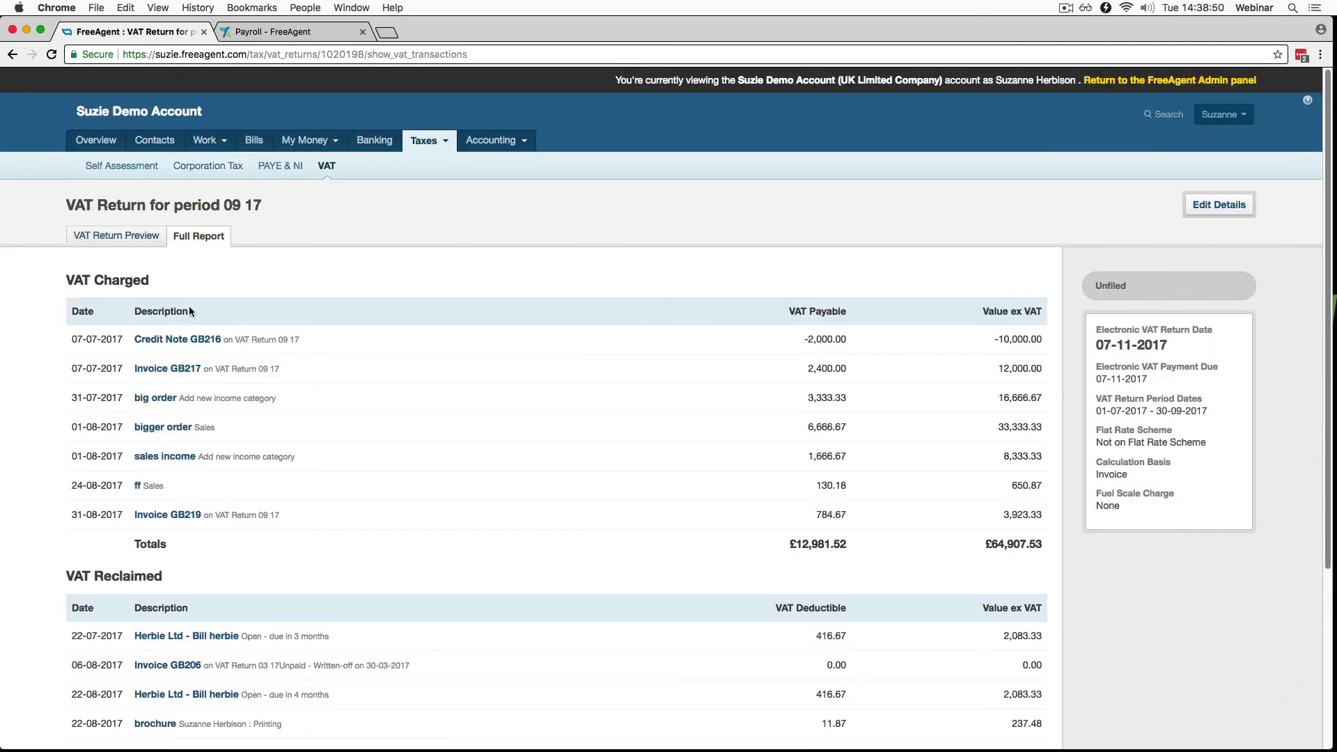
pyautogui.scroll(-2, 383, 529)
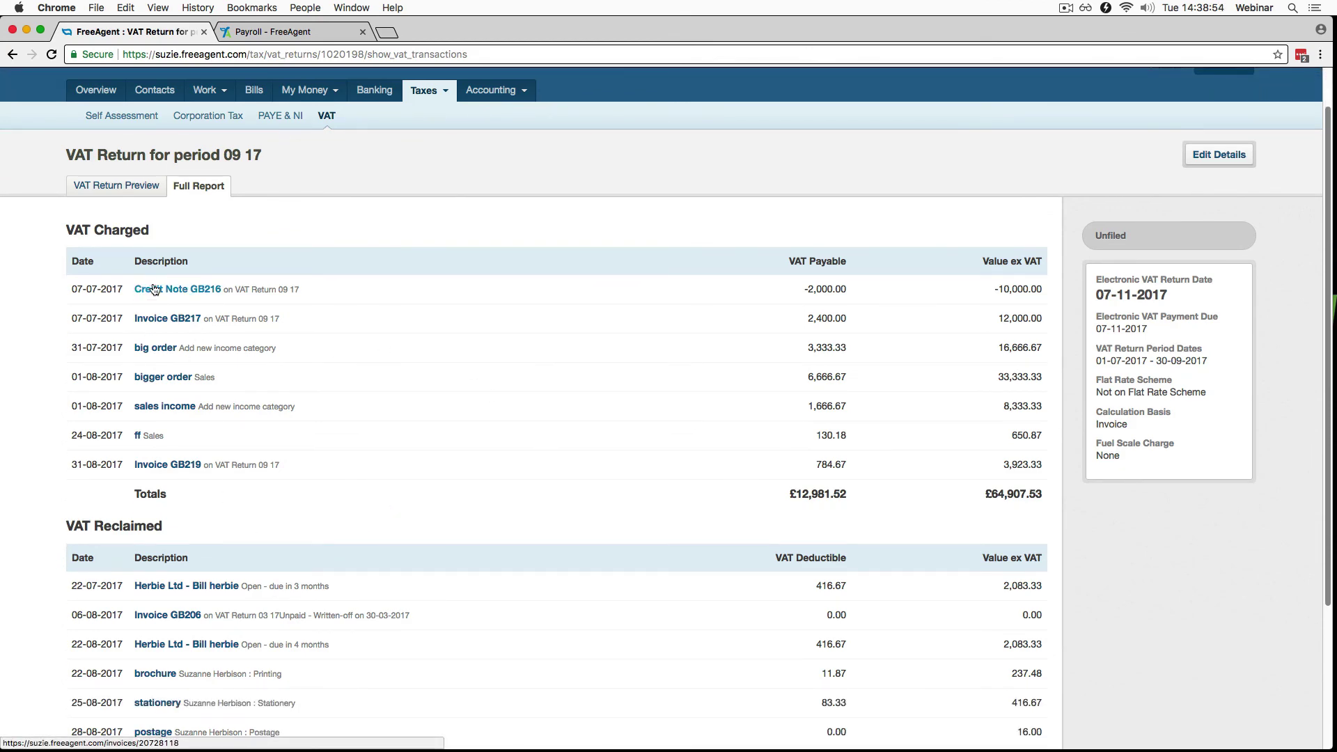
pyautogui.click(157, 290)
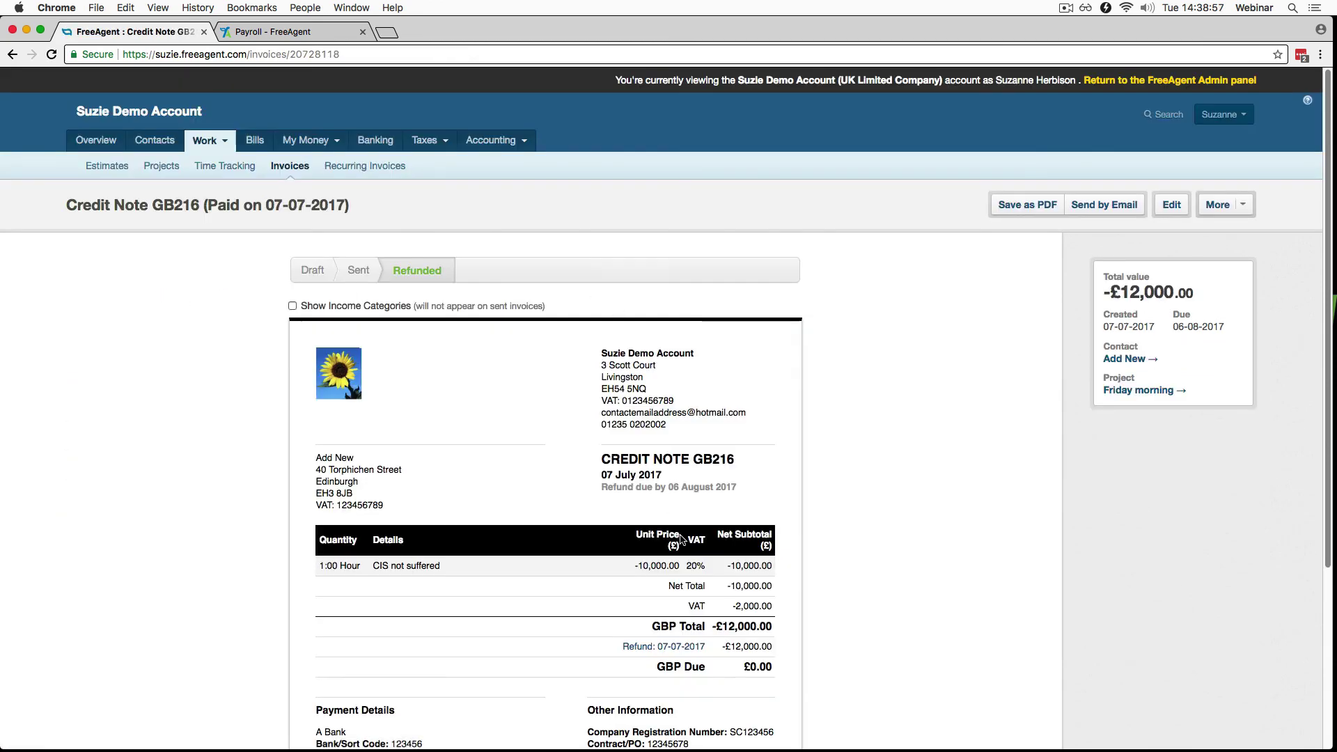
pyautogui.click(12, 54)
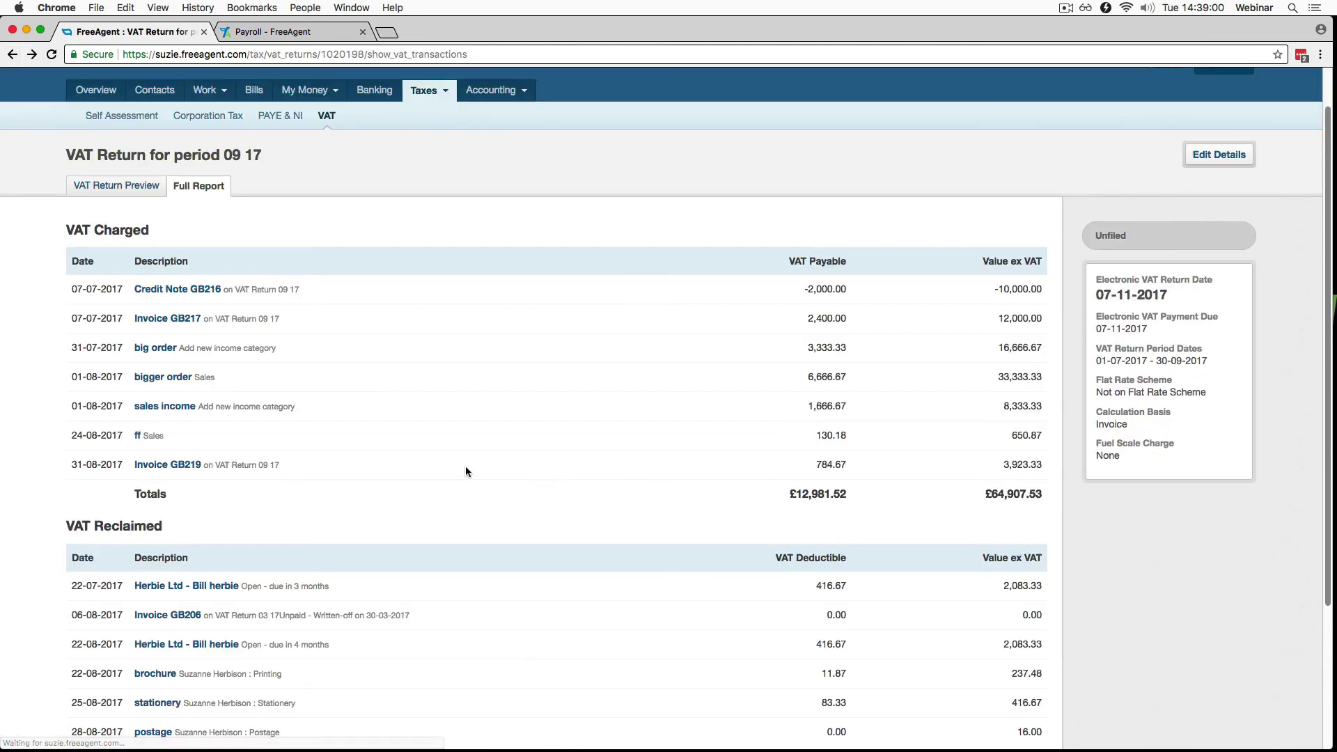
pyautogui.click(139, 185)
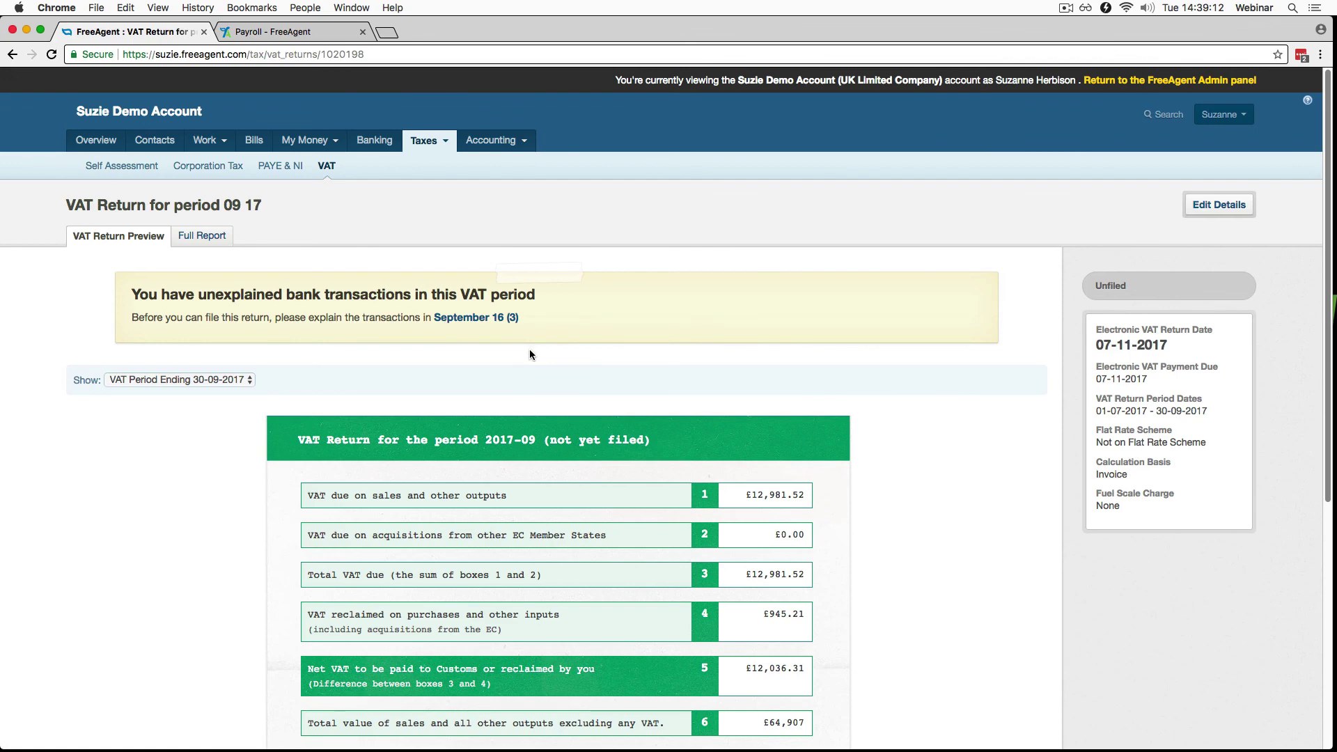
# Open the Profit & Loss accounting report and view its monthly and yearly period choices without changing the period
pyautogui.moveTo(517, 148)
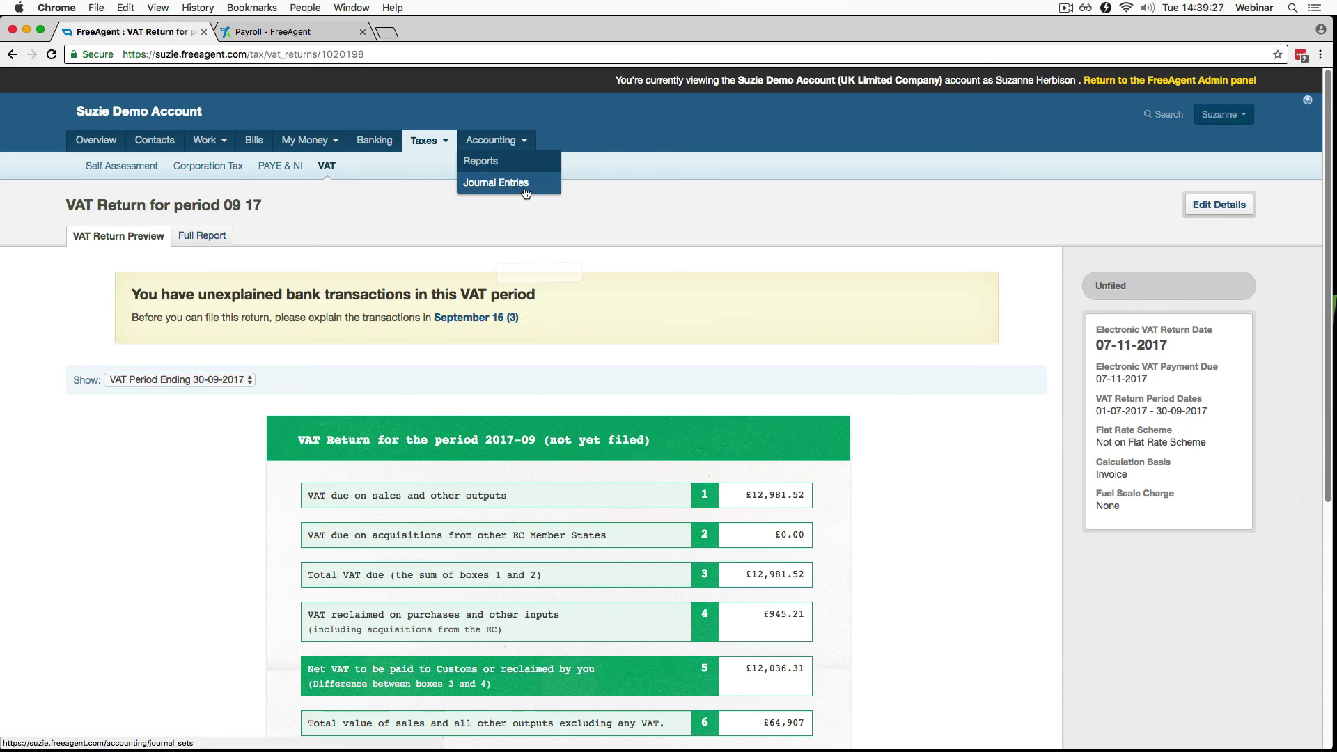
pyautogui.click(500, 167)
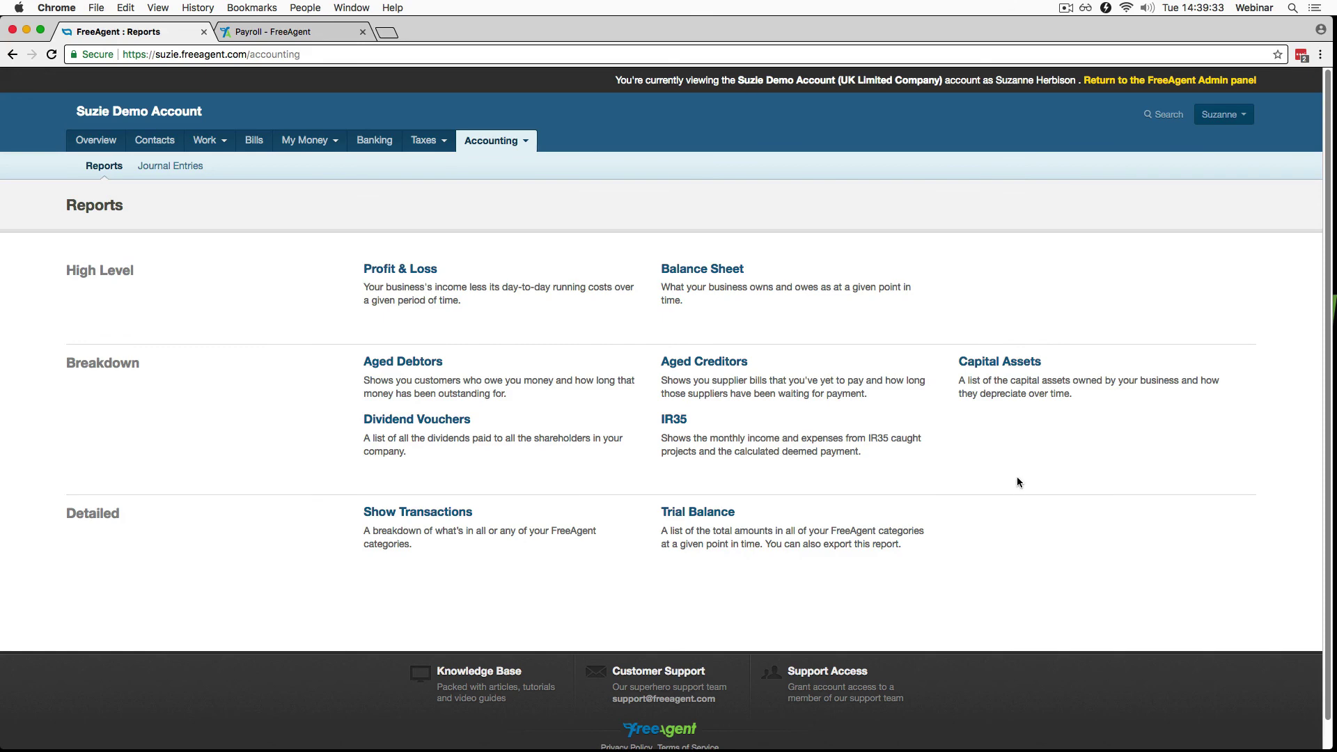
pyautogui.click(425, 270)
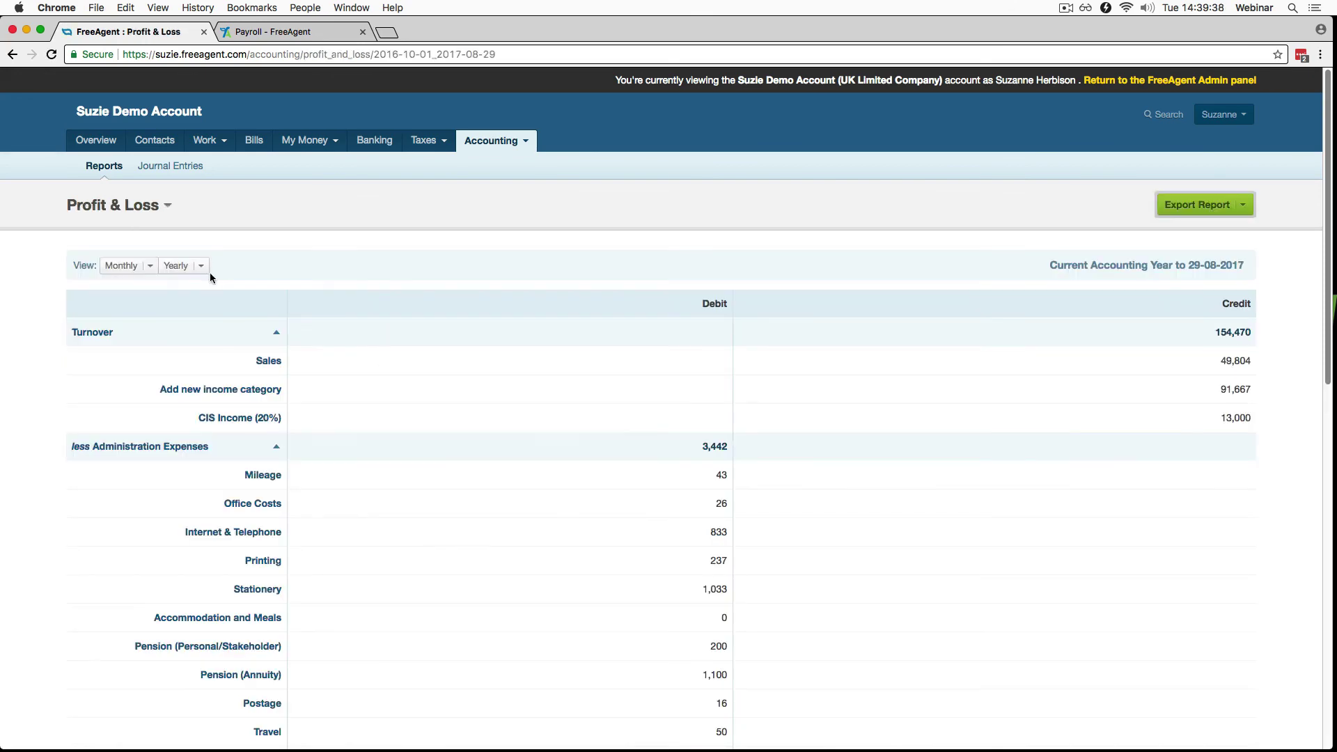
pyautogui.click(149, 266)
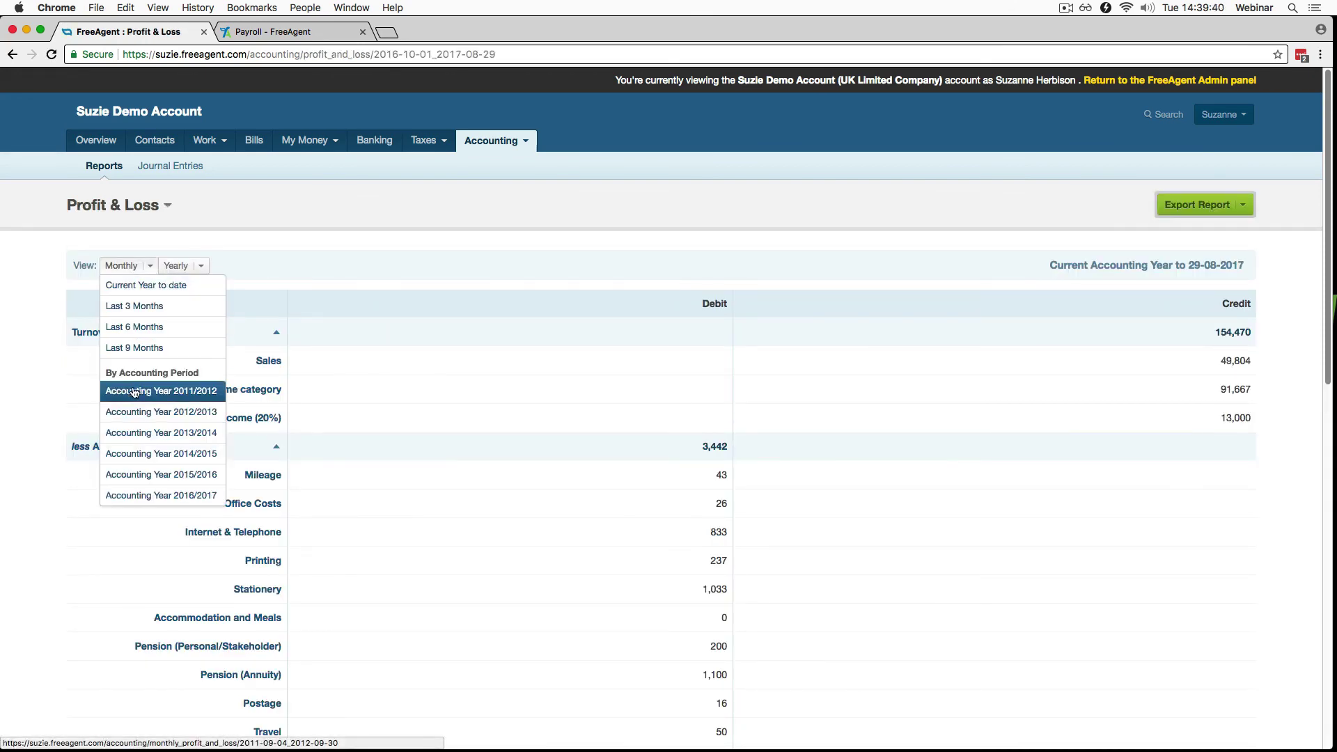
pyautogui.click(201, 265)
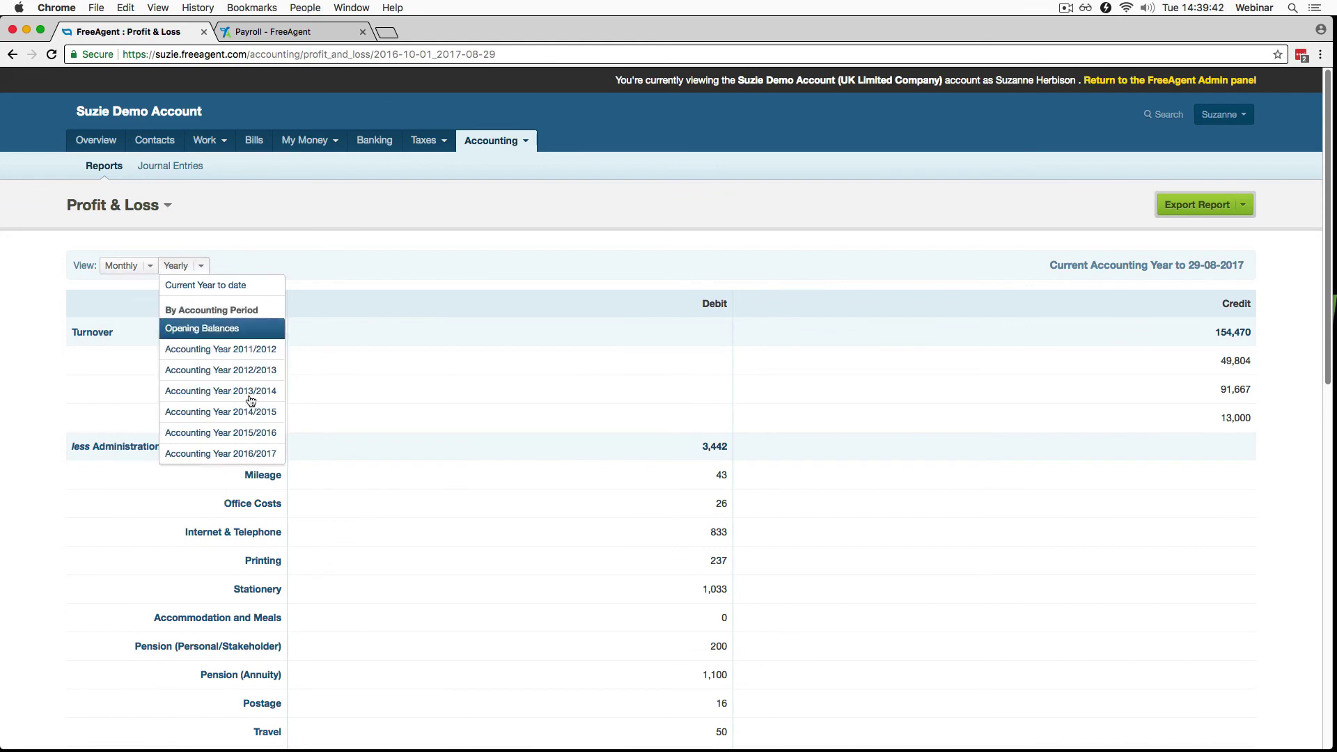
pyautogui.click(413, 227)
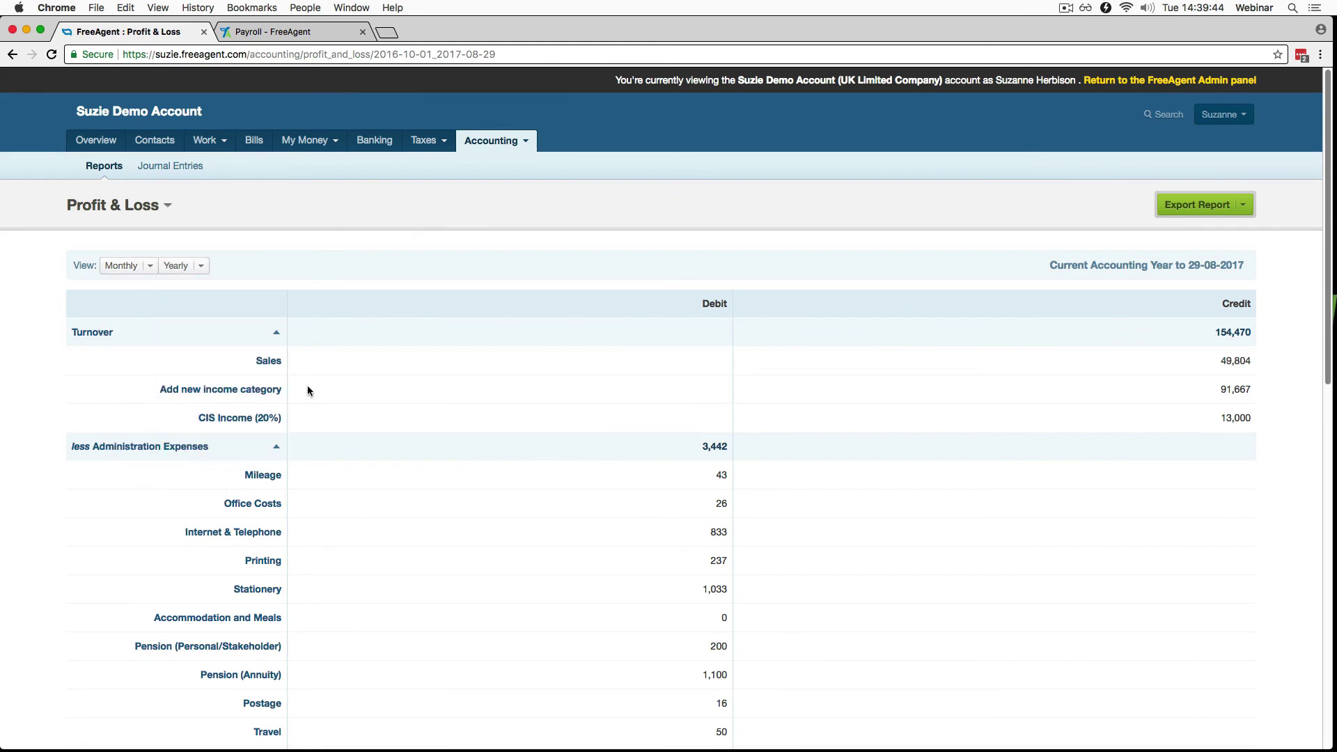
# View the transactions behind the Sales figure, then return to the Profit & Loss report and check its export options
pyautogui.click(268, 361)
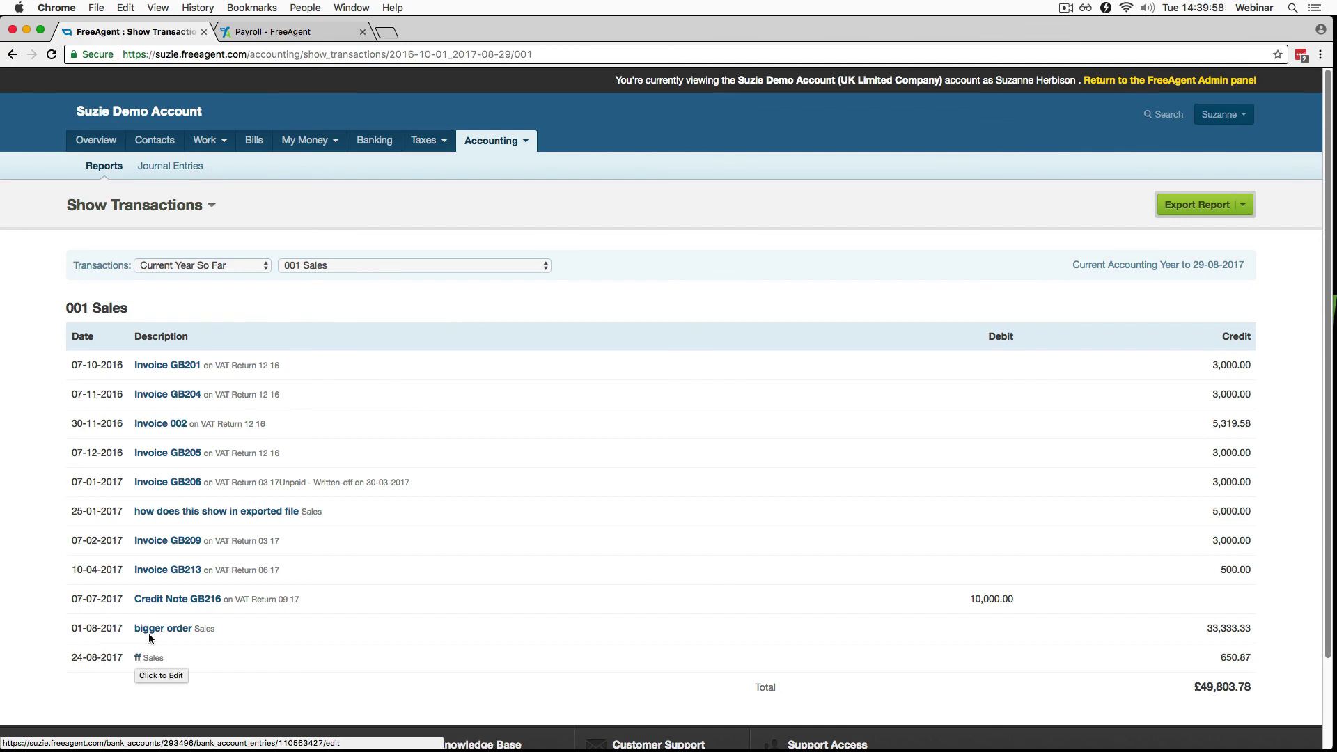
pyautogui.press('super+bracketleft')
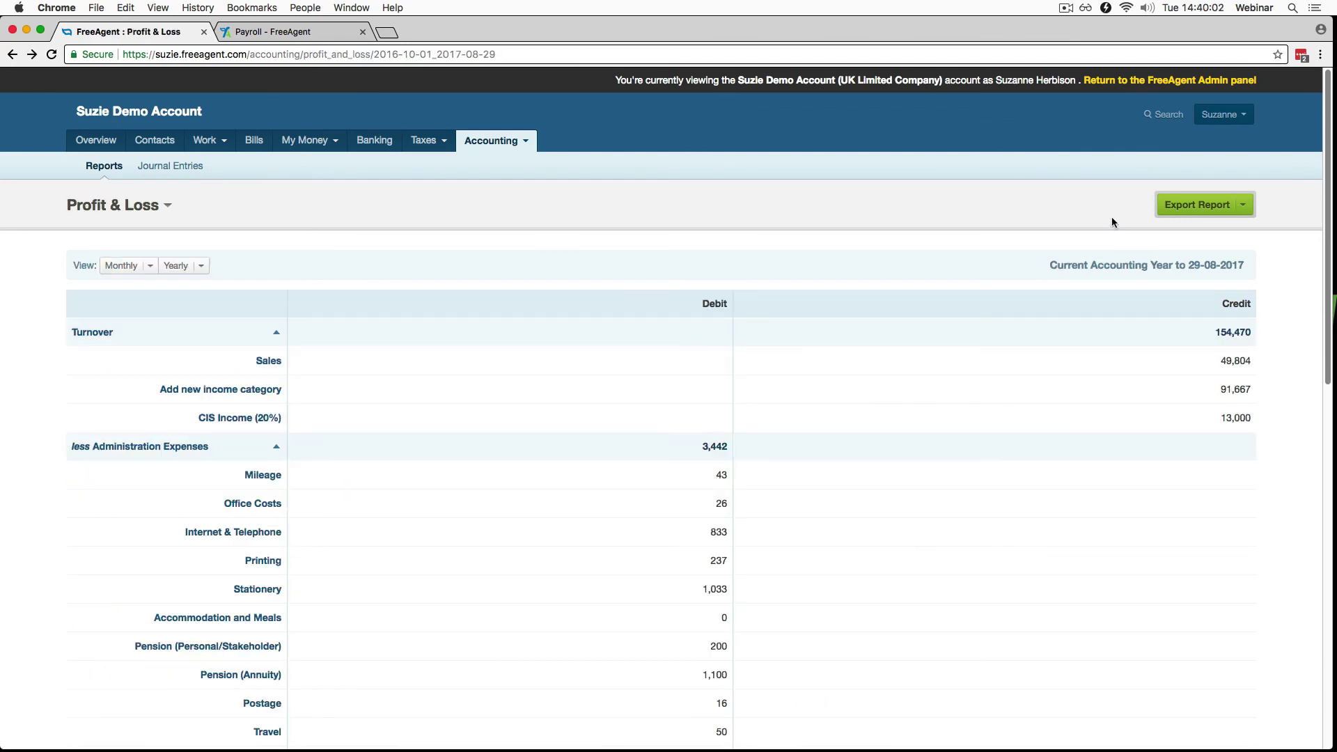
pyautogui.click(1244, 207)
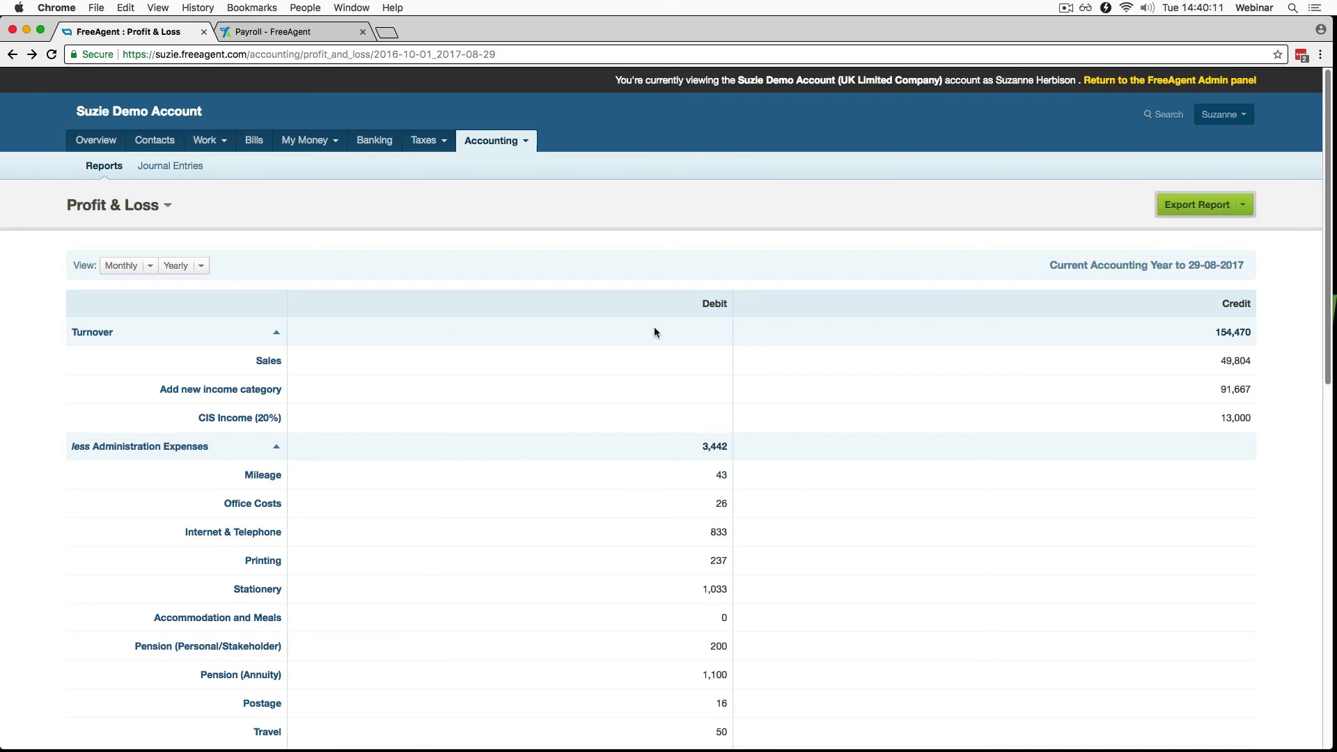
# Switch to the FreeAgent support site and browse the Banking category of the Knowledge Base
pyautogui.click(319, 33)
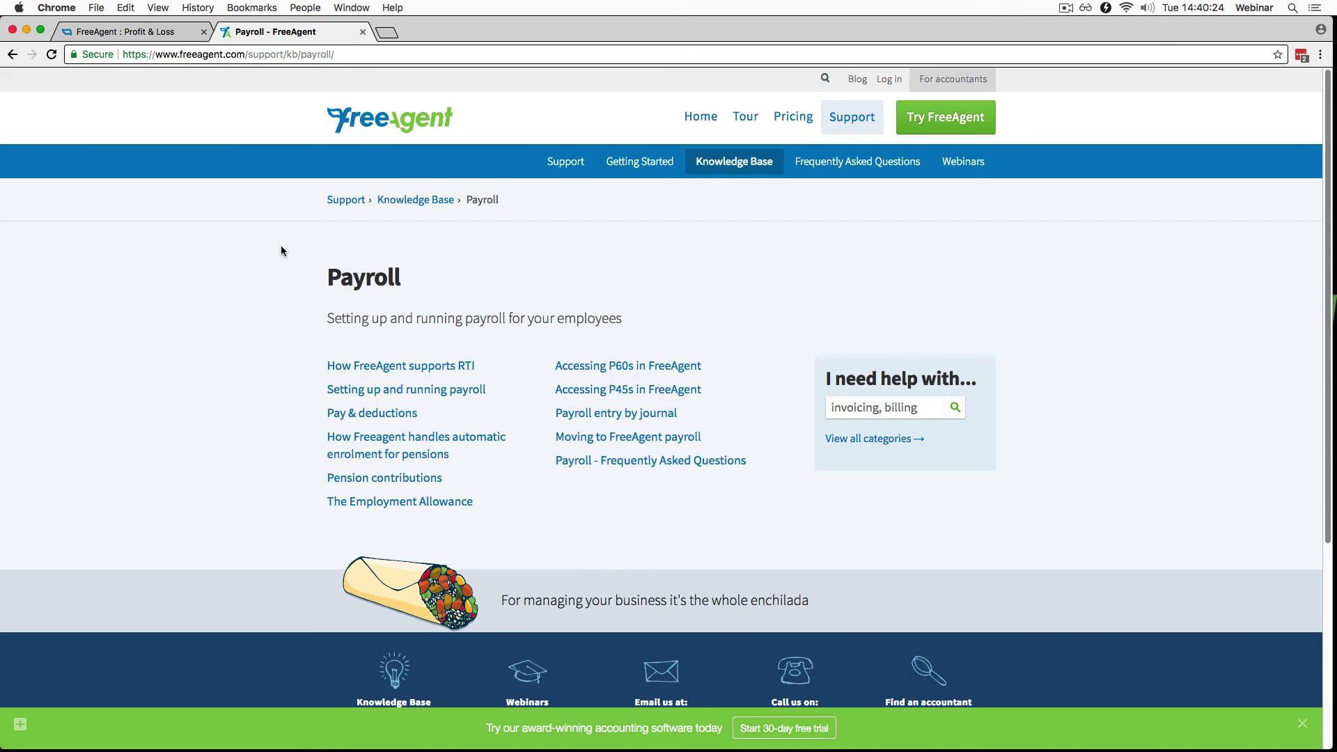
pyautogui.click(767, 159)
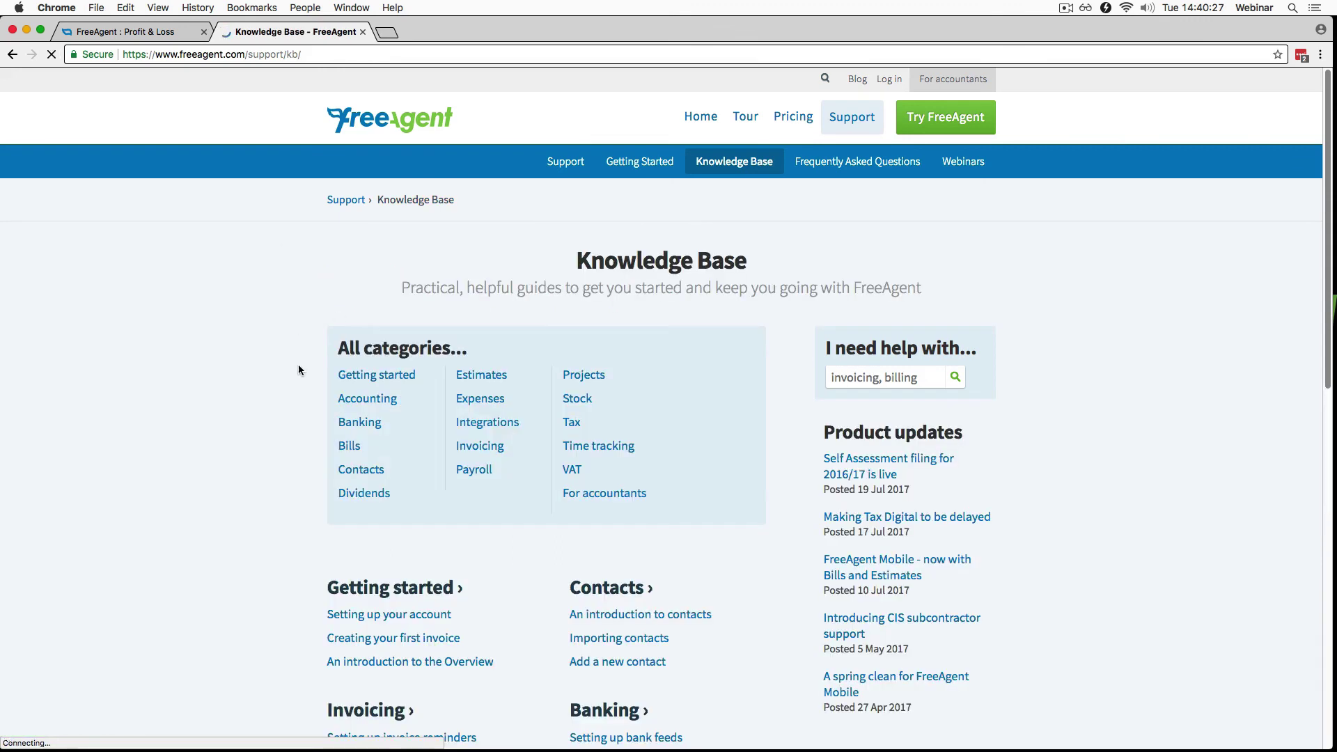
pyautogui.click(359, 424)
pyautogui.scroll(-10, 280, 451)
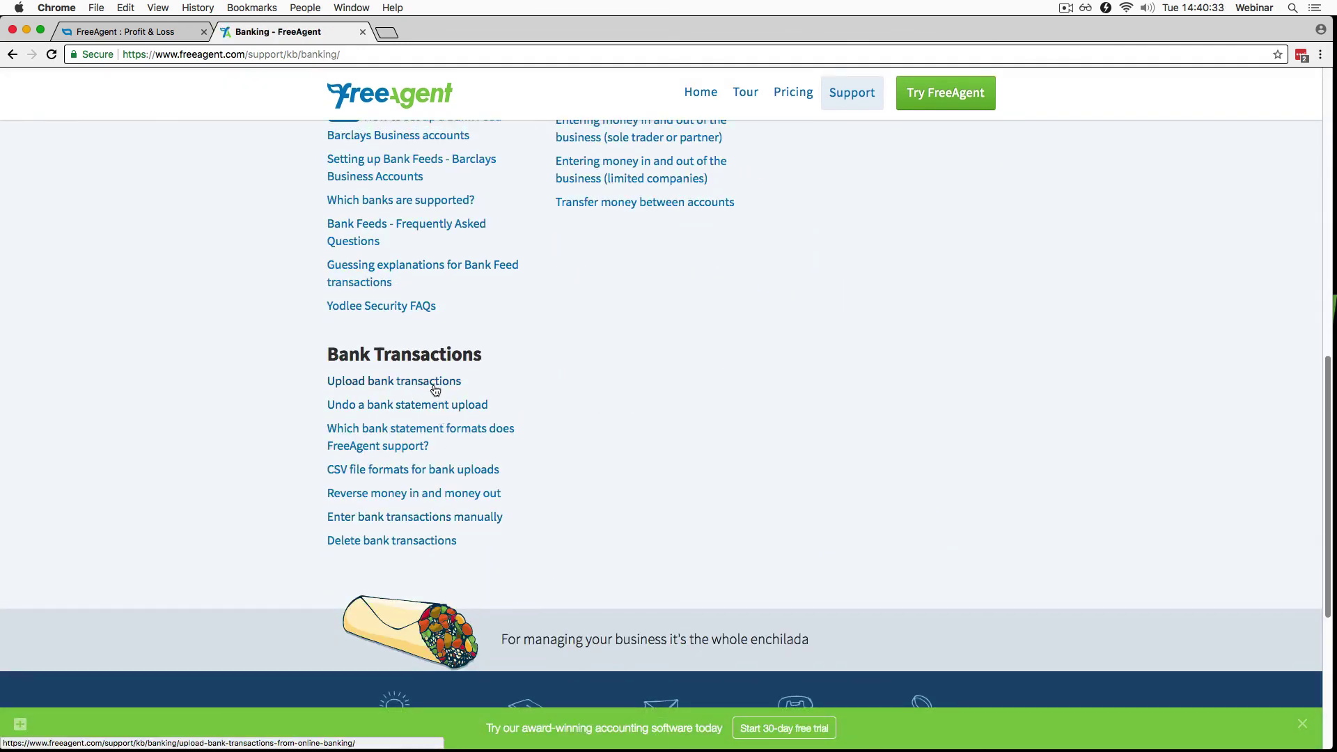
pyautogui.scroll(10, 681, 429)
# Search the Knowledge Base for "gocardless", then open the main Support page
pyautogui.click(877, 417)
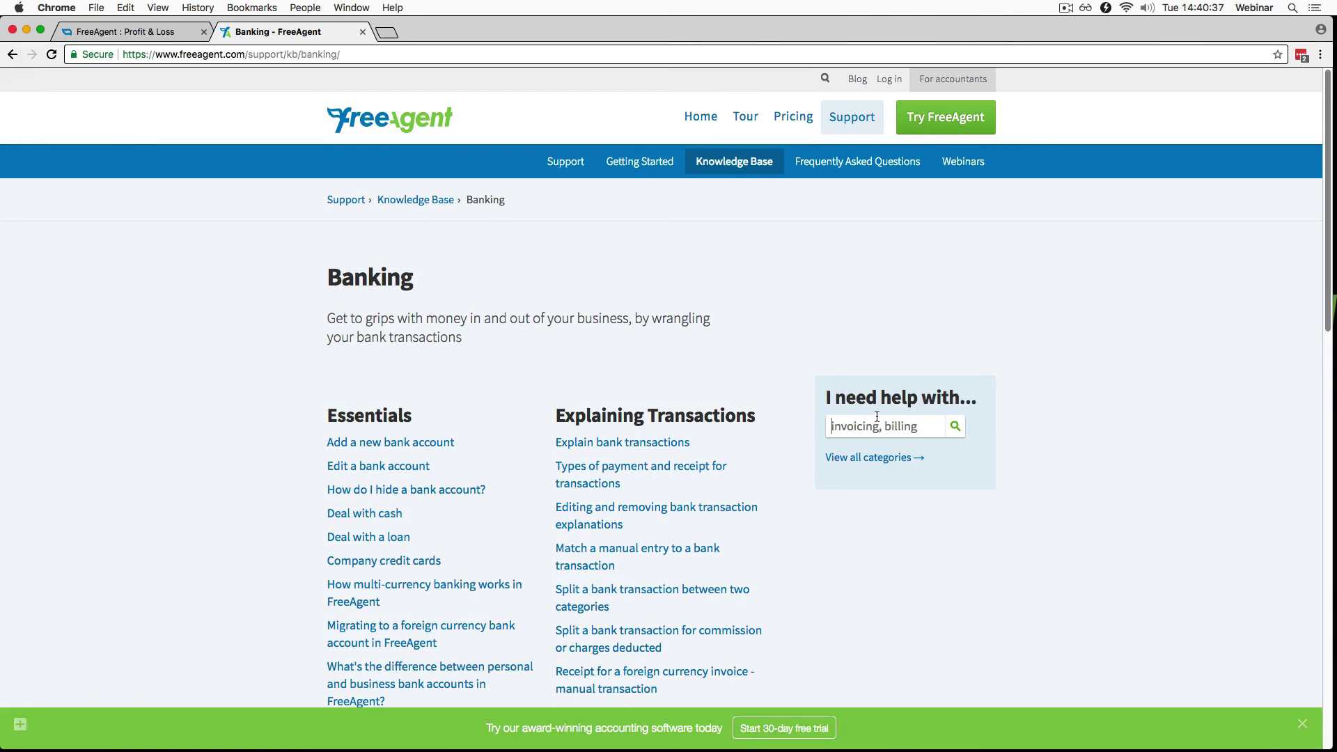
pyautogui.write('gocardless')
pyautogui.press('Return')
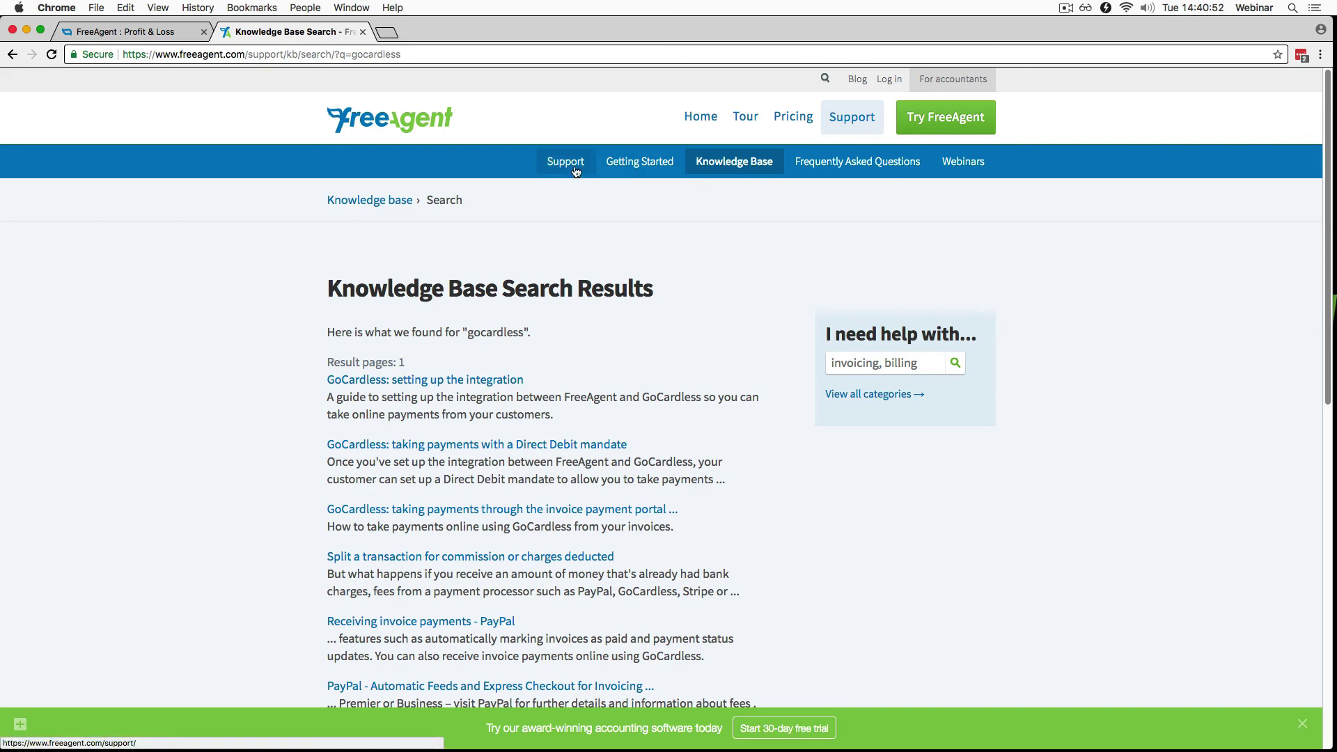
pyautogui.click(574, 166)
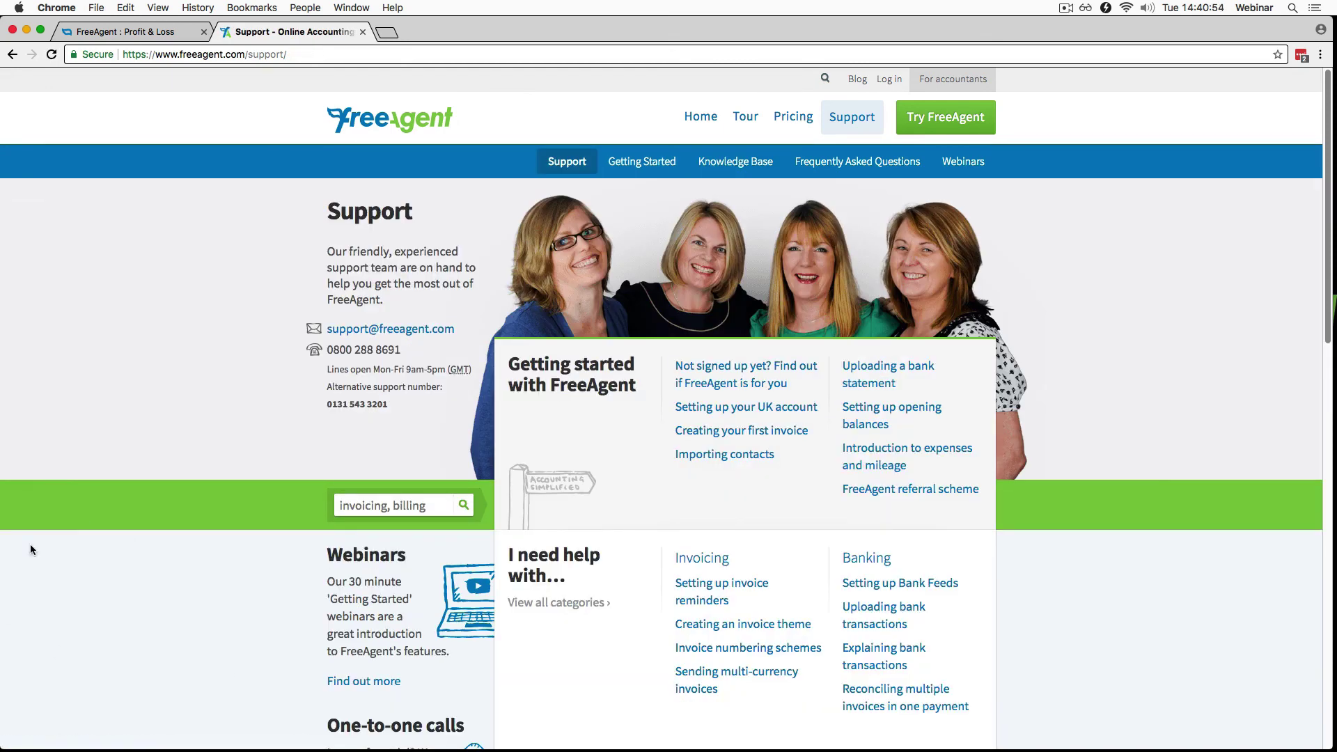